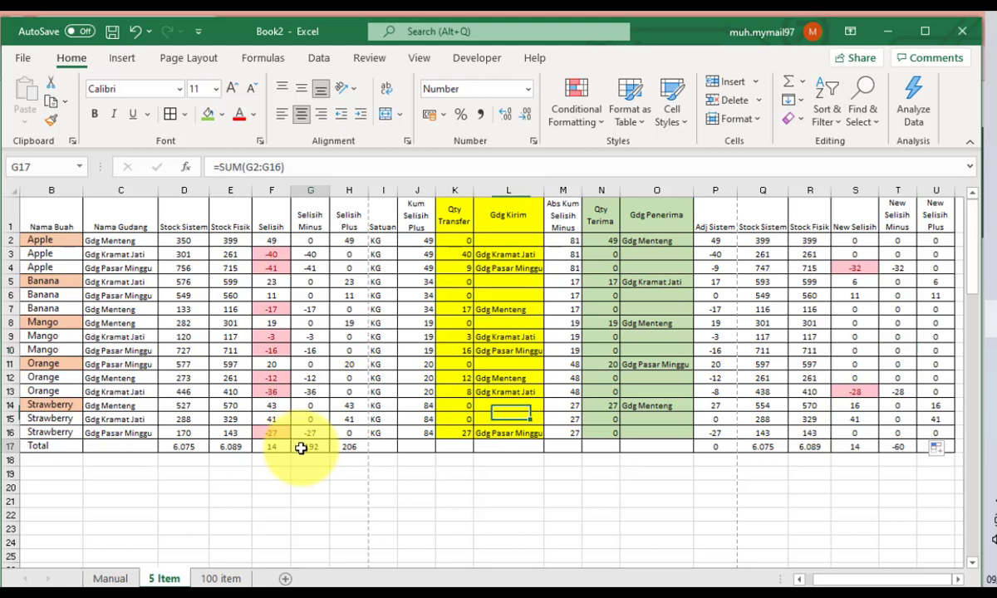
- Fill the Selisih Minus totals G17 and T17 with yellow
click(309, 206)
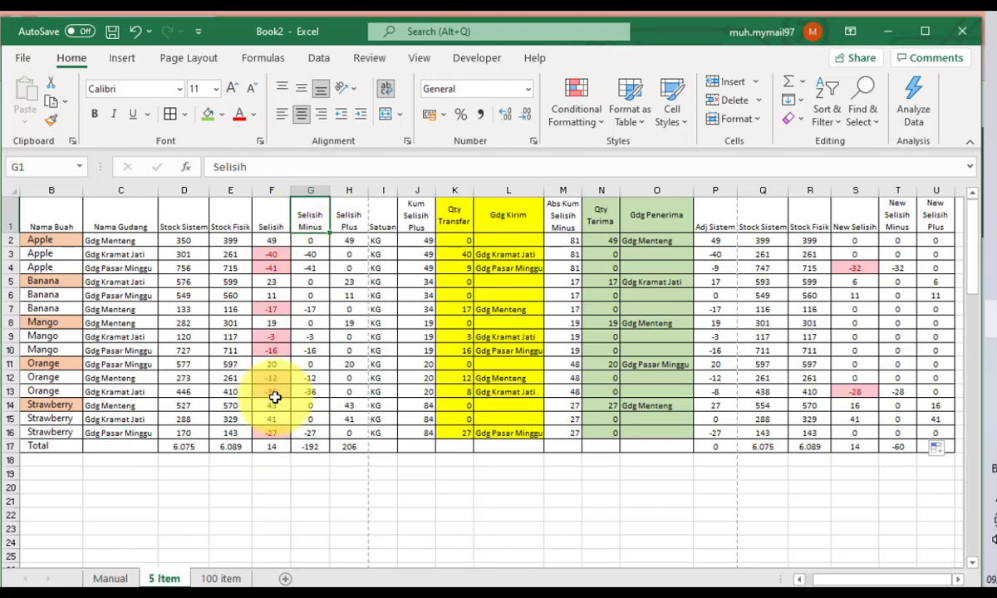
click(310, 447)
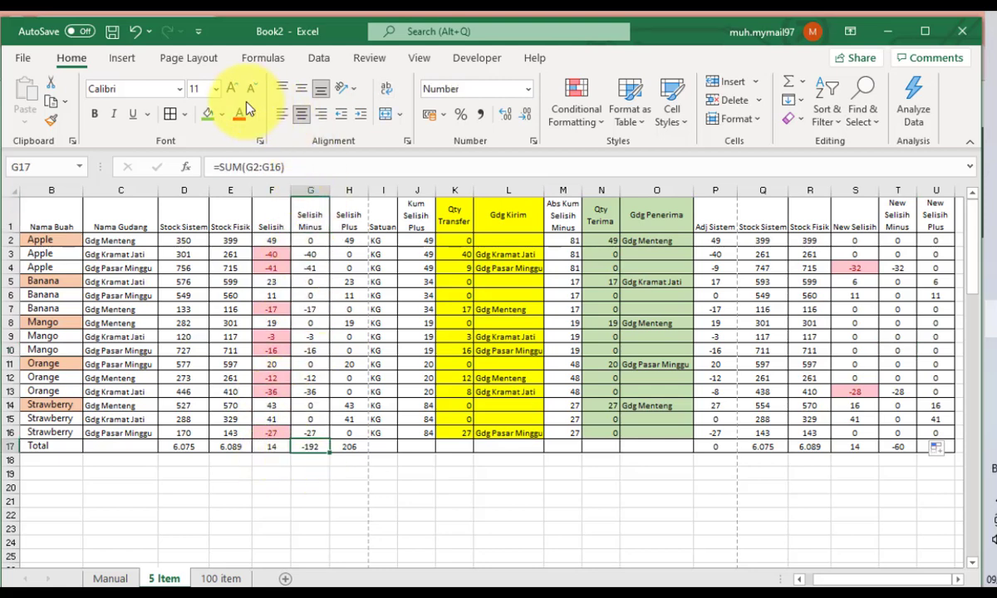
click(221, 115)
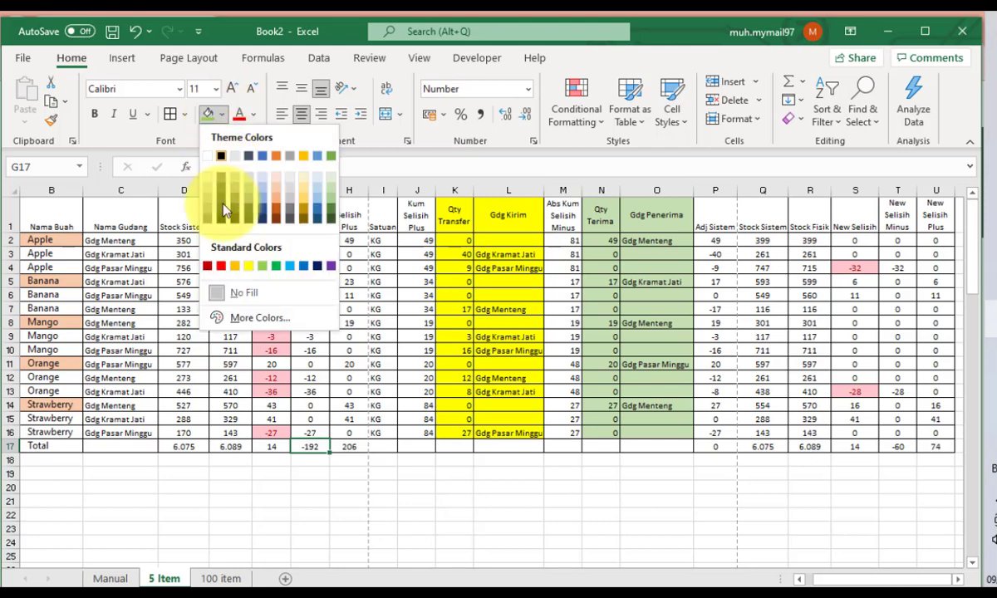
click(249, 266)
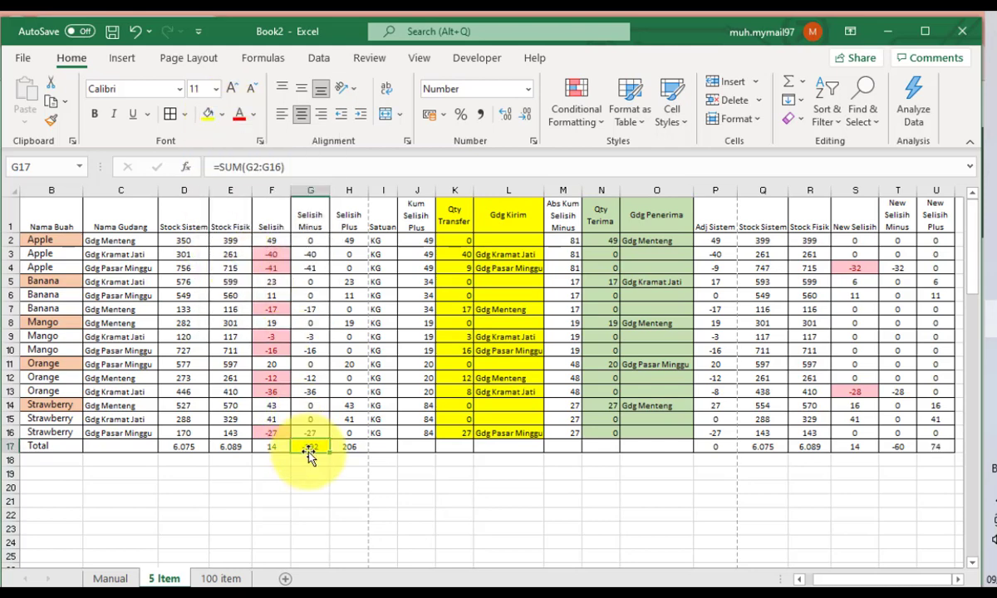
click(906, 445)
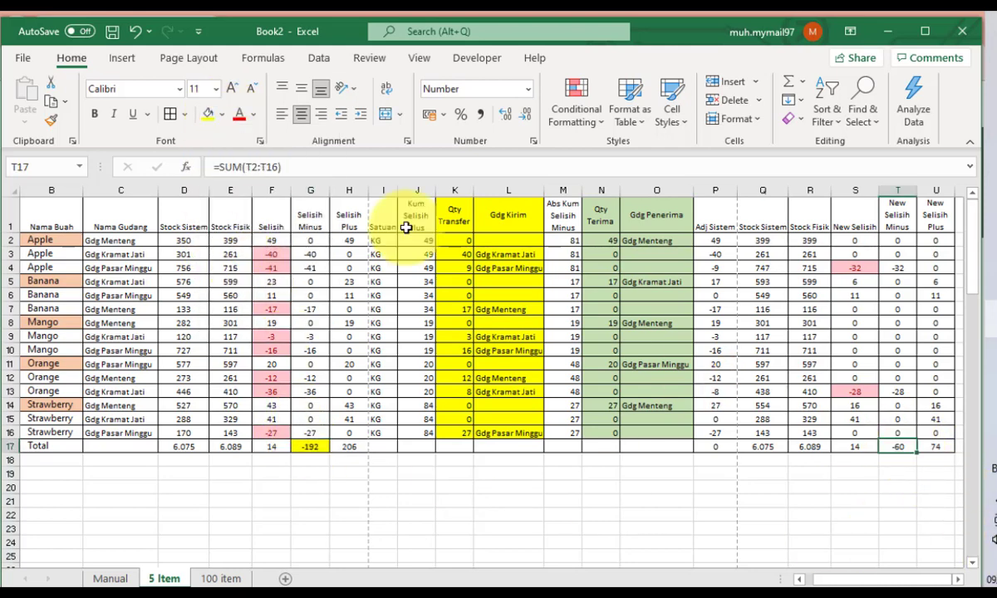
click(208, 114)
- Fill the Selisih Plus totals H17 and U17 with green
click(344, 448)
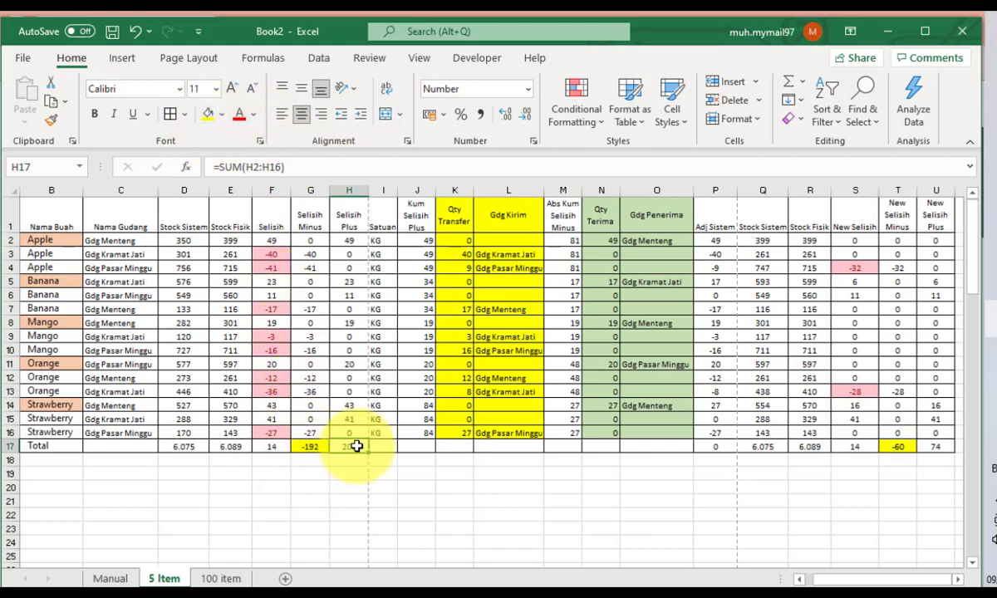
click(221, 116)
click(265, 271)
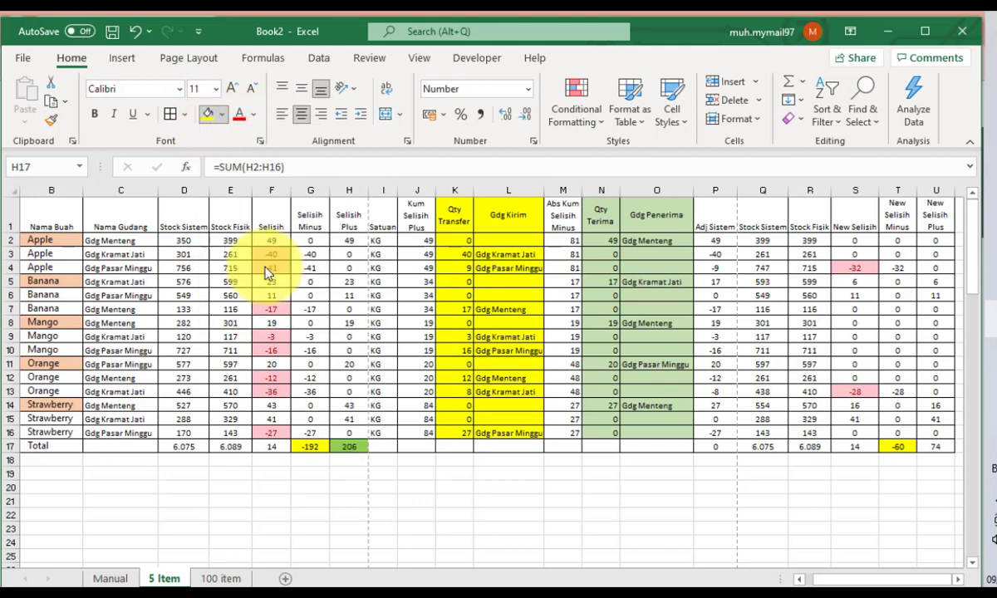
click(939, 433)
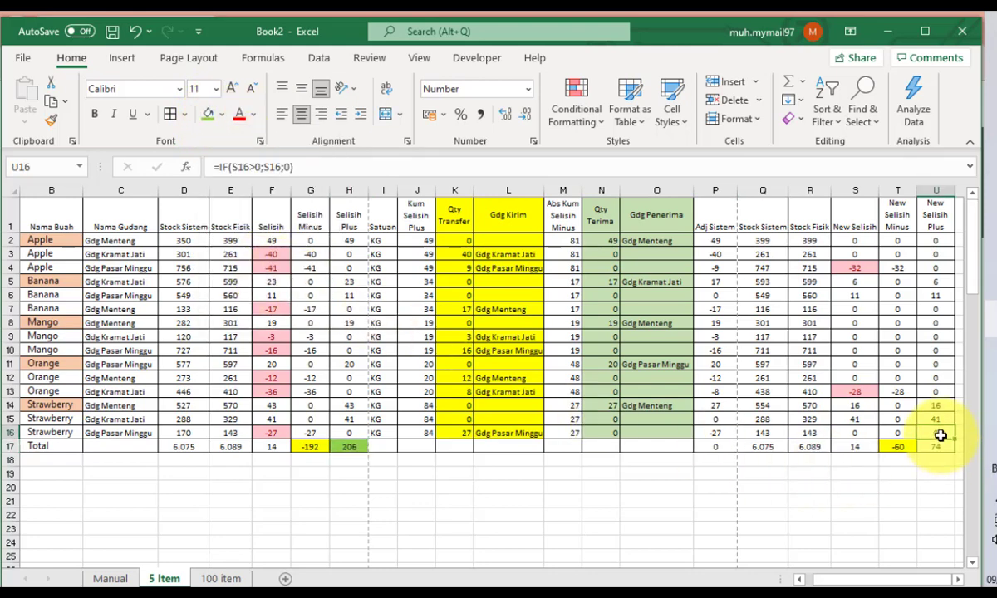
click(208, 116)
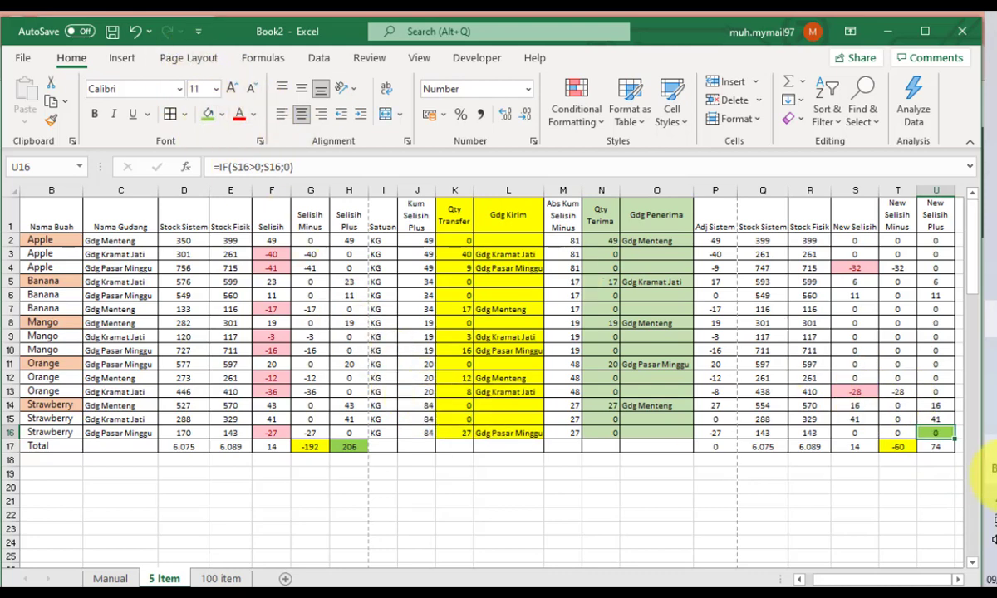
click(991, 469)
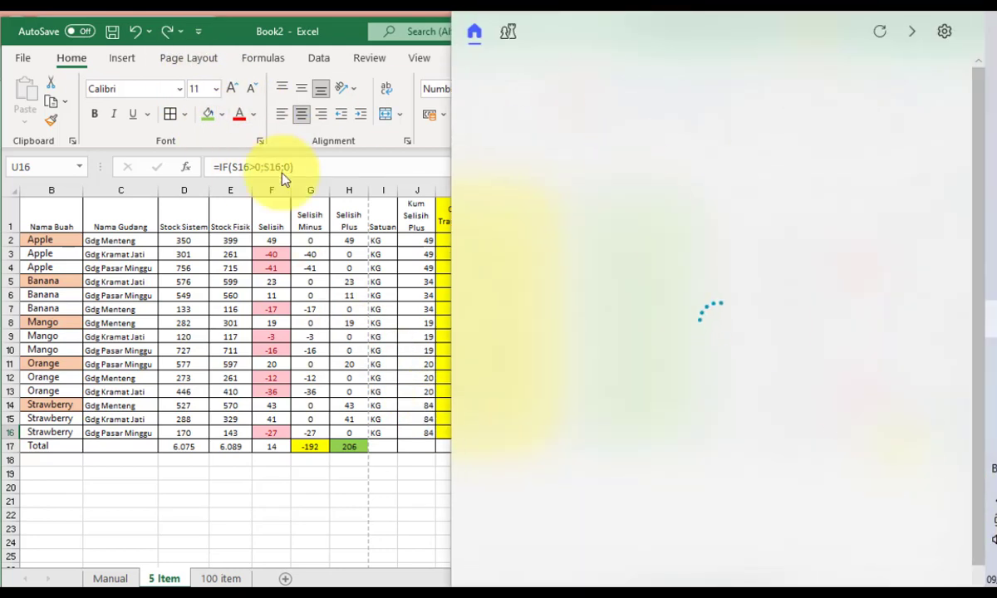
click(230, 217)
click(230, 220)
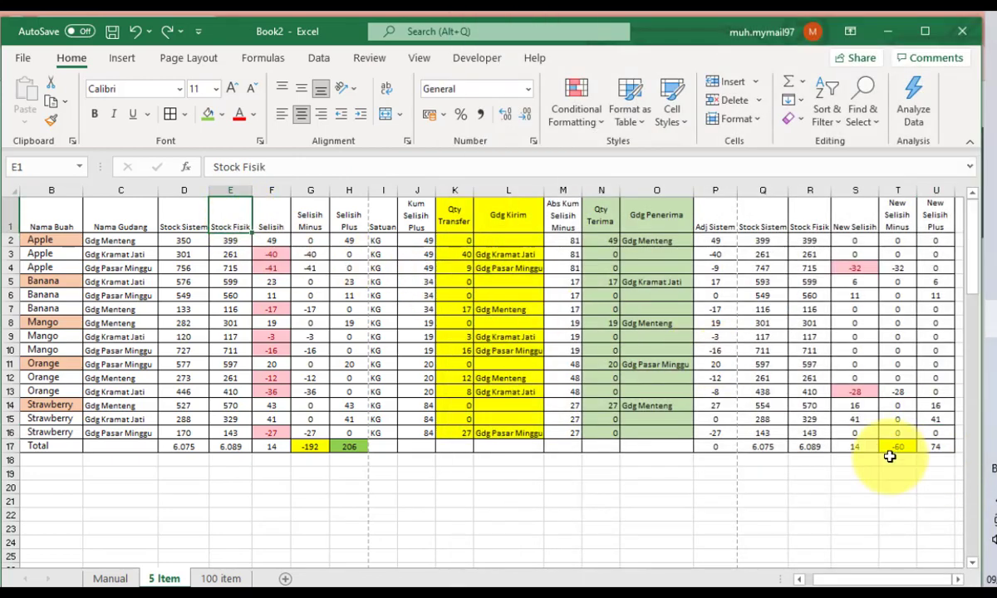
click(930, 447)
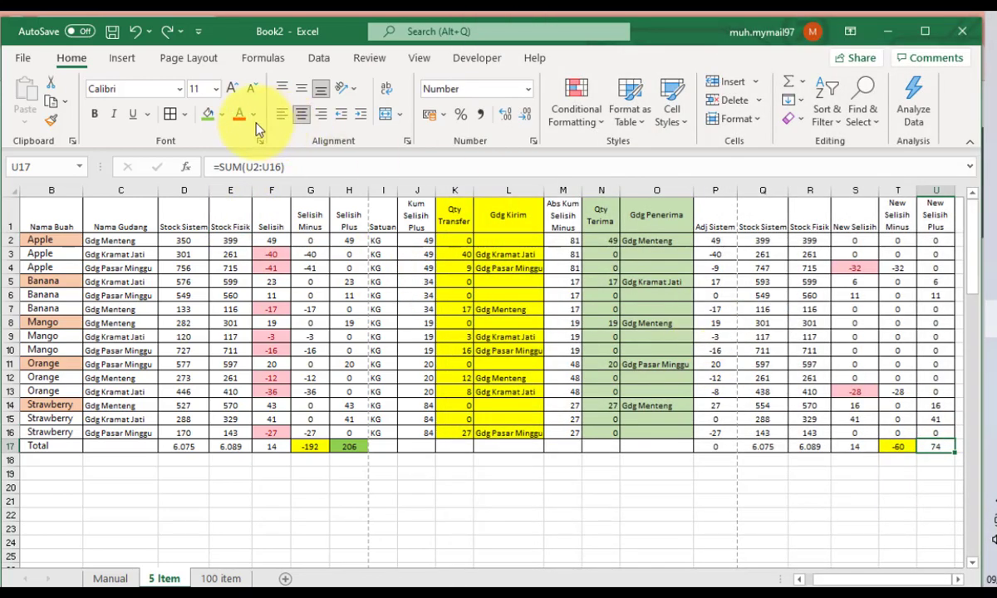
click(208, 114)
click(375, 500)
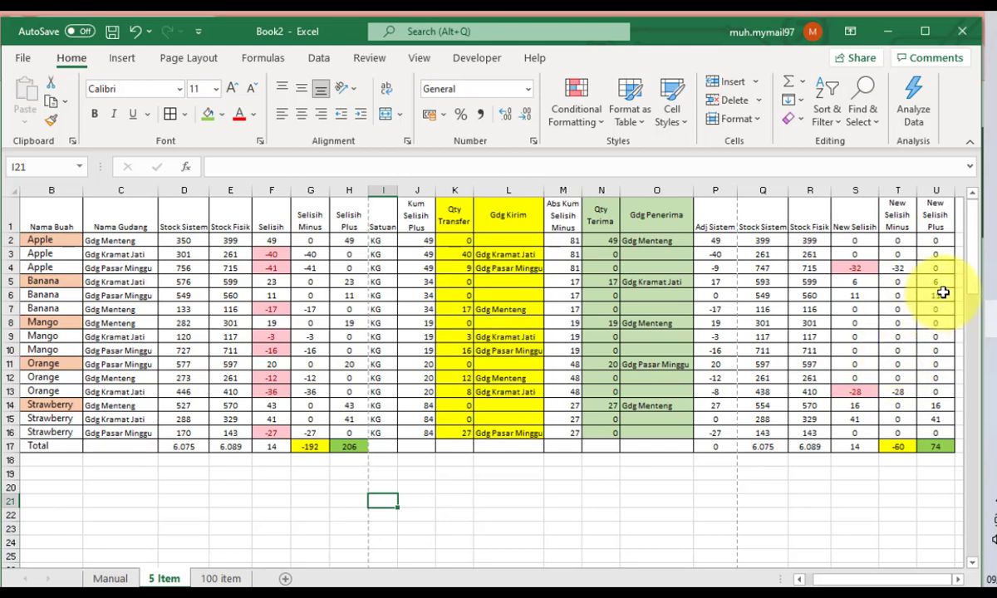
click(943, 282)
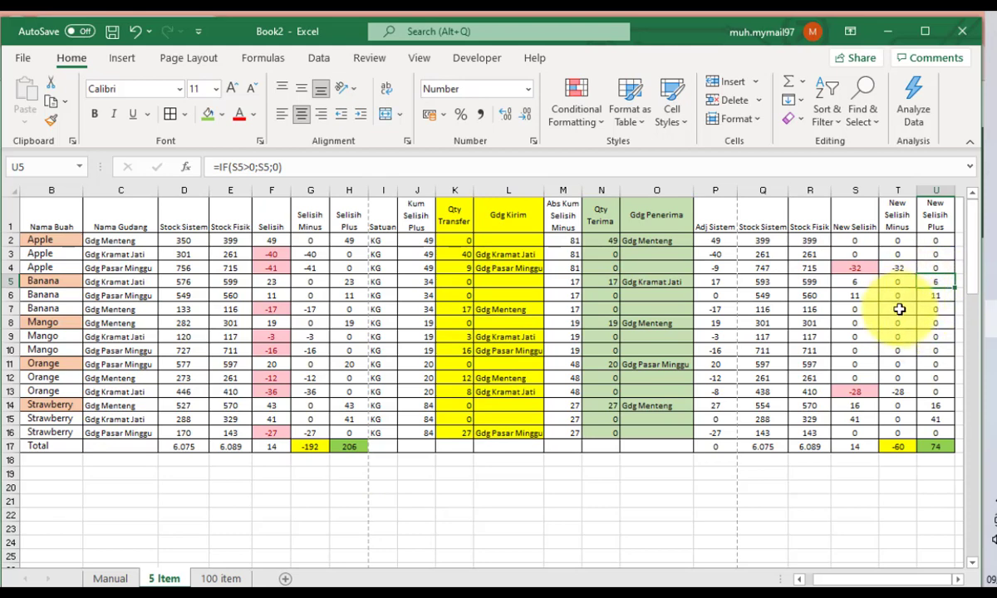
click(486, 487)
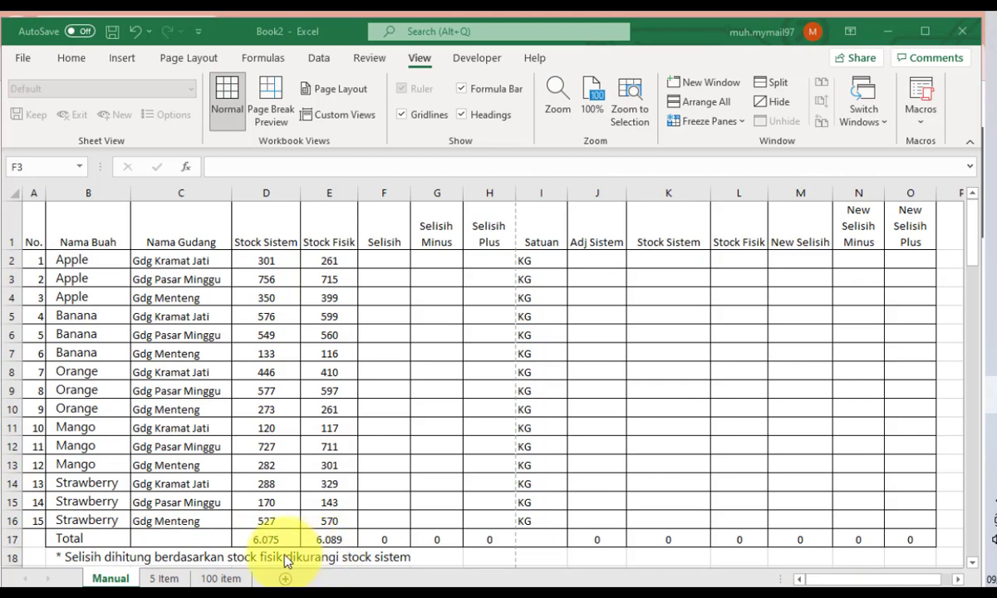
- Enter =E2-D2 as the Selisih formula in F2 and fill it down to row 16
click(373, 260)
click(375, 262)
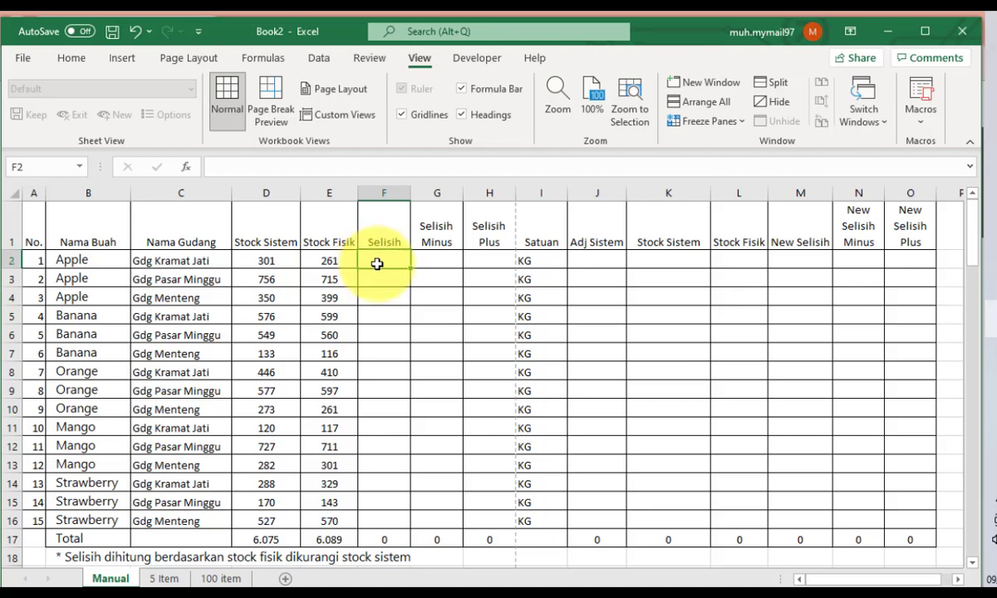
text(=)
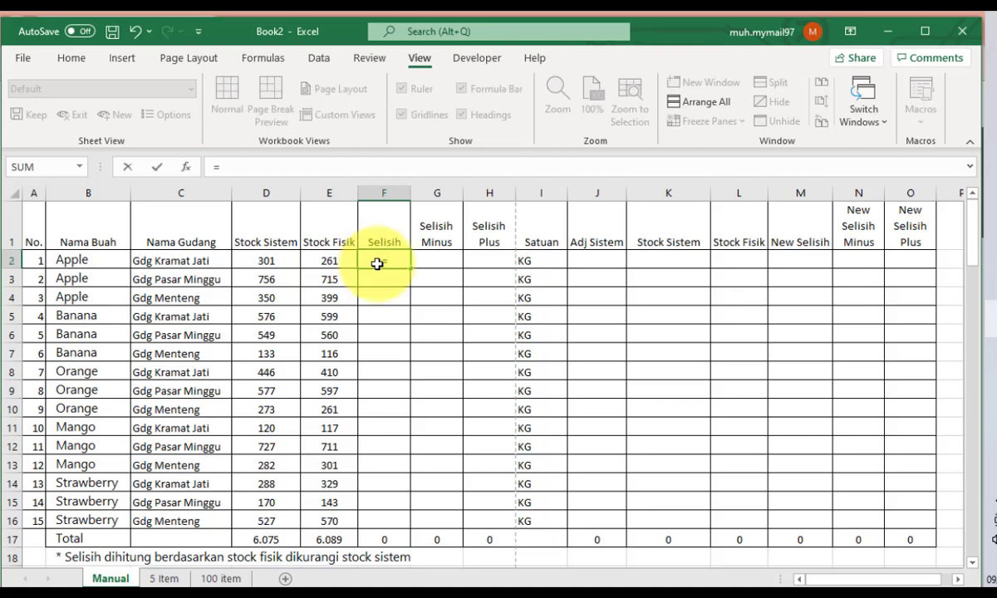
click(333, 266)
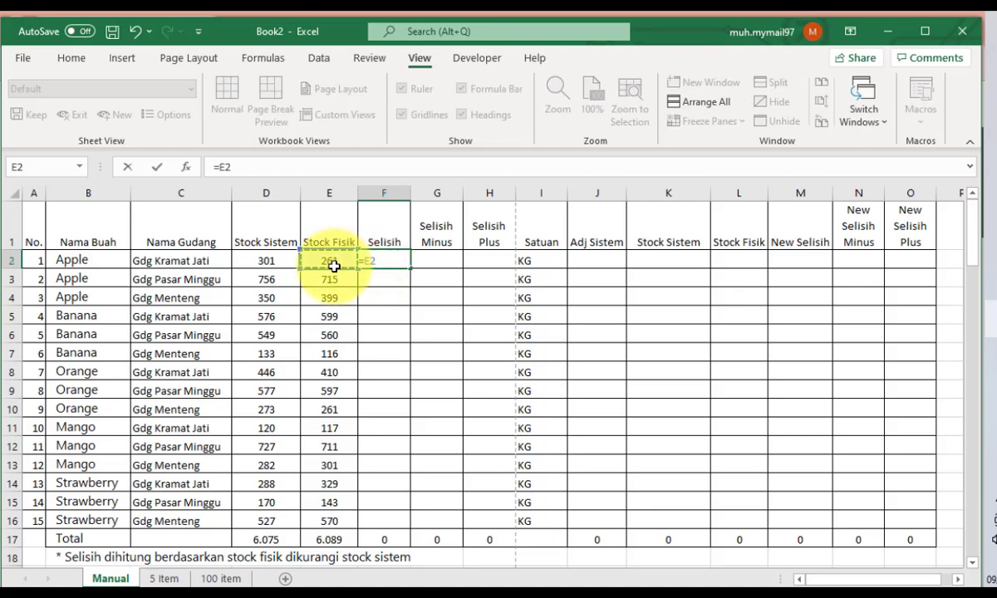
text(-)
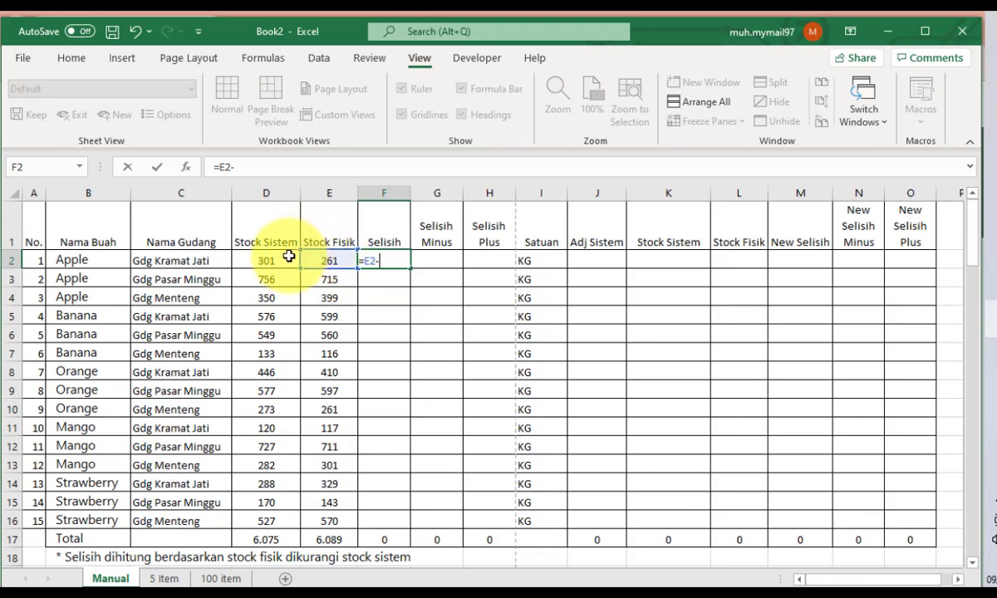
click(288, 258)
key(Return)
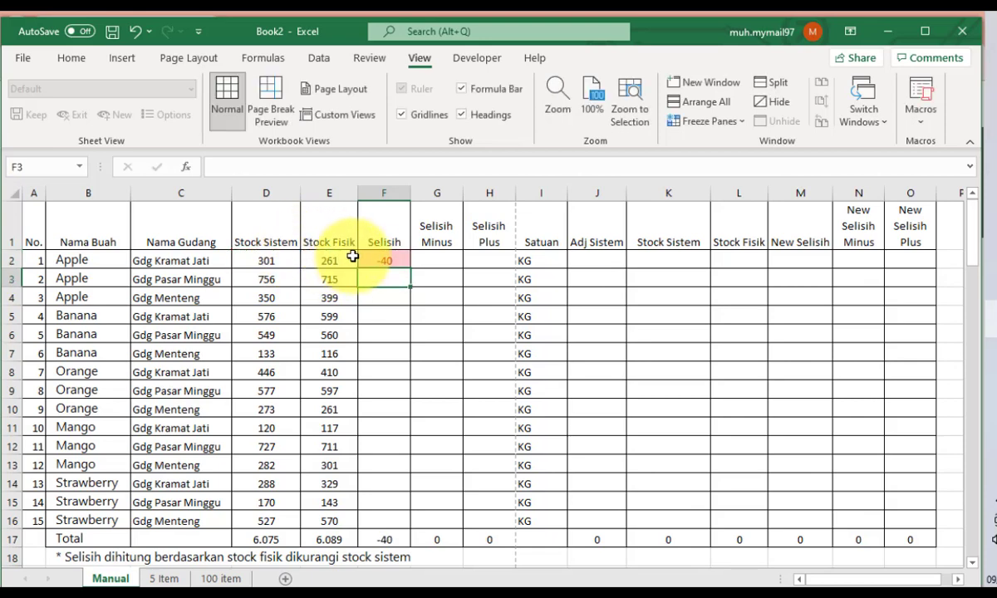
click(373, 262)
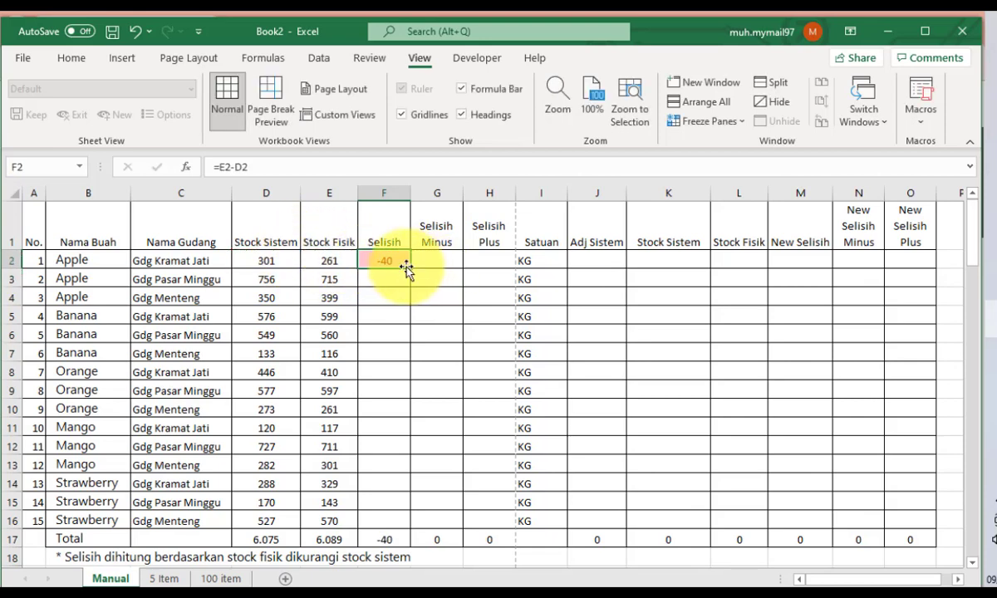
drag(410, 268, 368, 530)
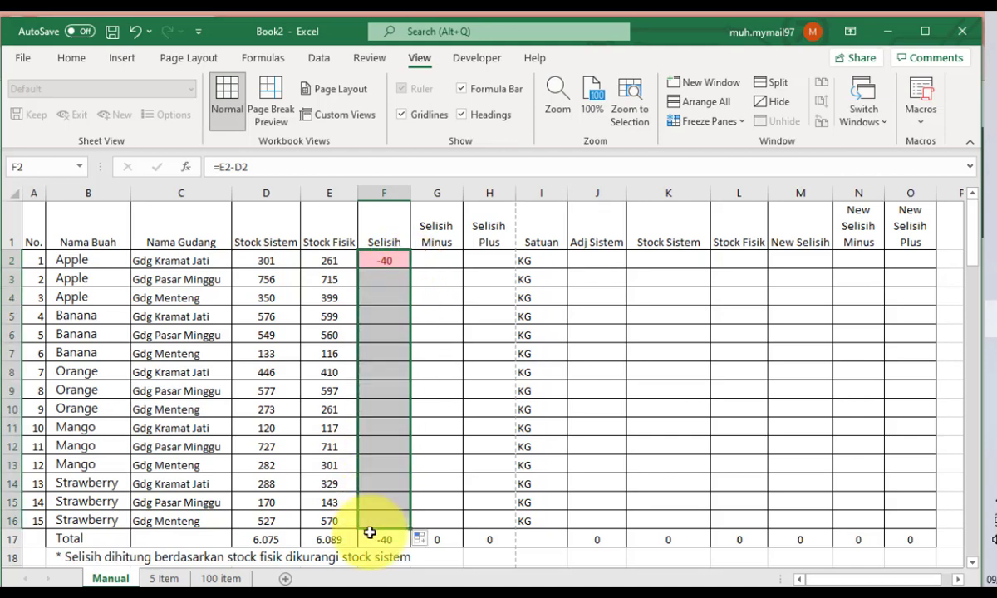
- Enter =IF(F2<0;F2;0) in G2 for Selisih Minus
click(429, 260)
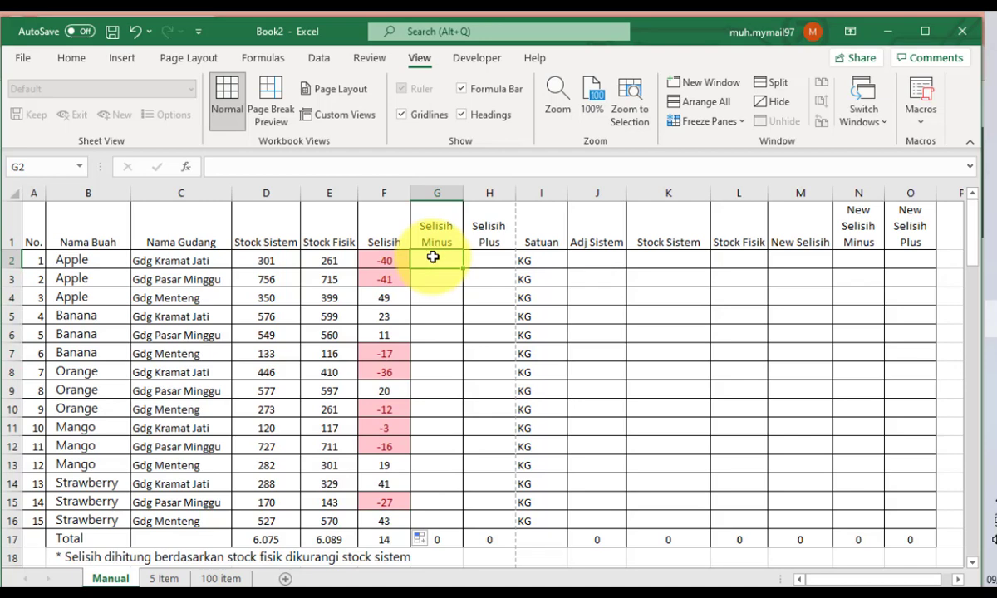
text(=IF)
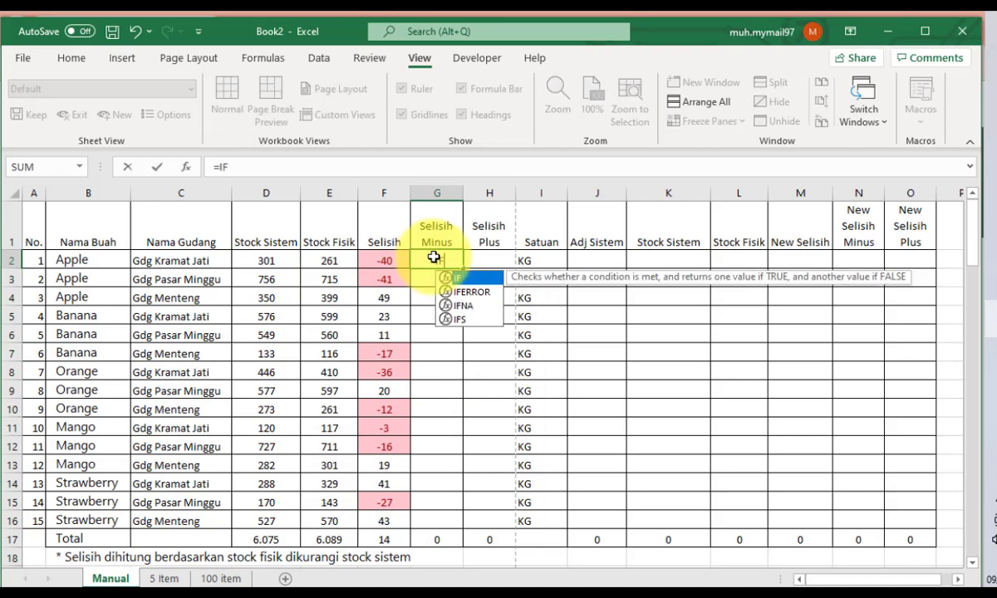
text(()
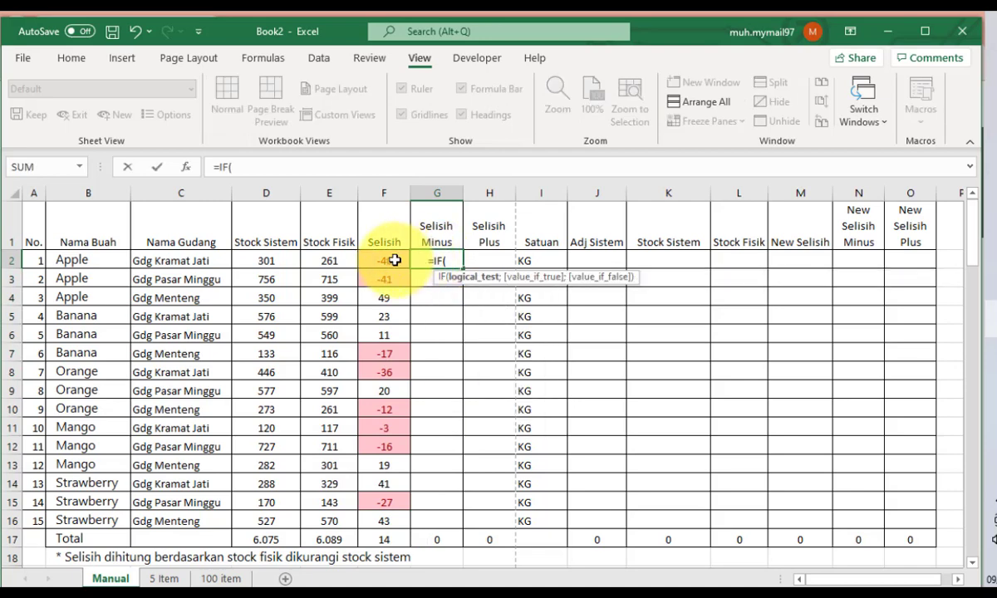
click(396, 261)
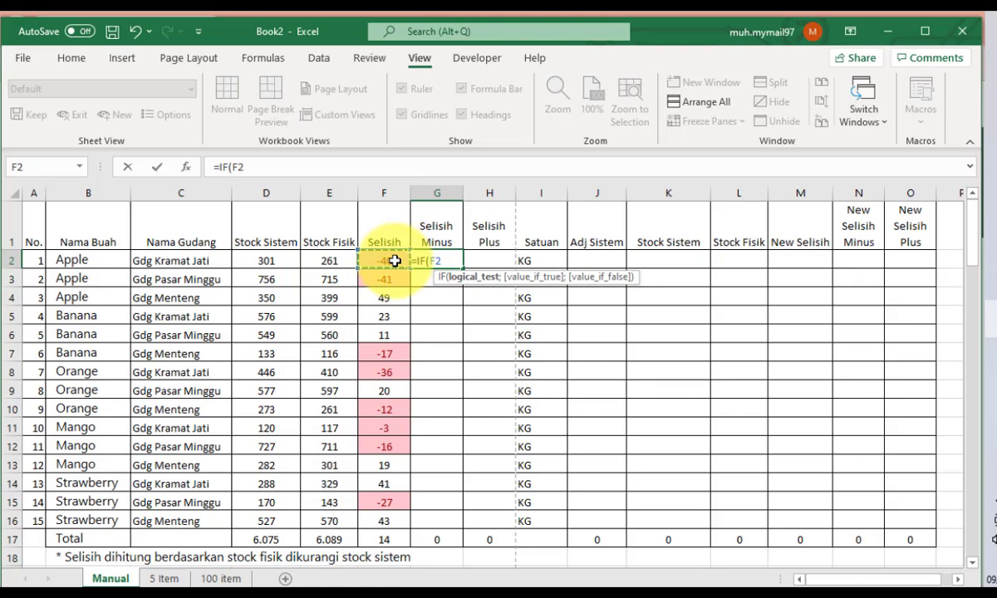
text(<0)
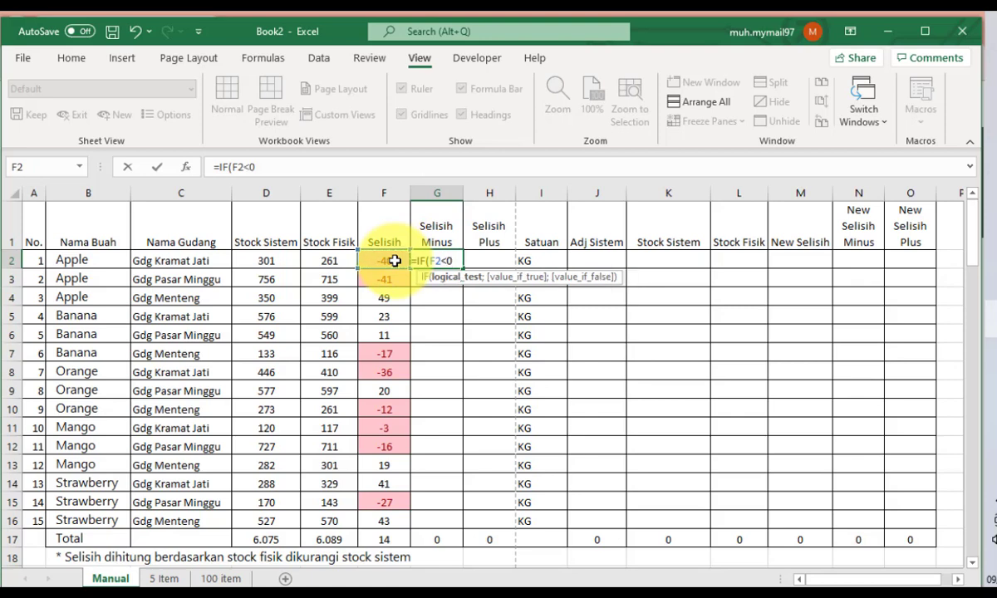
text(0)
key(BackSpace)
text(;)
click(395, 261)
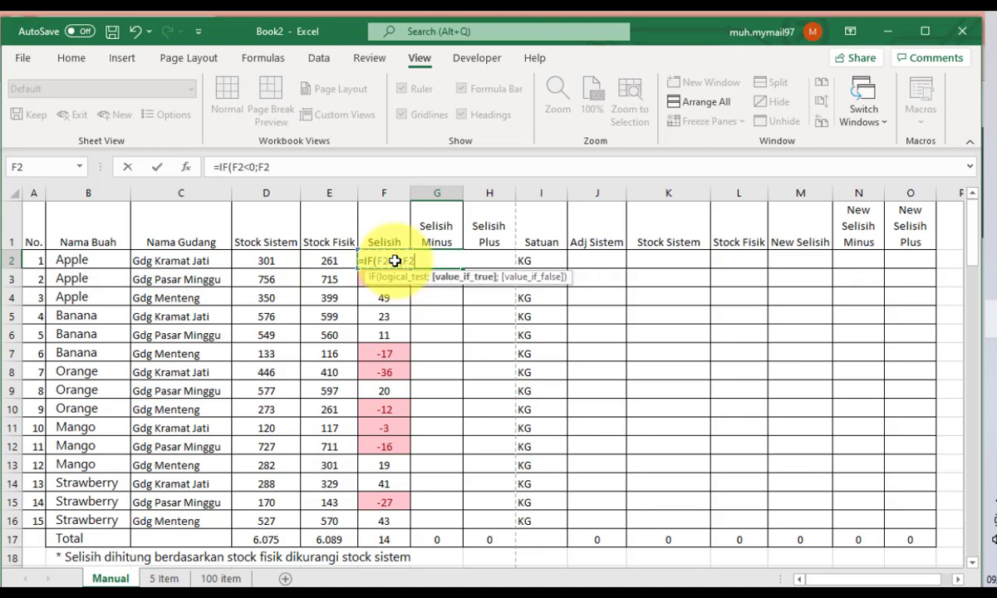
text(;0))
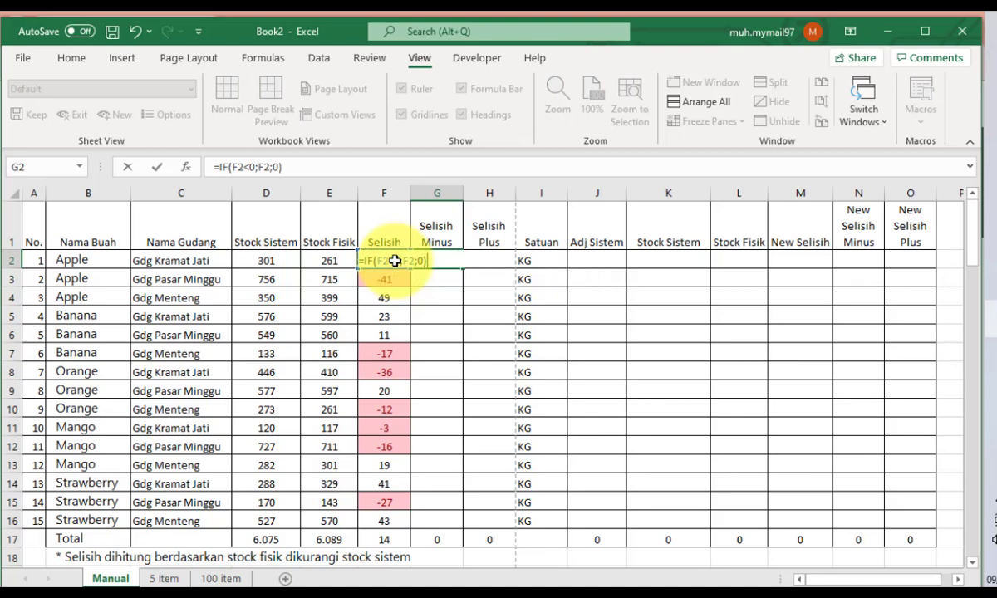
key(Return)
- Enter =IF(F2>0;F2;0) in H2 for Selisih Plus
key(Right)
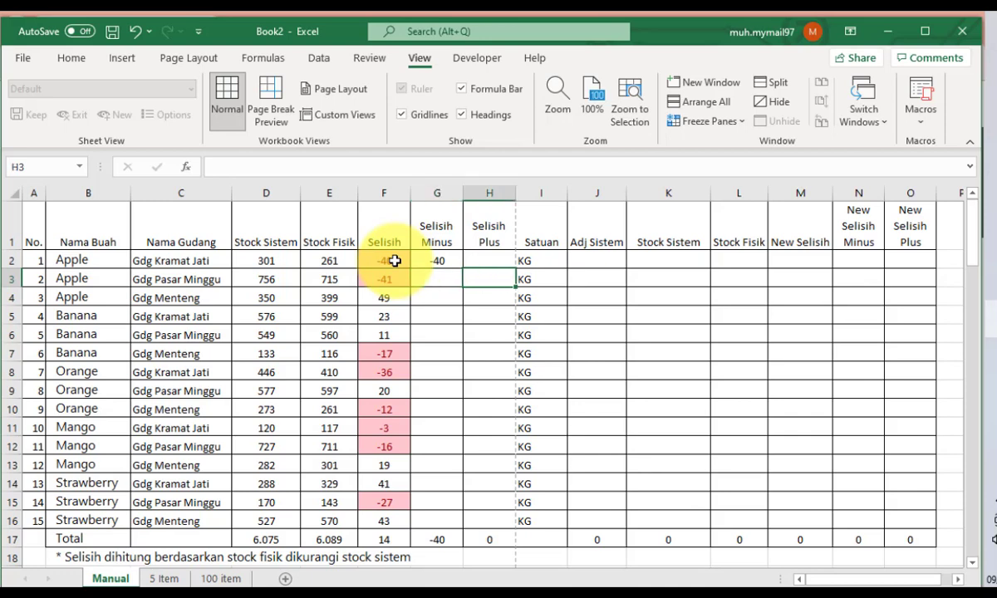
key(Up)
text(=if)
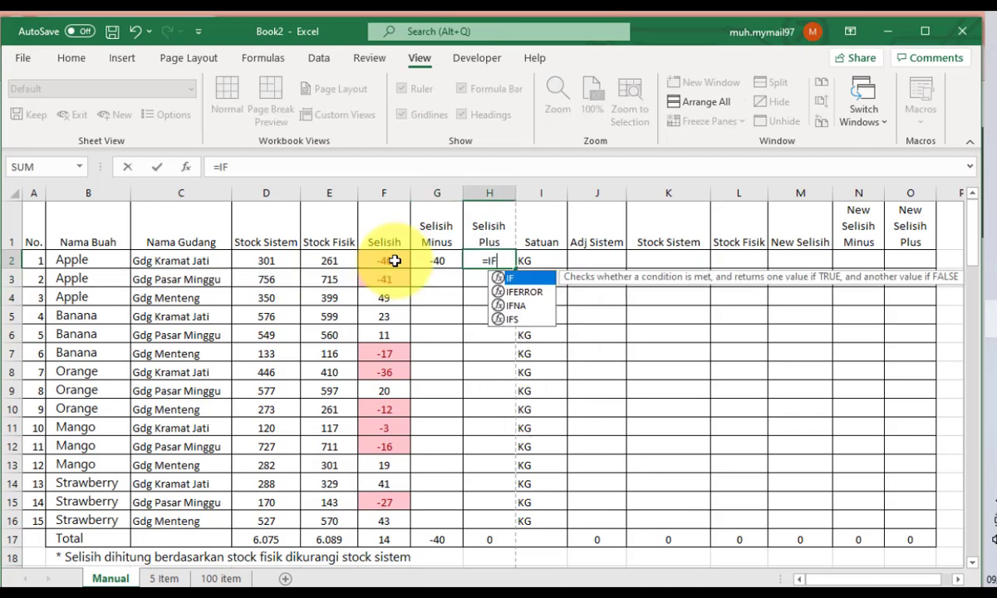
key(Tab)
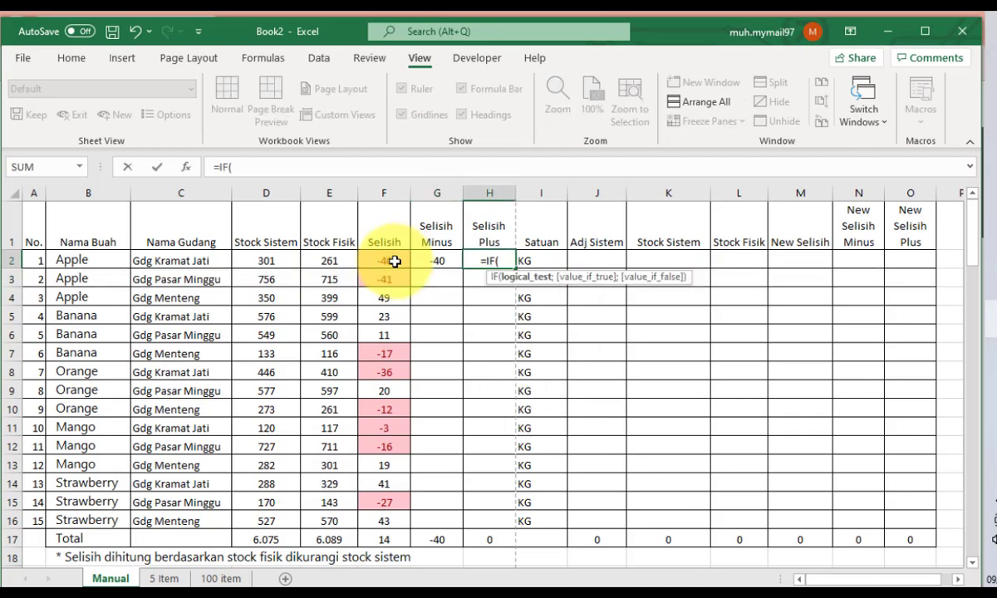
click(394, 261)
text(>)
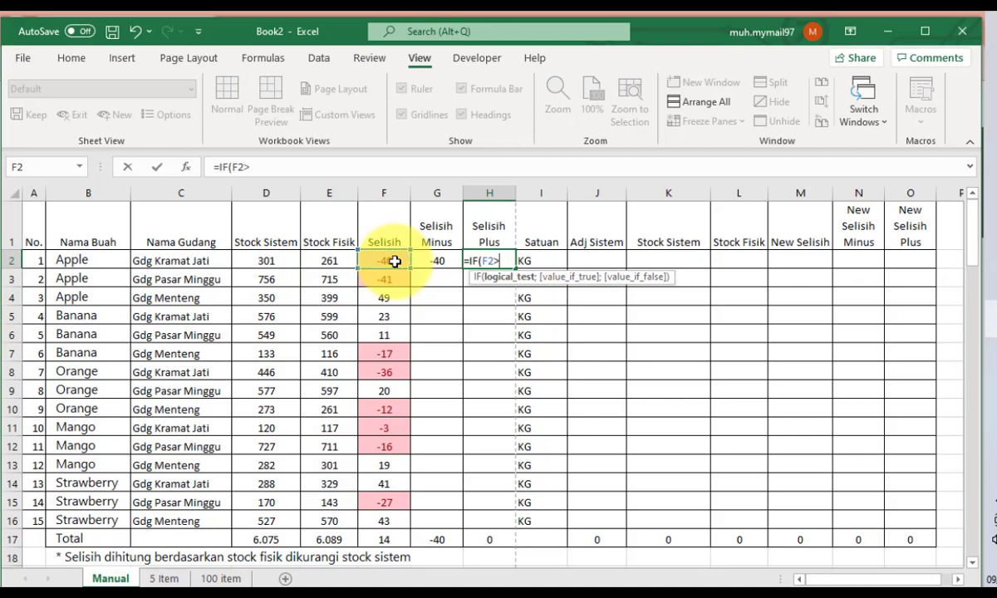
text(0;)
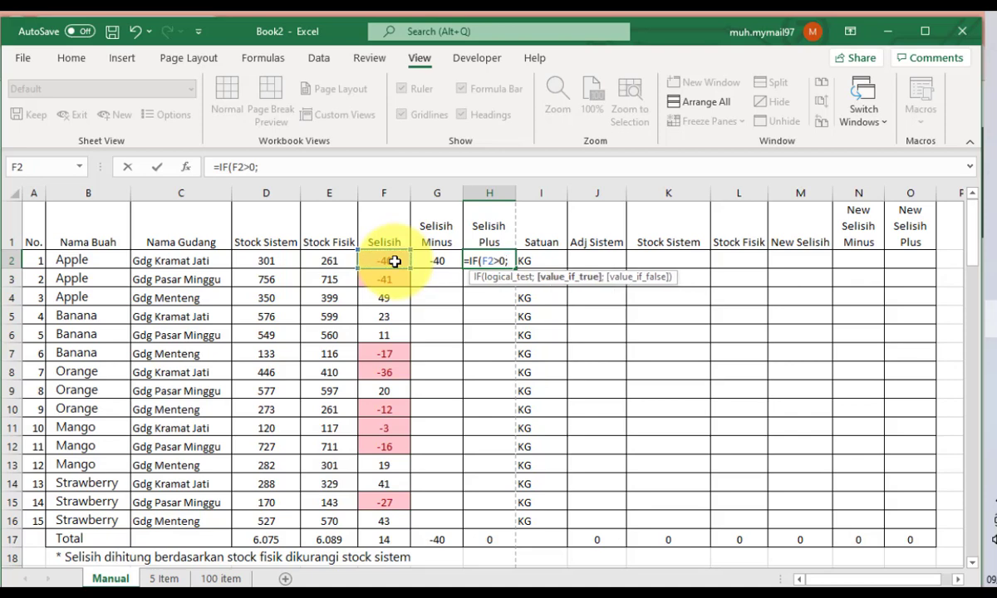
click(395, 262)
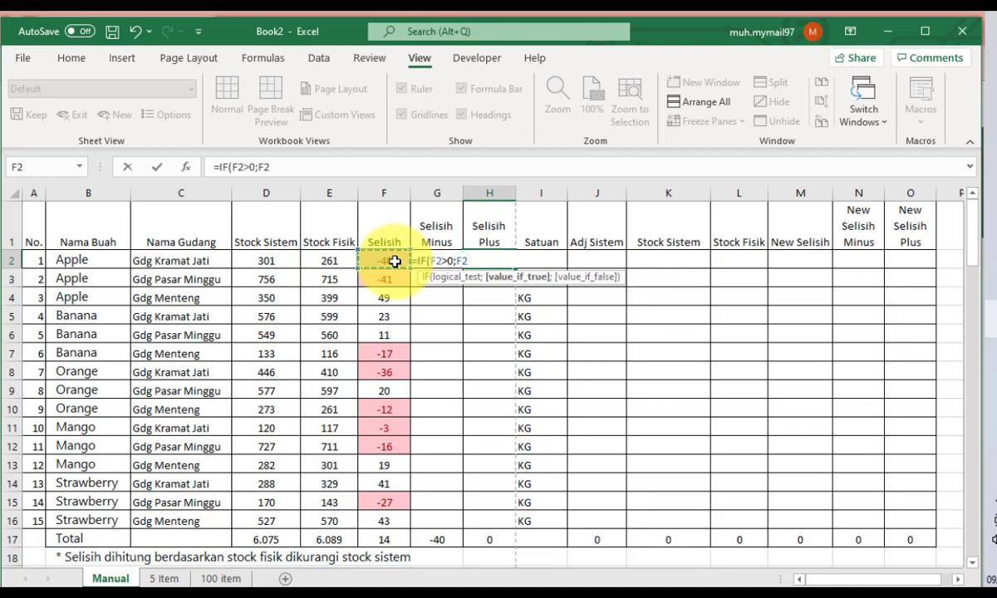
text(;)
text())
key(Return)
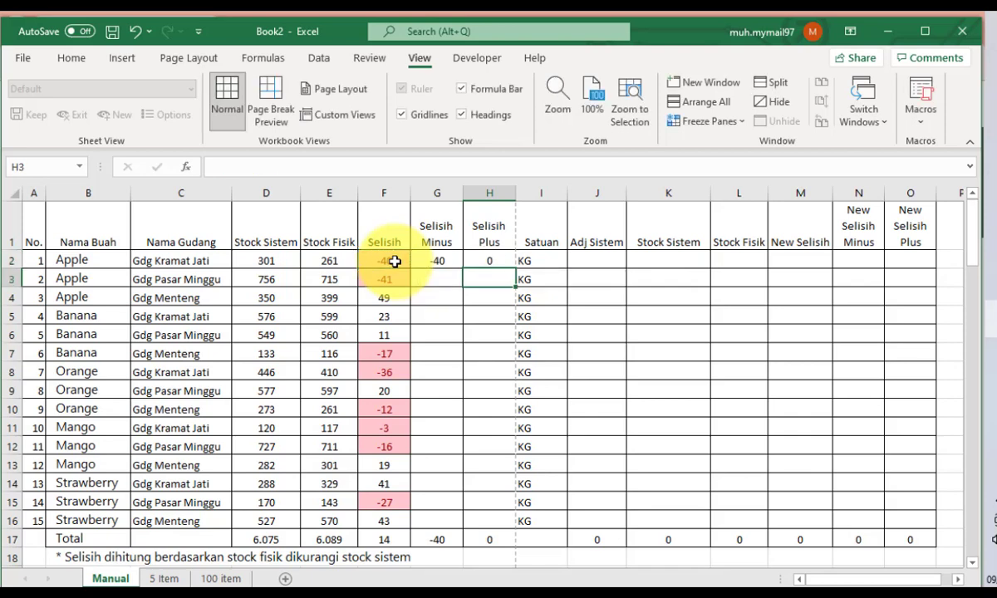
- Copy the G2:H2 formulas and paste them into G3:H16
key(Up)
key(Left)
key(shift+Right)
key(ctrl+c)
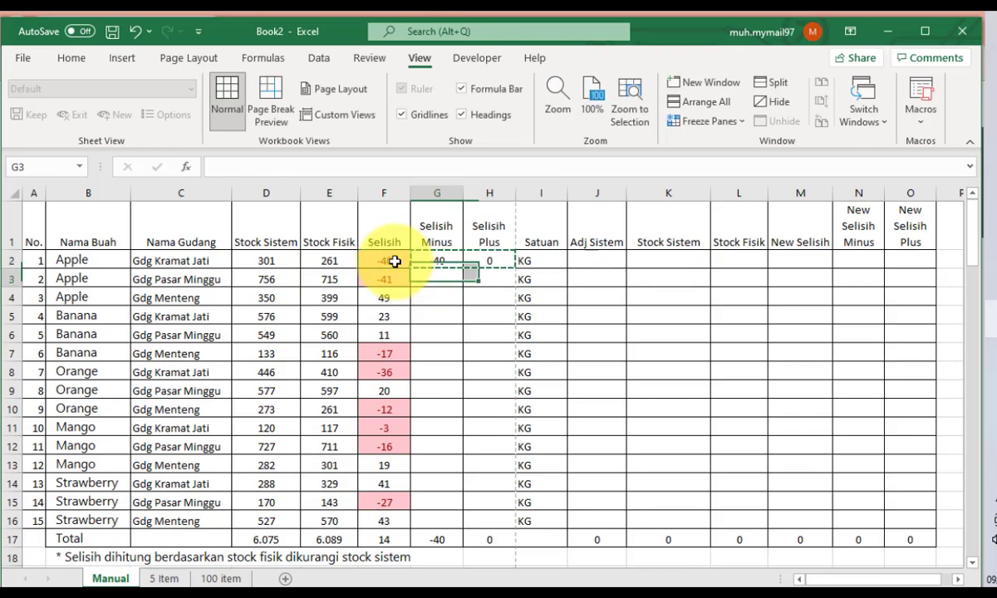
key(Down)
key(Left)
key(Right)
key(shift+Down)
key(shift+Down)
key(shift+Down)
key(shift+Down)
key(shift+Down)
key(shift+Down)
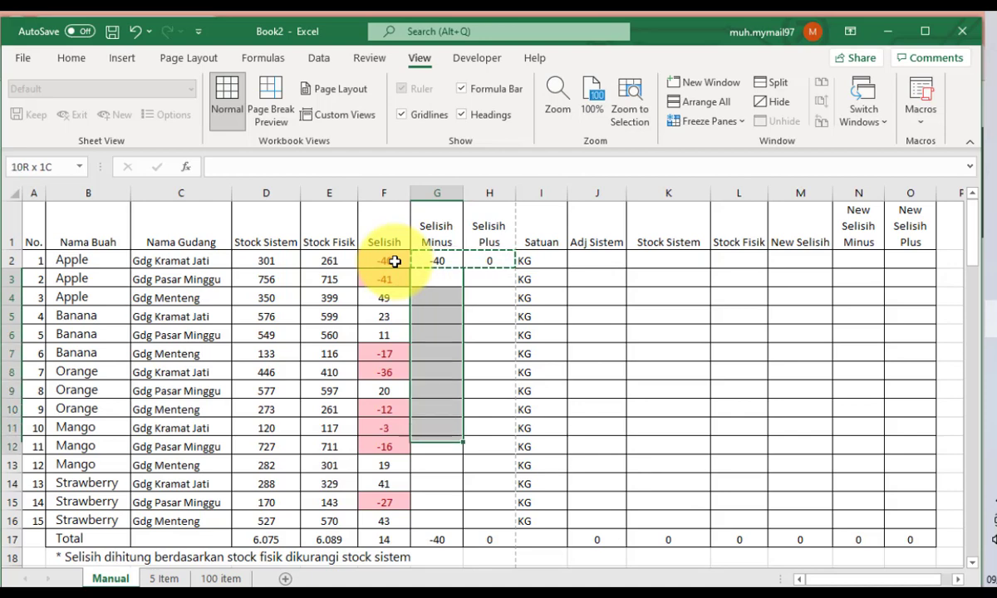
key(shift+Down)
key(shift+Down)
key(shift+Down)
key(shift+Down)
key(ctrl+v)
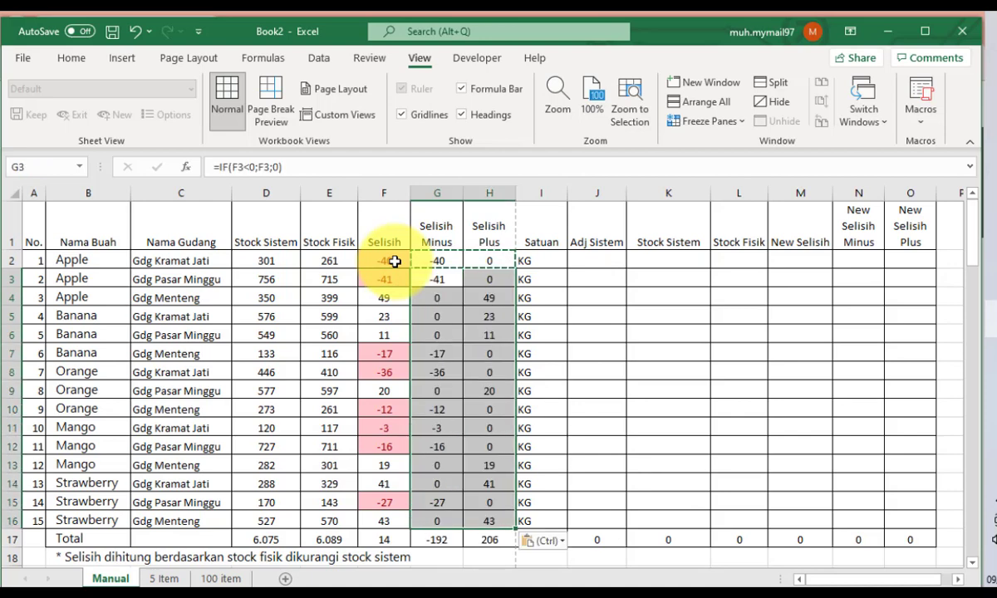
key(Right)
key(Down)
key(Down)
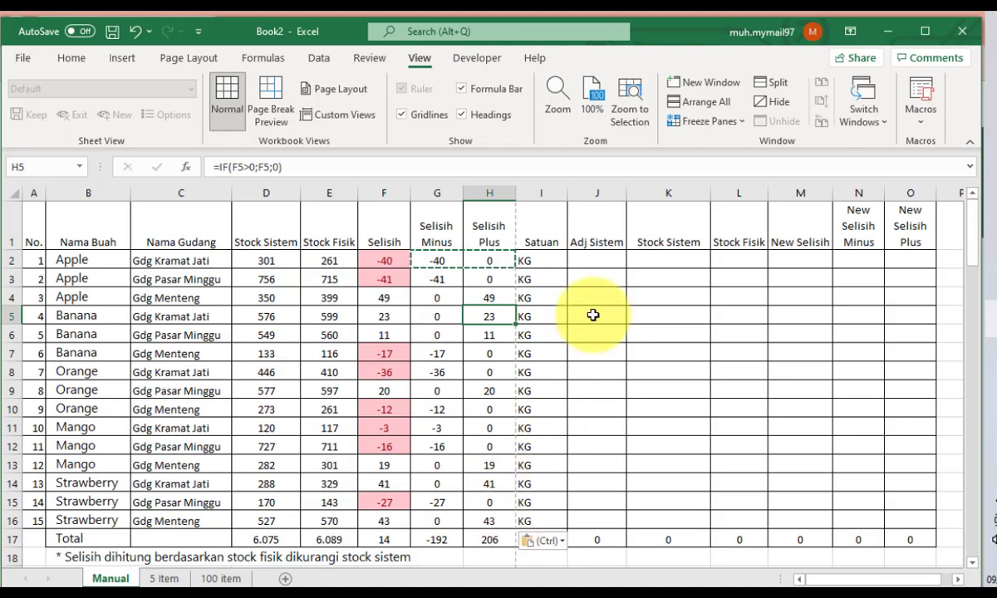
click(595, 267)
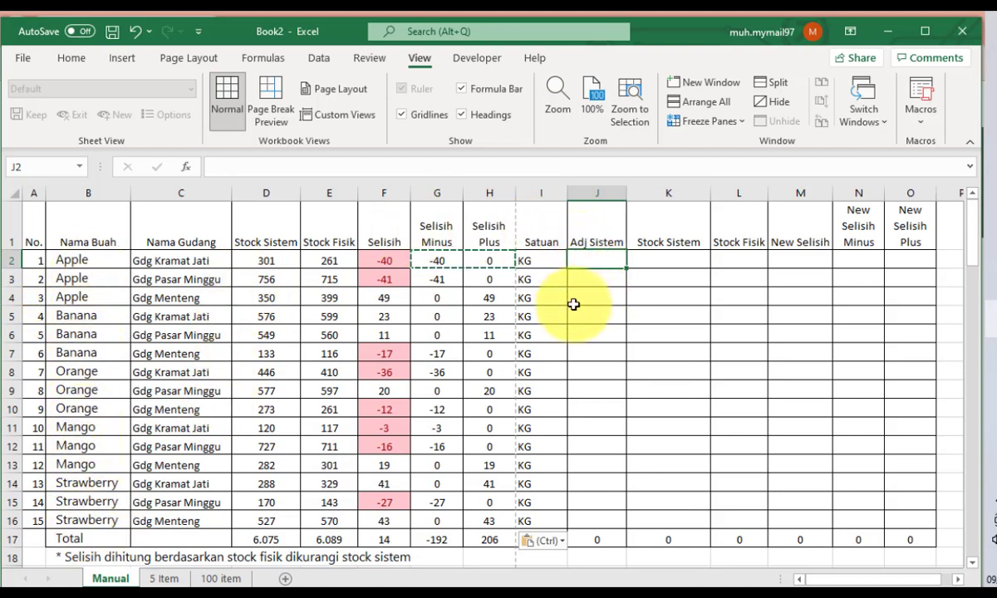
click(144, 263)
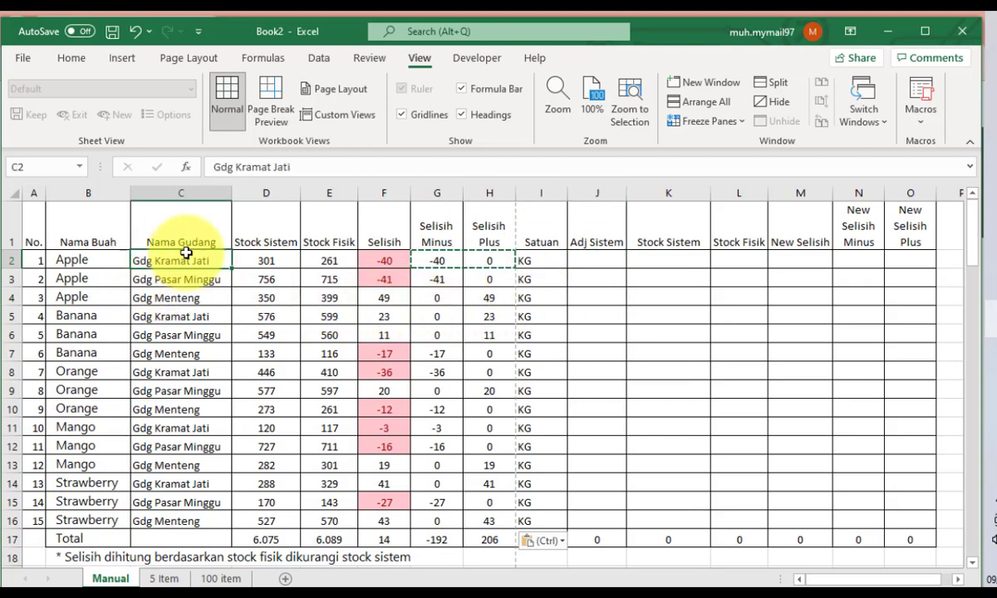
click(378, 262)
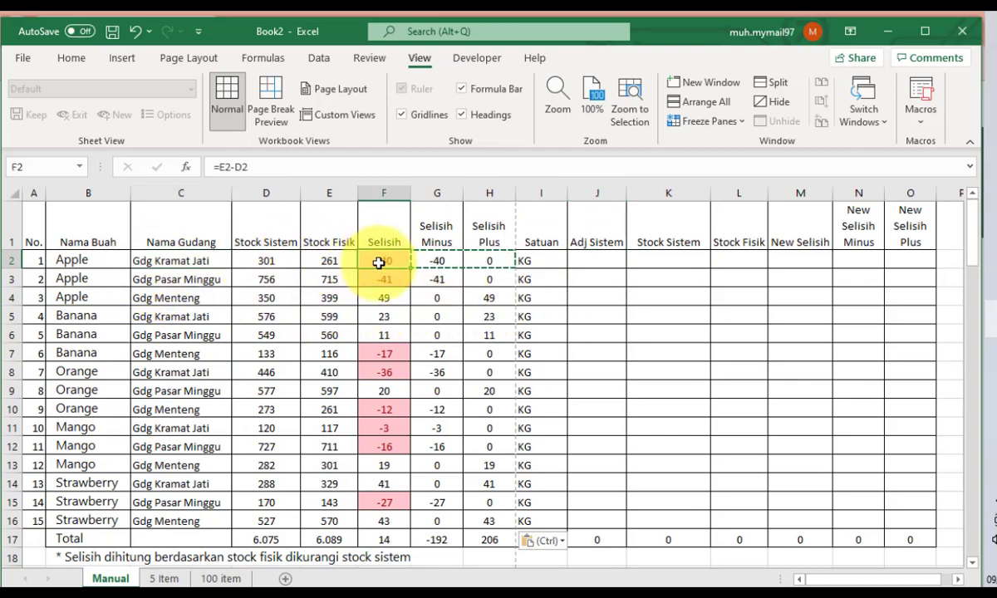
click(166, 279)
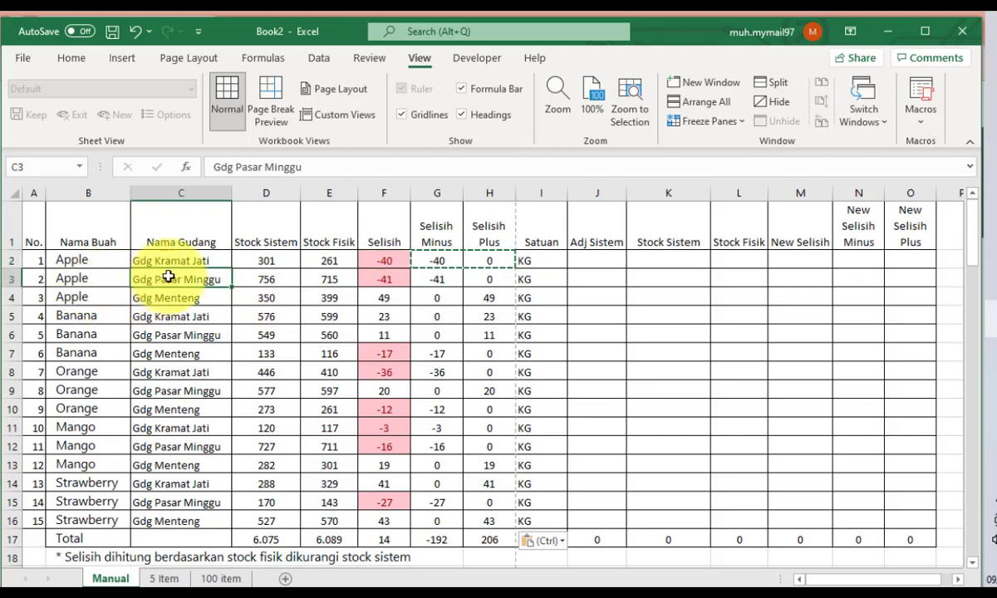
click(380, 279)
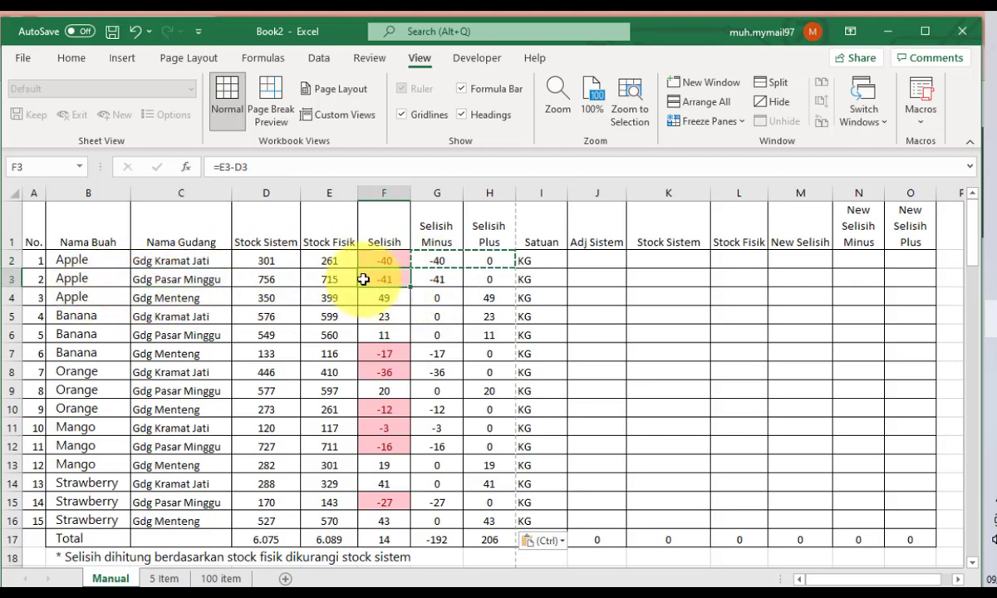
click(199, 302)
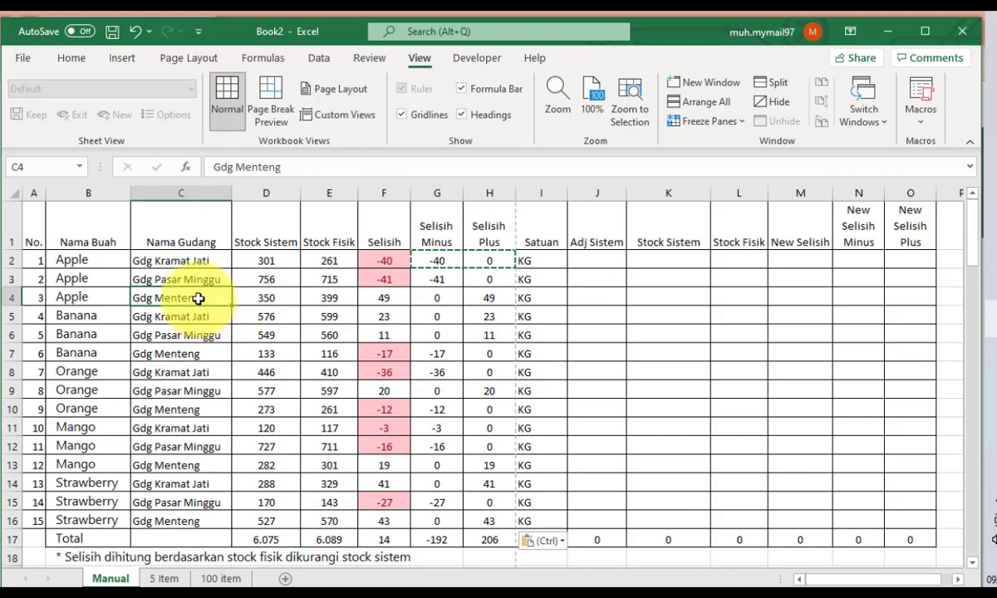
click(382, 296)
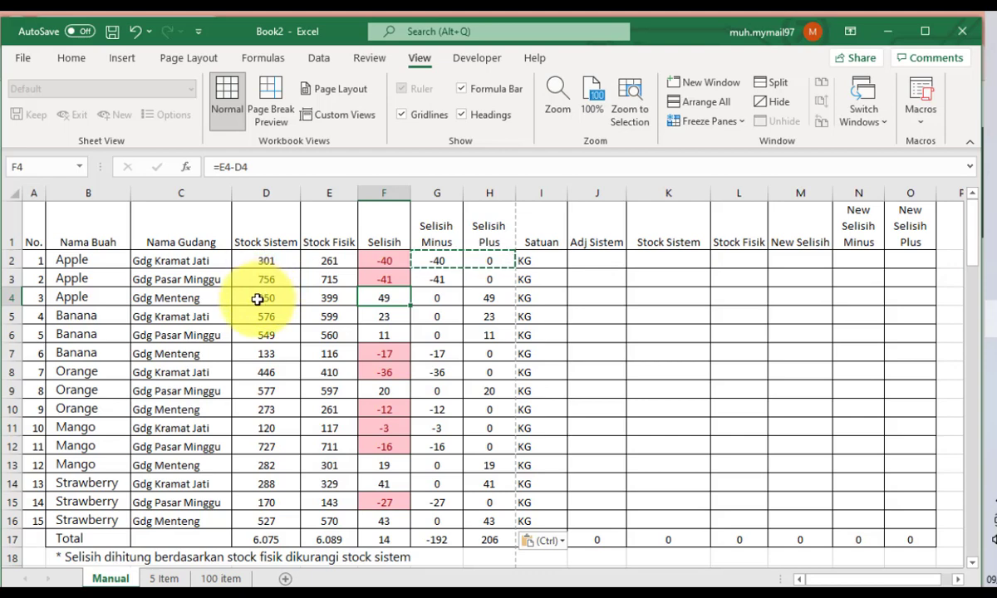
click(257, 299)
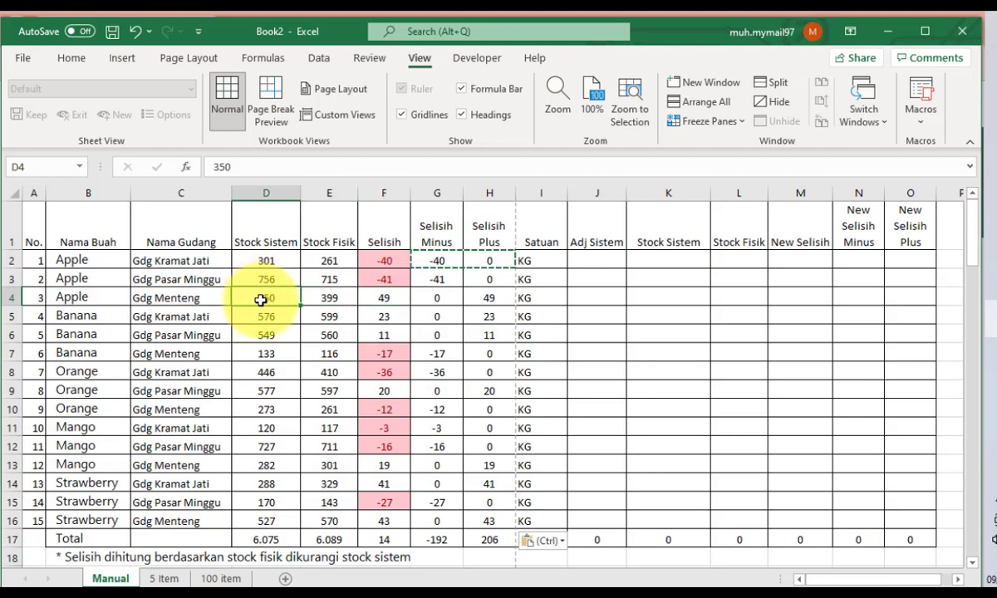
- Enter Adj Sistem values -40, -9 and 49 in J2:J4 and select them
click(608, 261)
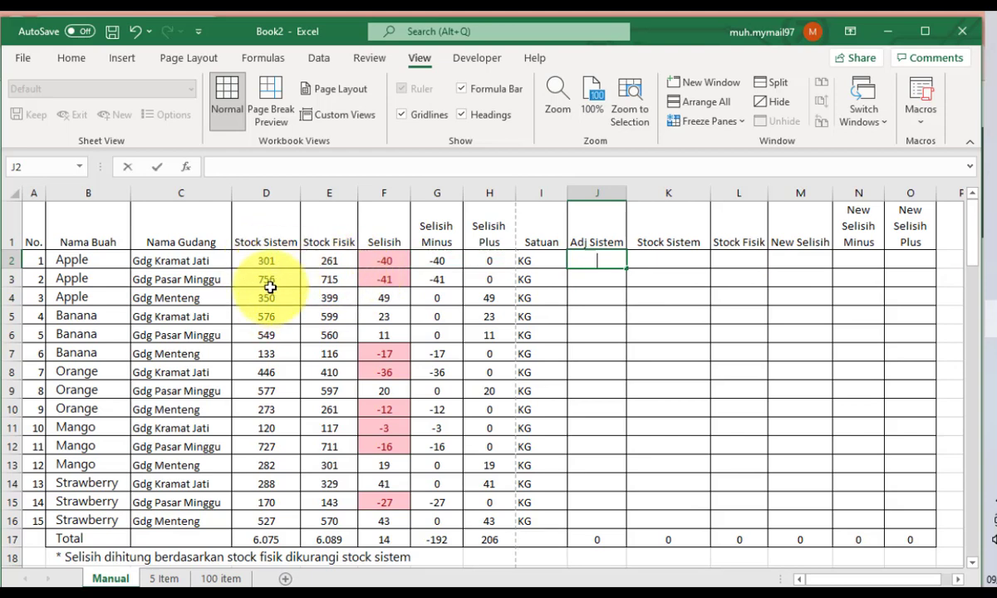
text(-40)
key(Return)
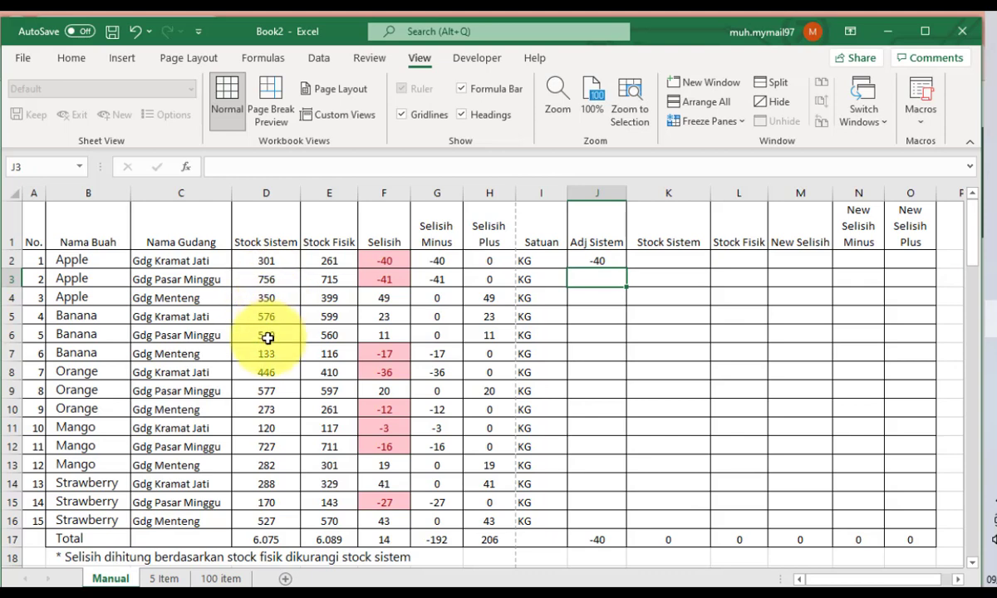
text(-9)
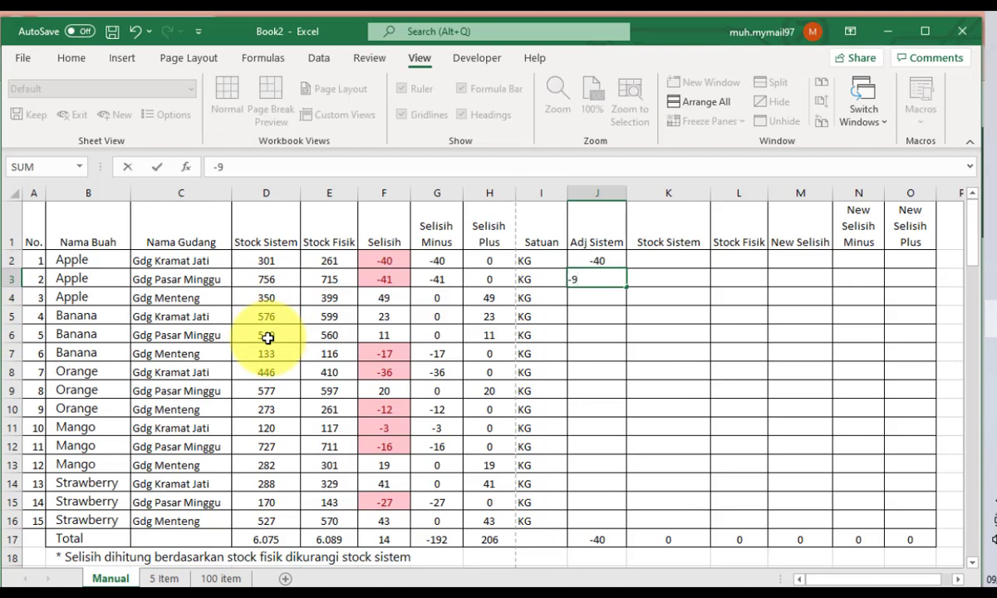
key(Return)
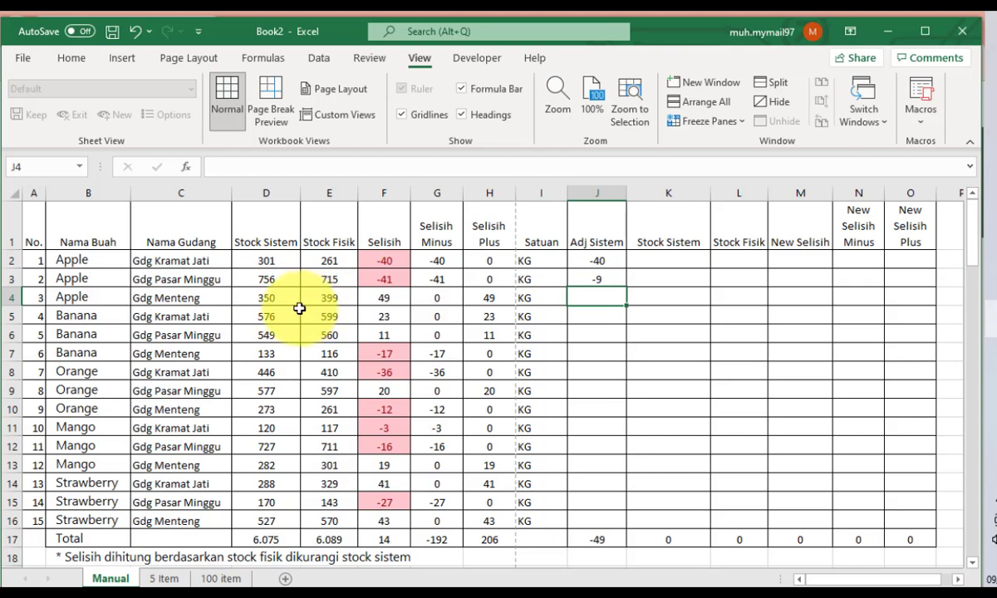
text(49)
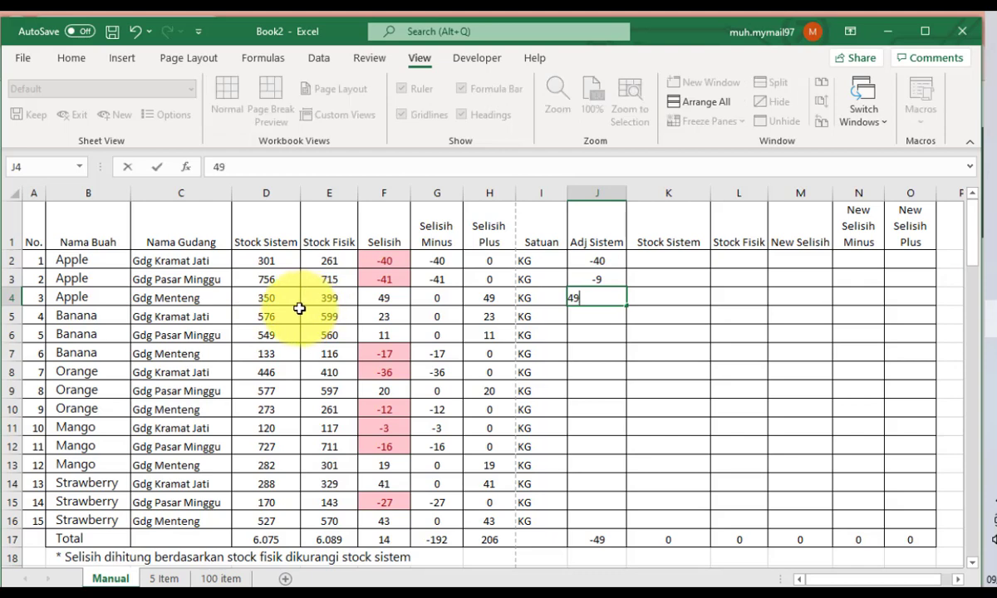
key(Return)
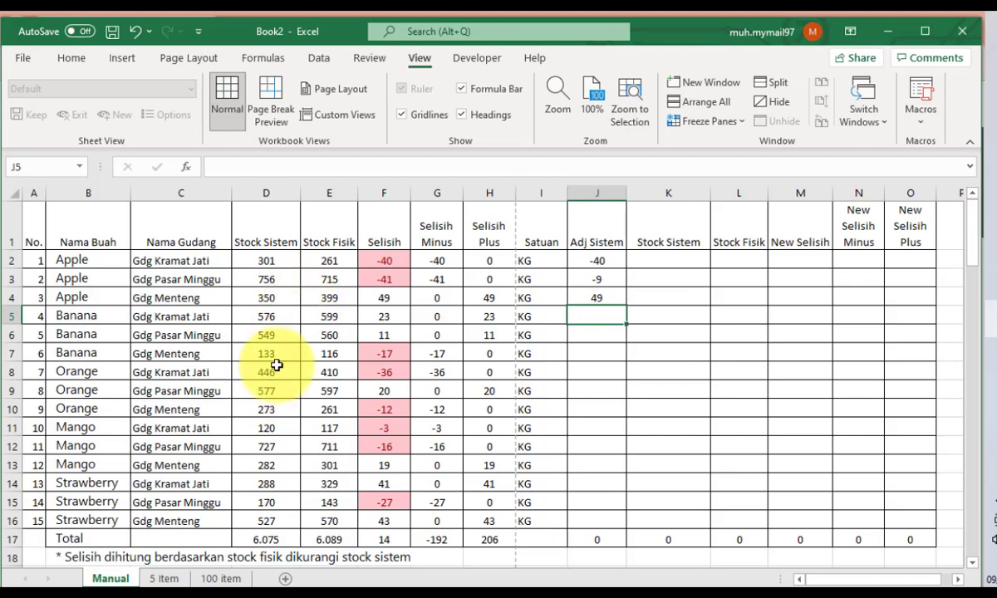
mouse_move(592, 261)
mouse_down()
mouse_move(586, 304)
mouse_move(598, 318)
mouse_up()
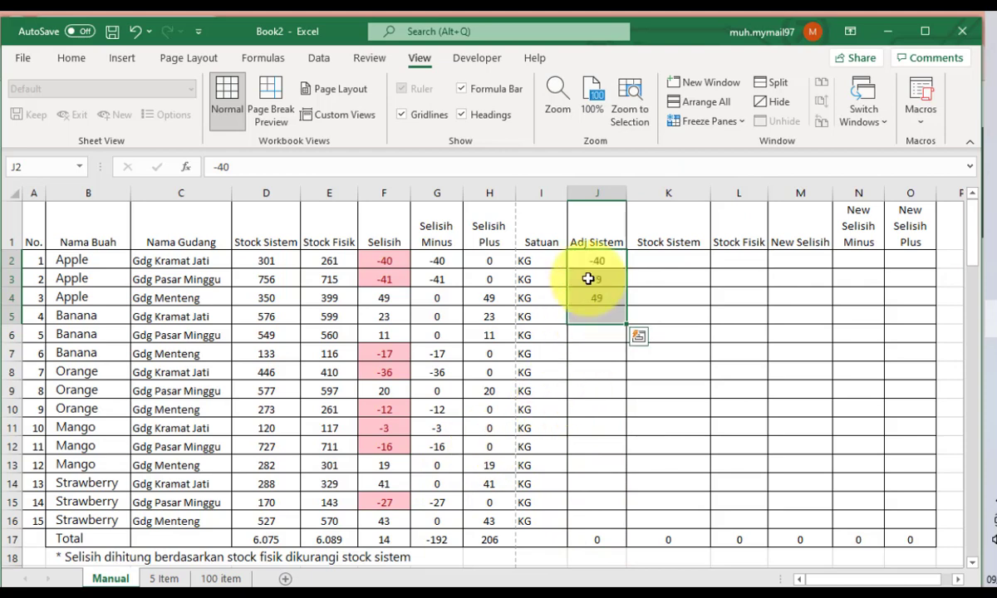
- Enter =D2+J2 in K2 and fill it down to K4, giving 261, 747 and 399
click(669, 262)
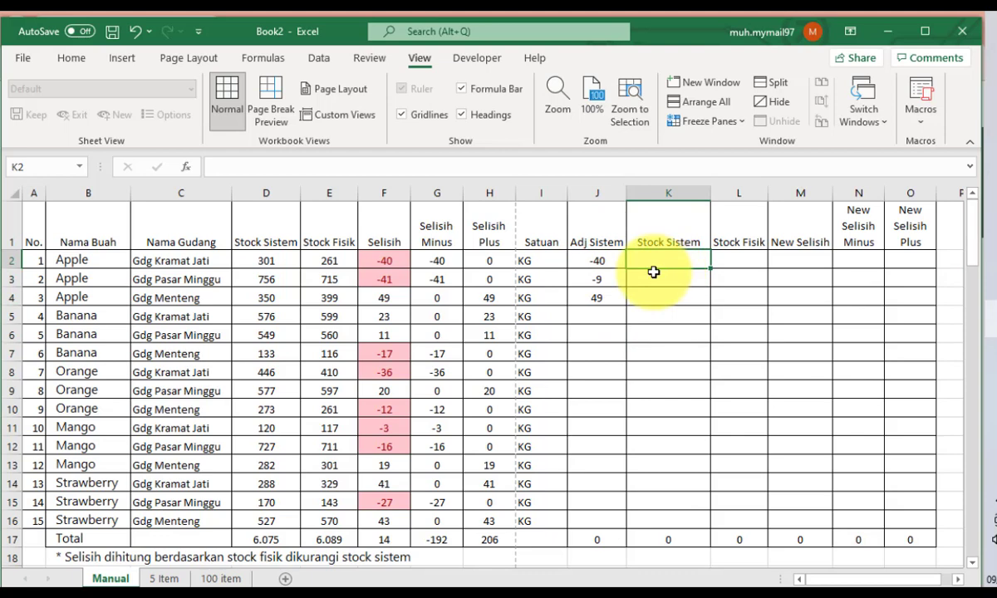
text(=)
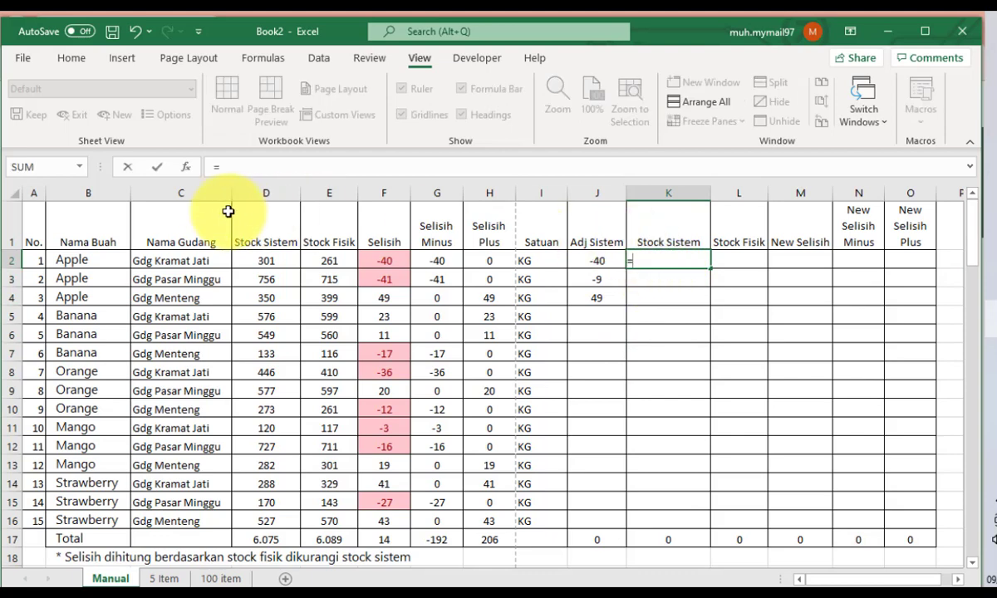
click(247, 263)
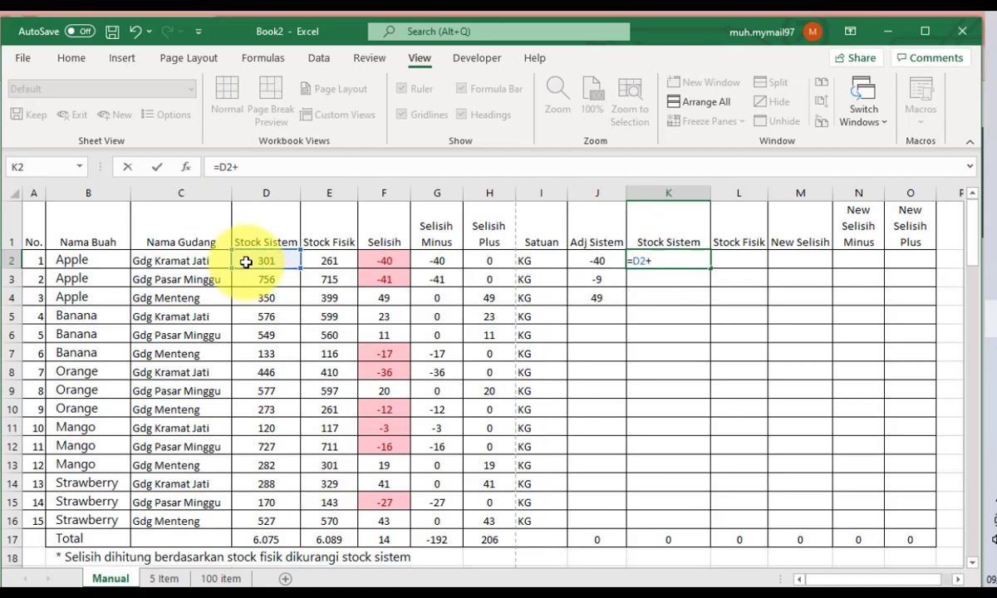
click(585, 260)
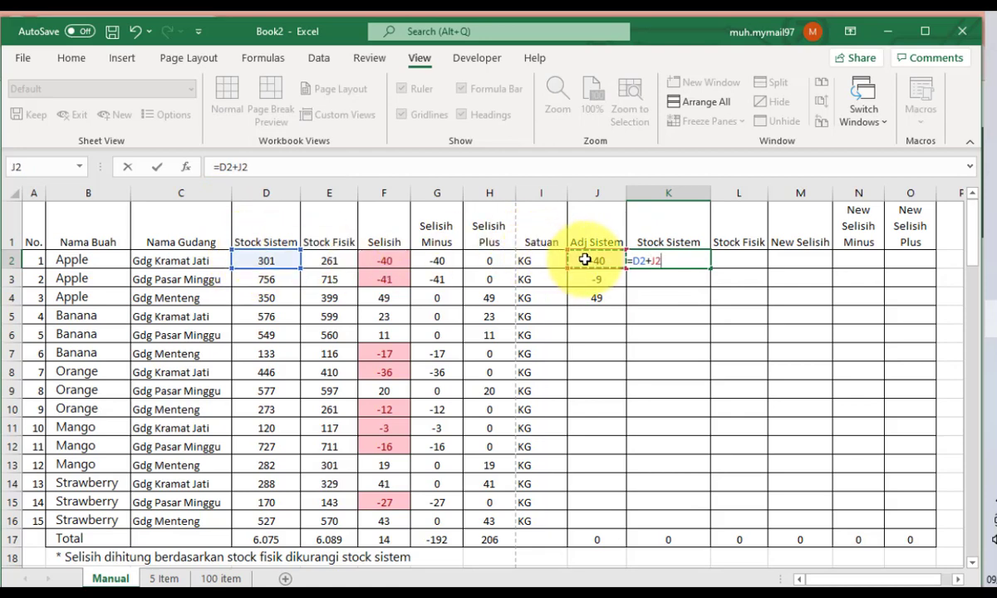
key(Return)
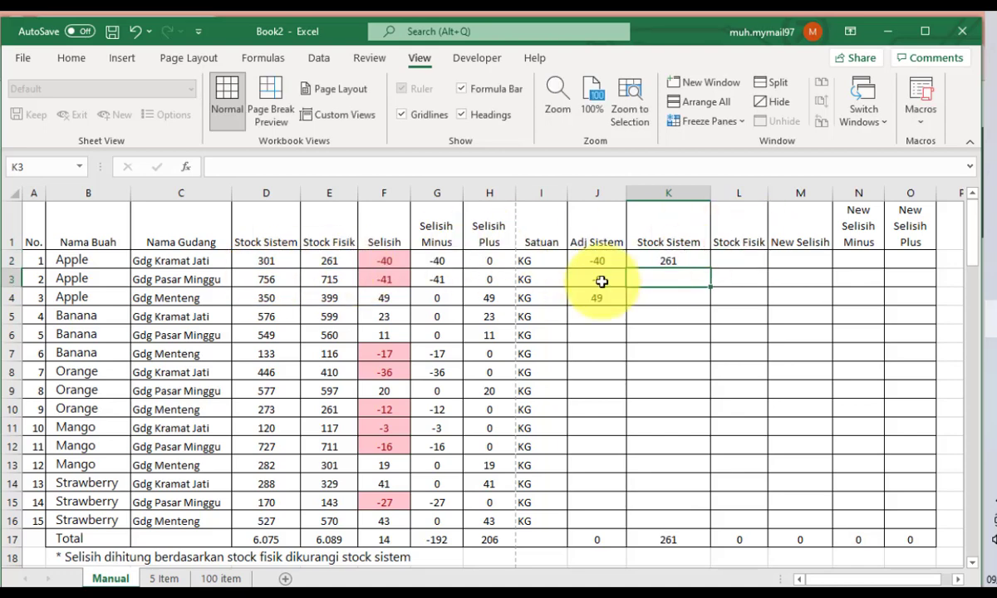
click(660, 263)
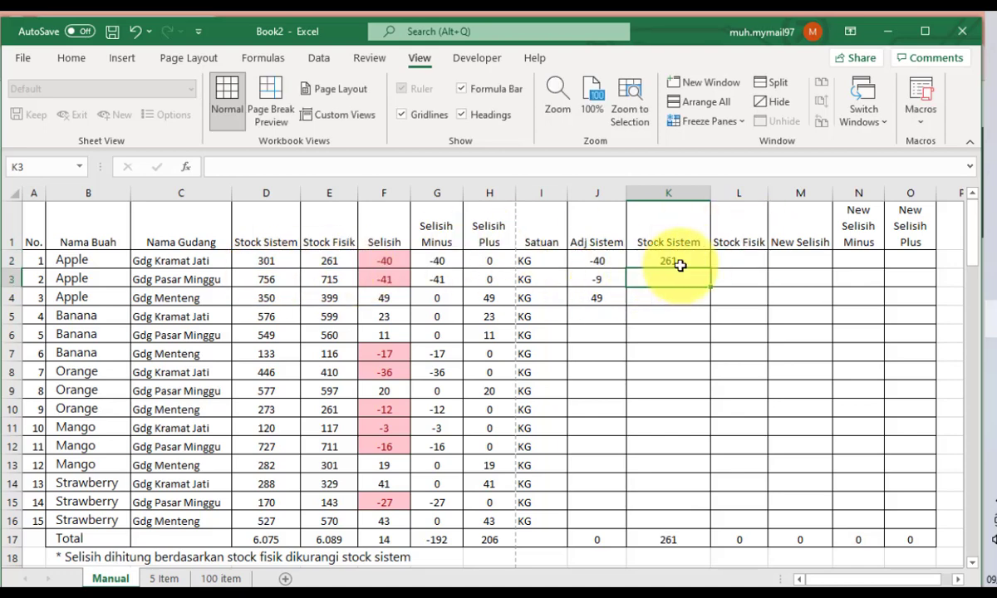
drag(711, 271, 703, 303)
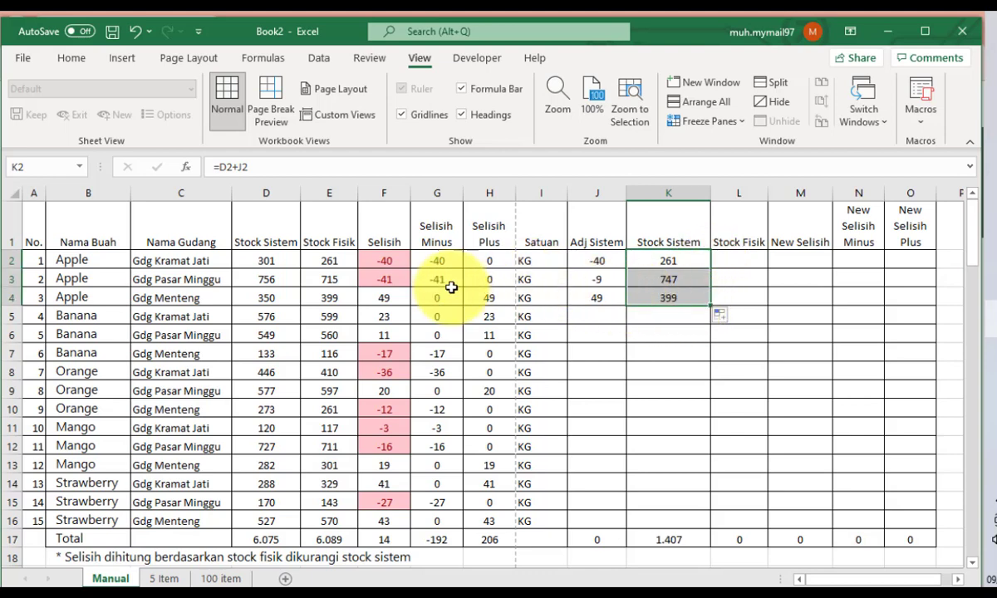
- Enter =E2 in L2 and fill it down through L16
click(729, 260)
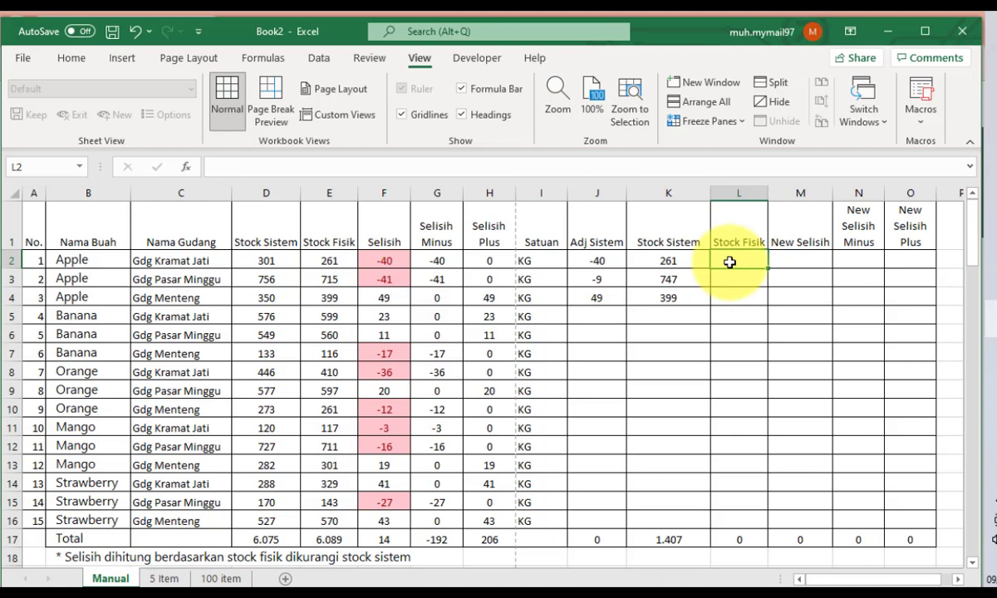
text(=)
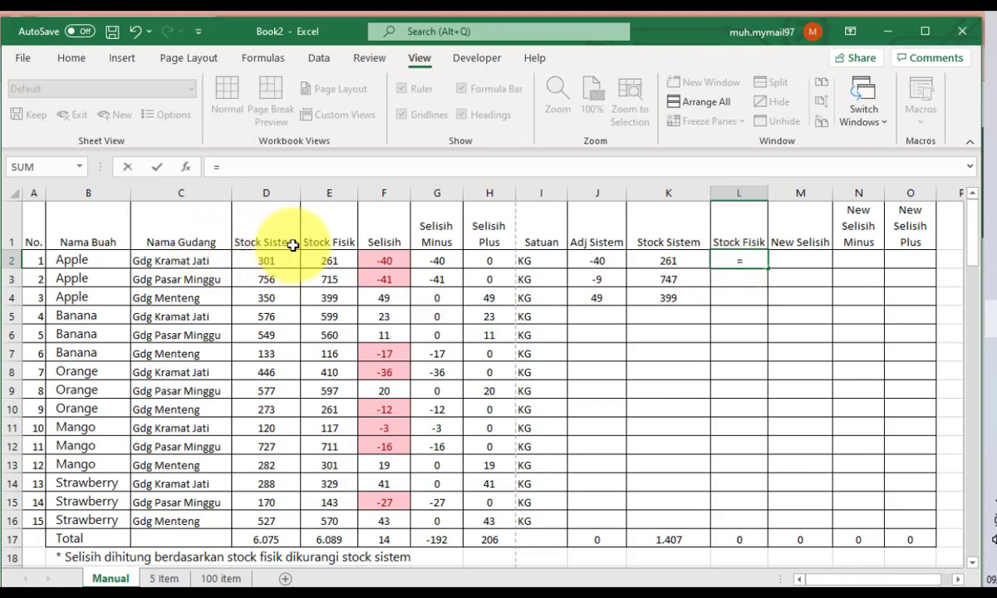
click(333, 262)
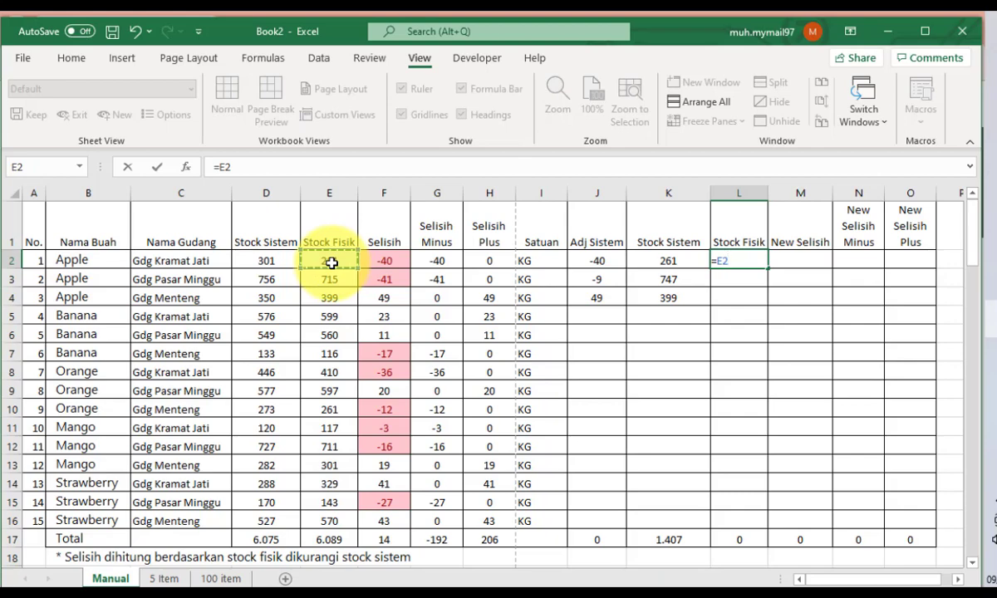
key(Return)
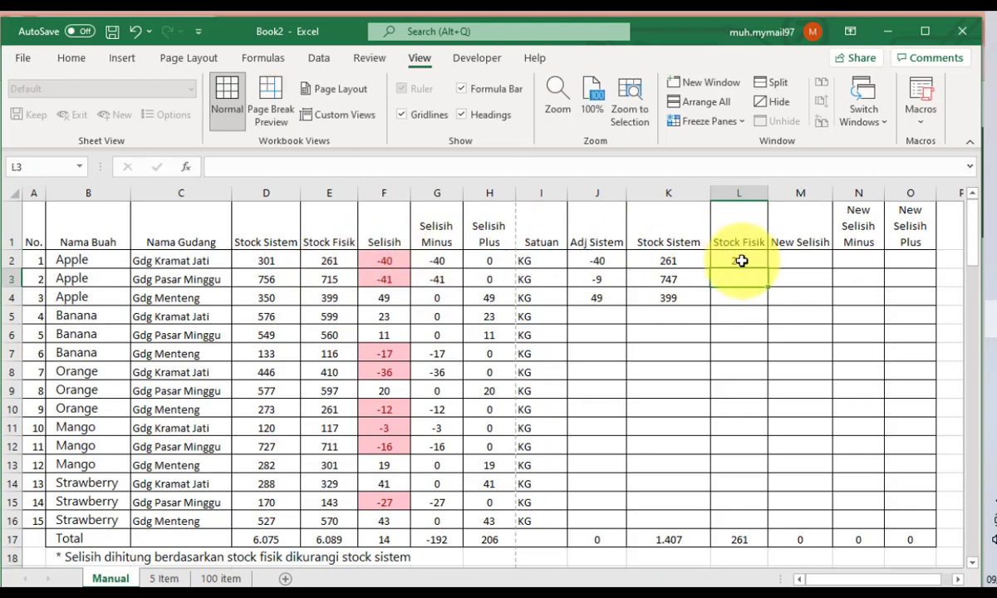
click(740, 260)
drag(767, 268, 752, 420)
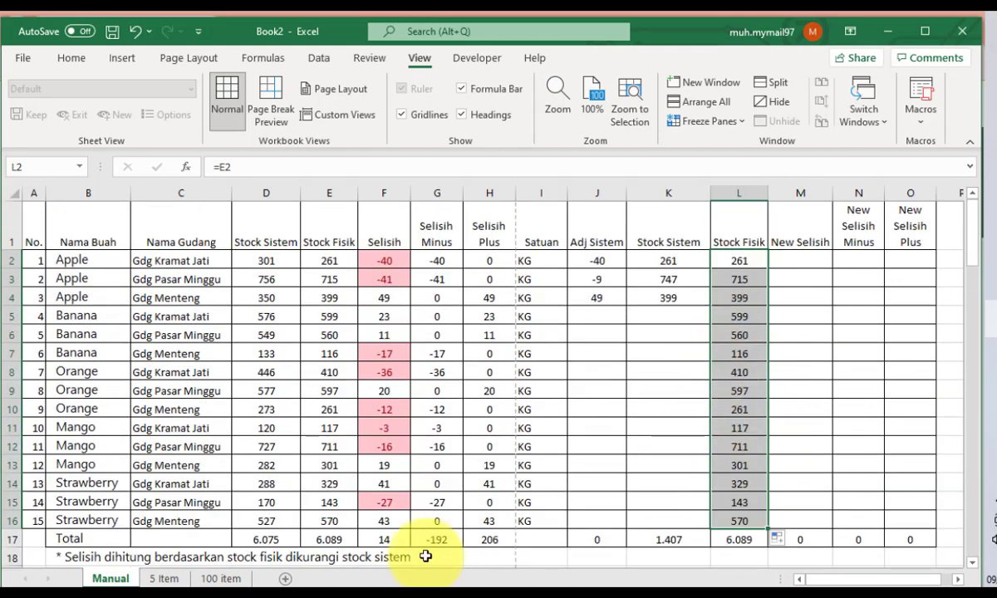
click(800, 264)
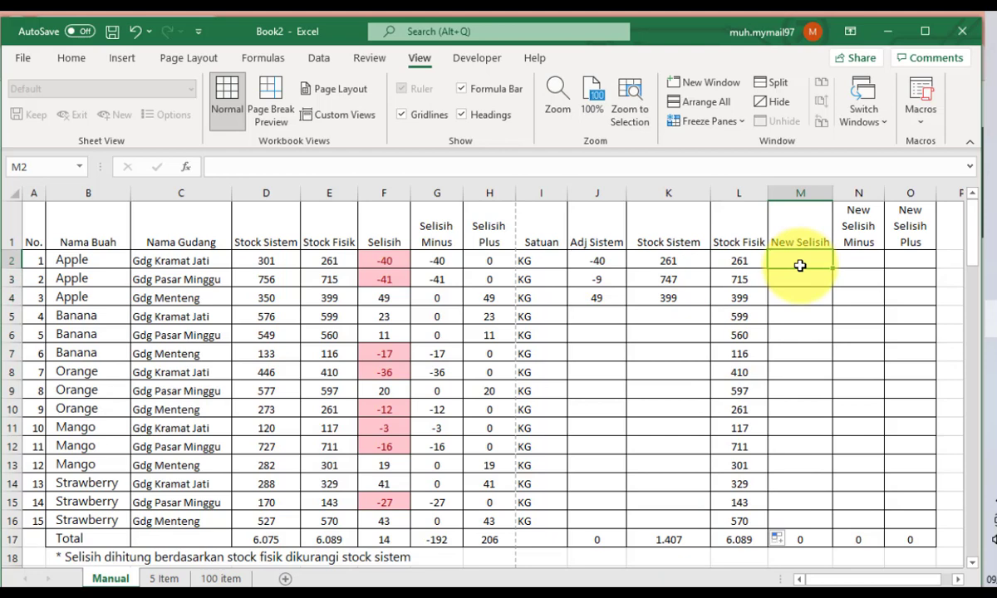
- Enter =L2-K2 in M2 and fill it down through M16
text(=)
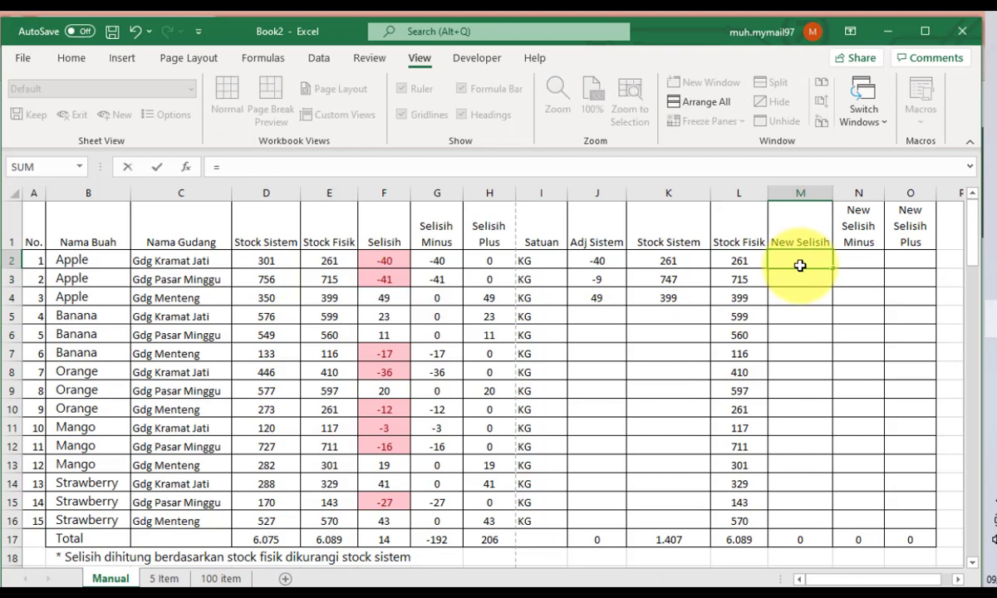
click(731, 261)
text(-)
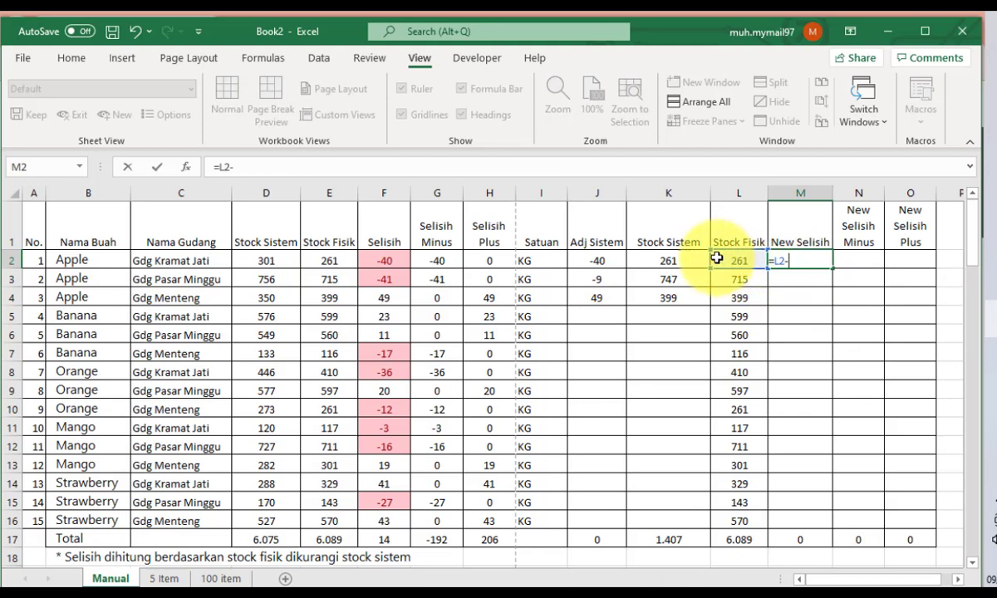
click(671, 256)
key(Return)
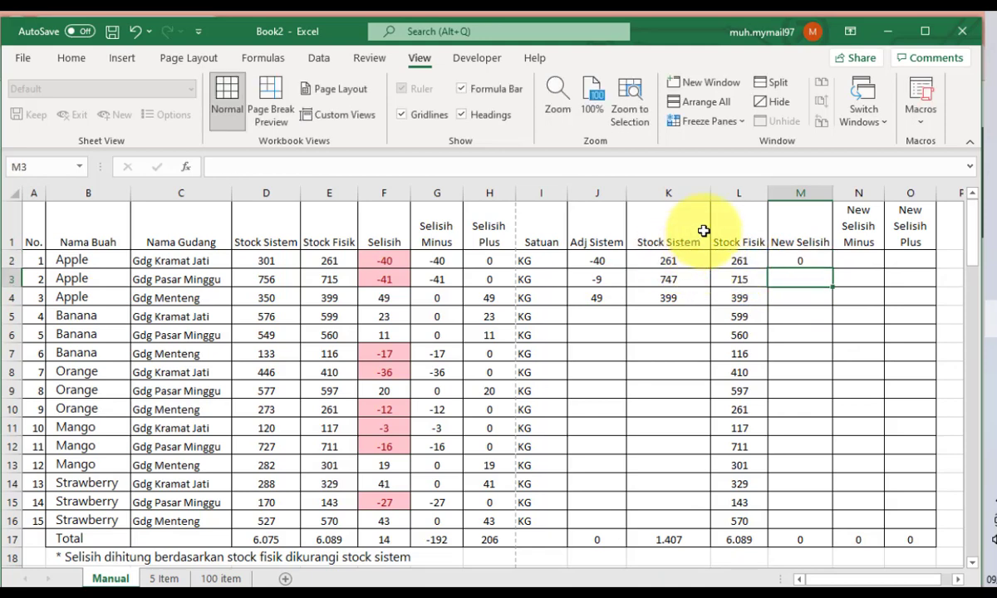
click(819, 260)
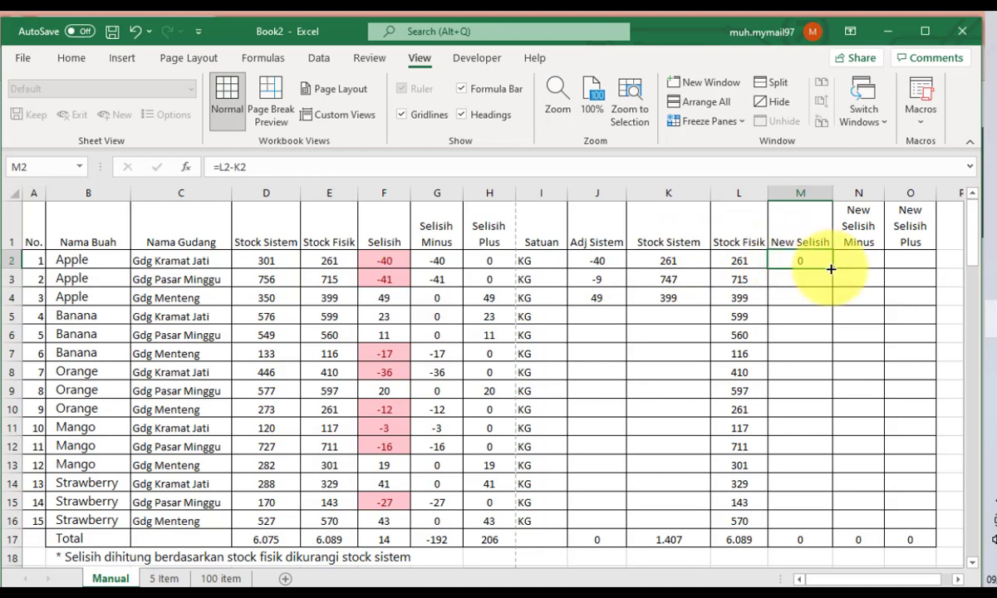
drag(831, 267, 818, 530)
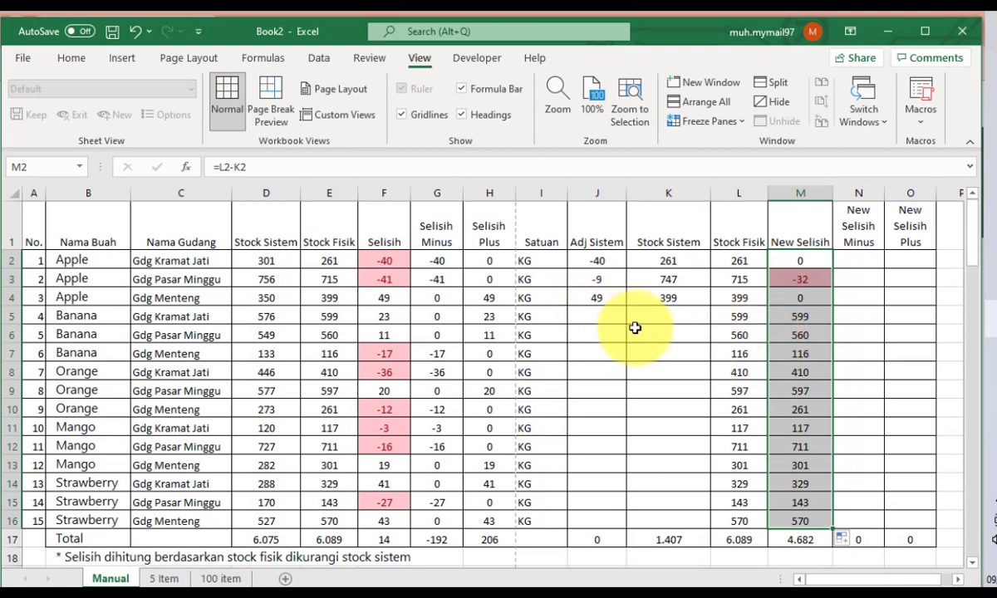
click(854, 262)
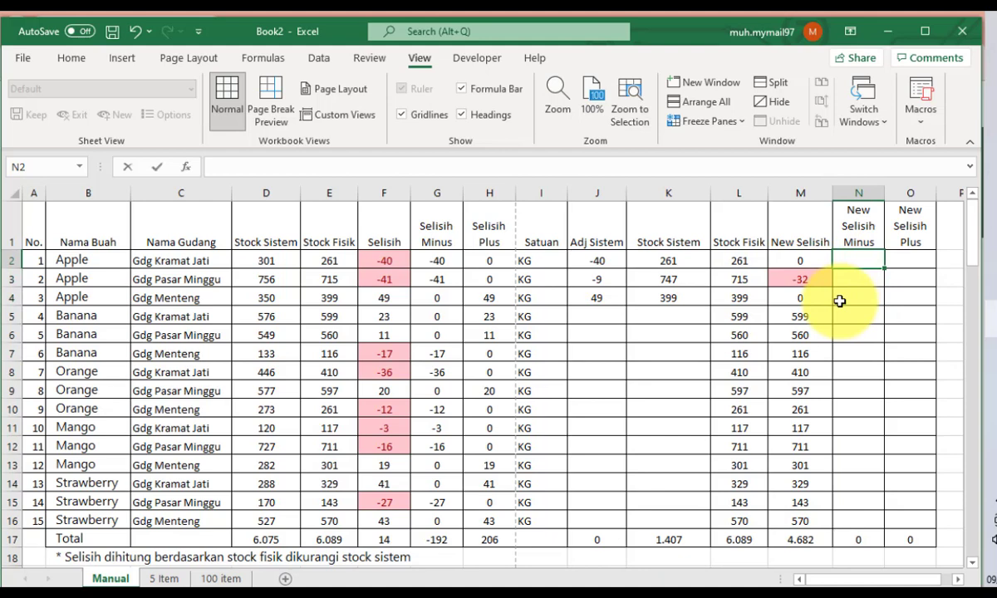
- Enter =IF(M2<0;M2;0) in N2 and fill it down to N16, totalling -32
text(=)
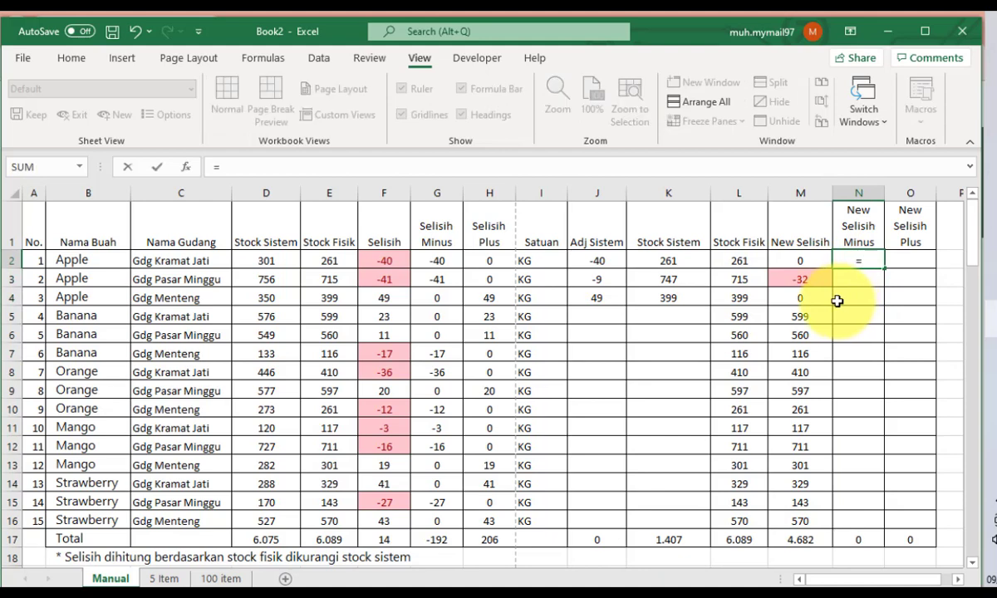
text(FI)
key(BackSpace)
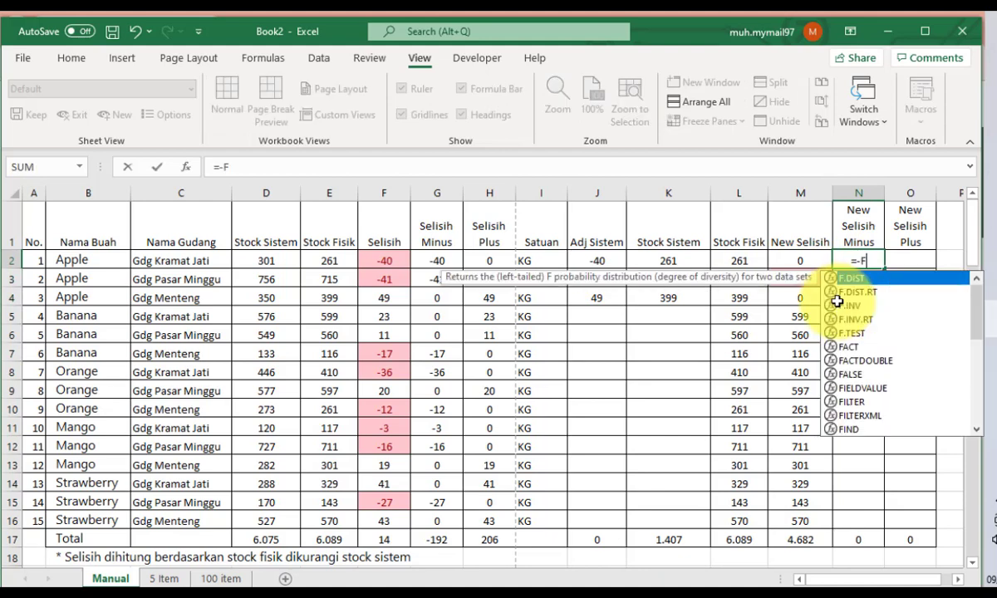
key(BackSpace)
text(I)
key(BackSpace)
key(BackSpace)
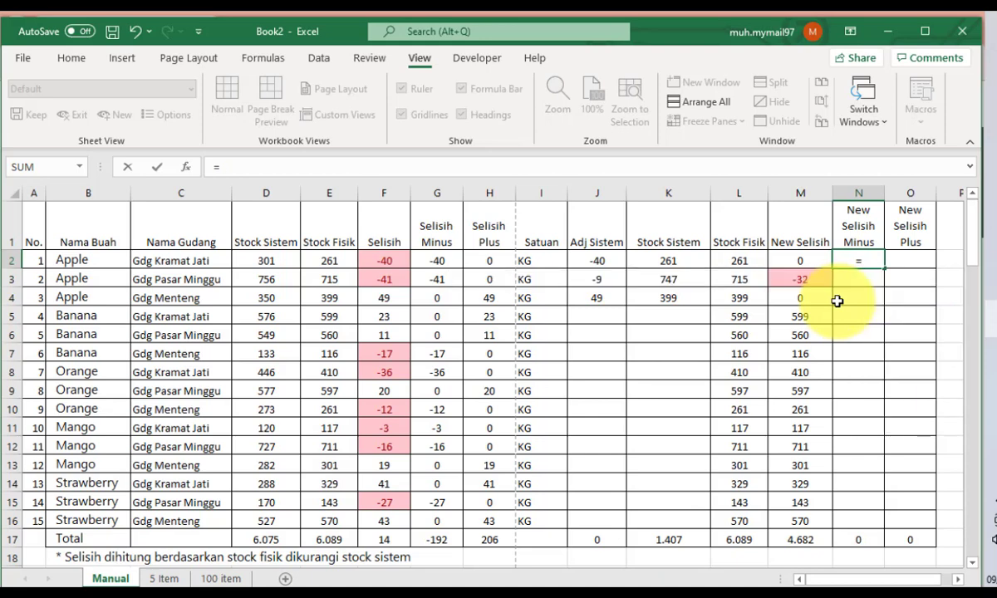
text(IF()
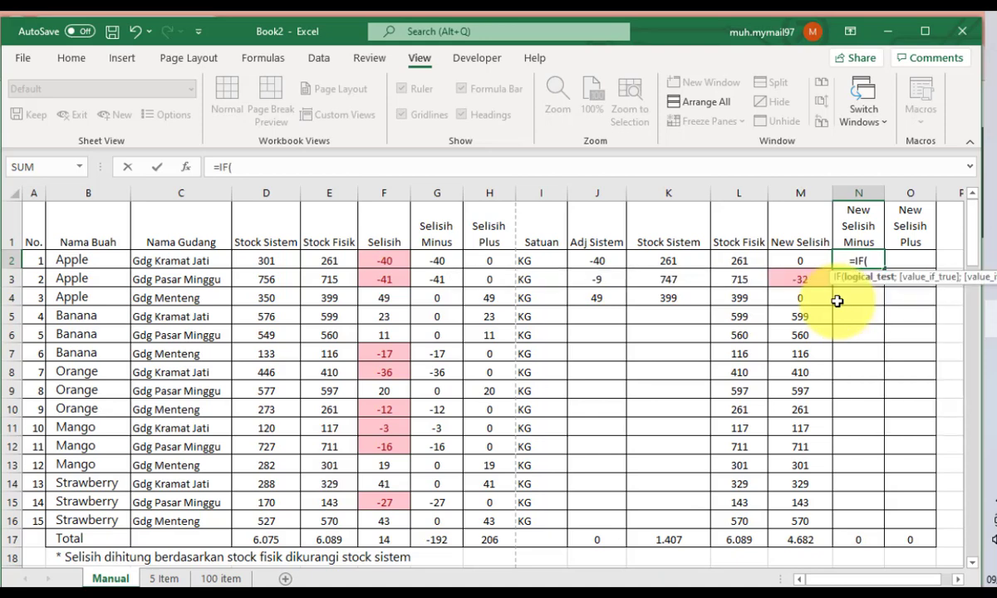
click(798, 260)
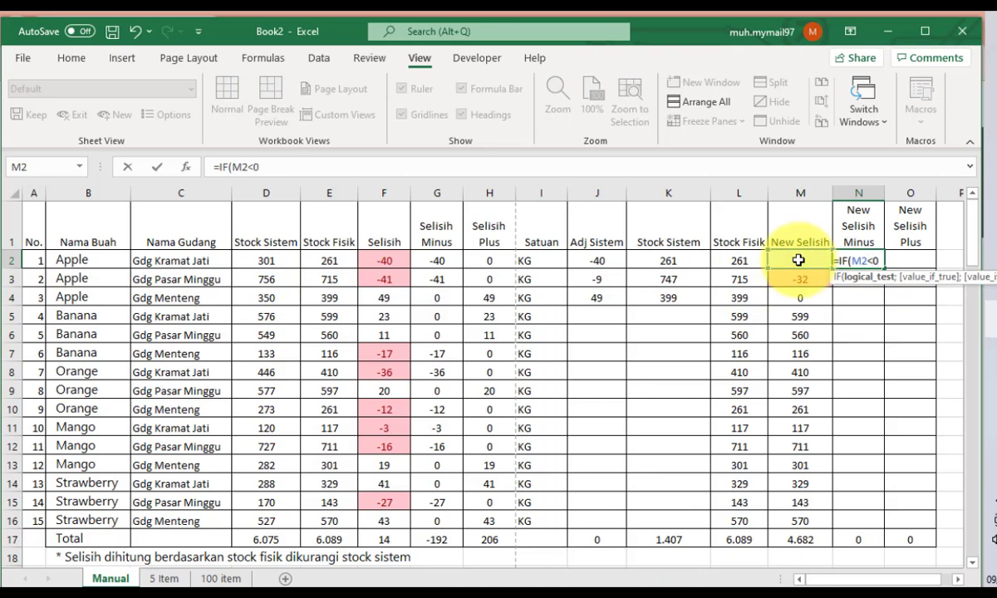
text(;)
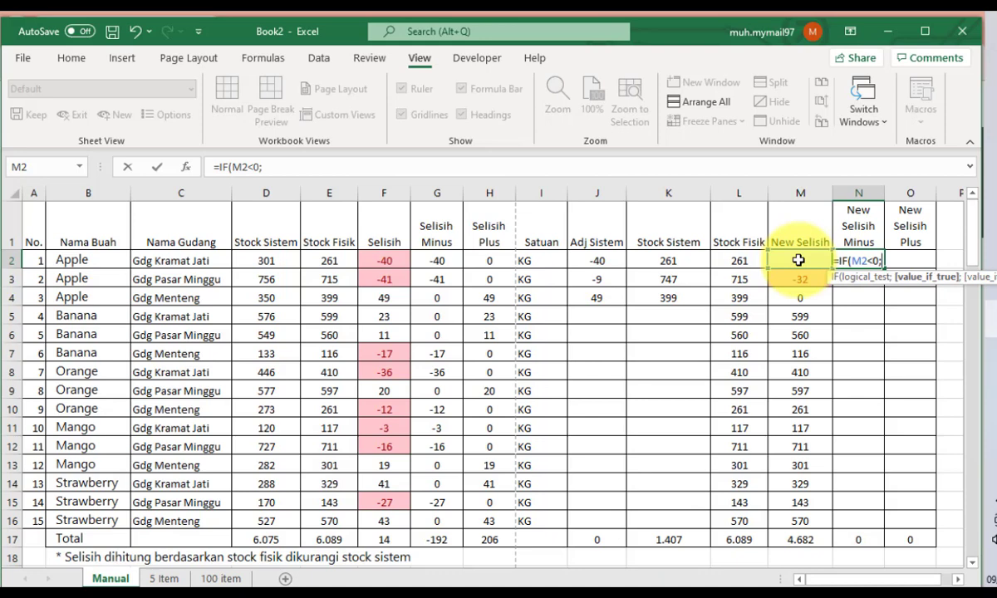
click(799, 260)
text(;0)
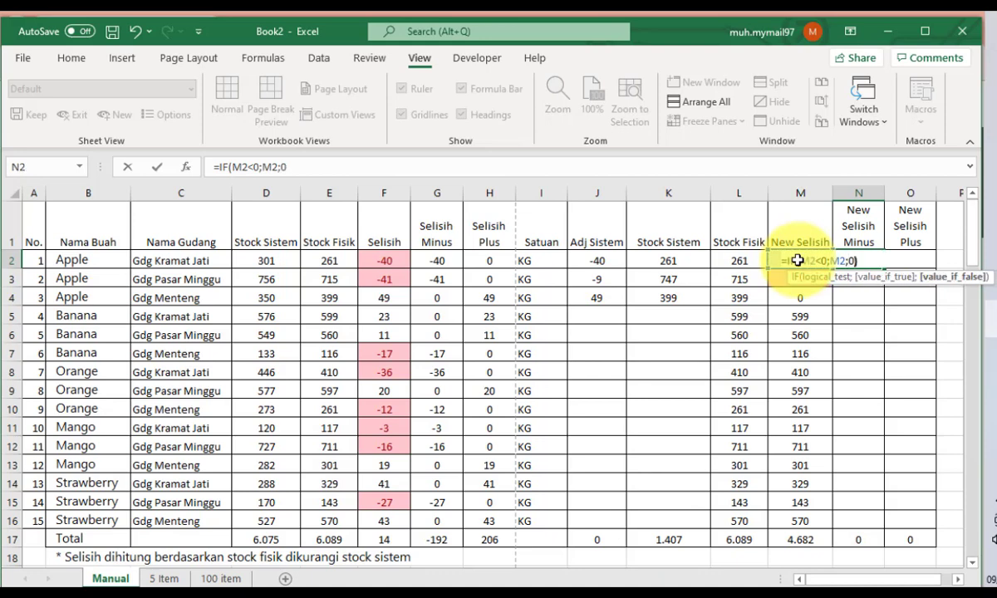
key(Return)
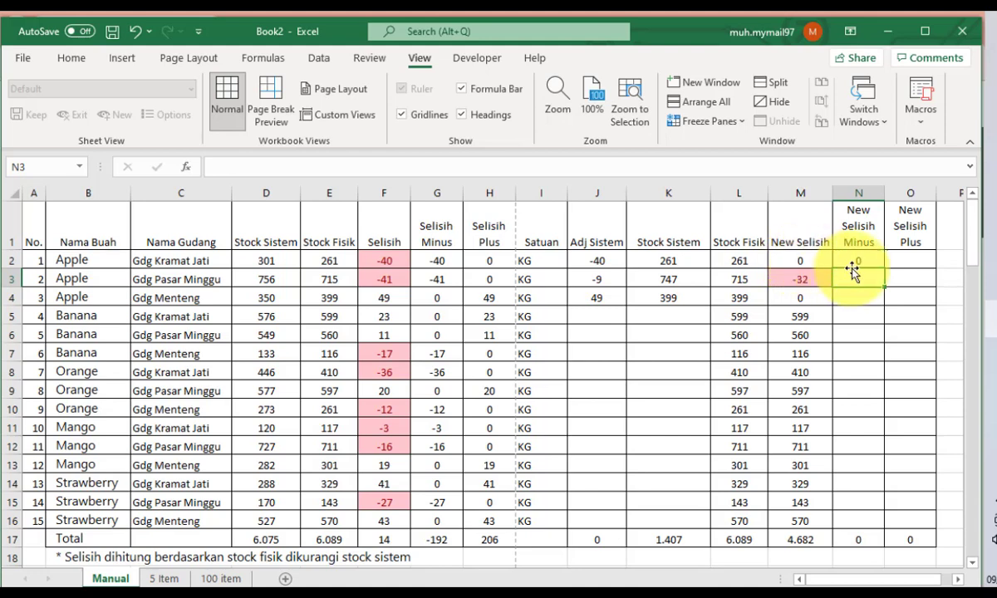
click(859, 261)
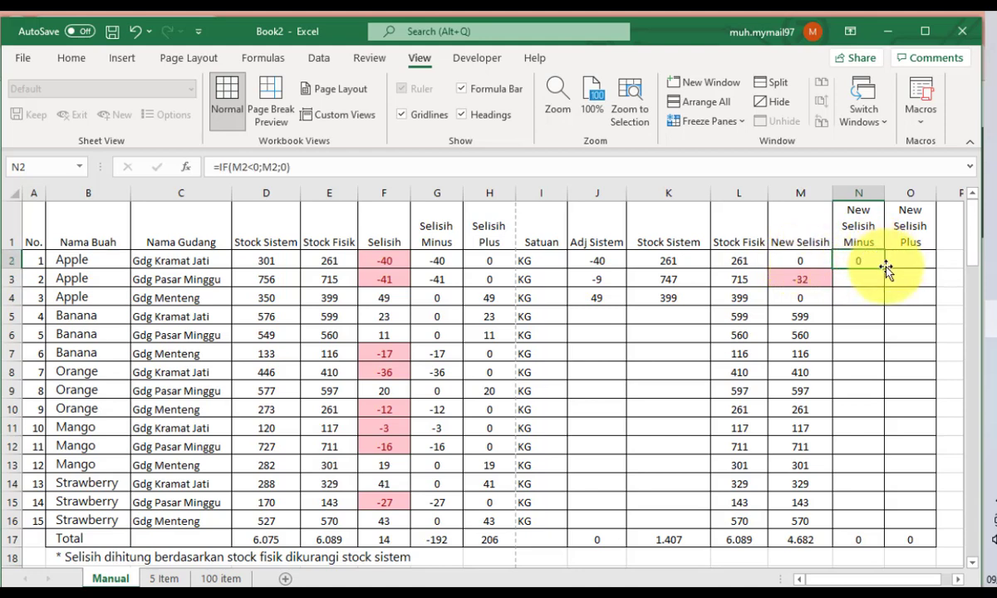
drag(885, 268, 897, 533)
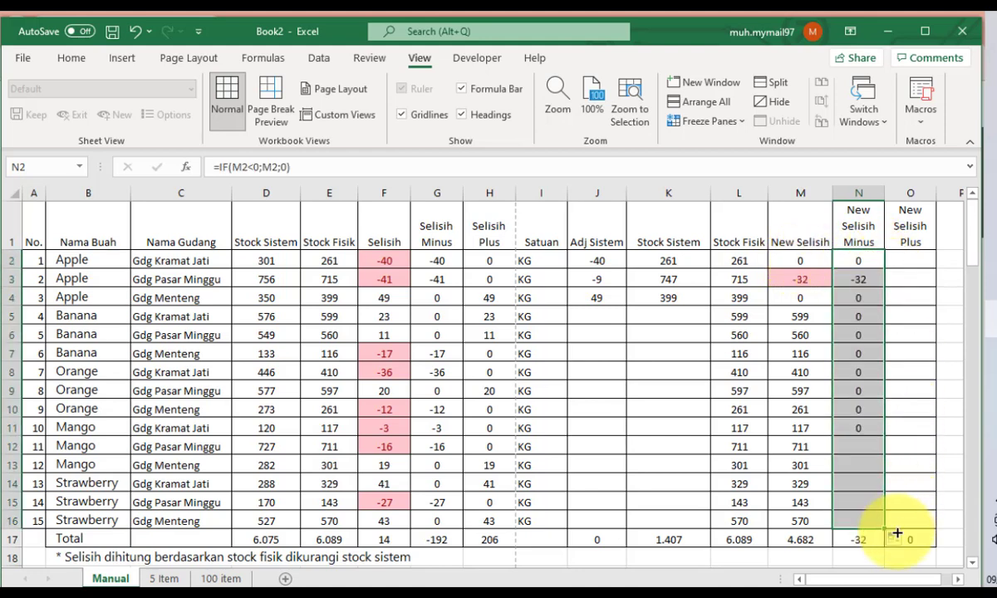
click(910, 256)
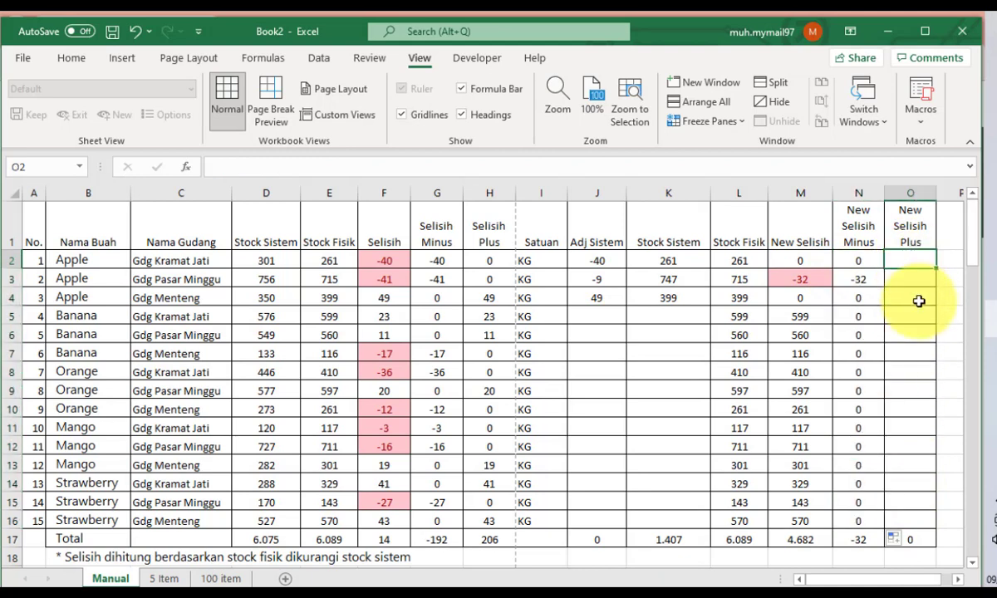
- Enter =IF(M2>0;M2;0) in O2, fill it down to O16, then select L5:O16
text(=if)
key(Tab)
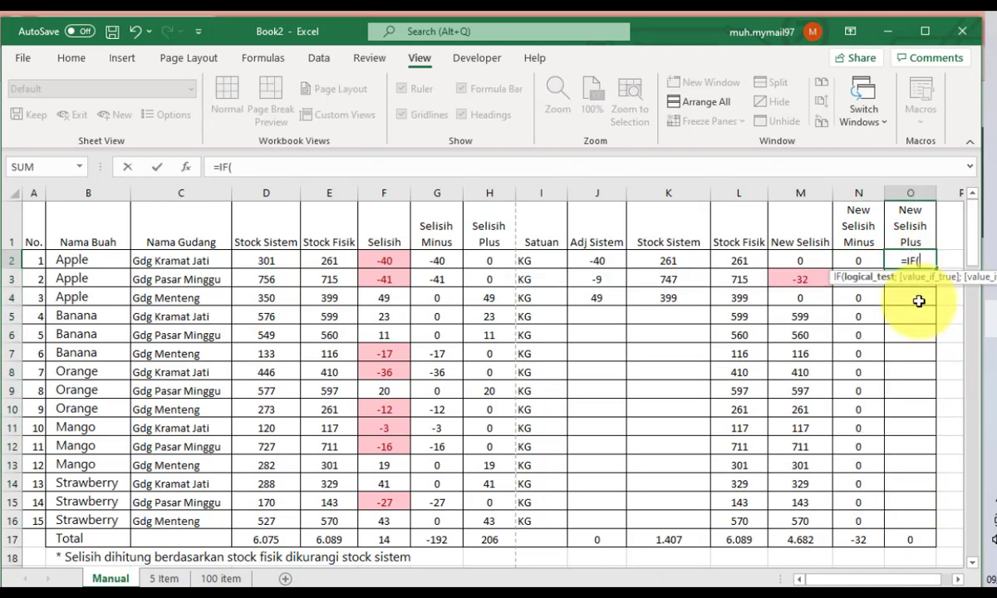
click(765, 261)
text(>0)
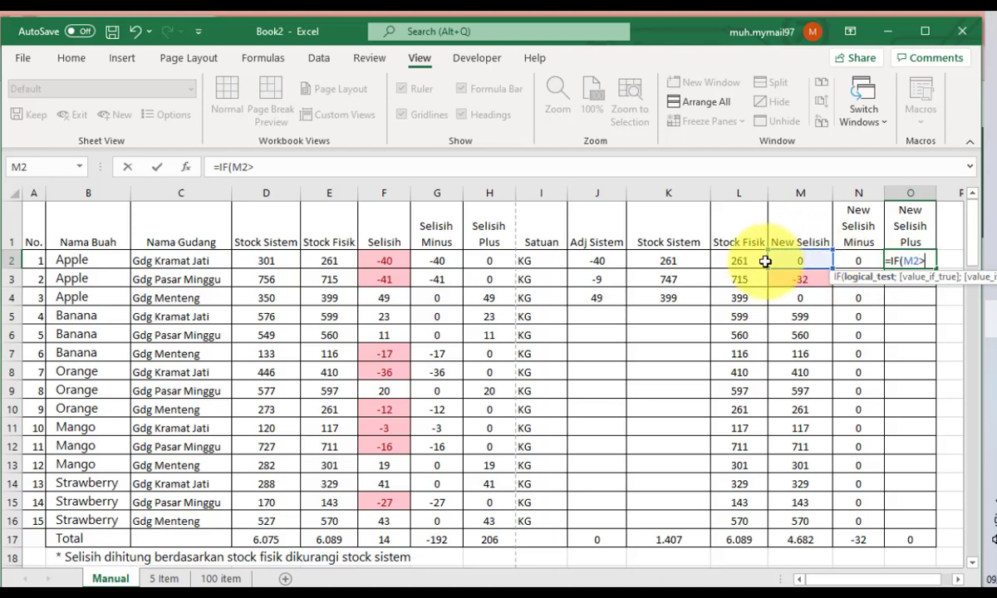
text(;)
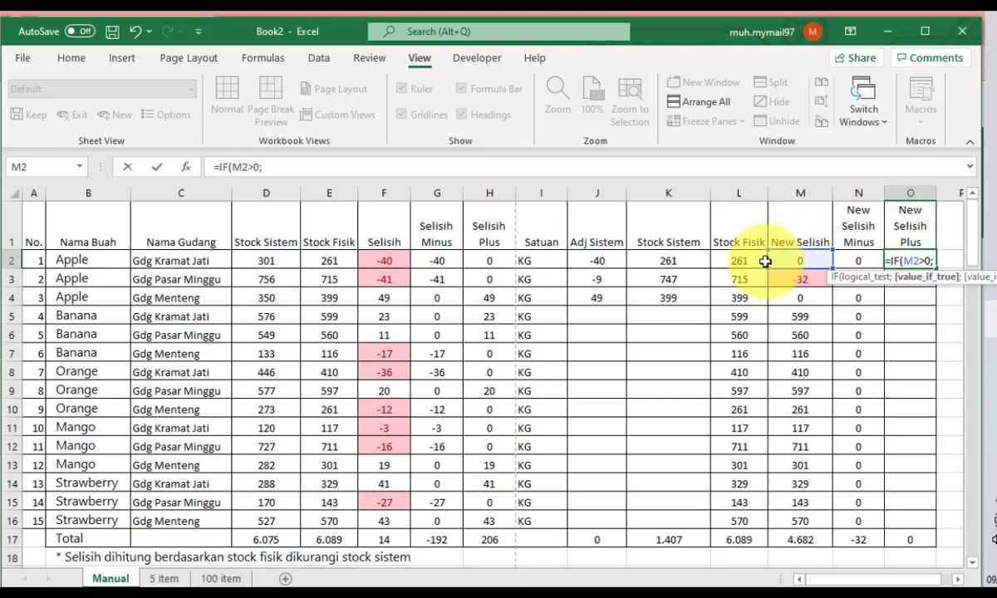
click(780, 260)
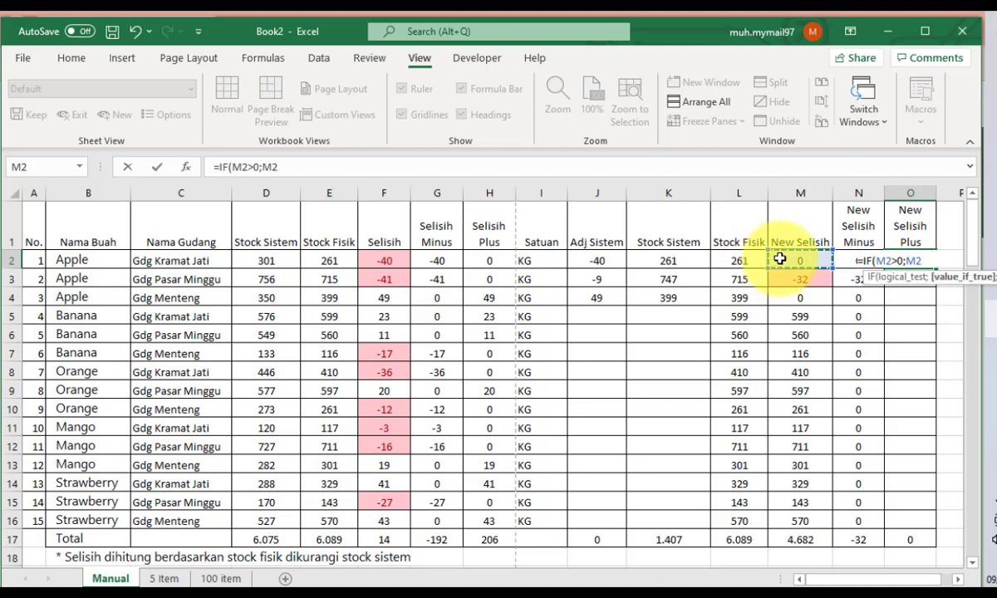
text(;0)
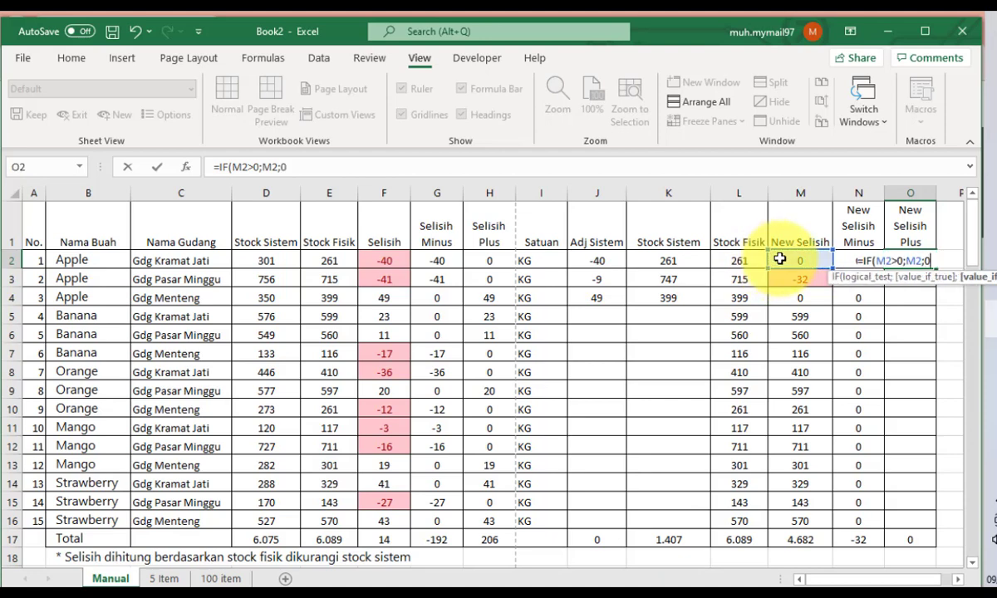
key(Return)
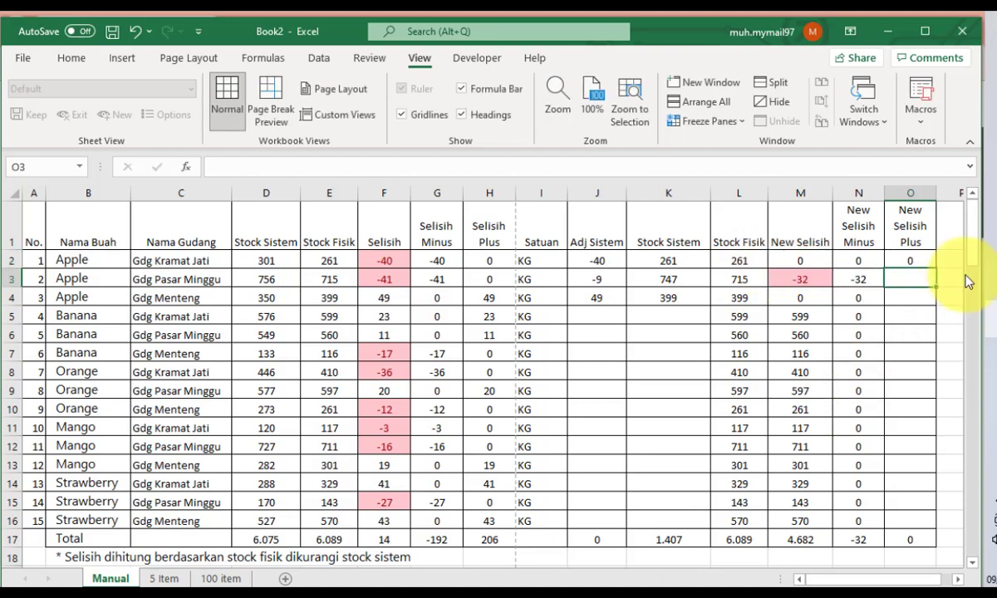
click(917, 260)
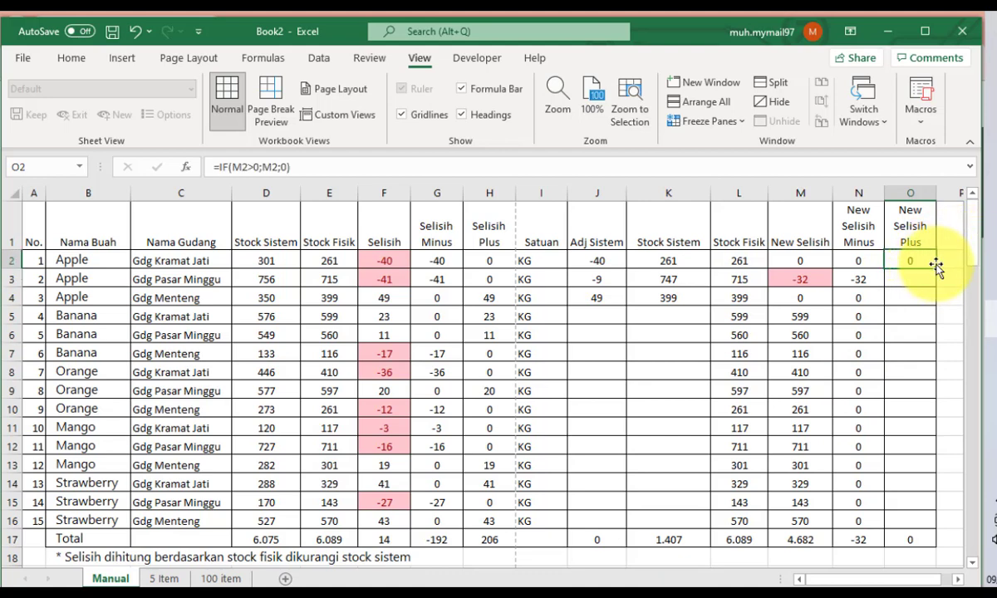
drag(937, 269, 908, 520)
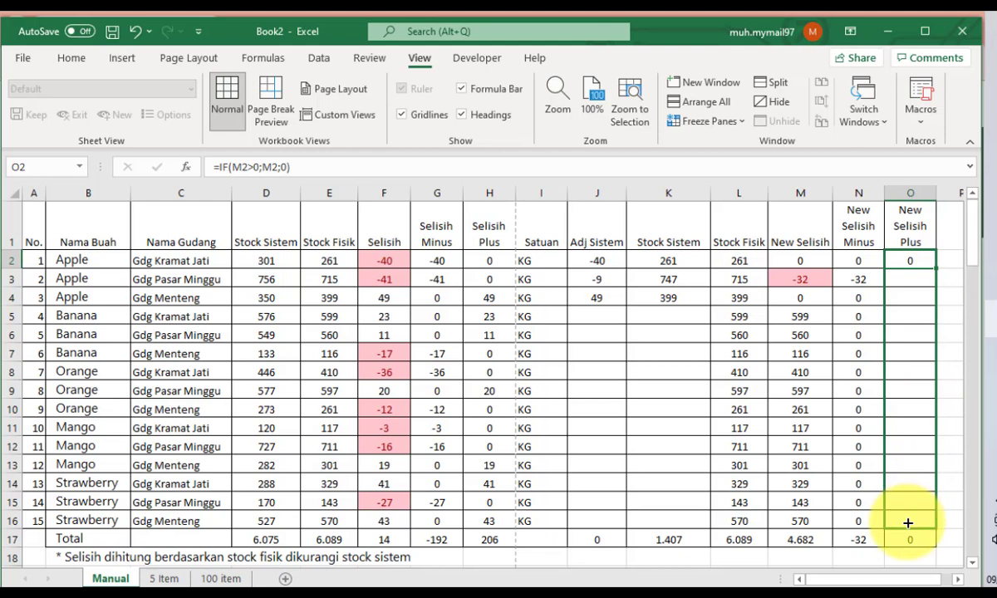
click(715, 314)
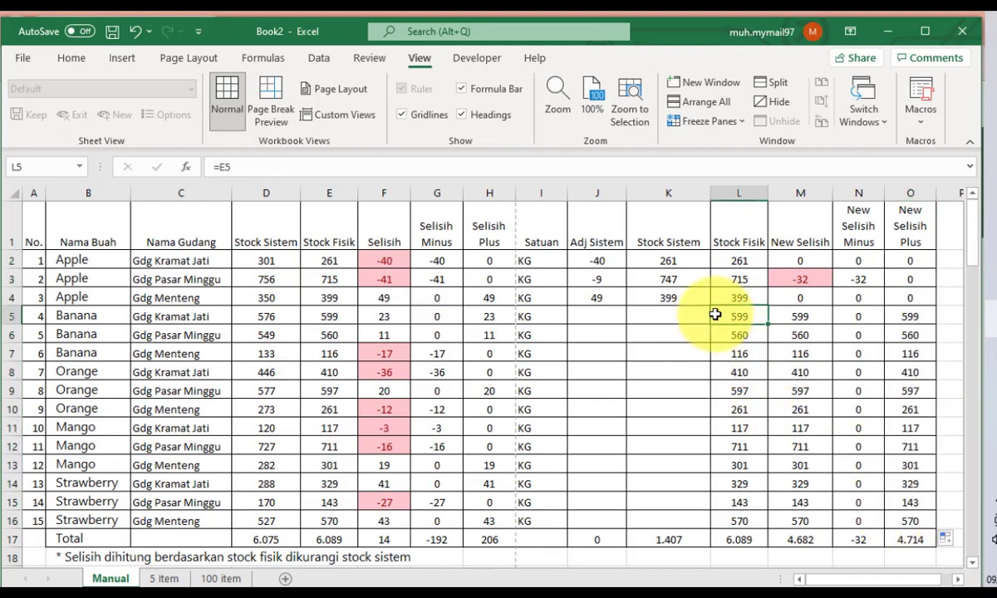
drag(715, 314, 916, 517)
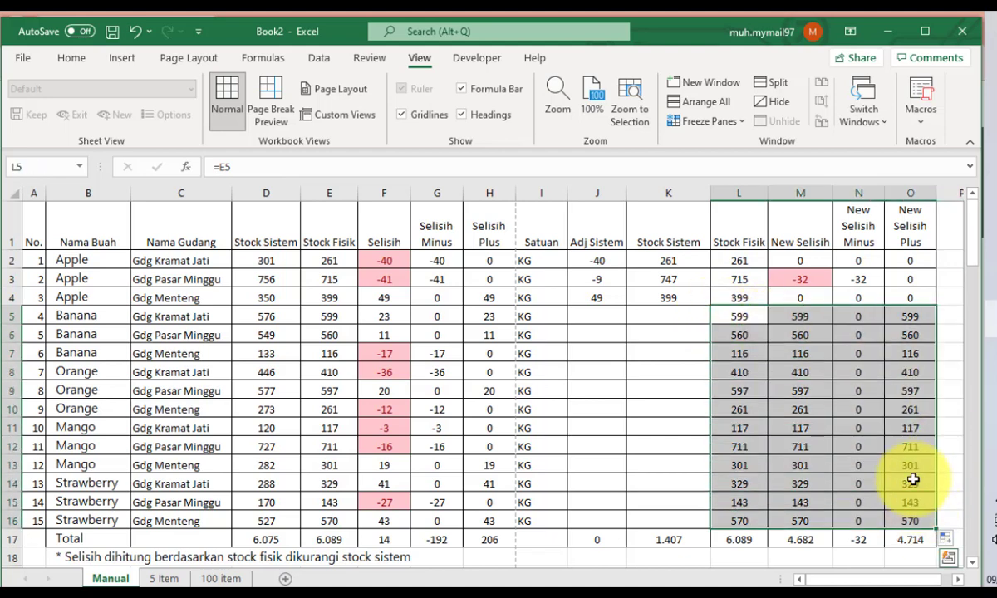
key(Delete)
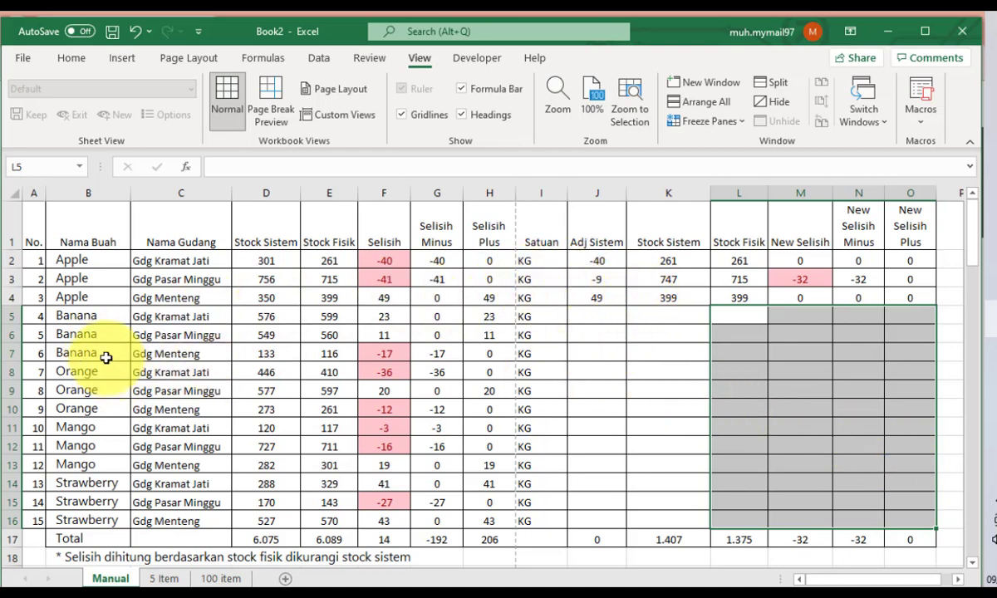
click(579, 319)
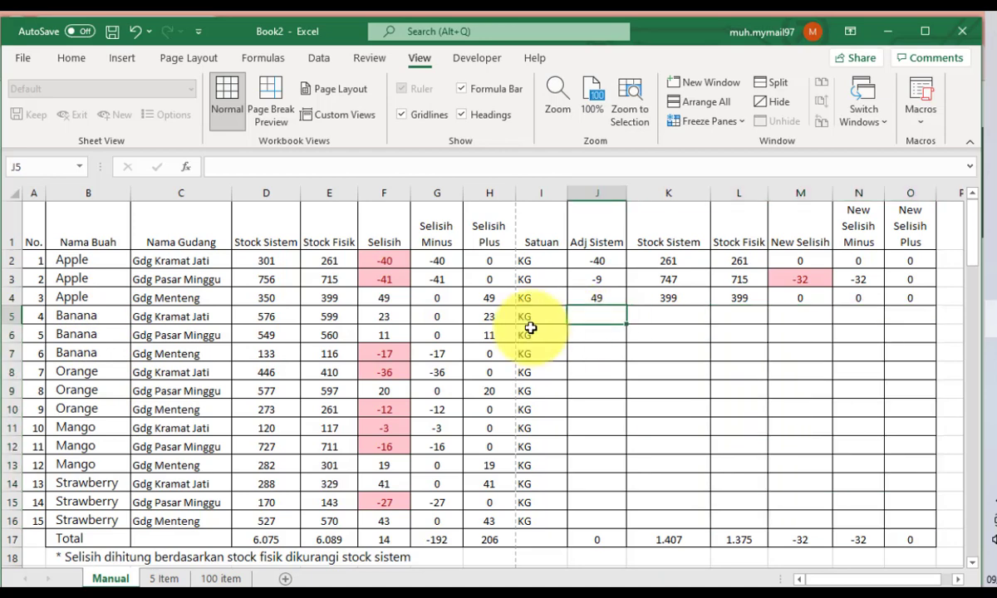
click(266, 360)
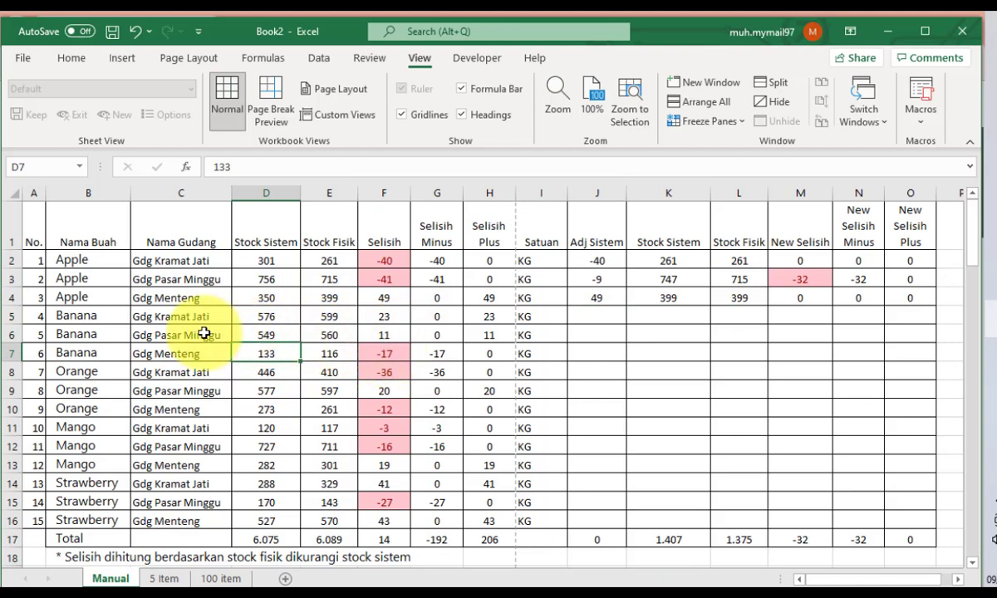
drag(378, 318, 382, 335)
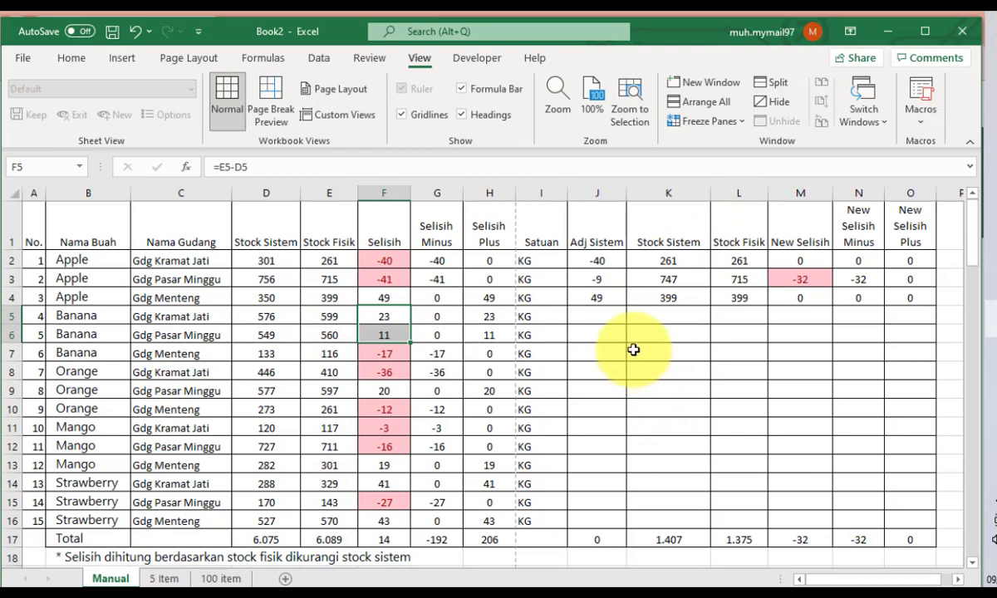
- Enter Banana Adj Sistem adjustments: -17 in J7, 17 in J5 and 0 in J6
click(564, 340)
click(571, 352)
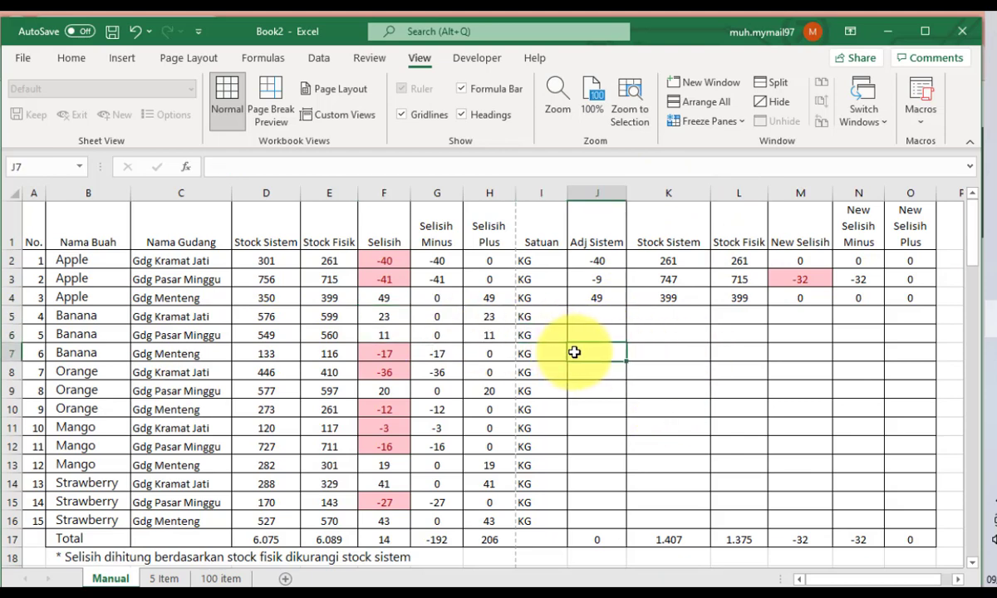
click(397, 317)
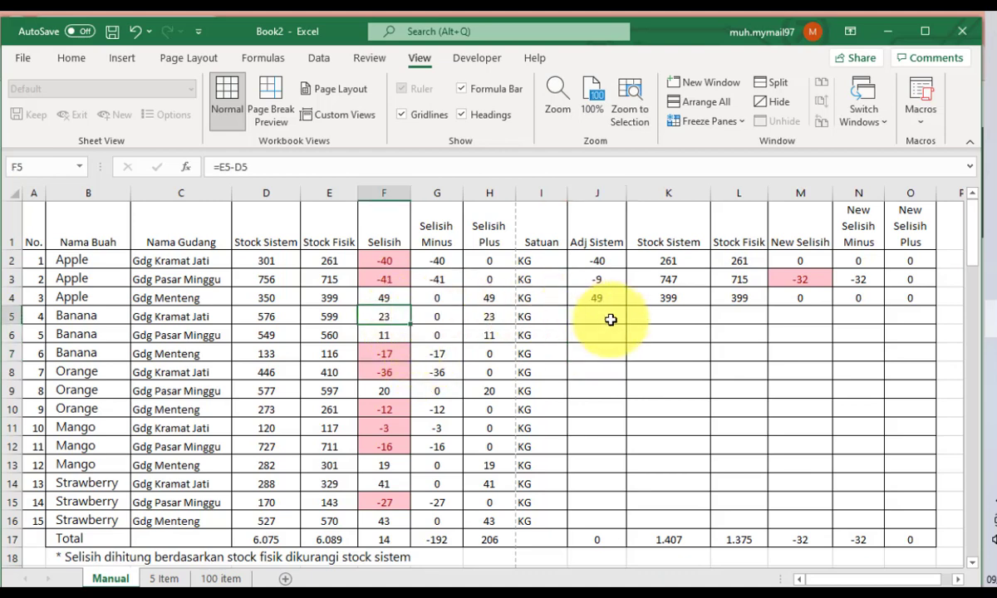
click(399, 354)
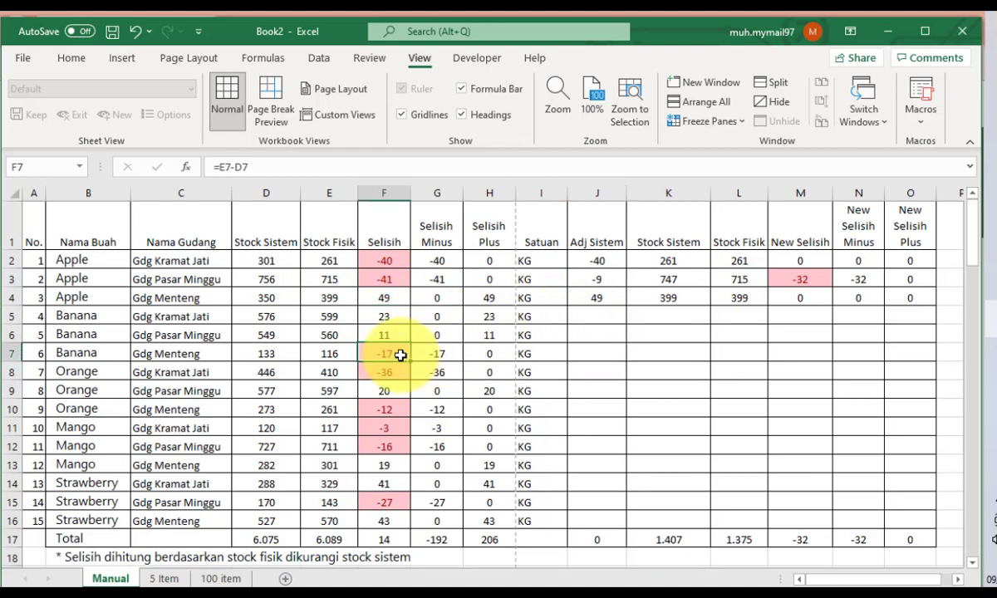
click(620, 317)
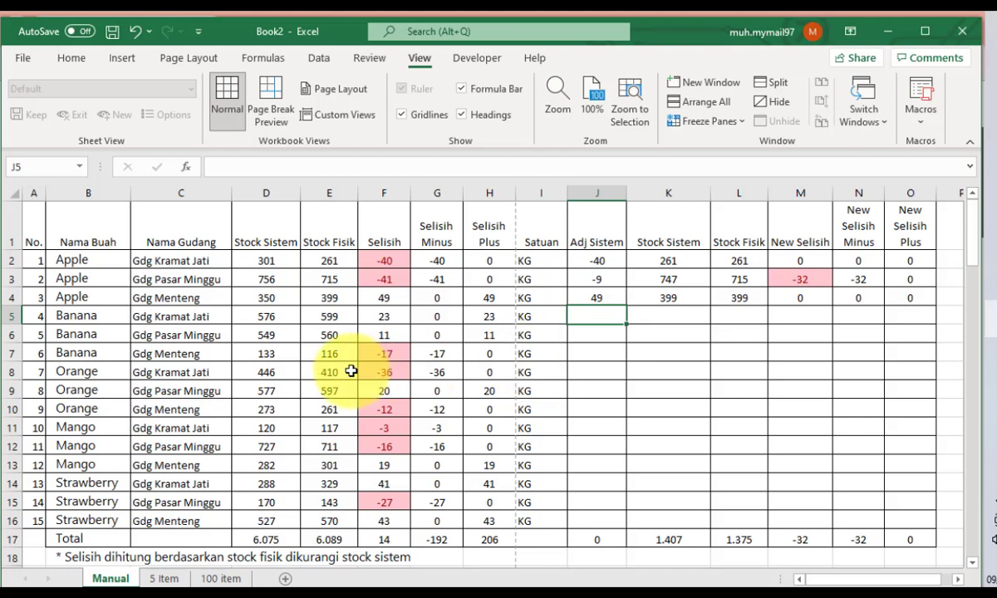
click(614, 354)
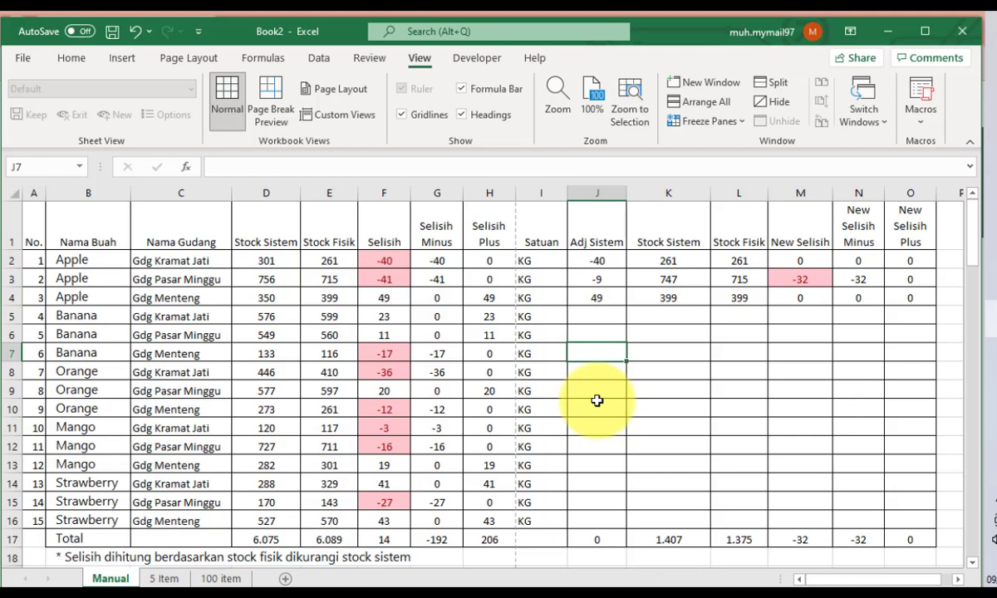
text(-17)
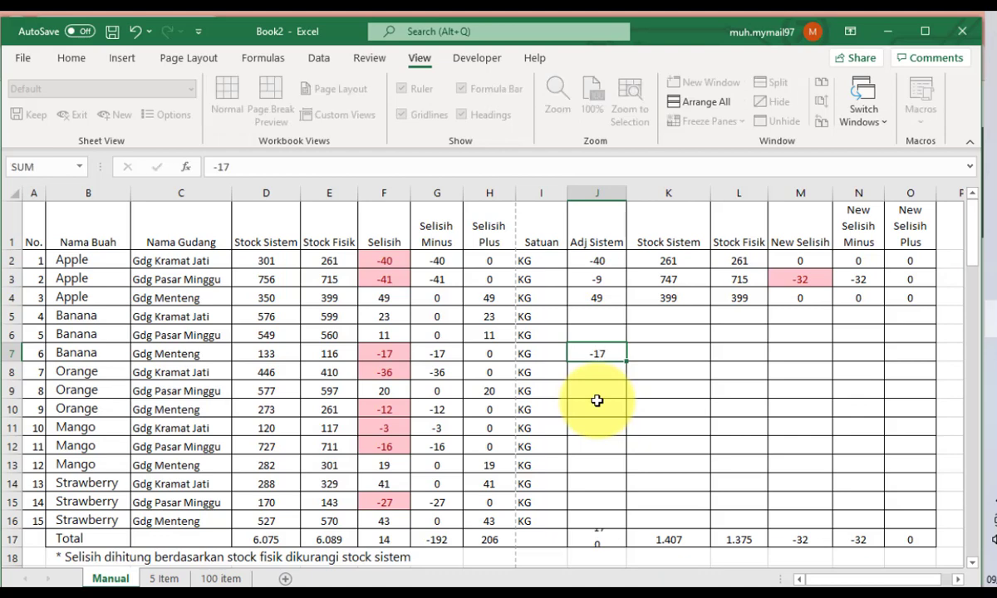
key(Up)
key(Up)
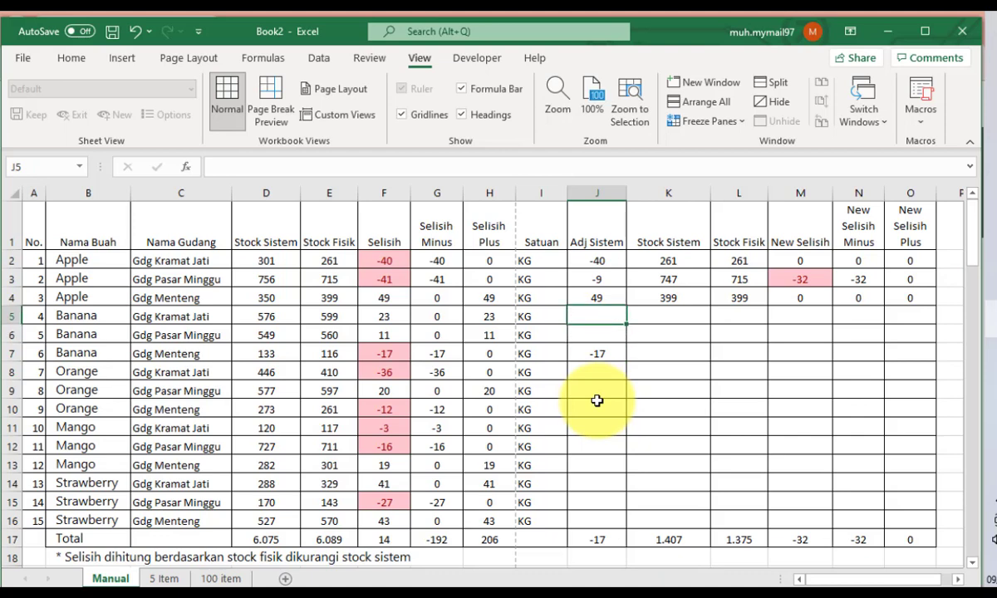
text(17)
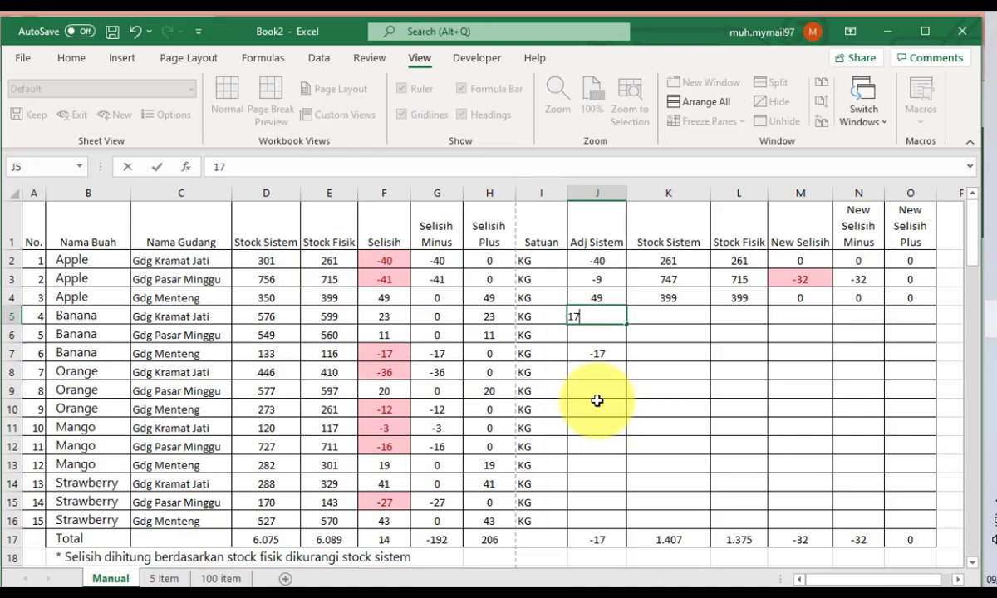
key(Return)
text(0)
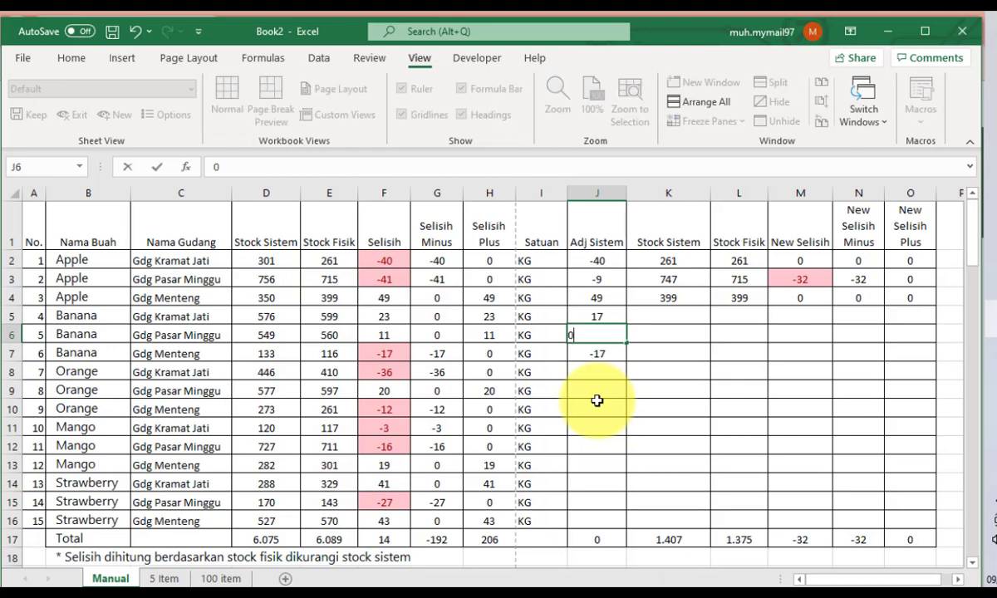
key(Return)
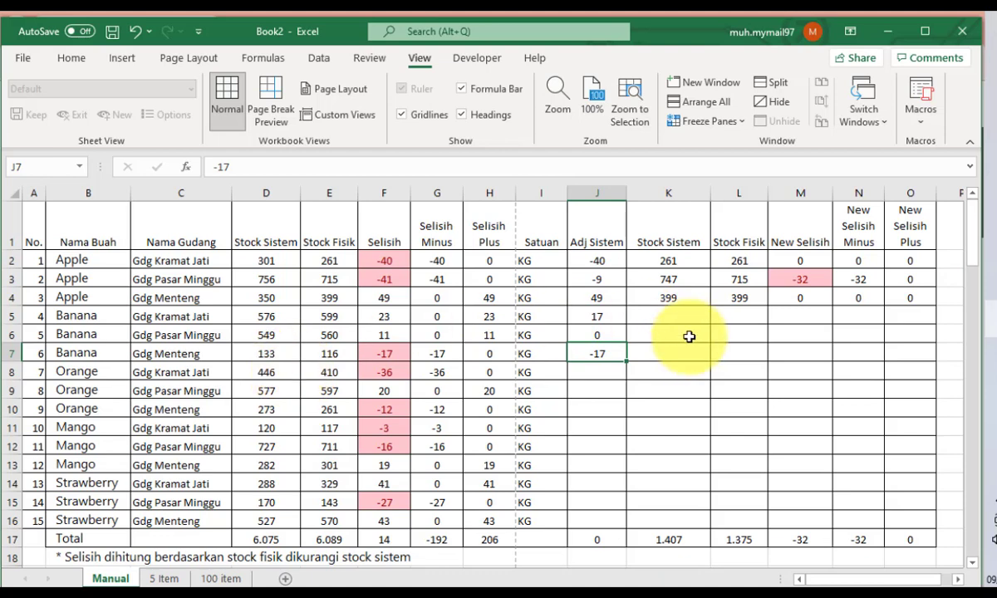
- Copy the K2 adjusted-stock formula into K5:K7, giving 593, 549 and 116
click(669, 354)
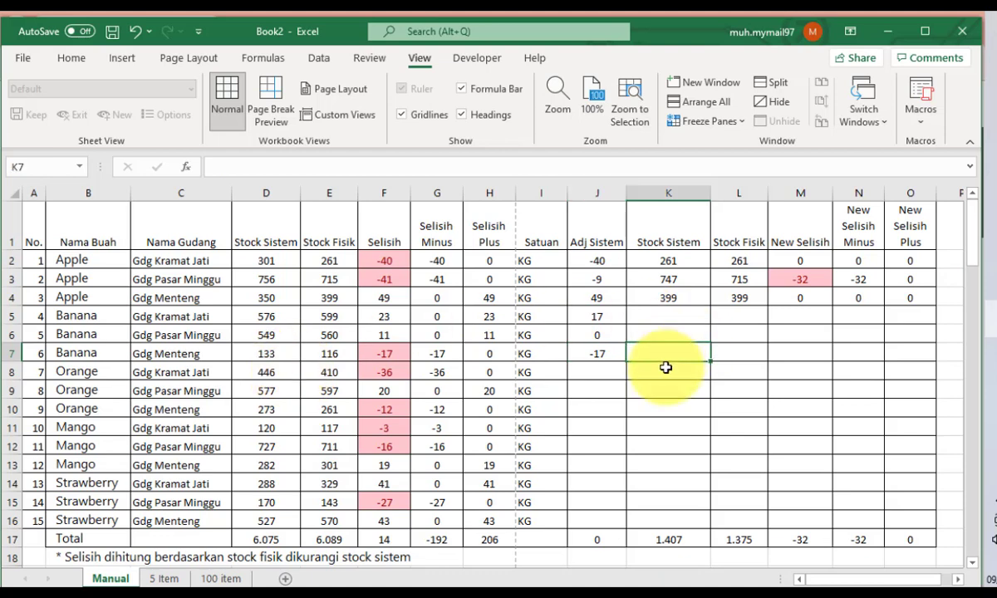
text(=)
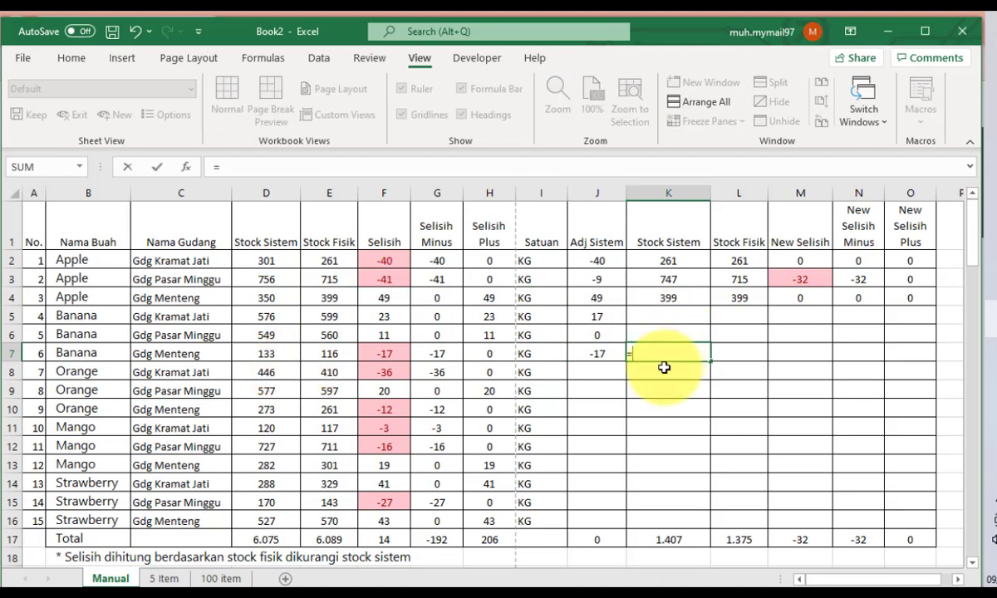
key(Escape)
click(664, 265)
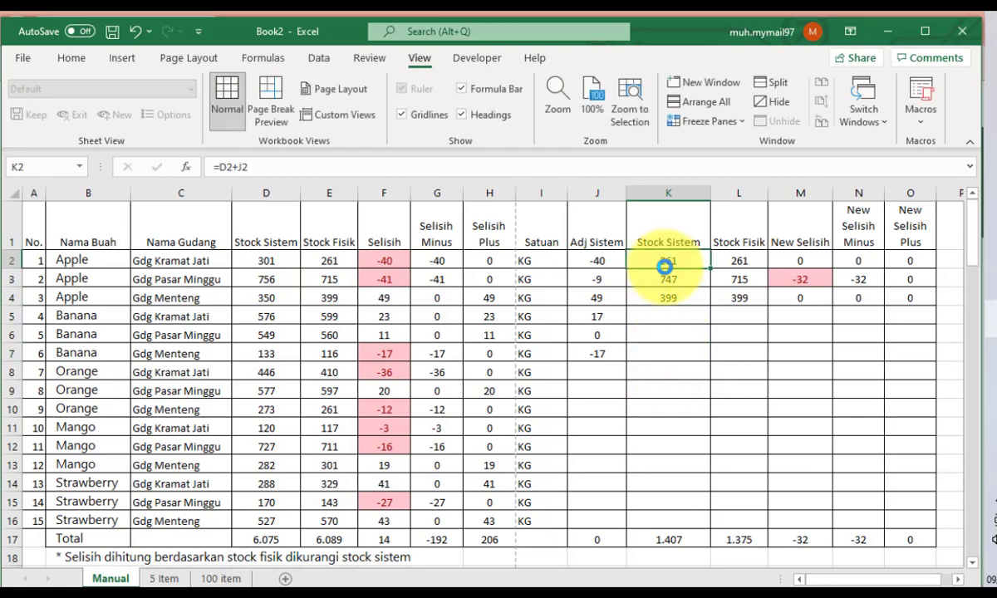
key(ctrl+c)
drag(662, 316, 662, 349)
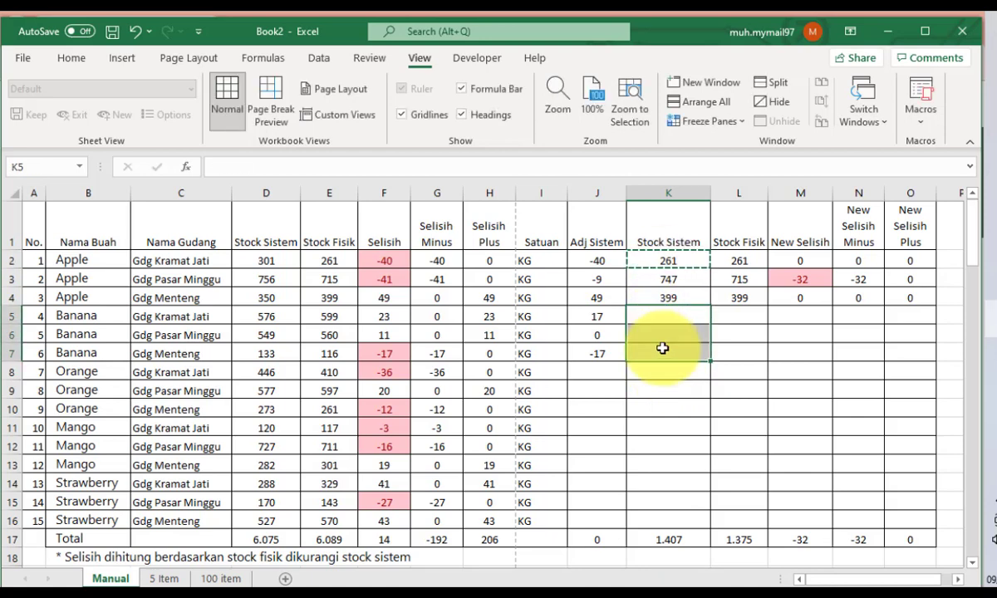
key(ctrl+v)
click(653, 355)
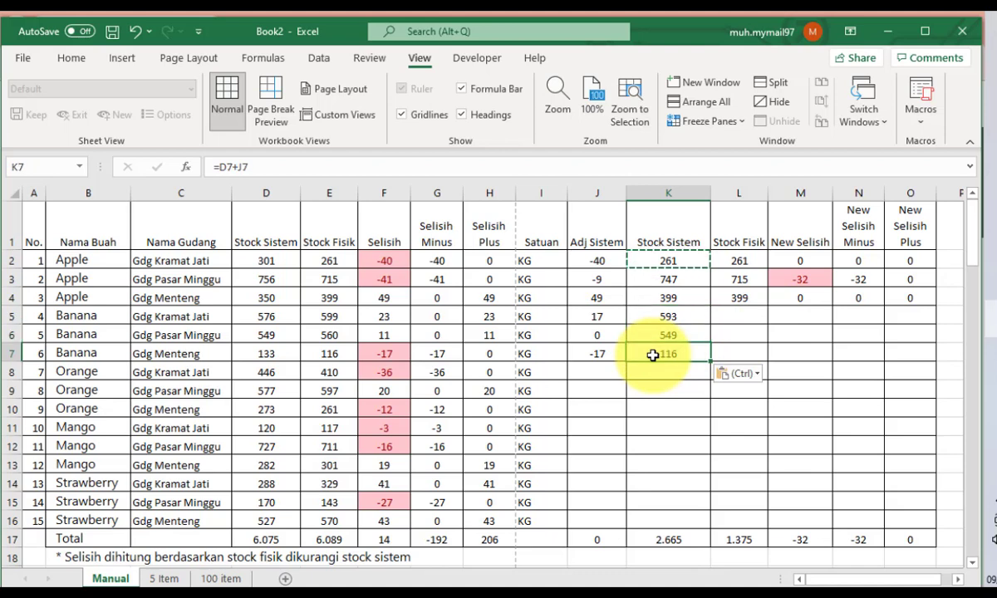
click(606, 380)
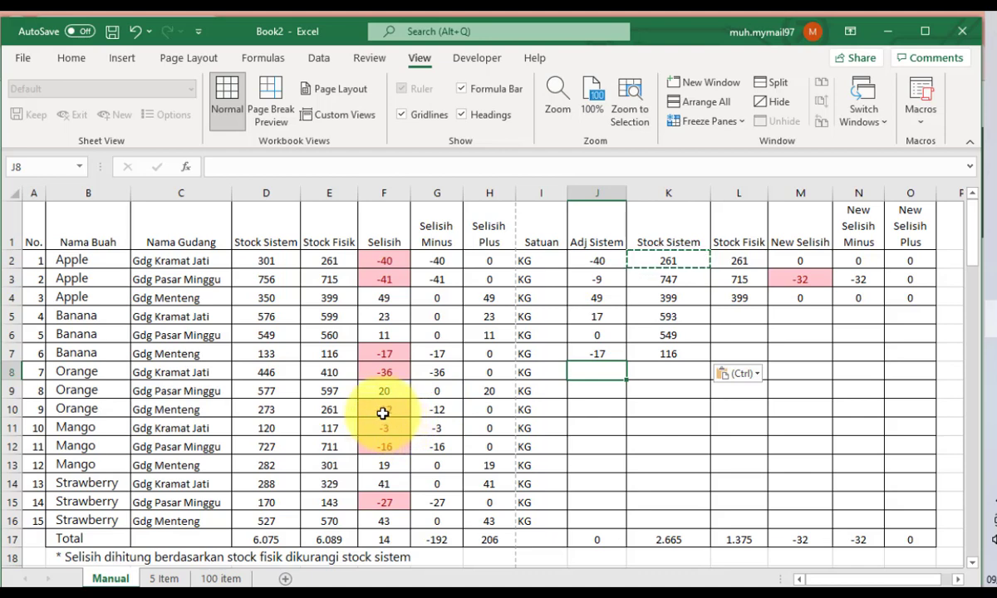
click(383, 413)
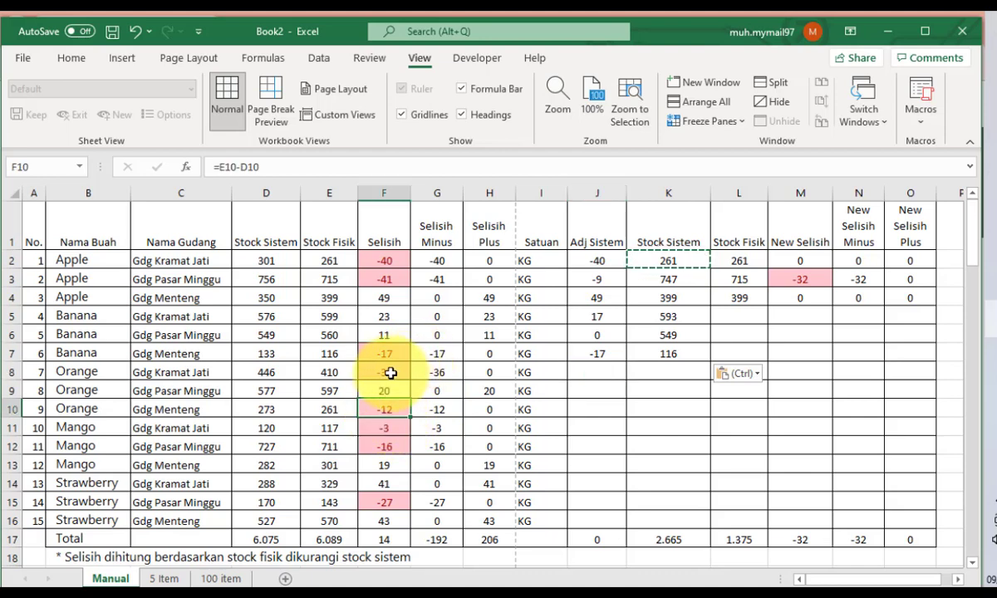
ctrl+click(391, 370)
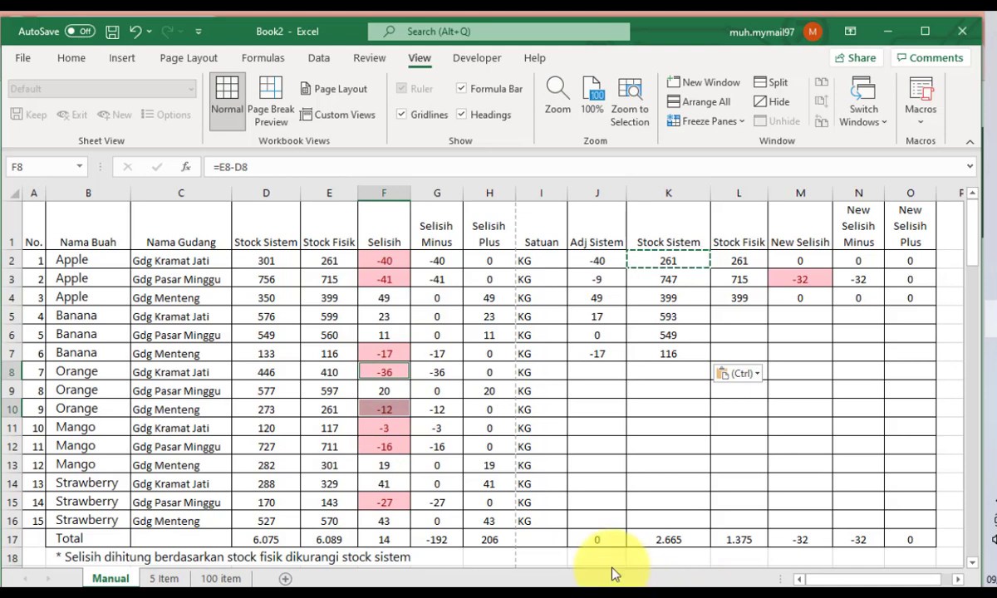
click(389, 388)
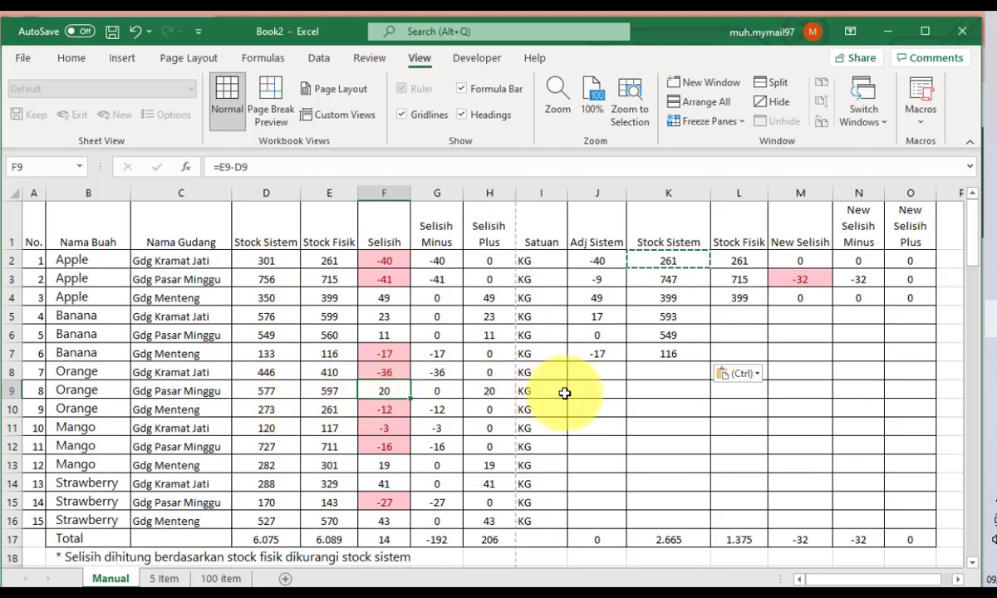
click(598, 393)
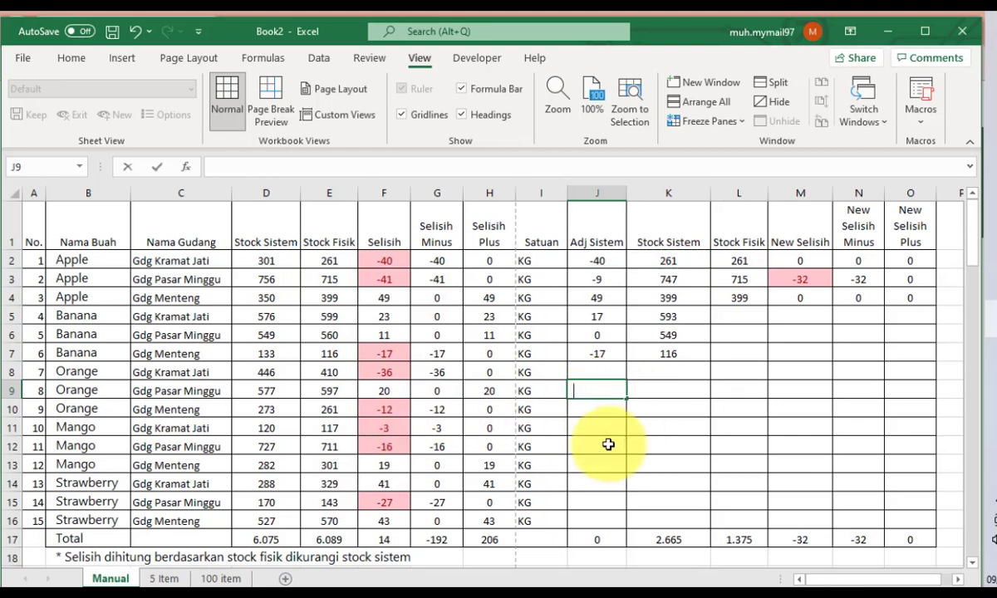
- Enter Adj Sistem values 20 in J9, -20 in J8 and 0 in J10
text(20)
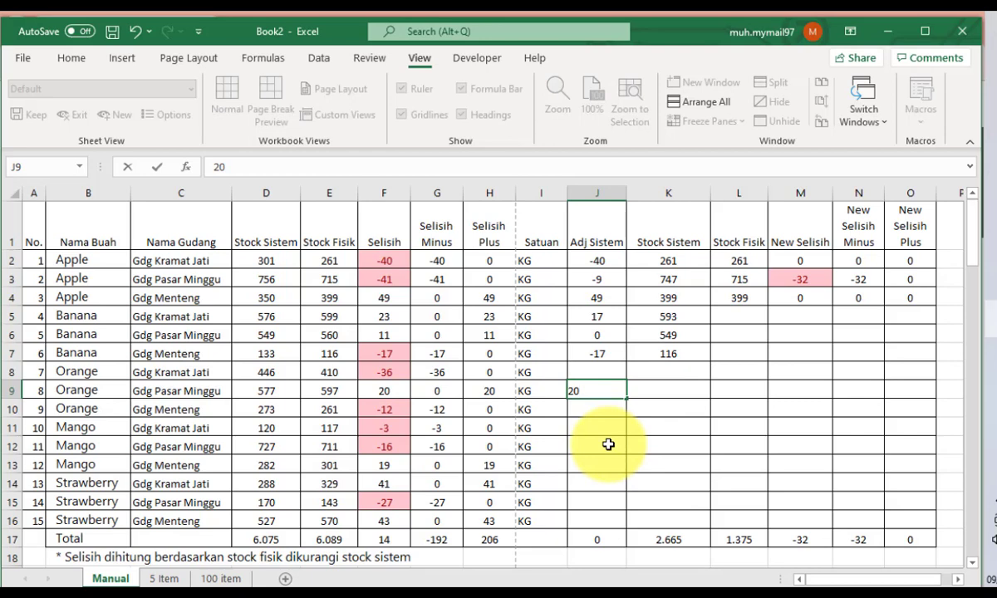
key(Up)
key(Left)
key(Left)
key(Left)
key(Left)
key(Left)
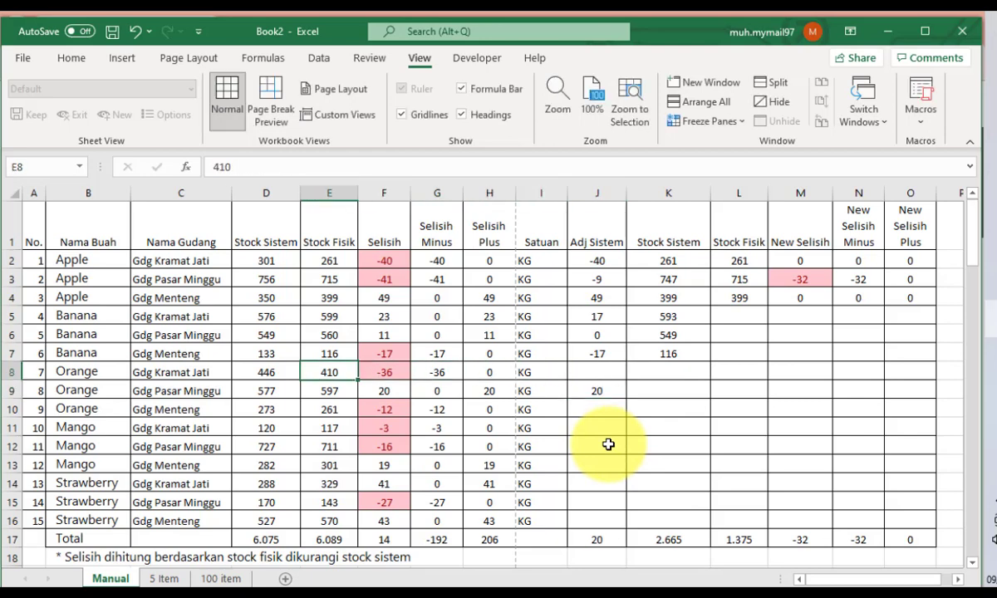
key(Left)
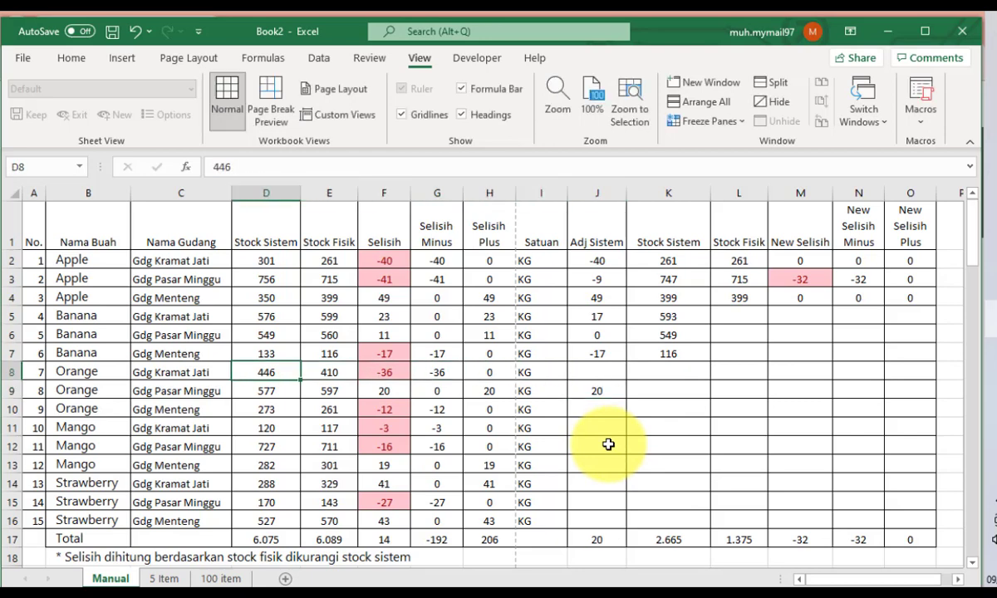
key(Down)
key(Up)
key(Right)
key(Right)
key(Right)
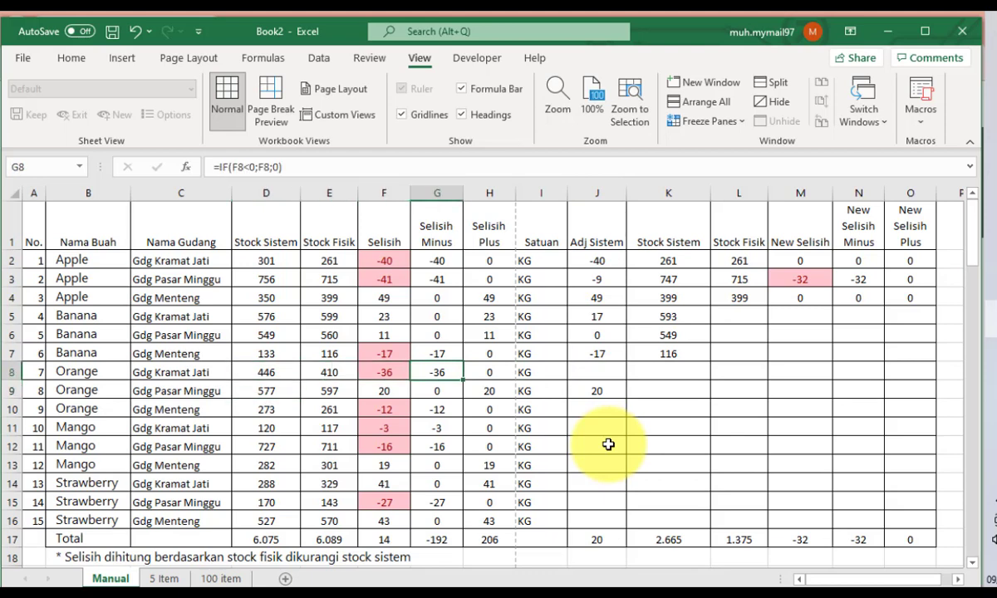
key(Right)
key(Right)
key(Right)
text(-2)
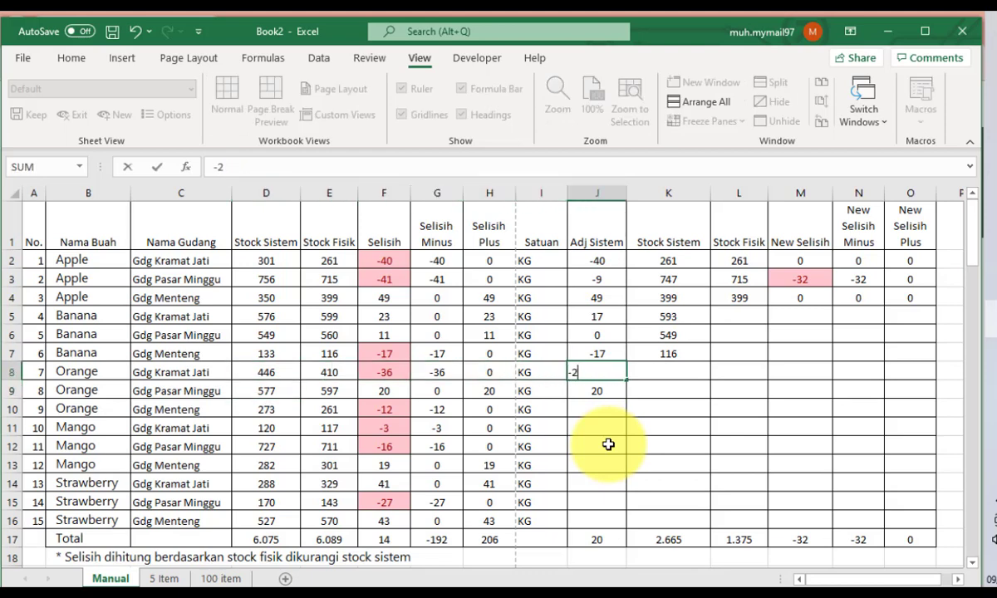
key(Return)
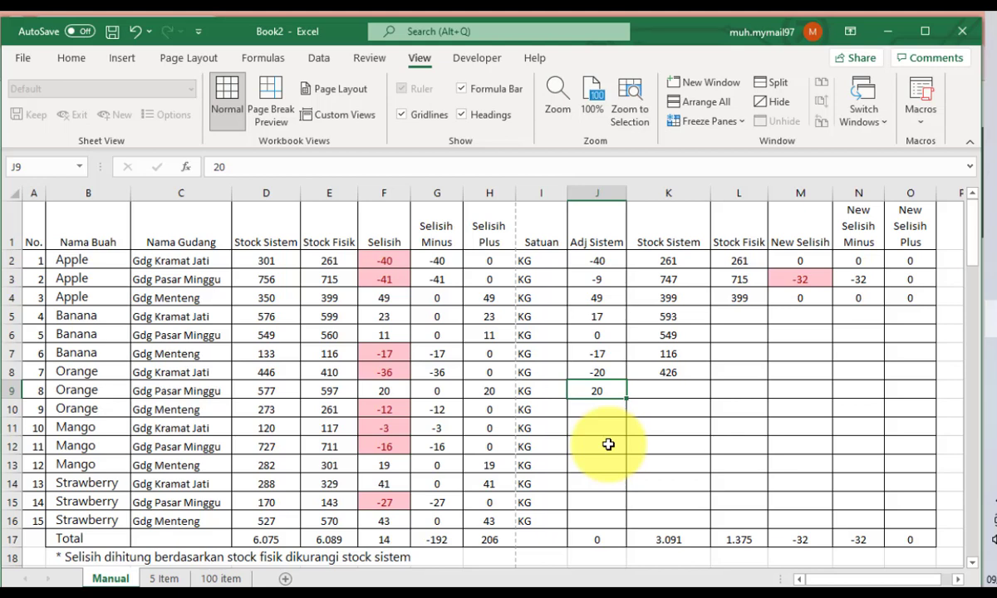
key(Return)
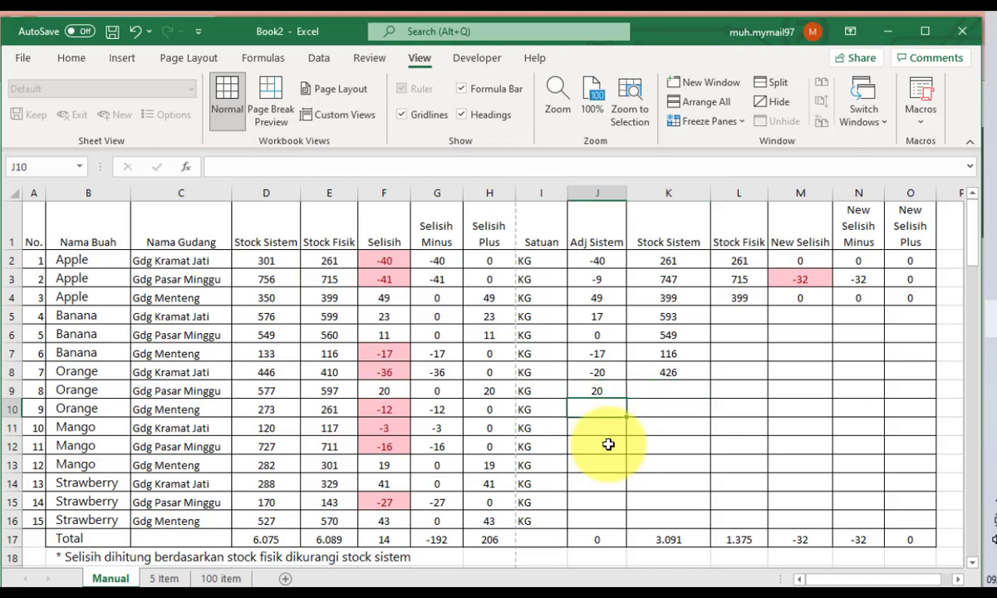
text(0)
key(Return)
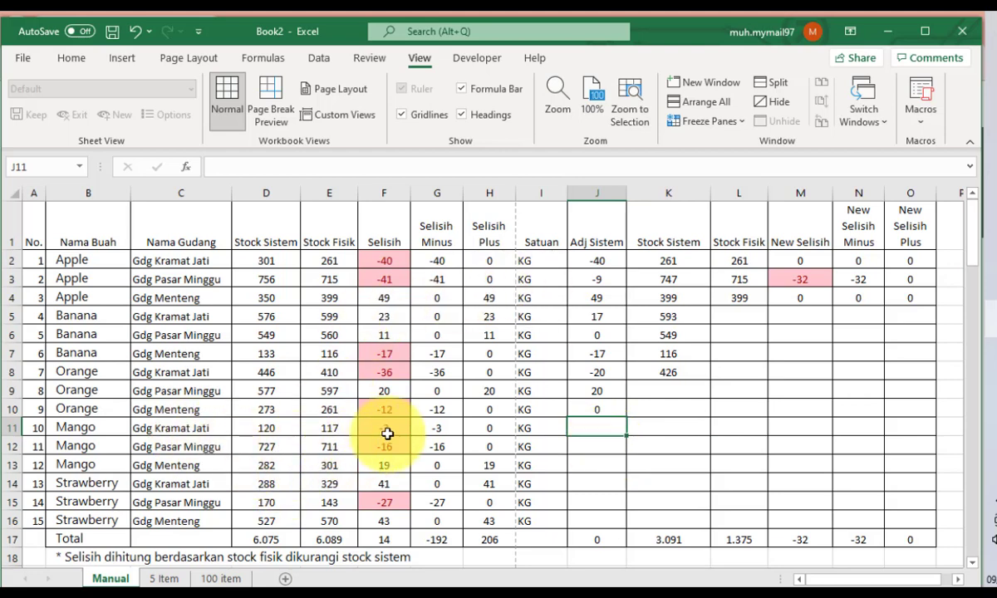
- Review the Selisih values for rows 11–13 and enter -3 in J11
drag(387, 434, 387, 445)
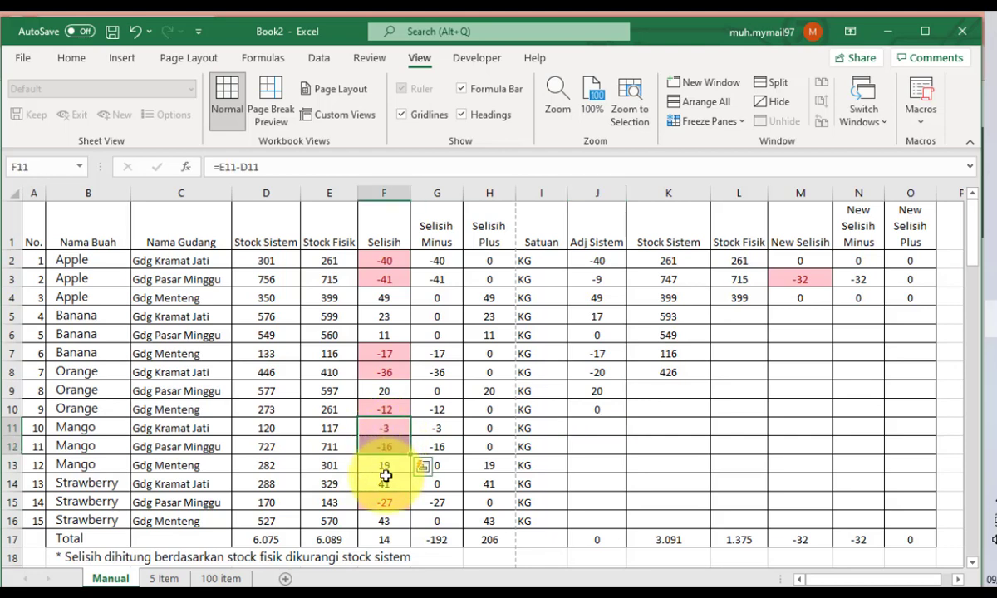
click(387, 477)
click(386, 467)
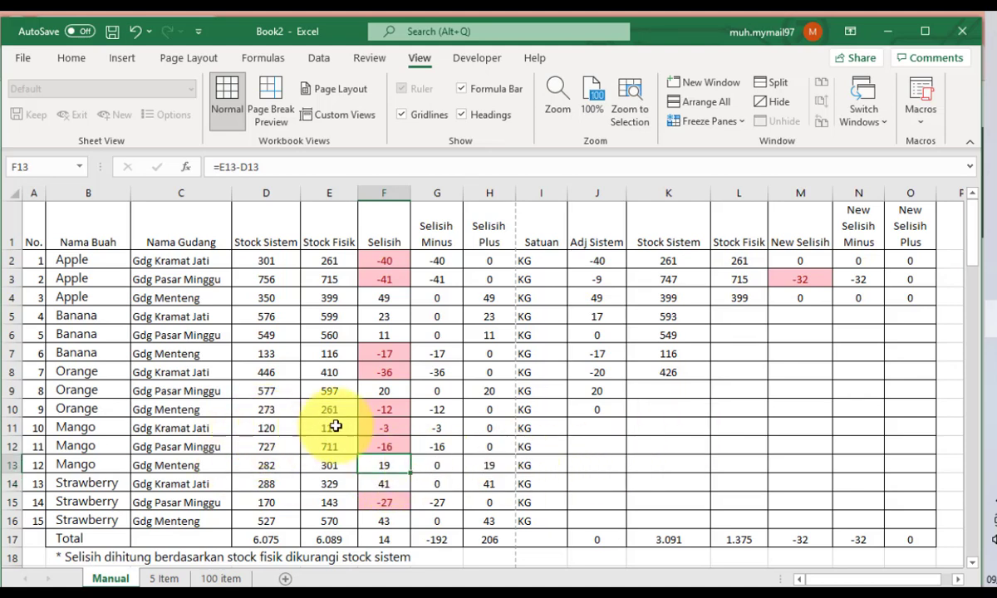
click(595, 427)
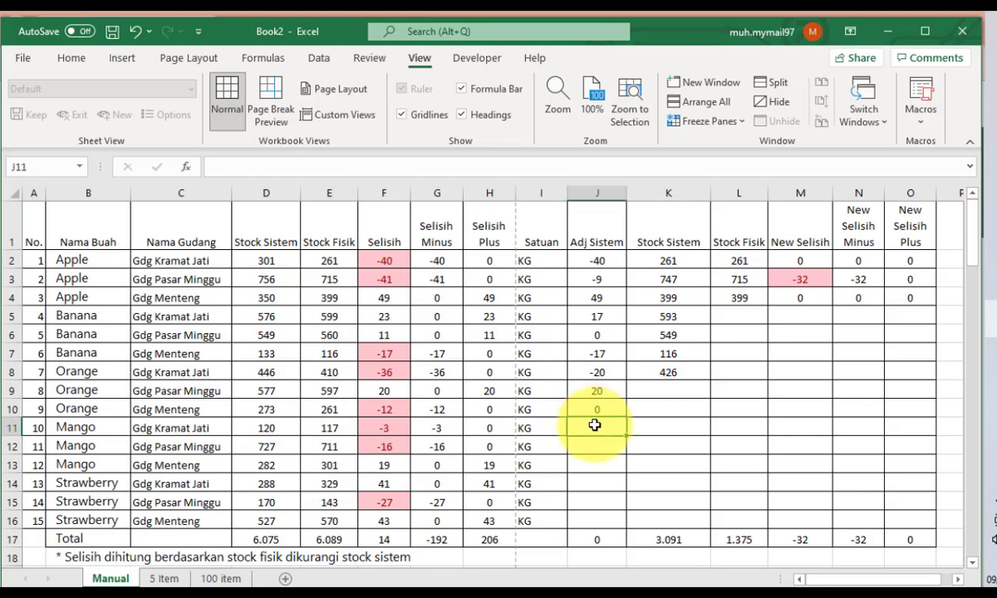
text(-3)
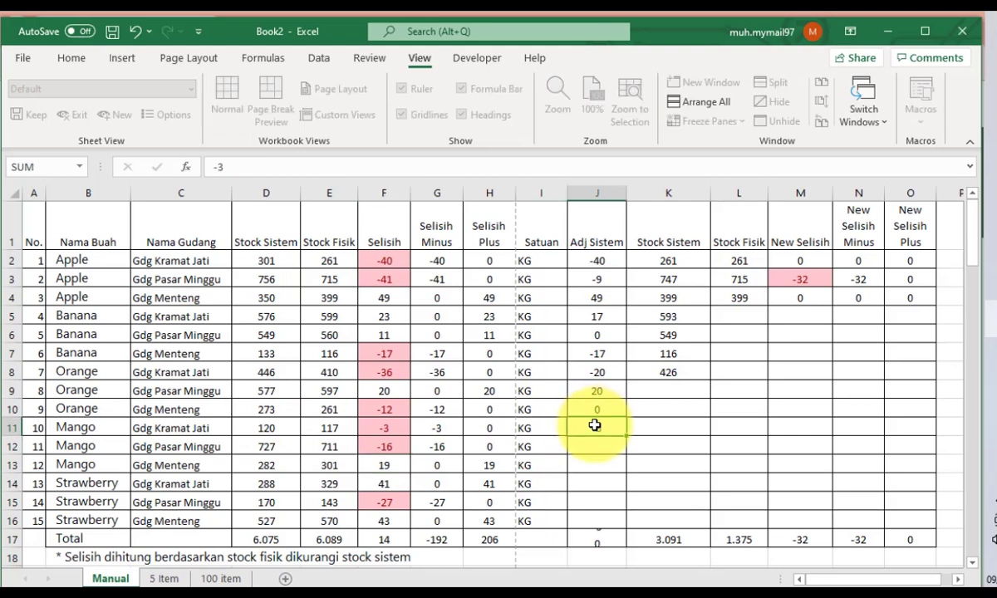
key(Return)
- Enter adjustments -16 in J12 and 19 in J13
key(Left)
key(Left)
key(Left)
key(Left)
key(Left)
key(Left)
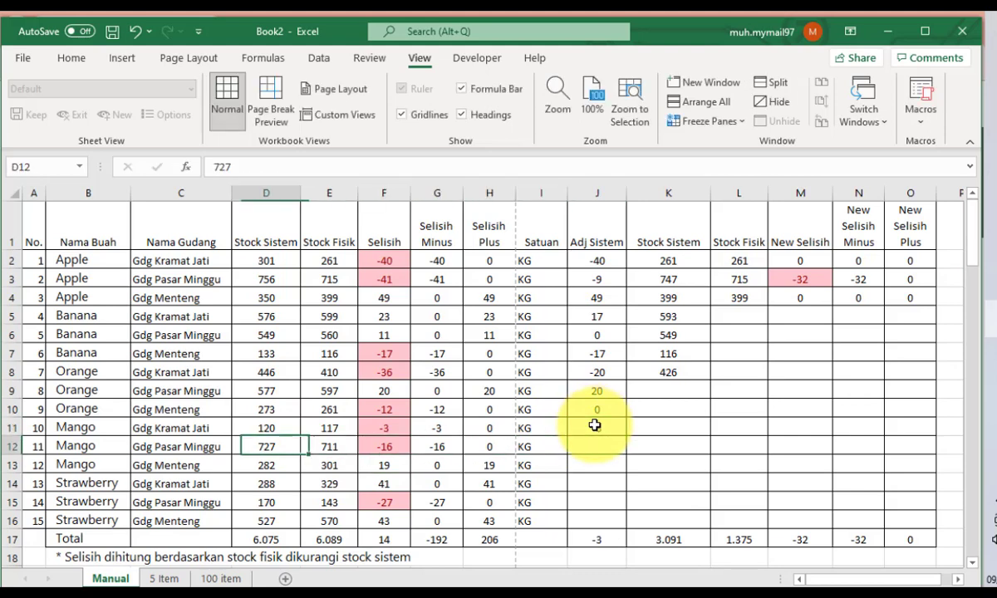
key(Right)
key(Right)
key(Left)
key(Left)
key(Right)
key(Right)
key(Right)
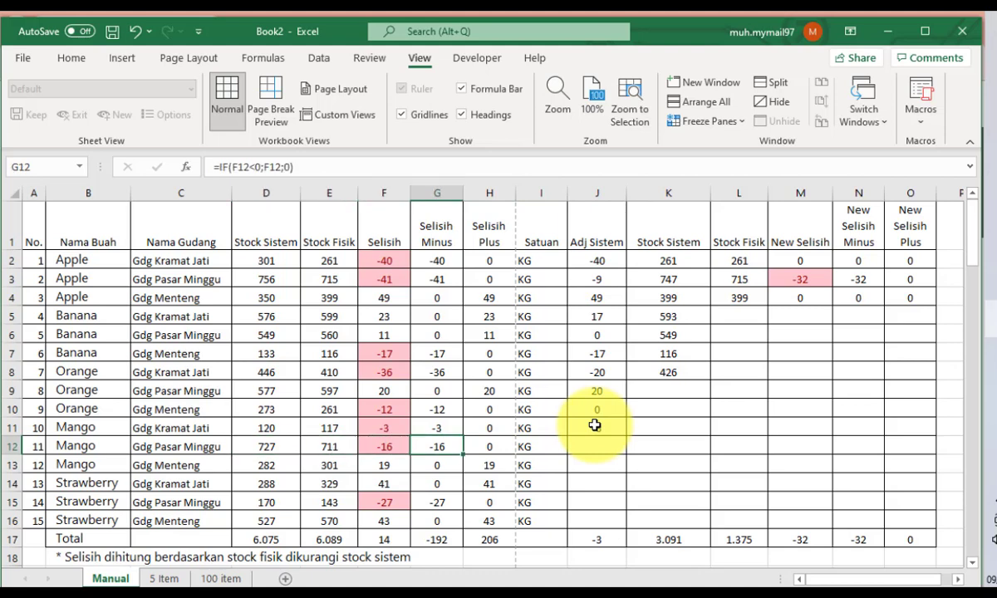
key(Right)
key(Right)
key(Right)
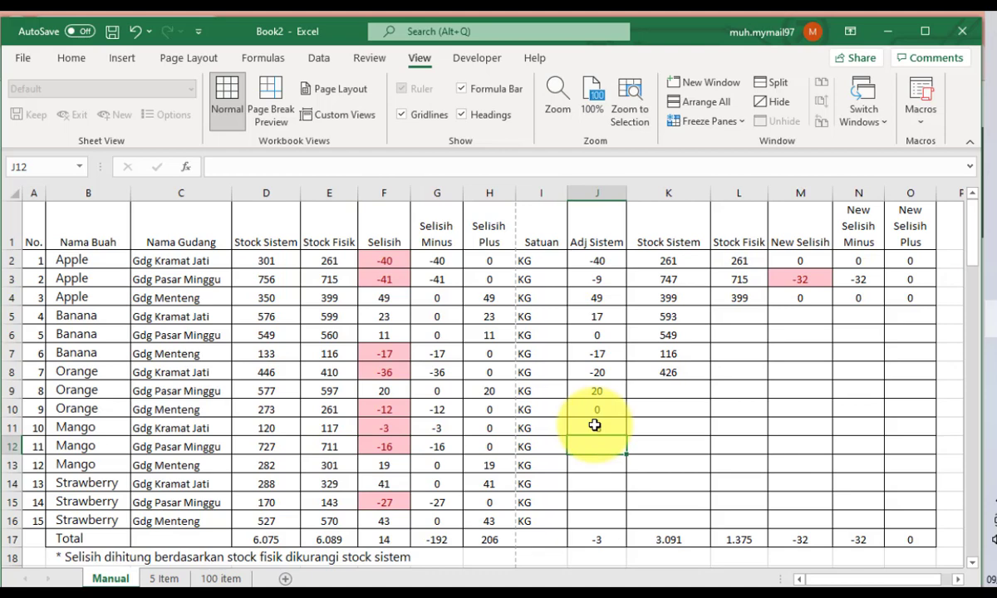
text(-16)
key(Return)
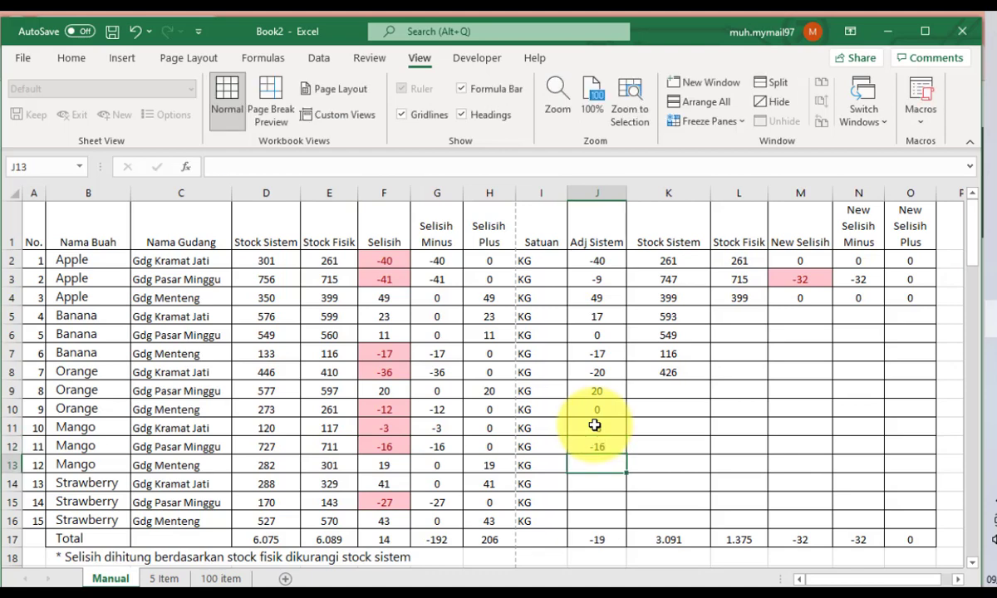
text(19)
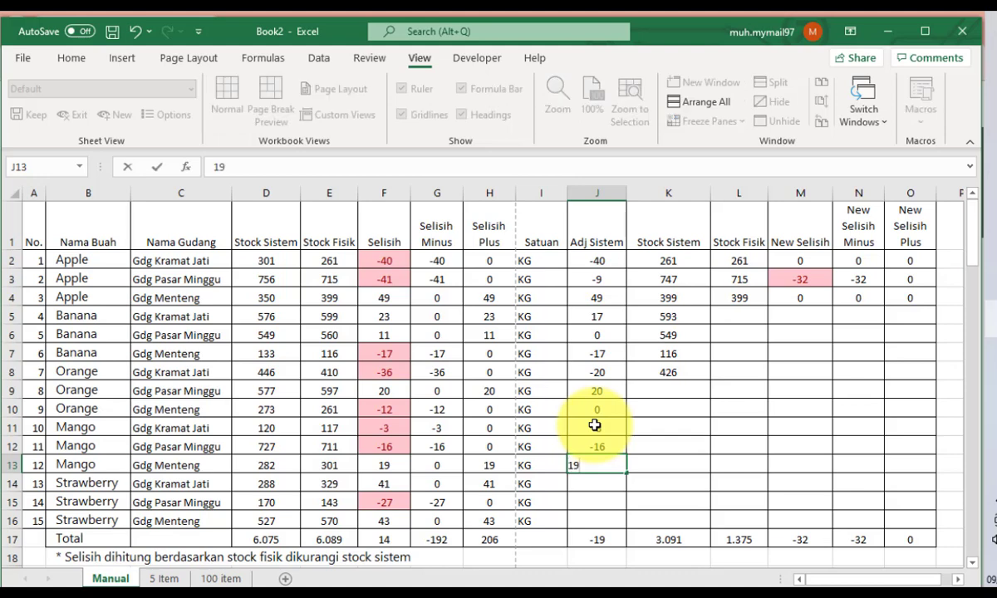
key(Return)
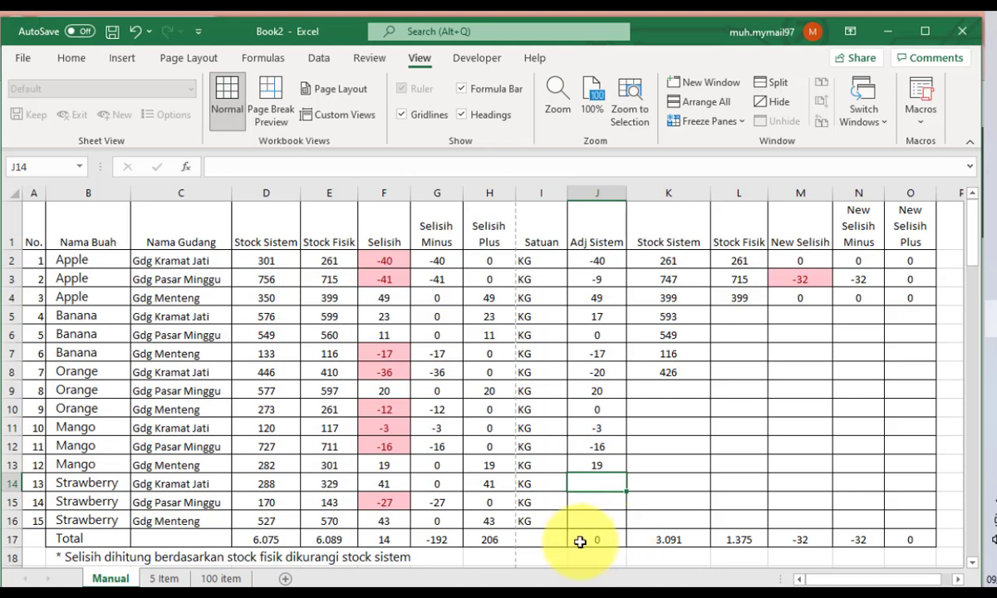
- Compare the Selisih and Stock Sistem figures for rows 14 to 16
click(79, 485)
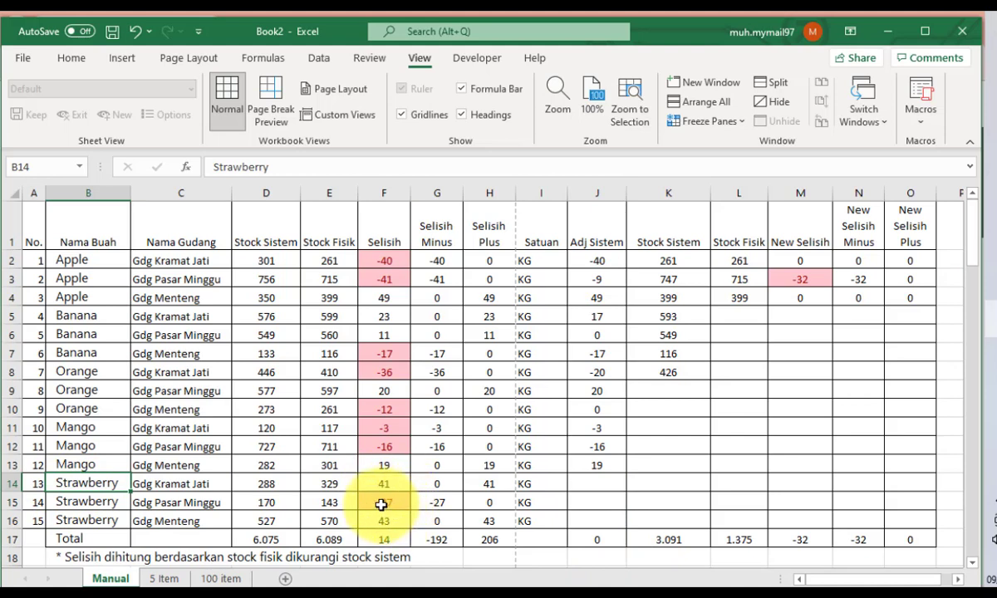
click(381, 500)
click(383, 481)
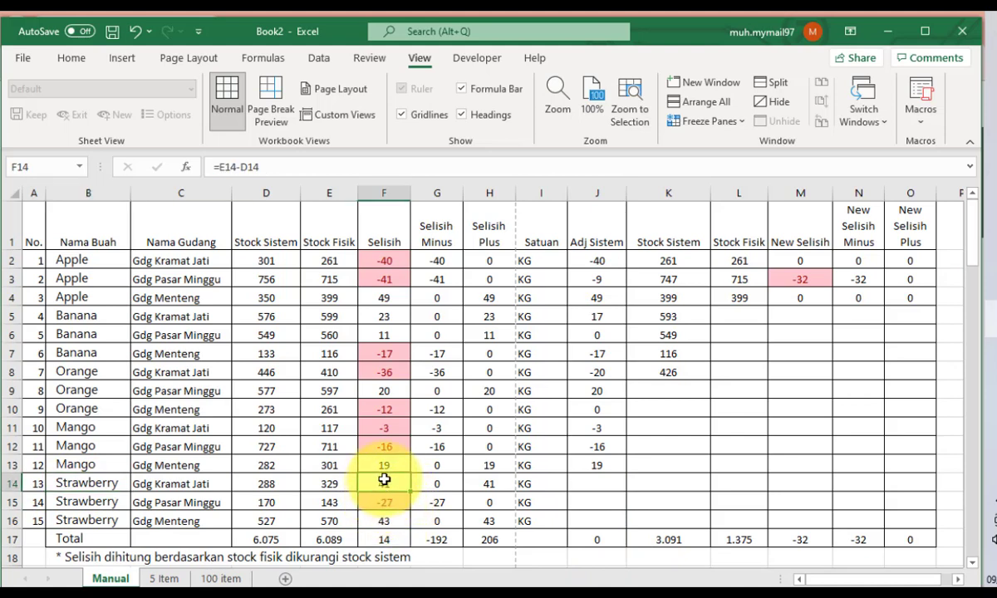
ctrl+click(389, 518)
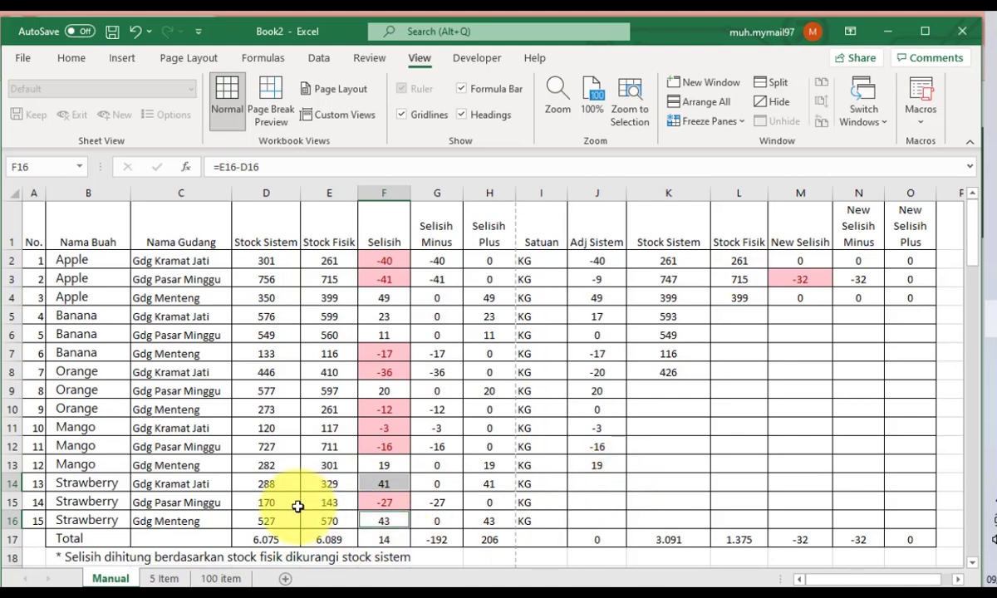
click(263, 501)
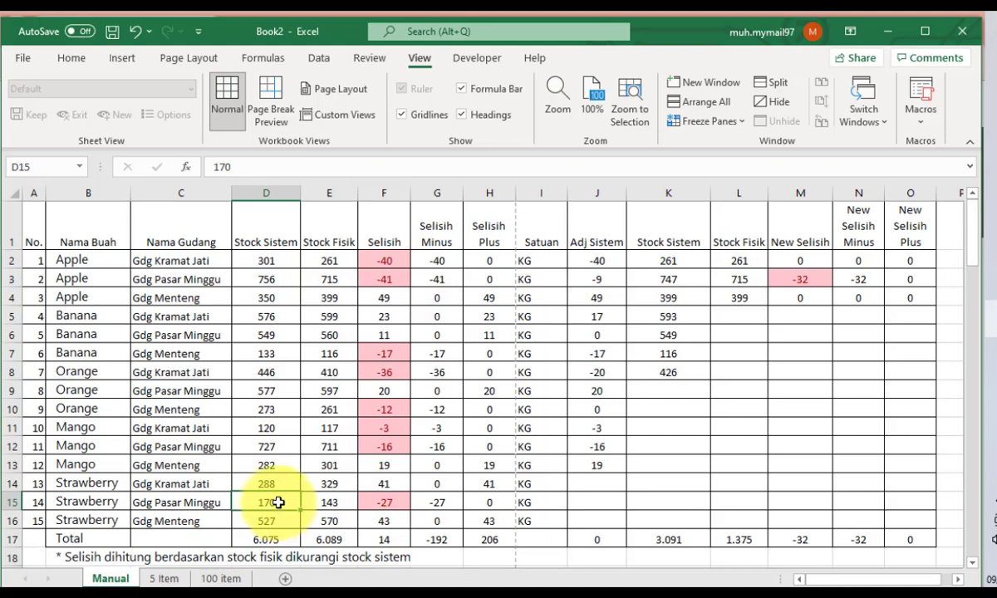
- Enter adjustments -27 in J15, 27 in J14 and 0 in J16
click(573, 502)
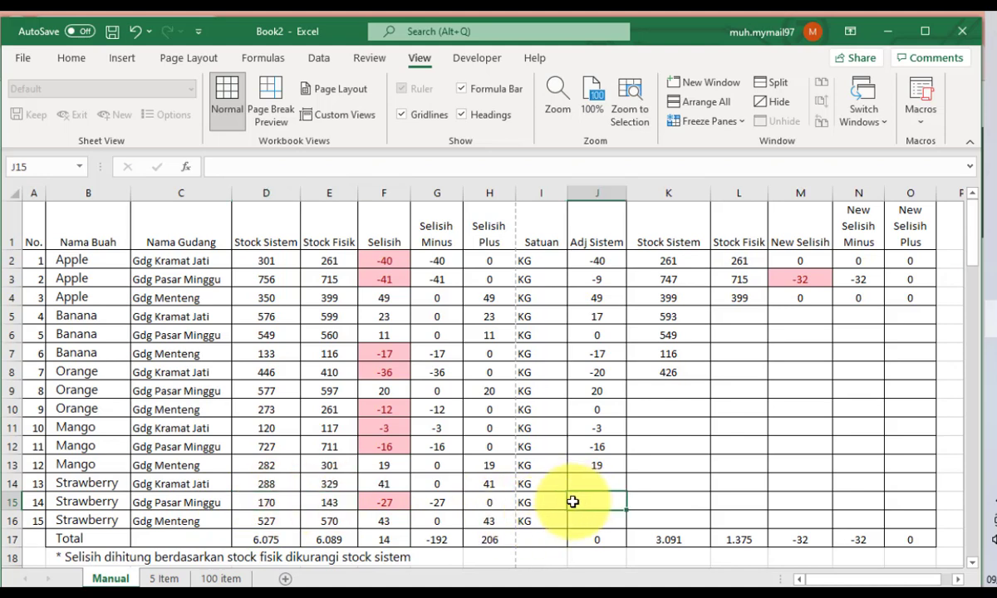
text(-27)
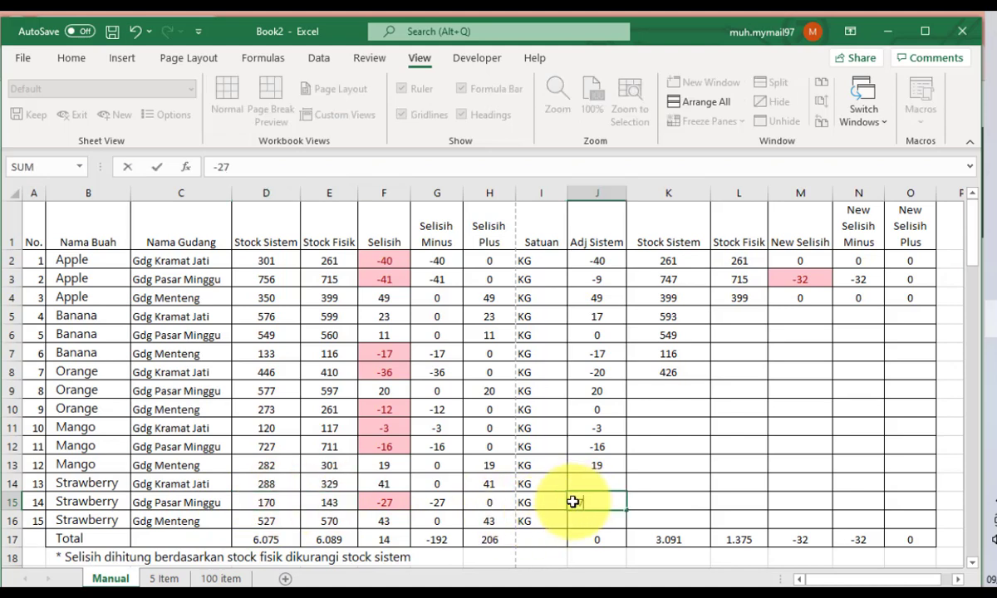
key(Up)
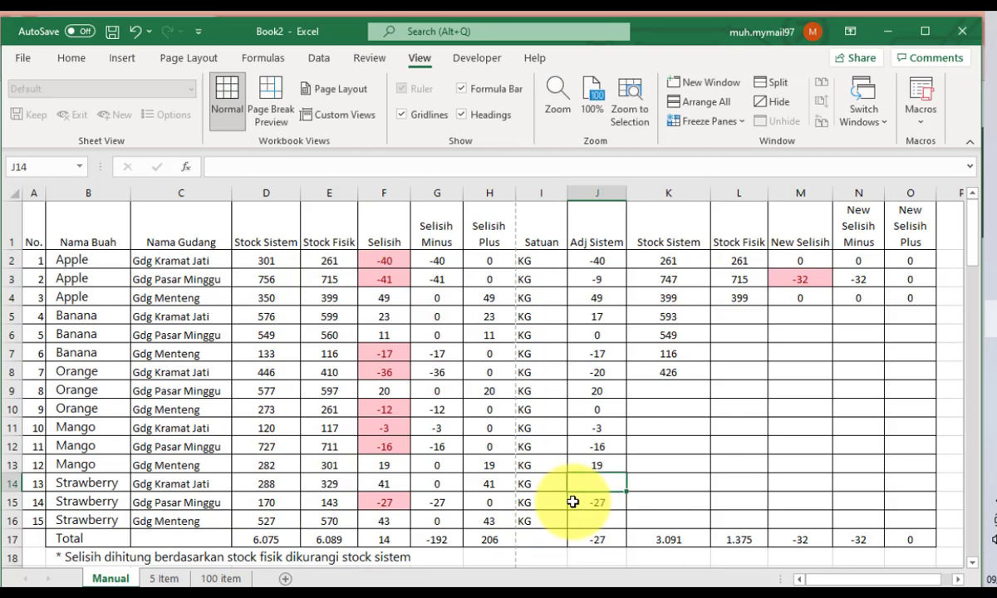
text(27)
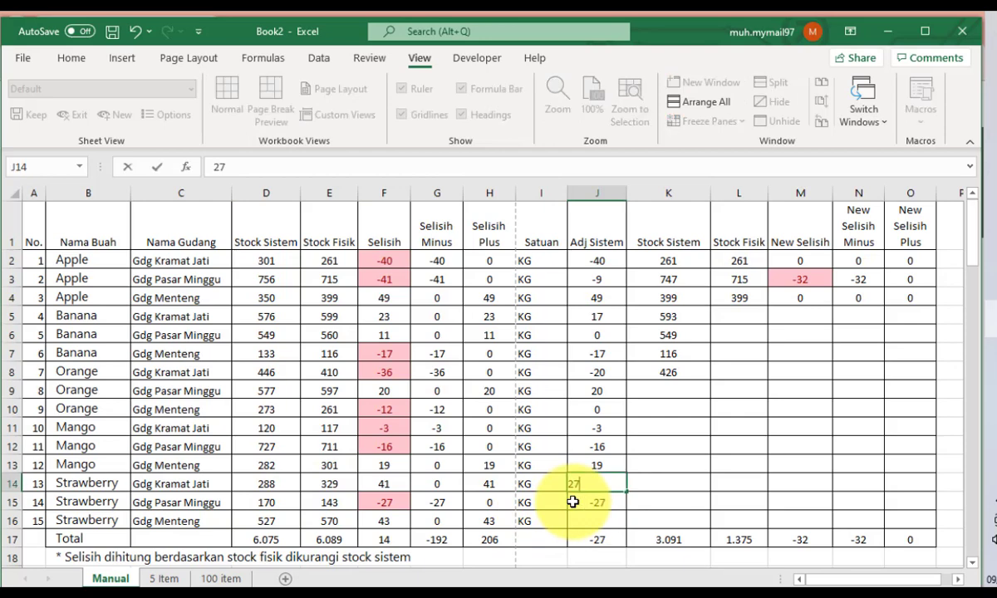
key(Return)
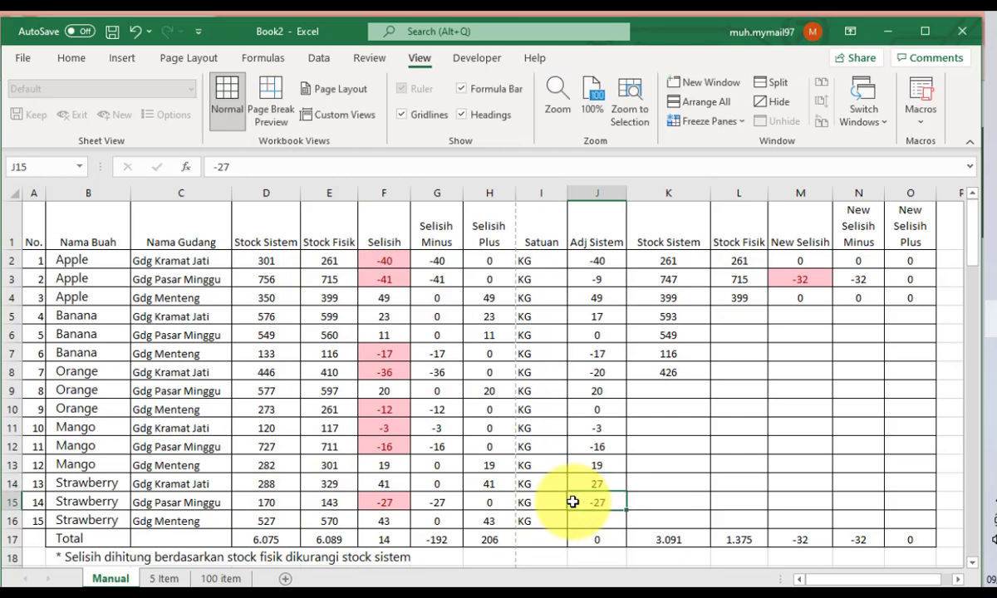
key(Down)
text(0)
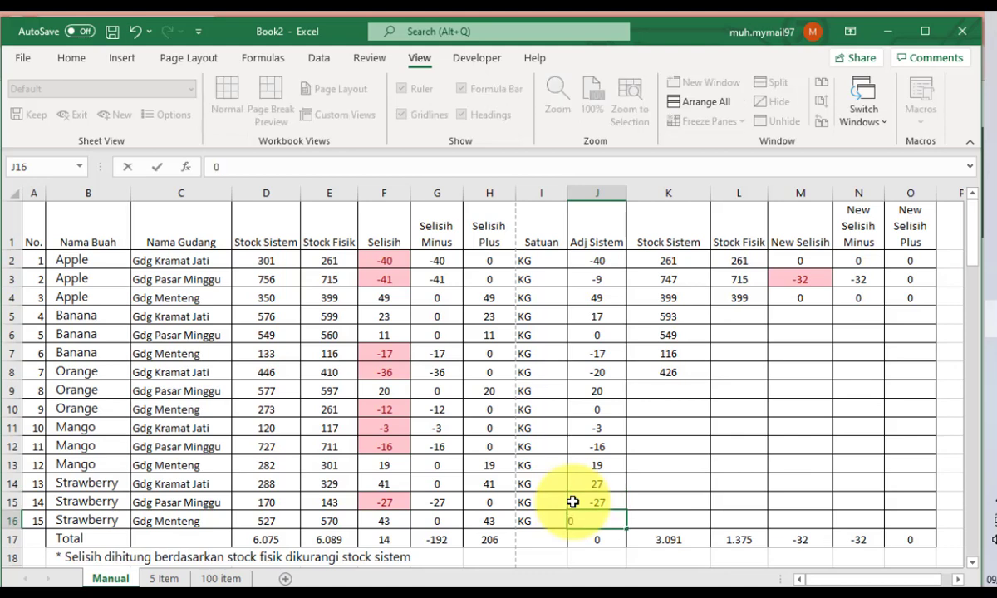
key(Tab)
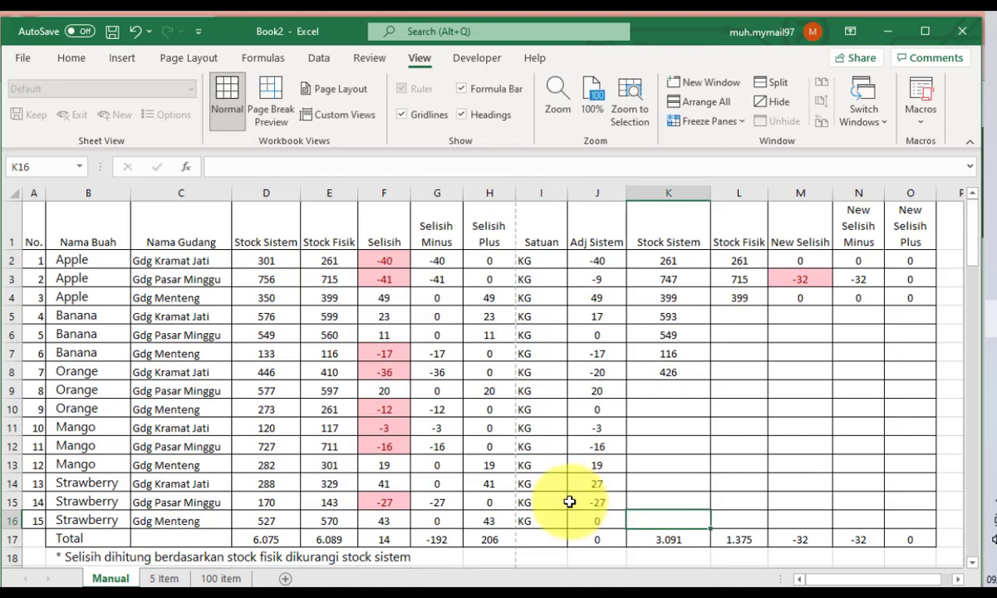
click(696, 376)
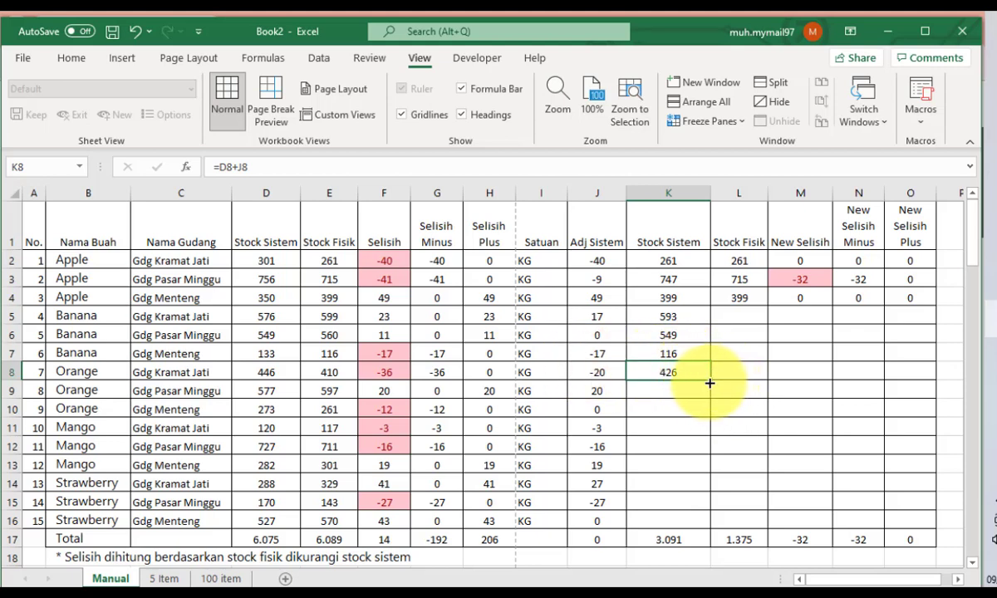
- Fill K8's formula down to K16 and copy the L4:O4 formulas into rows 5–16
drag(710, 383, 683, 522)
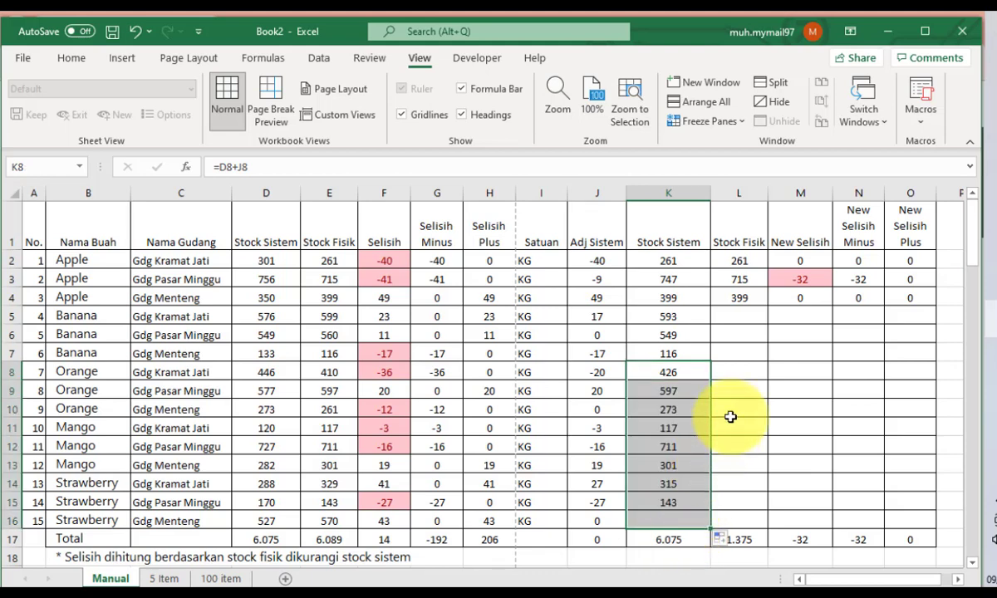
drag(746, 297, 889, 289)
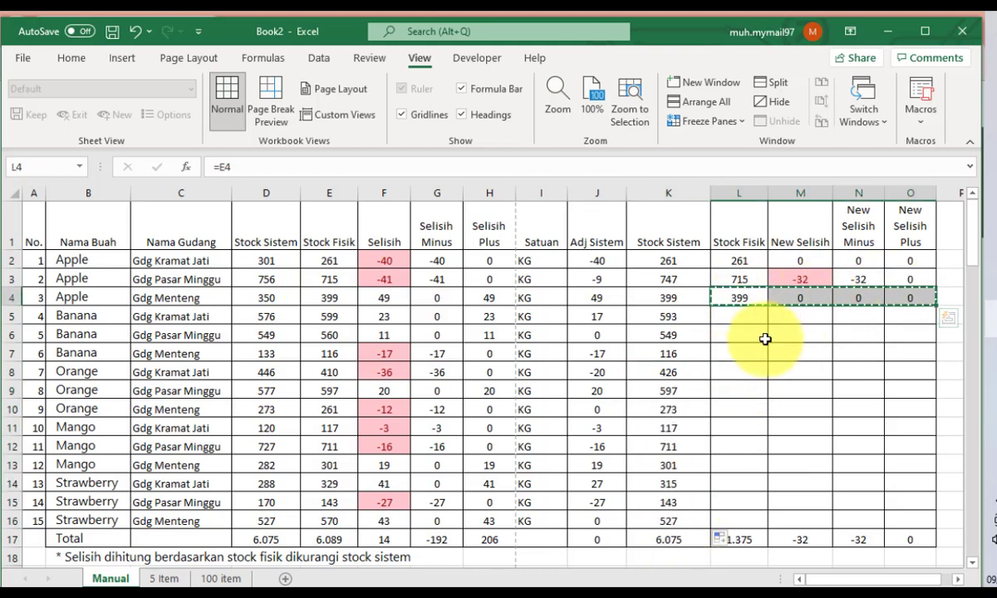
key(ctrl+c)
drag(734, 316, 742, 514)
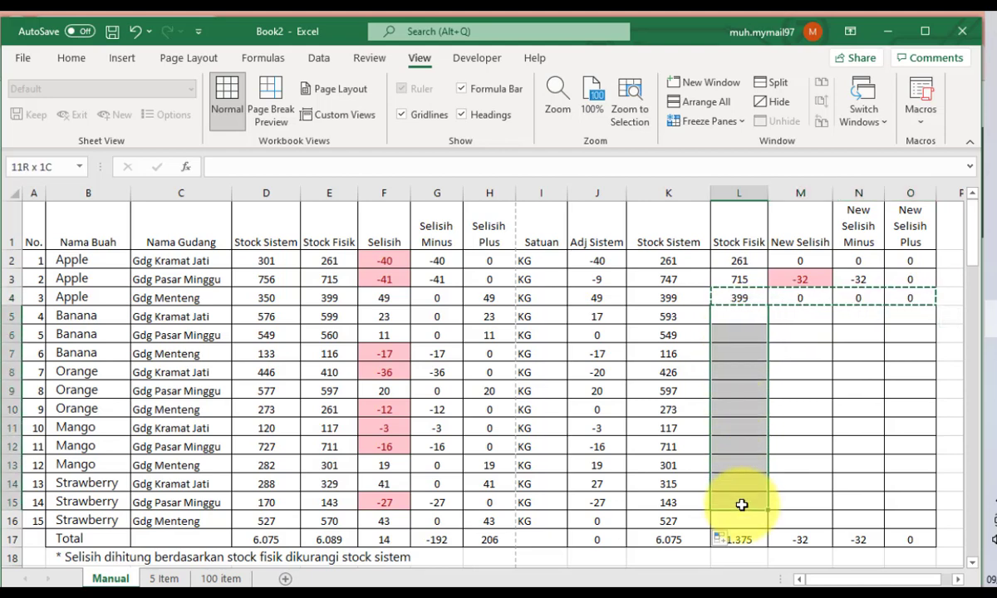
key(ctrl+v)
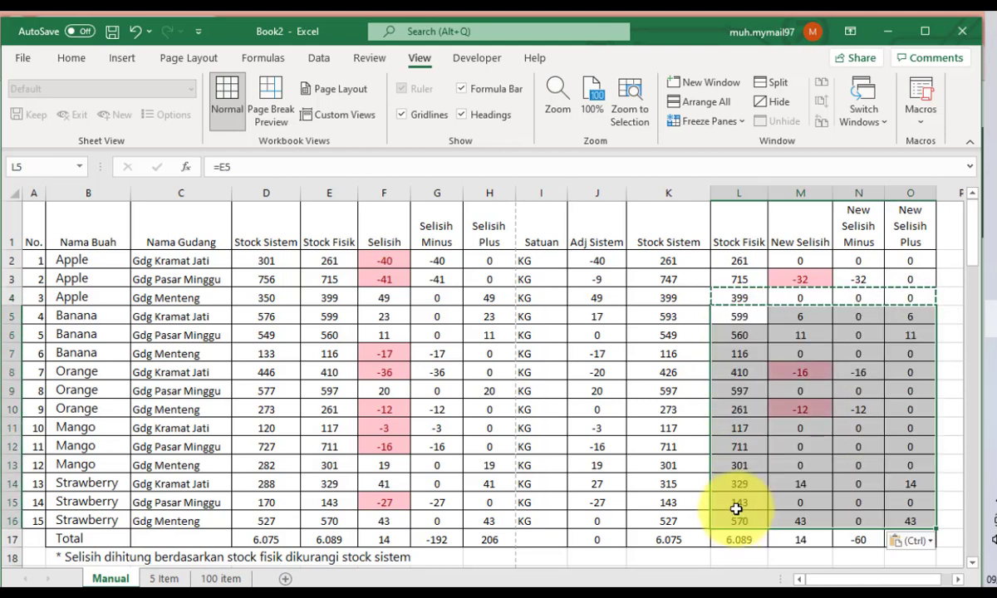
key(Escape)
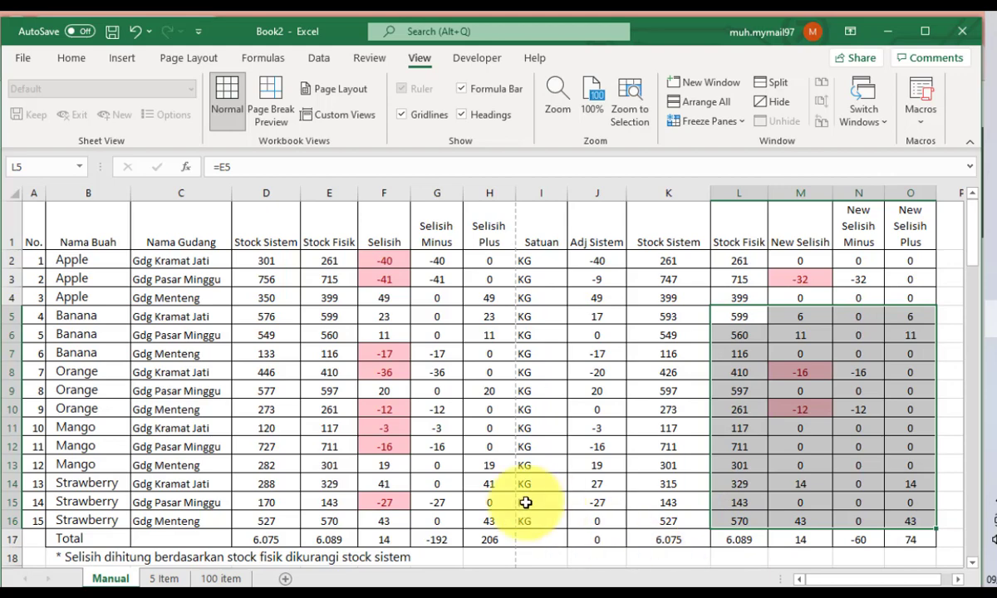
click(435, 544)
- Fill the Selisih Minus total G17 and New Selisih Minus total N17 yellow
click(70, 56)
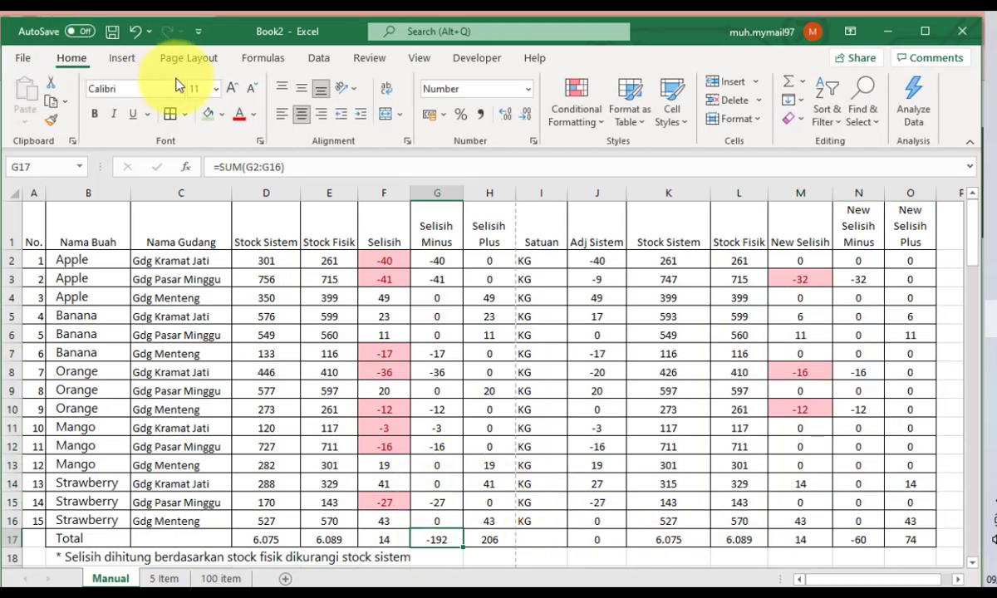
click(221, 115)
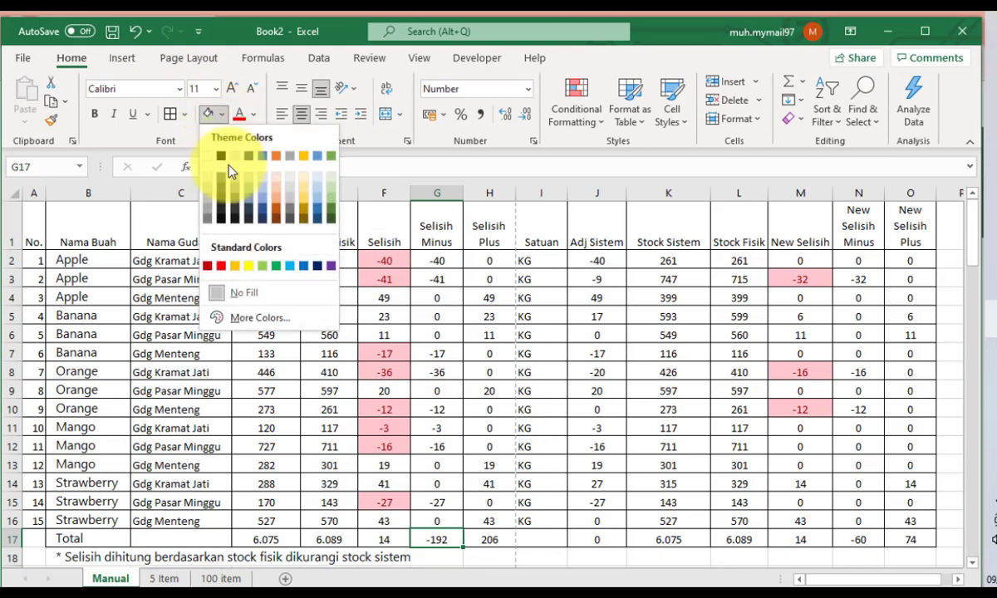
click(248, 266)
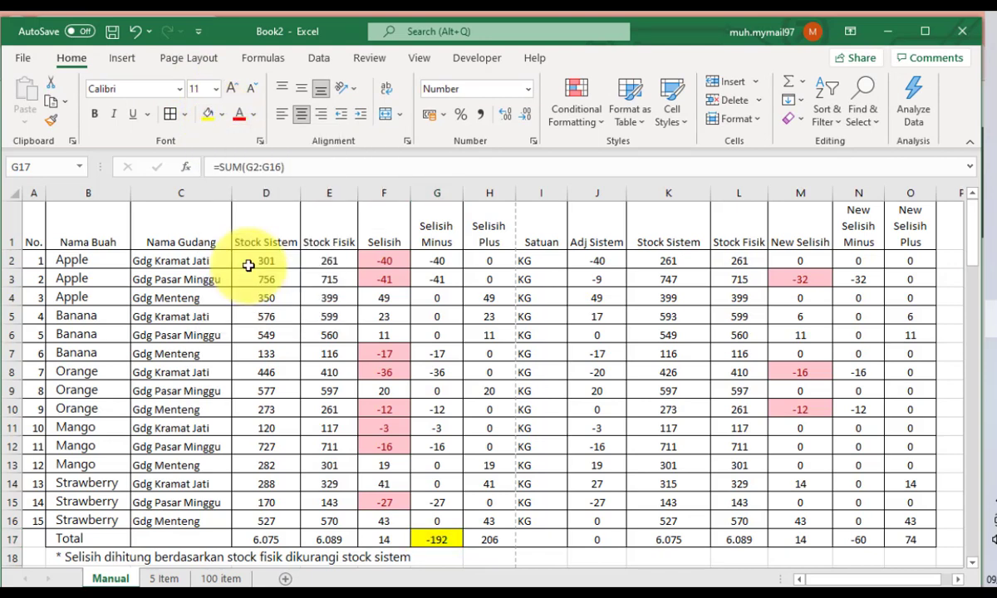
click(847, 545)
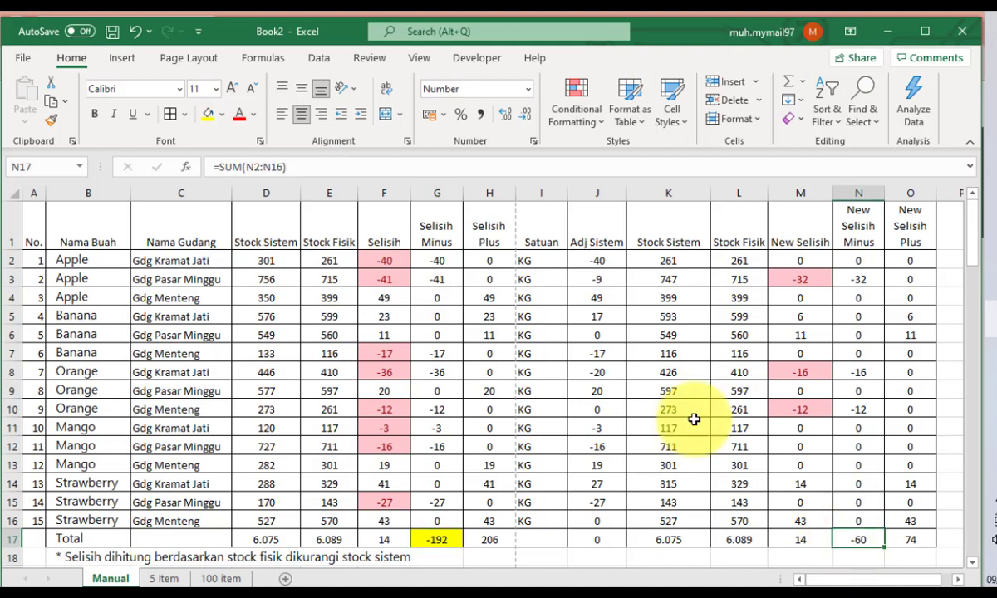
click(208, 115)
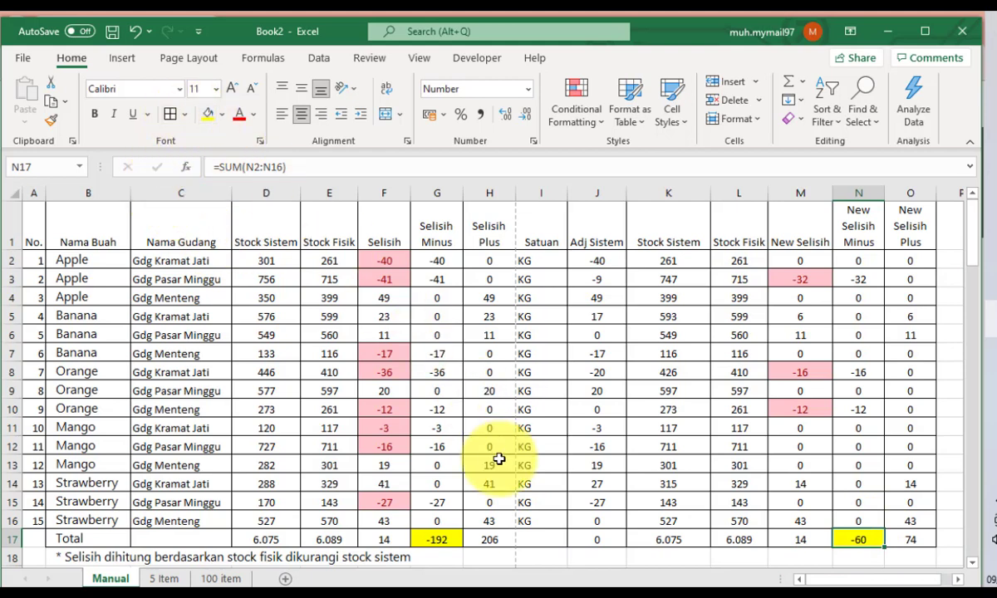
- Fill the Selisih Plus total H17 and New Selisih Plus total O17 green
click(476, 542)
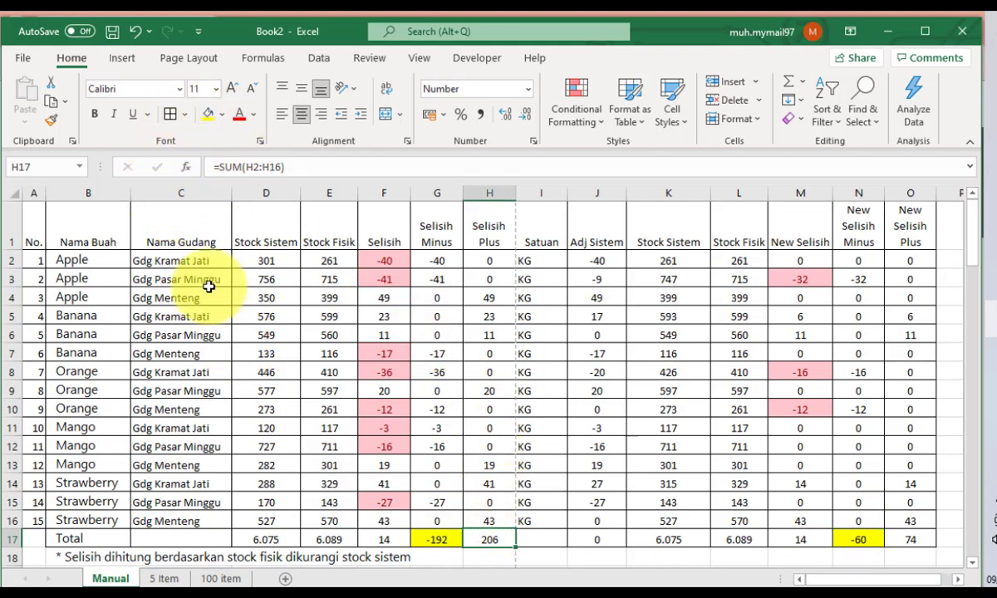
click(221, 114)
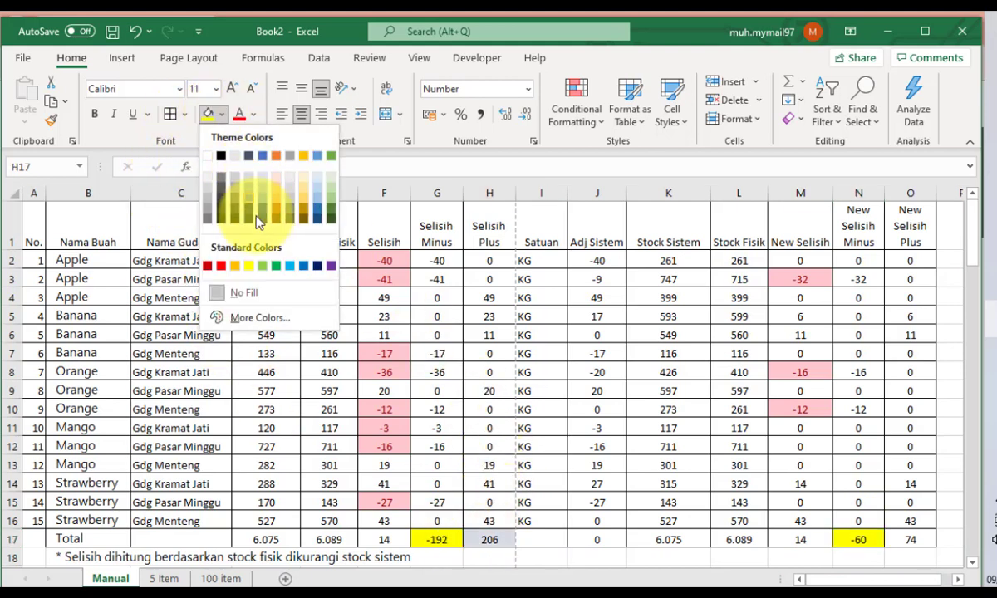
click(267, 266)
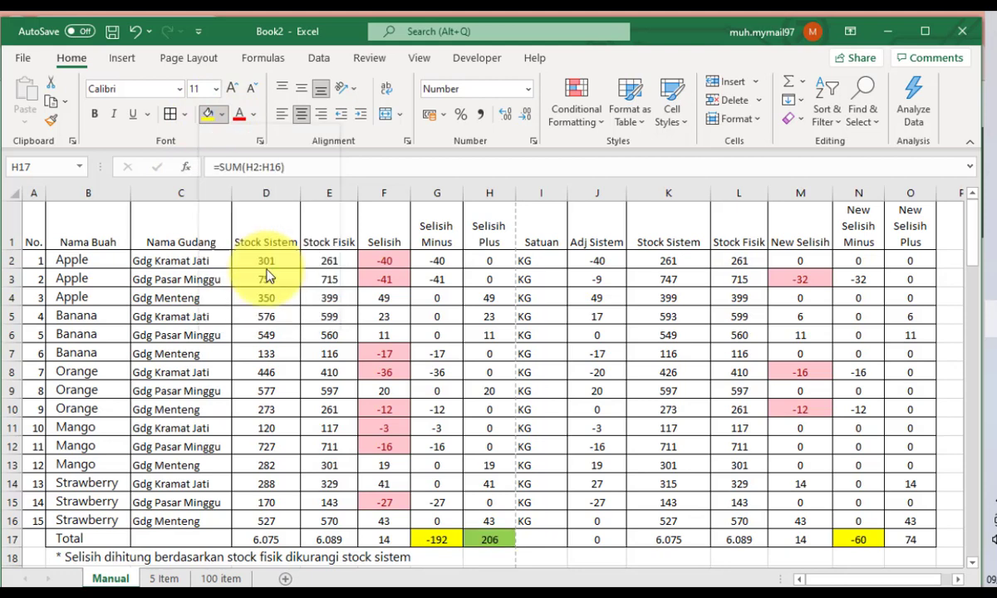
click(909, 538)
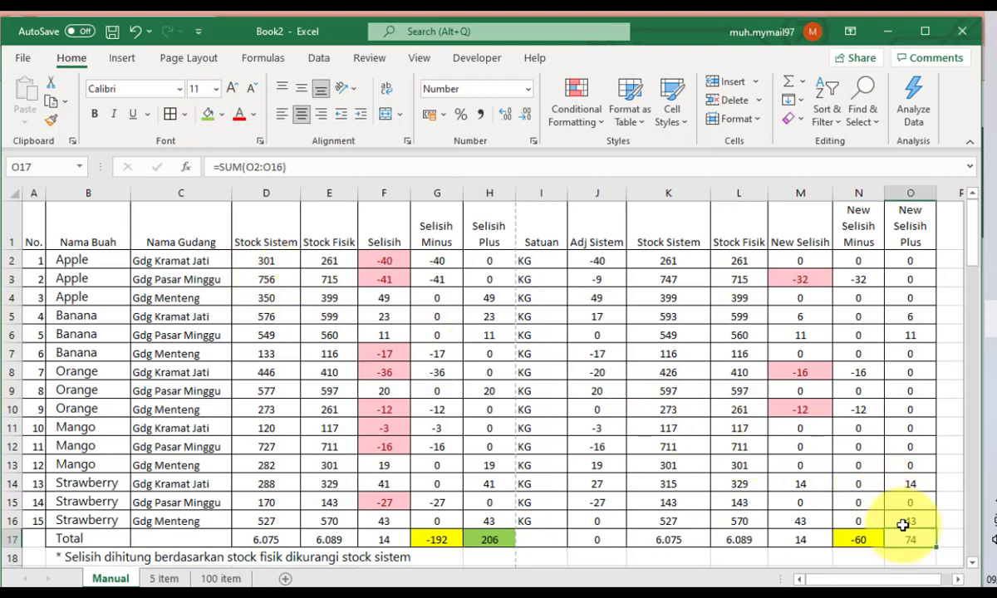
click(206, 115)
click(742, 484)
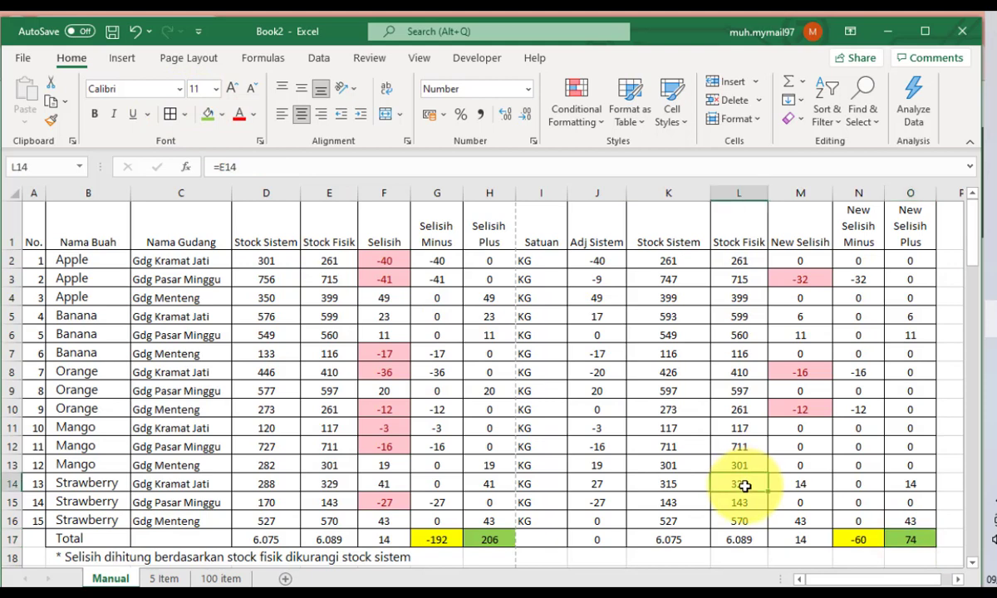
click(853, 536)
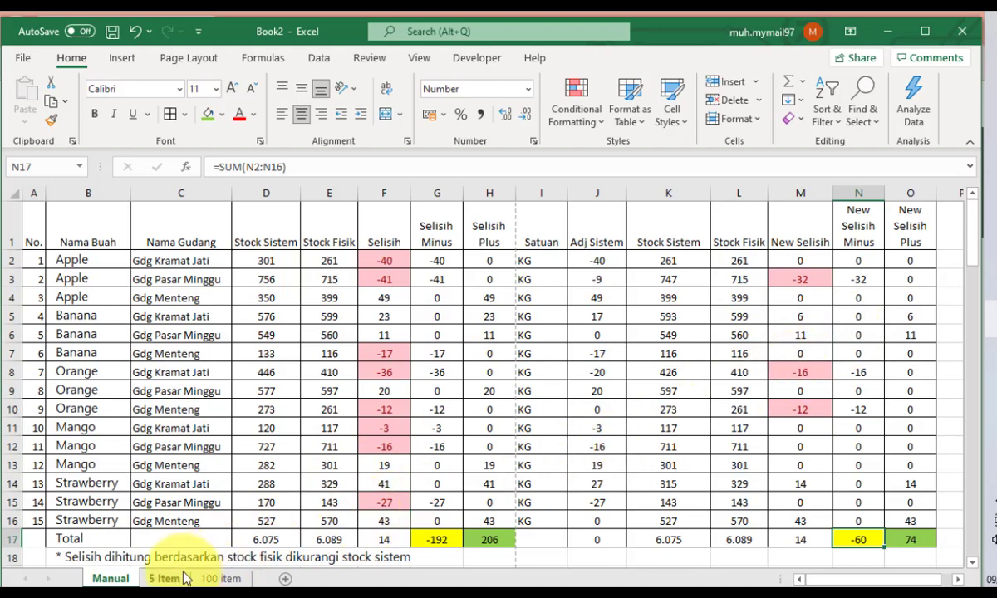
- Glance at the '100 item' sheet, then switch to the '5 Item' sheet
click(210, 579)
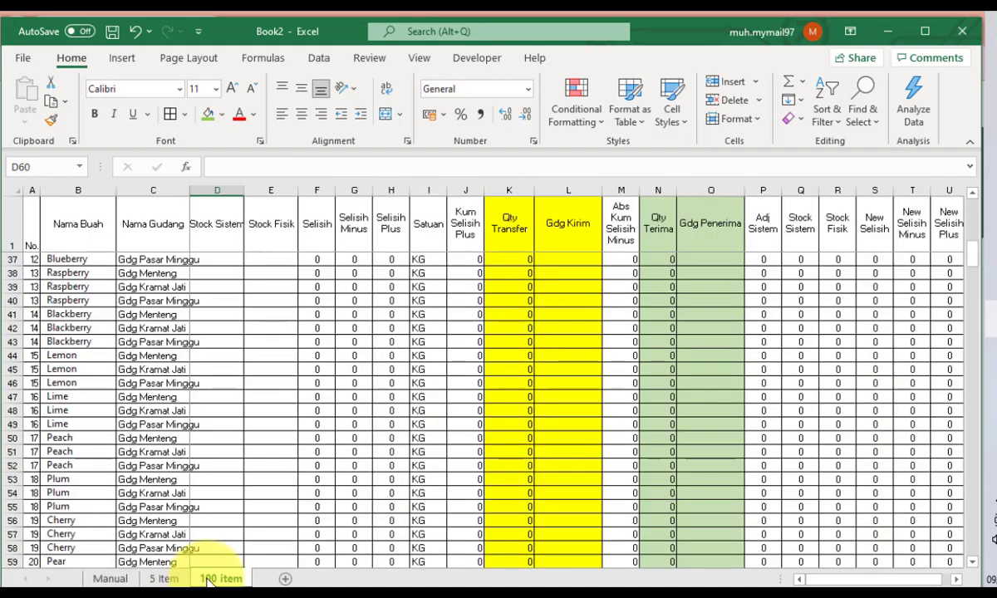
click(111, 579)
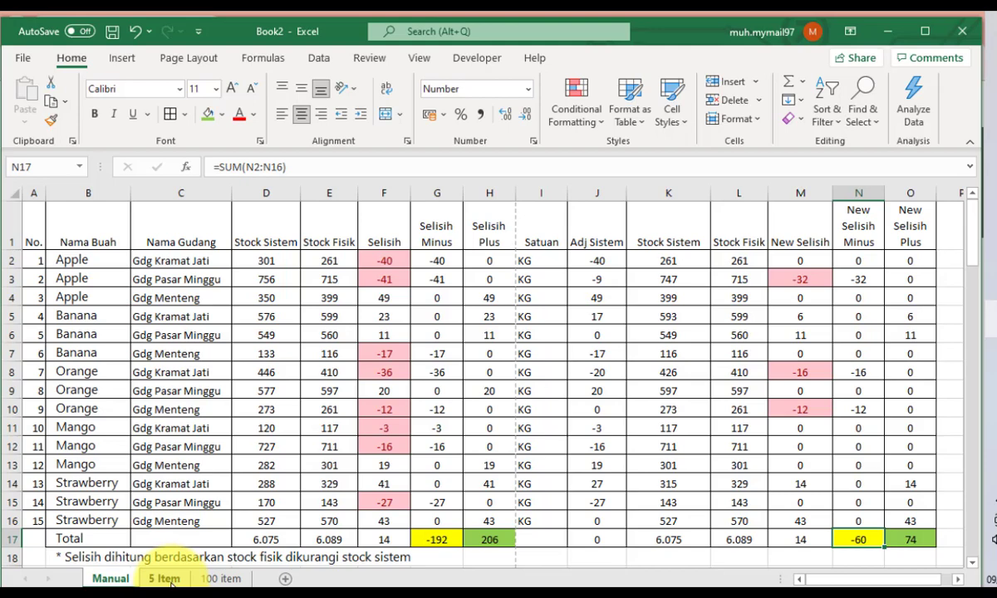
click(165, 579)
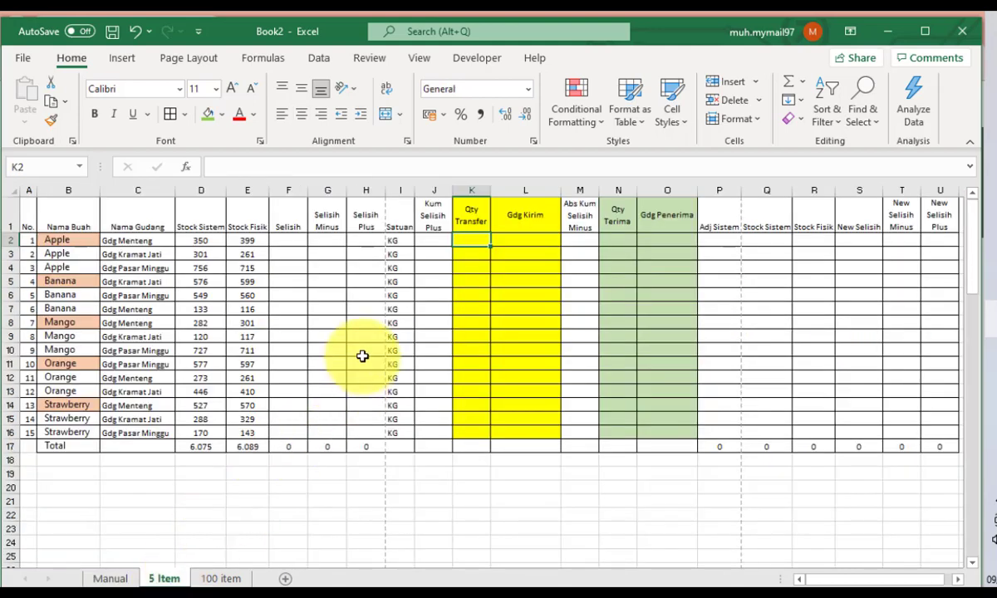
- Enter =E2-D2 in F2 and fill it down to F16
click(277, 243)
text(=)
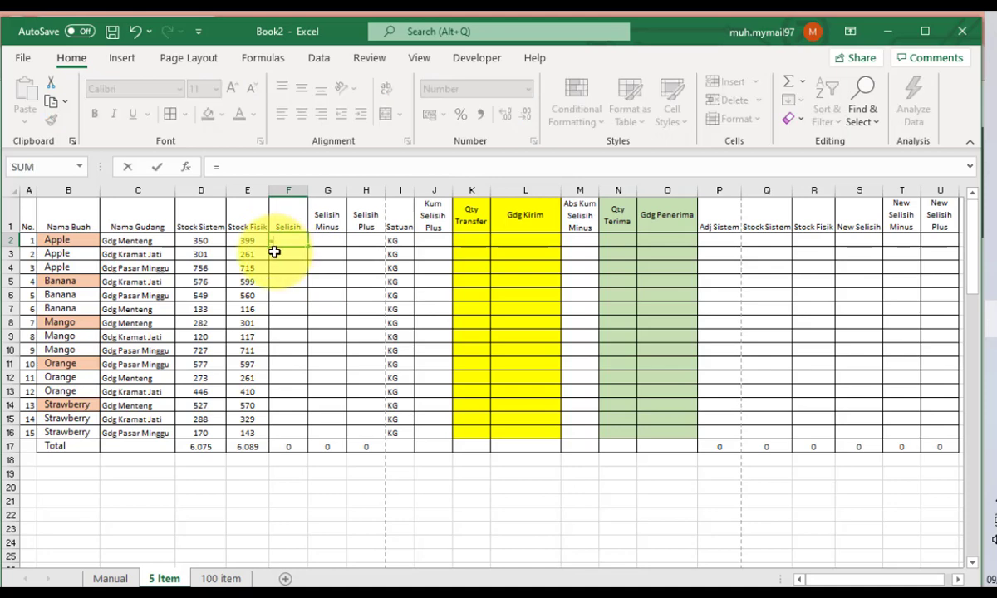
click(252, 239)
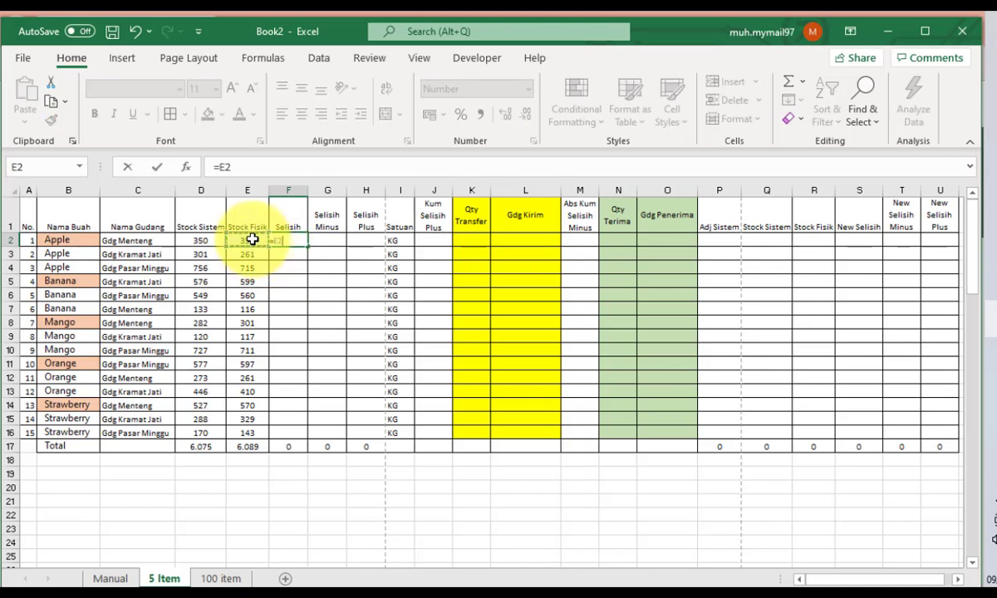
text(-)
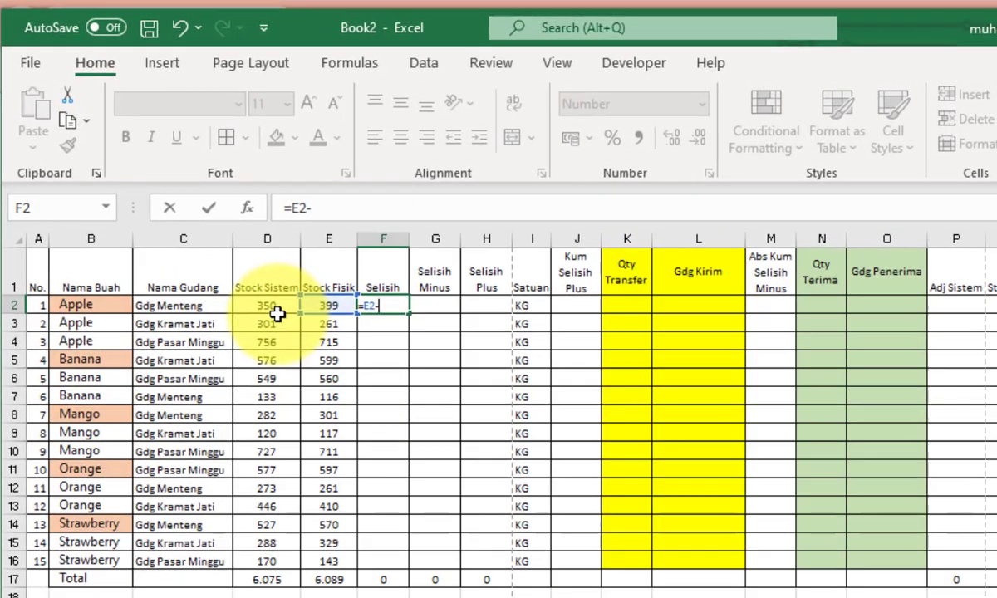
click(209, 250)
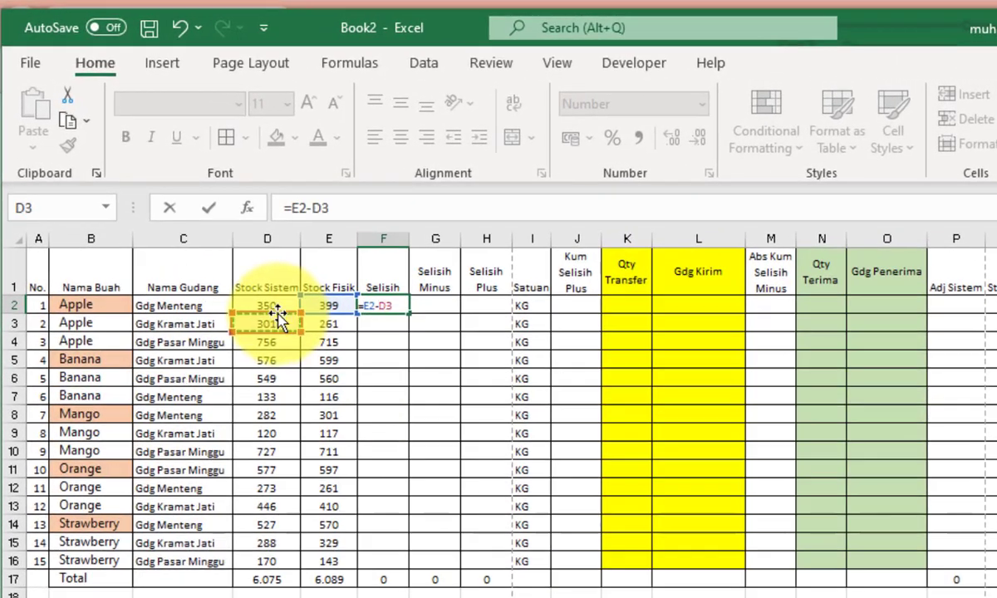
click(277, 305)
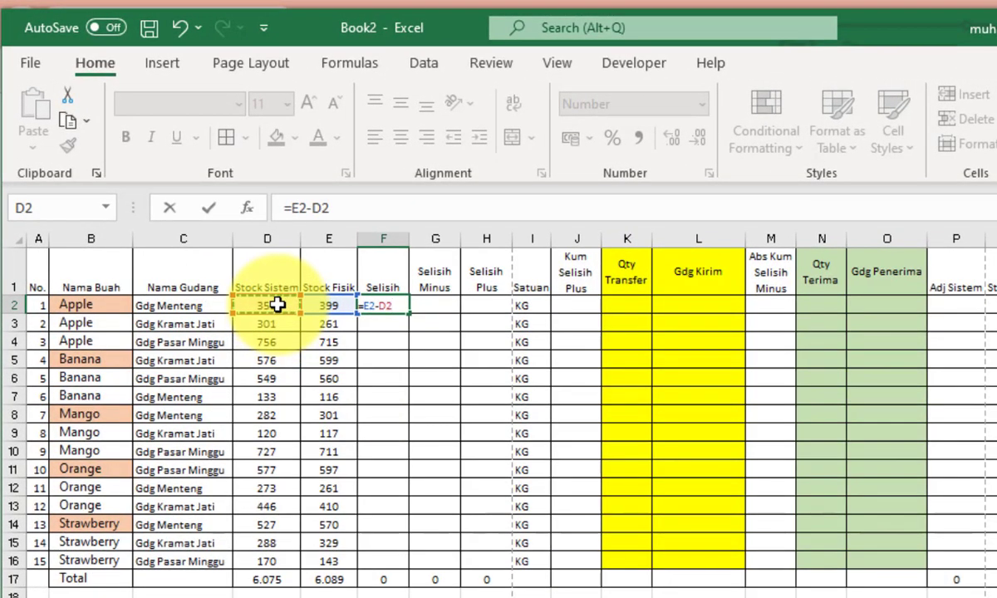
key(Return)
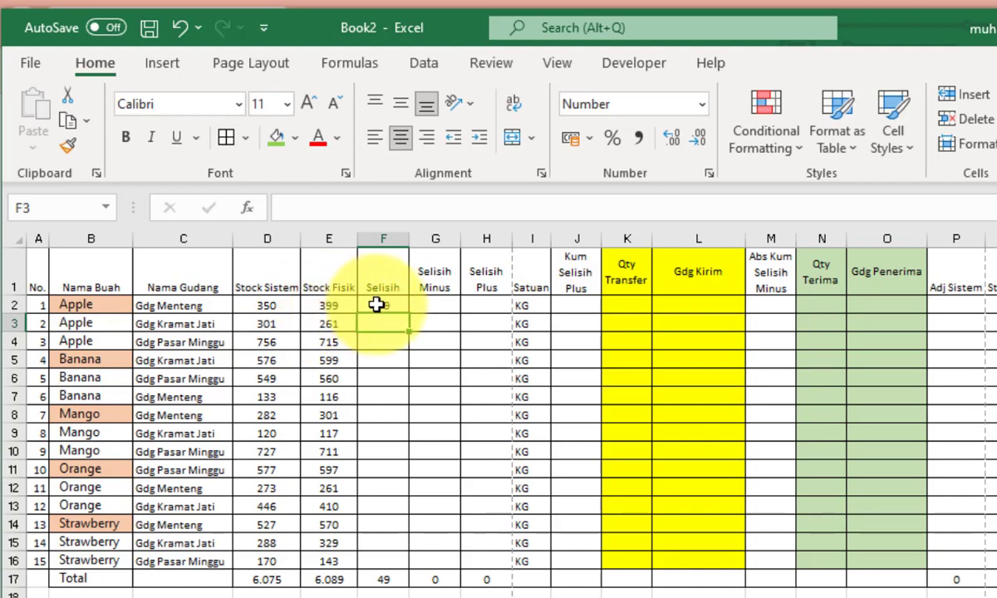
click(386, 305)
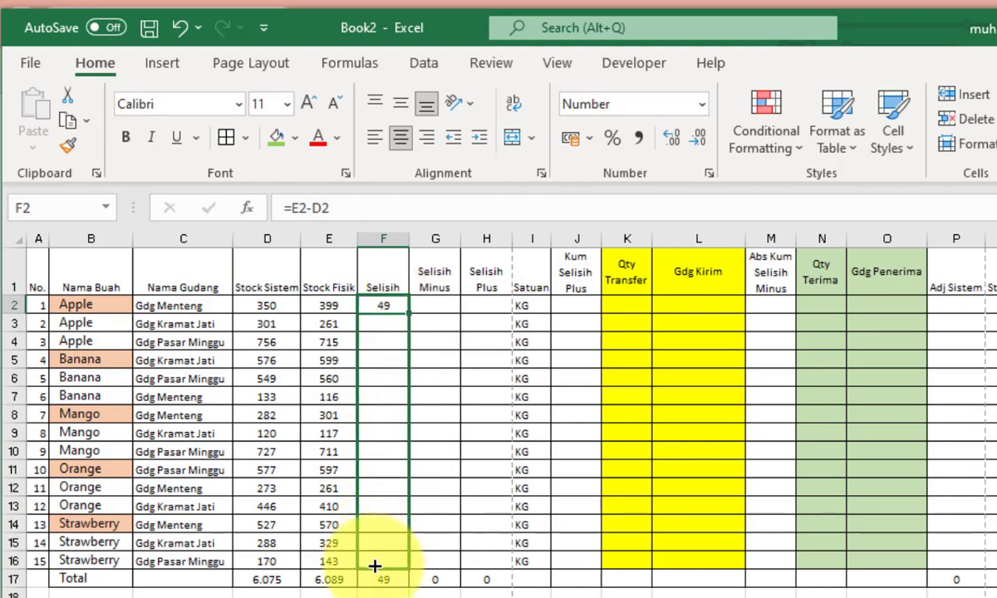
drag(411, 315, 379, 561)
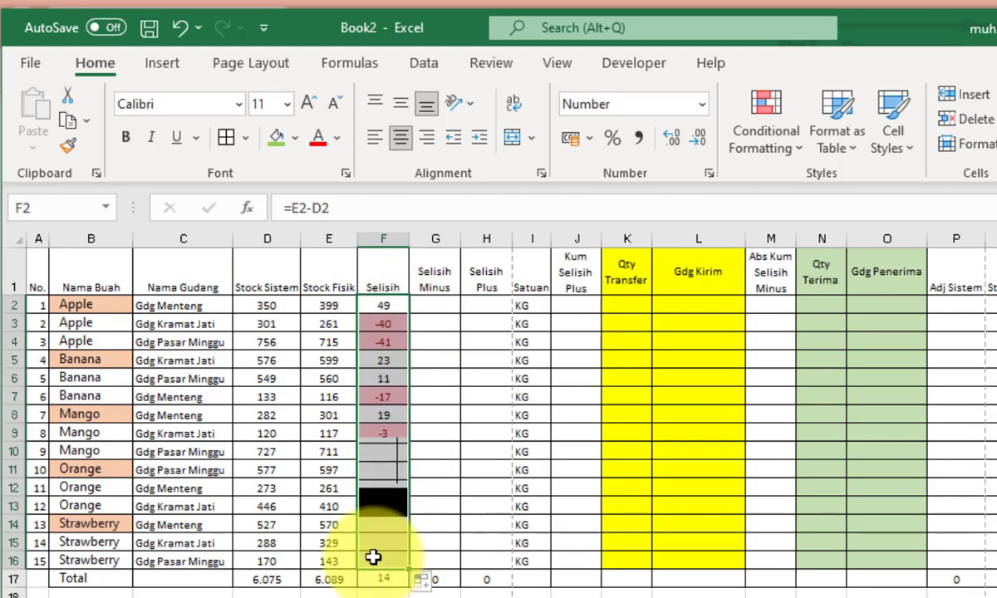
click(442, 305)
- Enter =IF(F2<0;F2;0) in G2 for Selisih Minus
text(=)
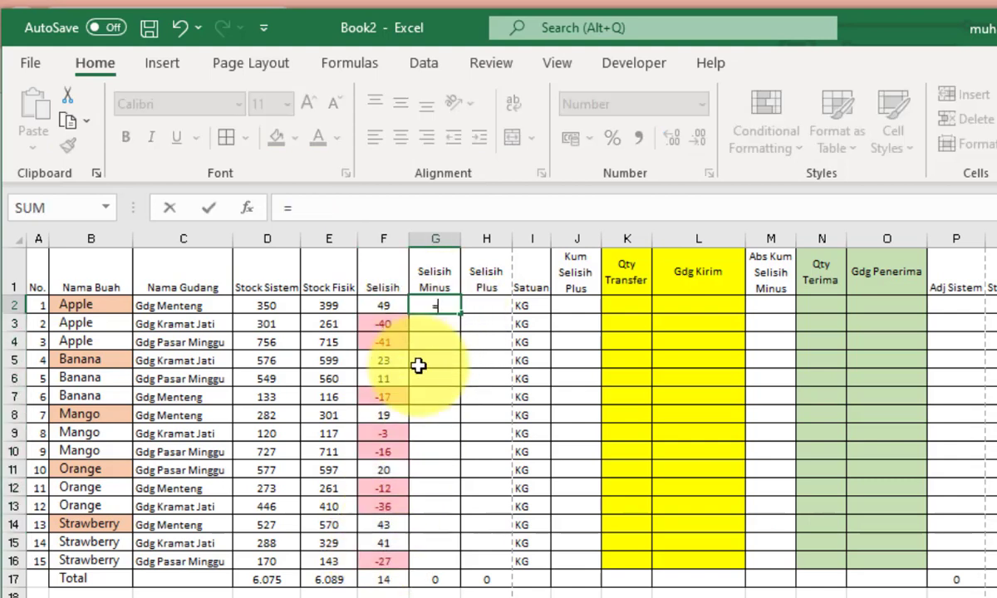
text(IF()
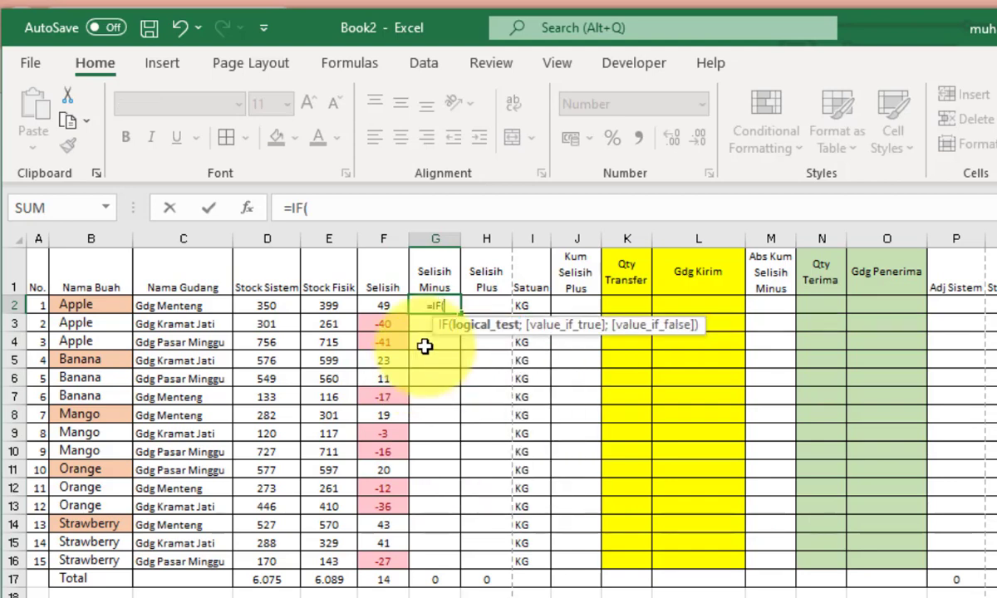
click(378, 304)
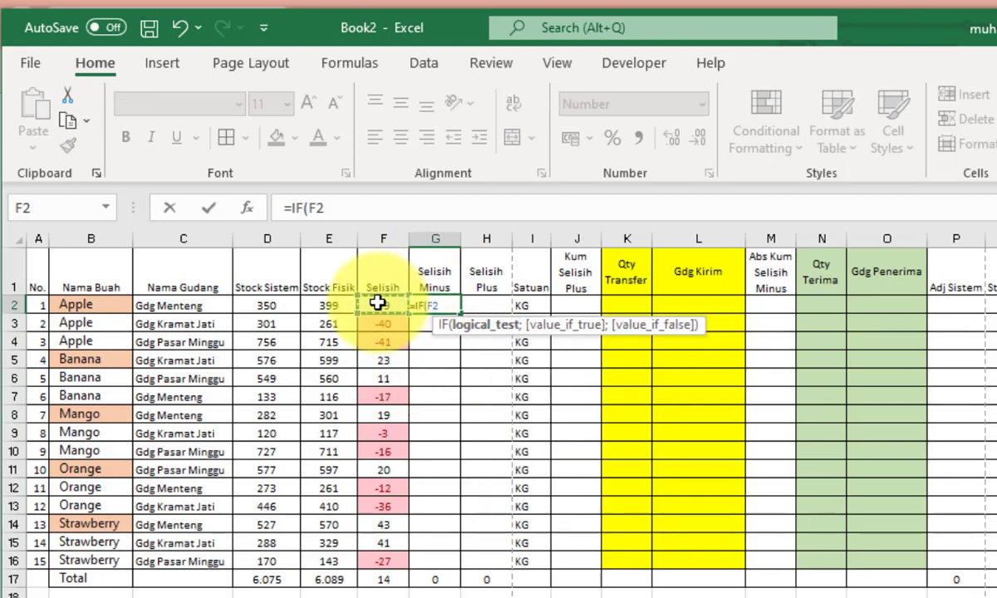
text(<0)
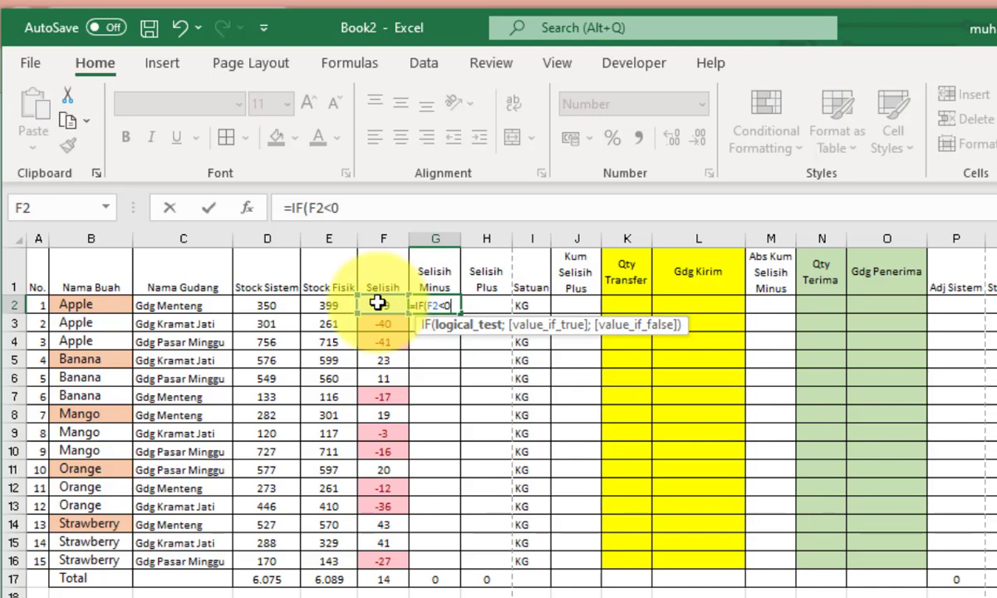
text(;)
click(378, 304)
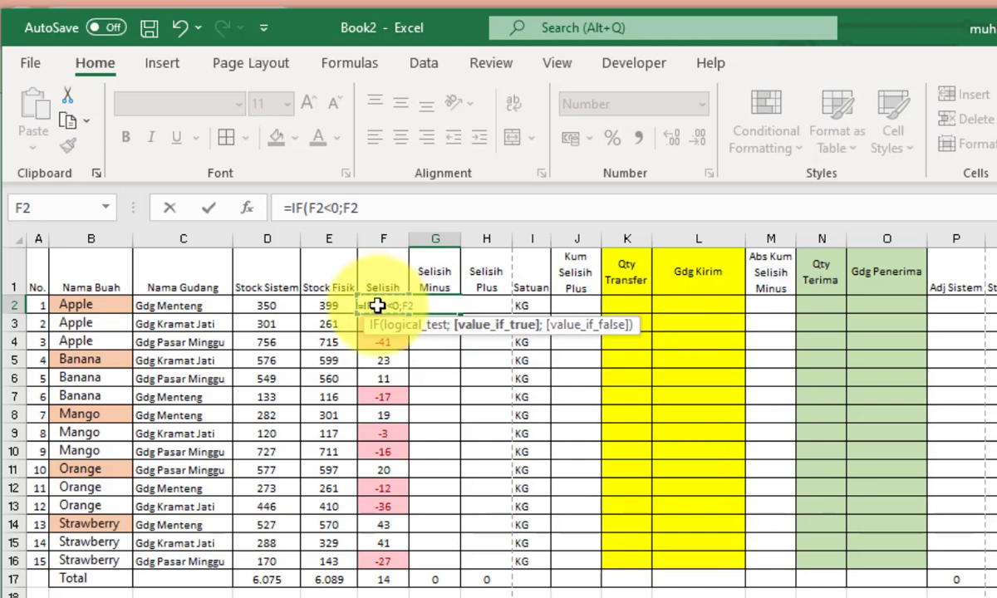
text(;)
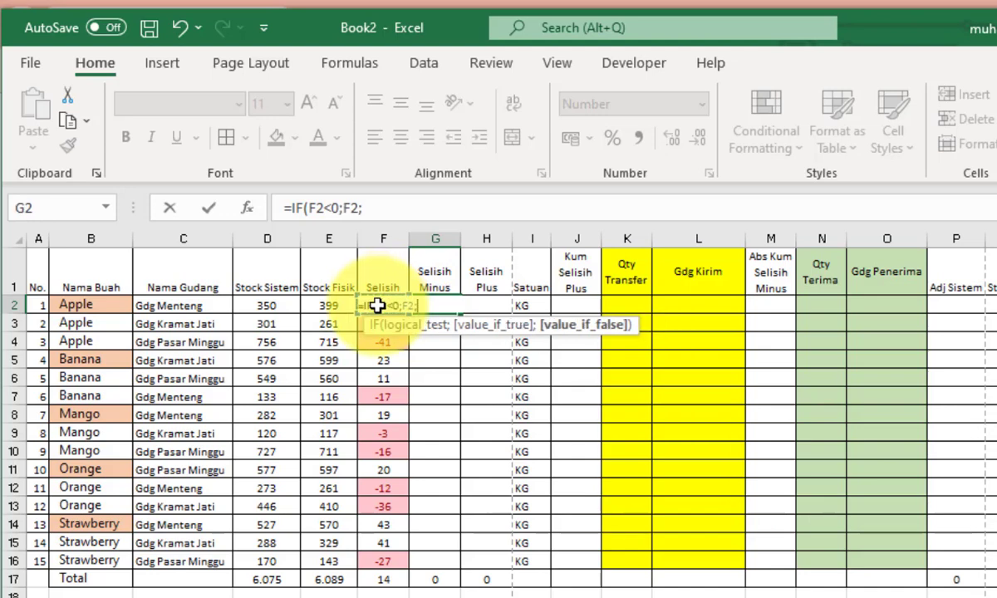
text(0))
key(Return)
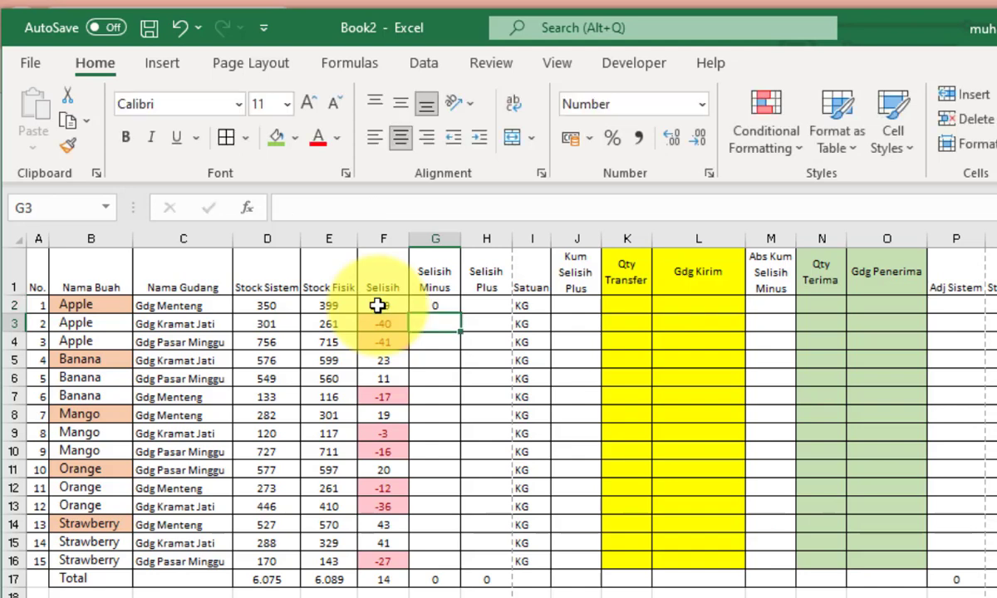
- Enter =IF(F2>0;F2;0) in H2 for Selisih Plus
key(Right)
key(Up)
text(=)
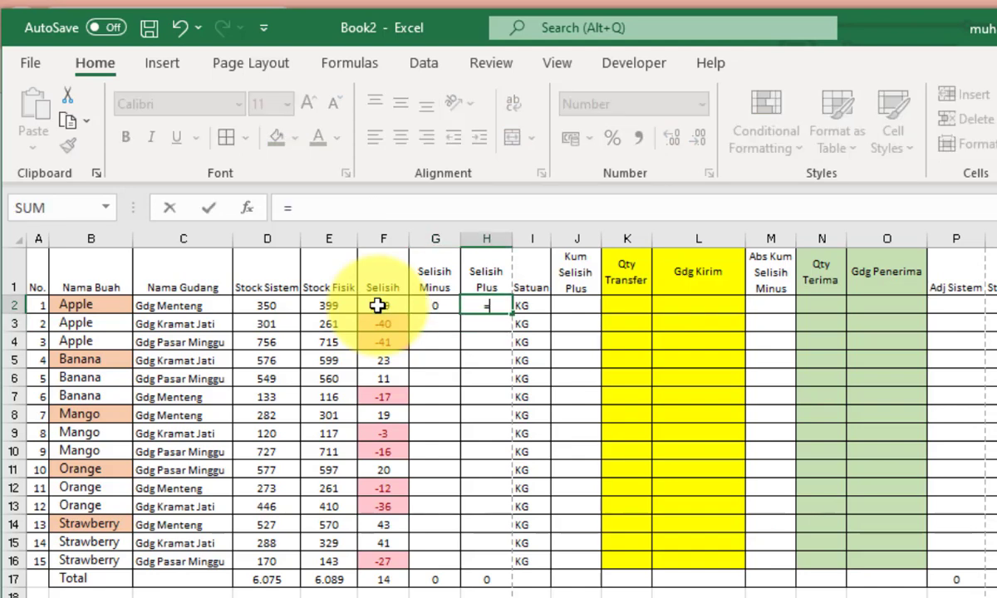
text(IF()
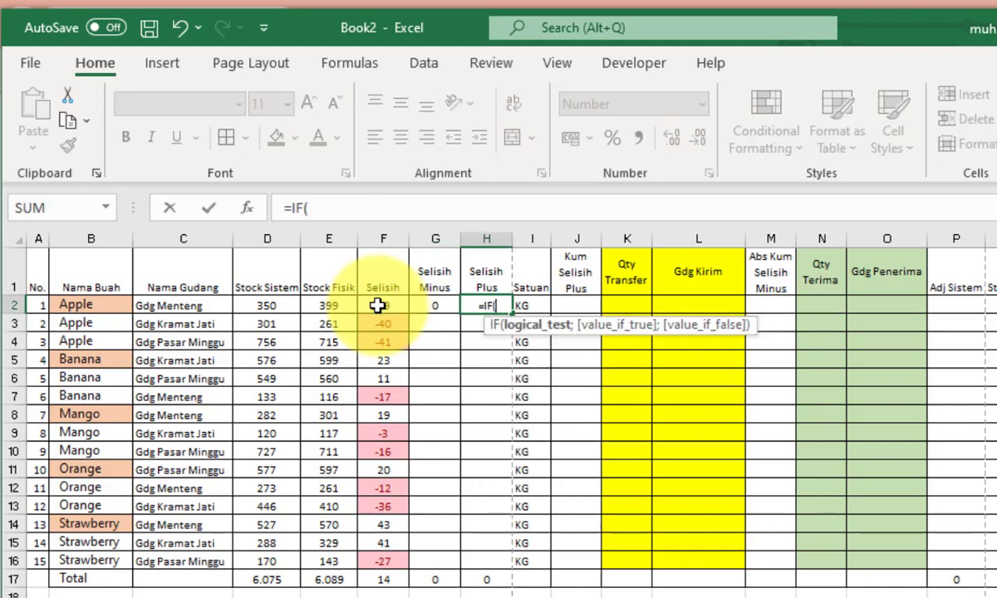
click(377, 306)
text(>0)
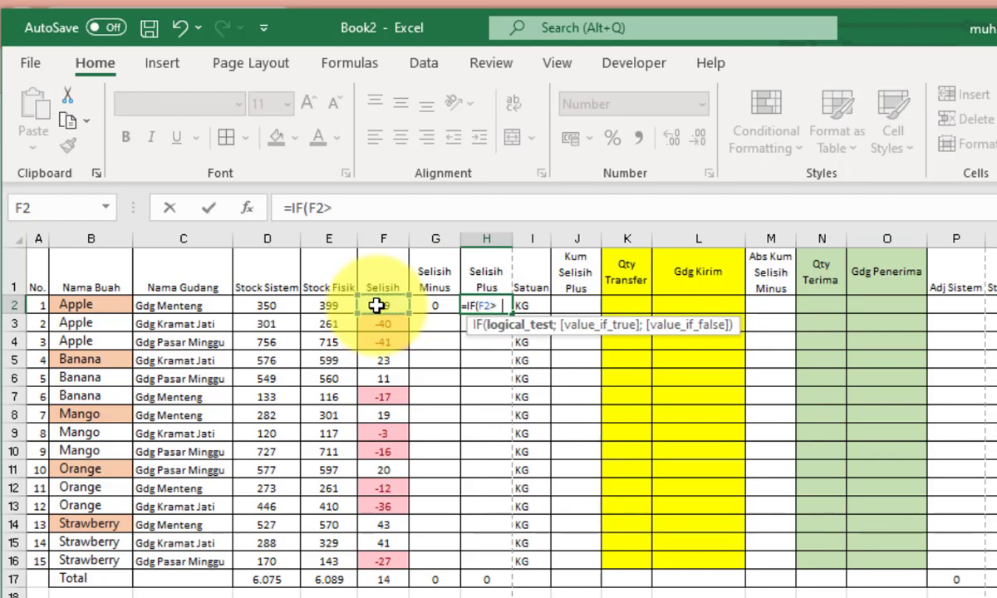
text(;)
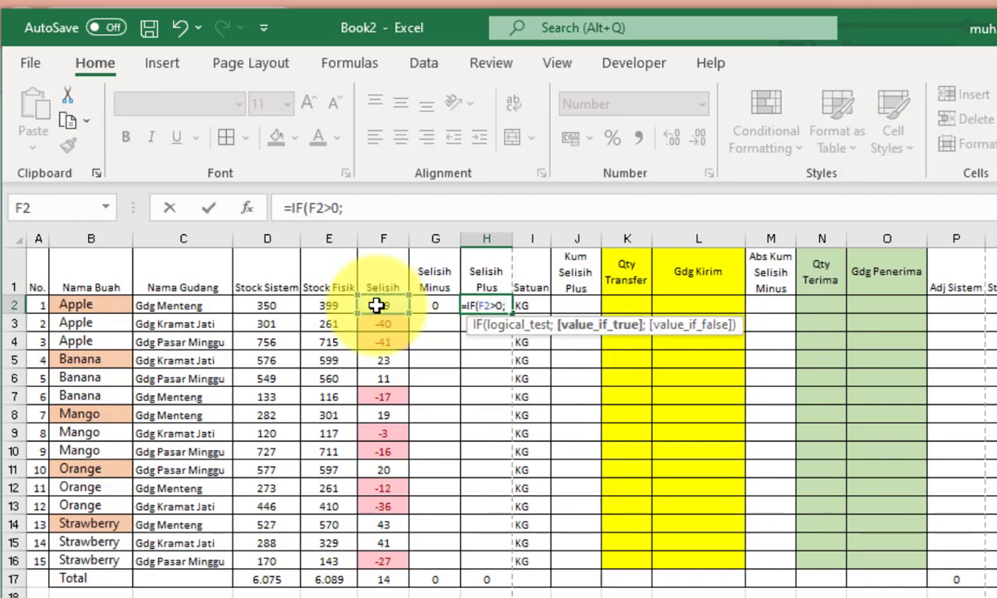
click(375, 305)
text(;0)
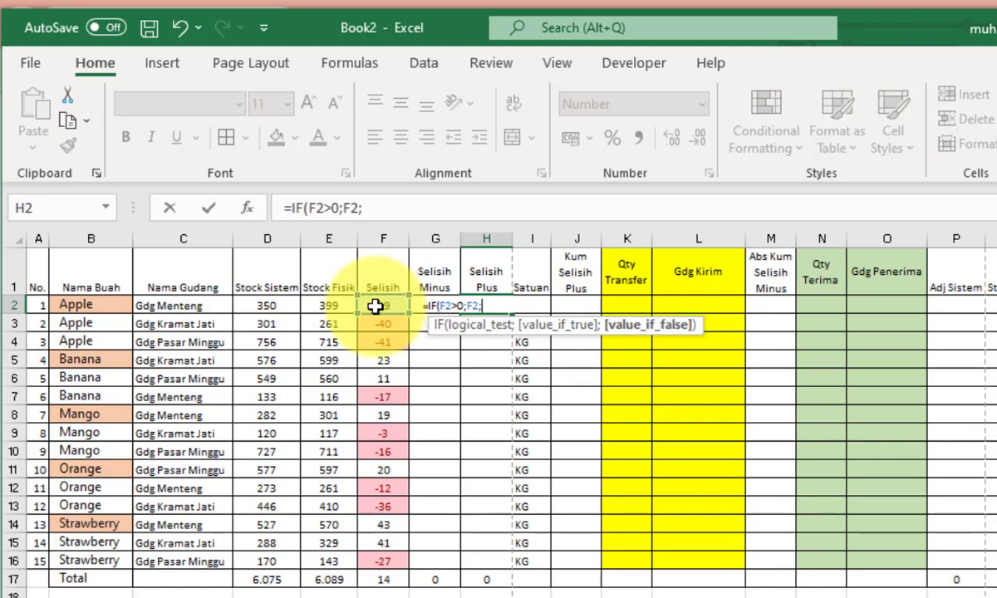
text())
key(Return)
- Copy the two formulas in G2:H2
key(Up)
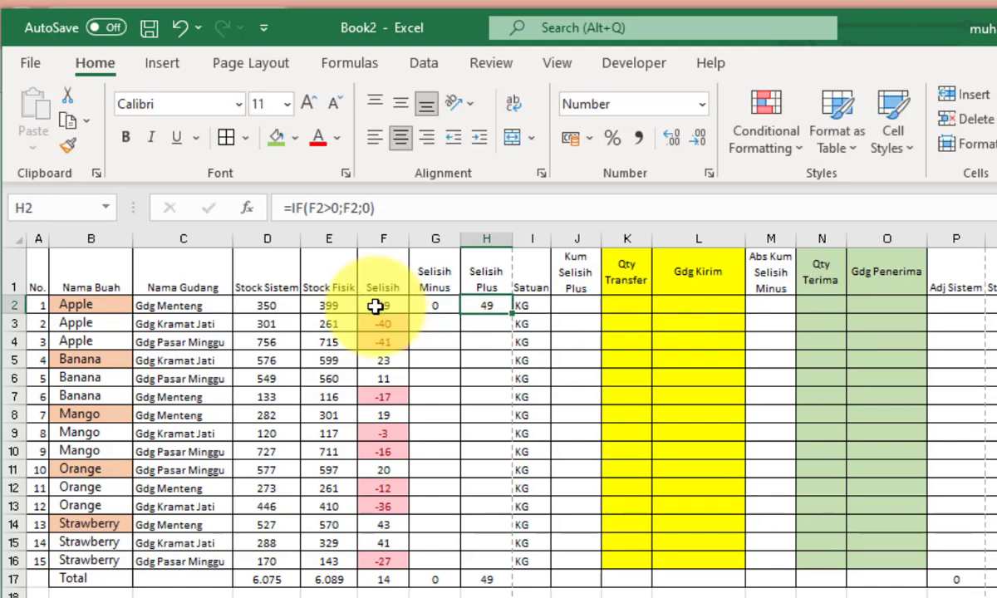
key(Left)
key(shift+Right)
key(ctrl+c)
- Paste the copied G2:H2 formulas into G3:H16
key(shift+Left)
key(shift+Down)
key(shift+Down)
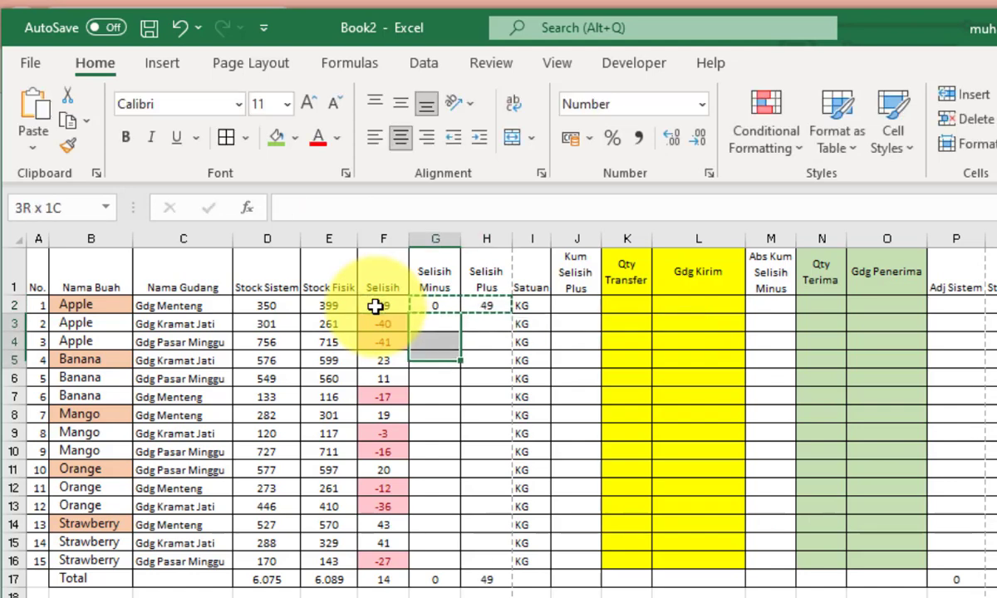
key(shift+Down)
key(shift+Down)
key(shift+Down)
key(shift+Down)
key(shift+Down)
key(shift+Down)
key(shift+Down)
key(shift+Down)
key(shift+Down)
key(shift+Down)
key(shift+Down)
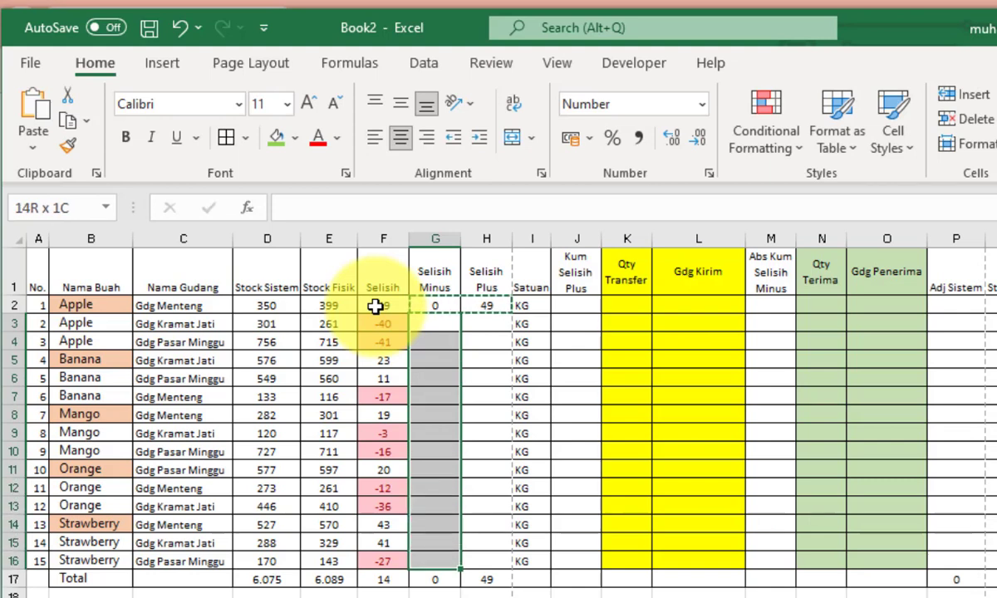
key(shift+Right)
key(ctrl+v)
key(Up)
key(Up)
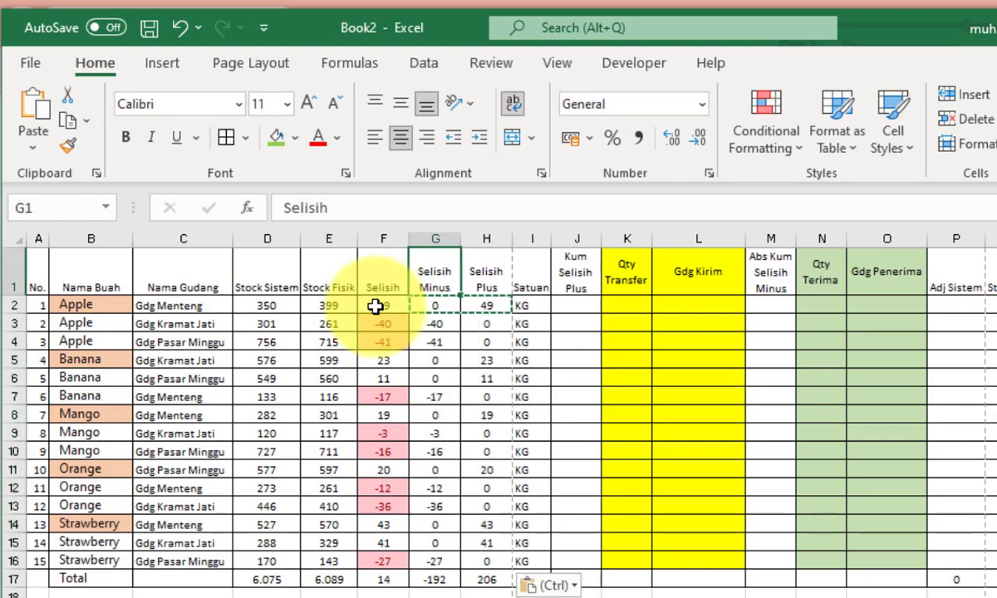
key(Right)
key(Right)
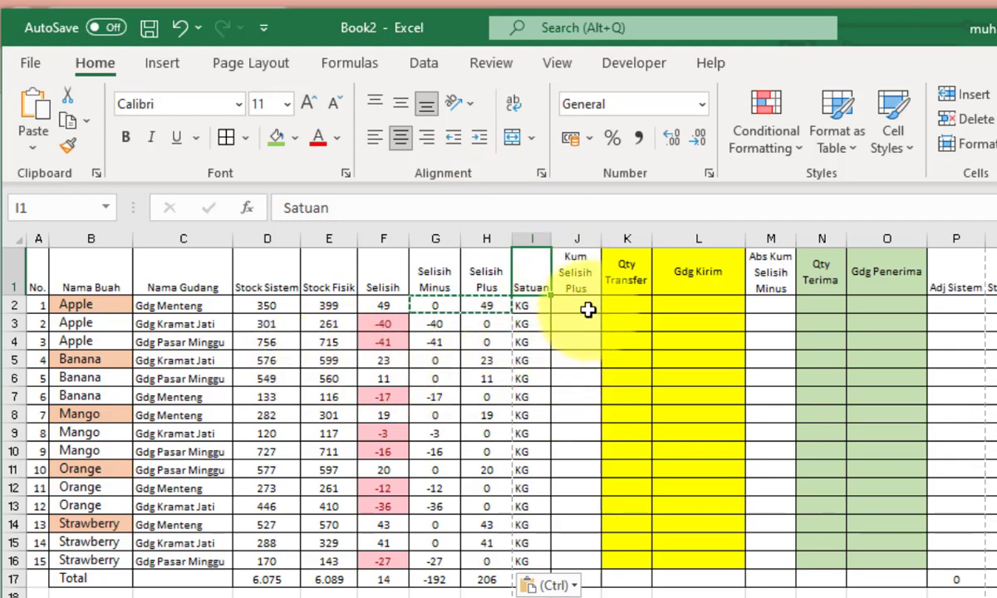
- Start J2's SUMIFS with the absolute sum range $H$2:$H$16
click(587, 309)
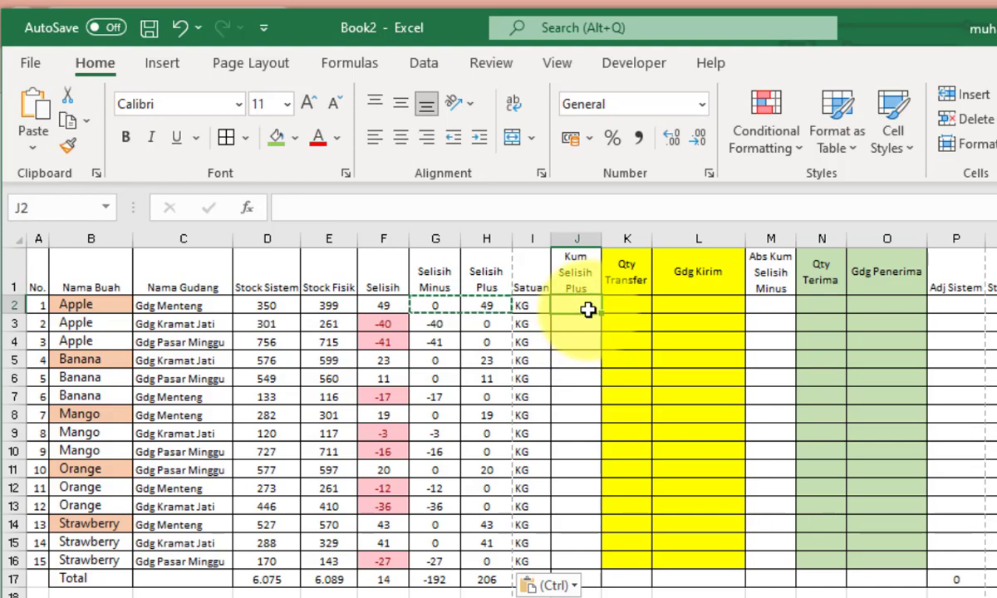
text(=)
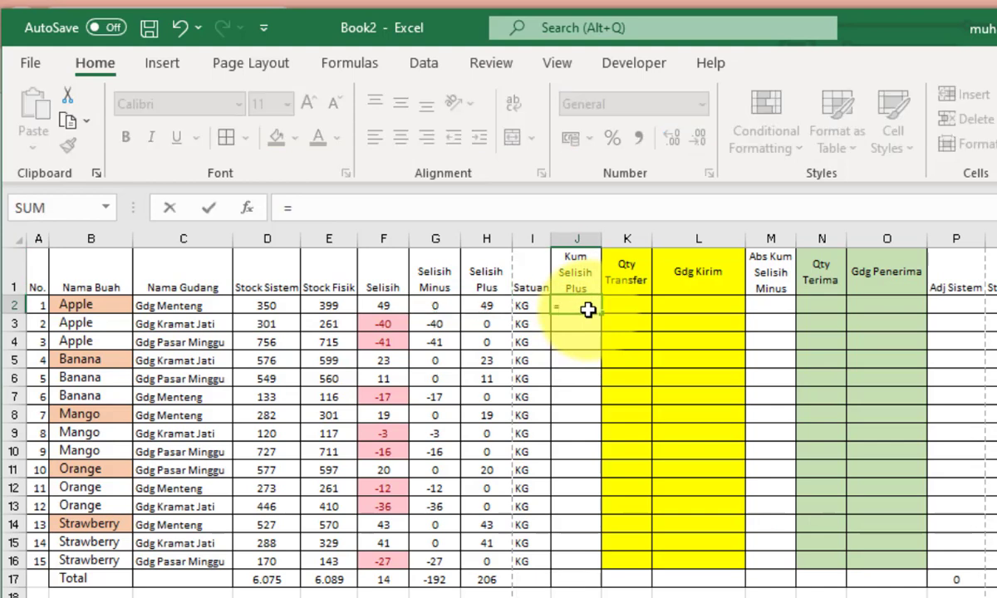
text(SUMIFS()
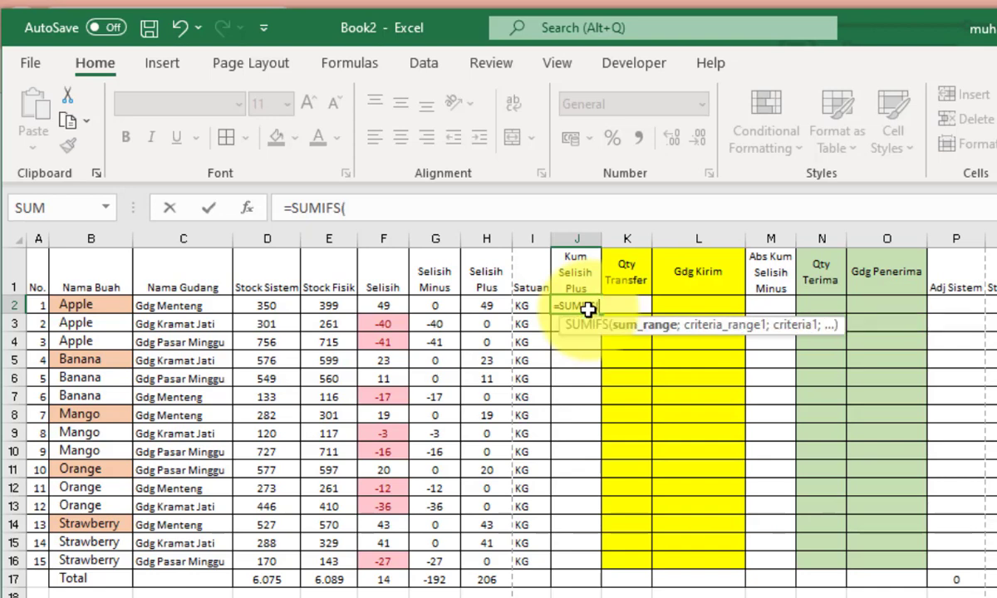
click(482, 306)
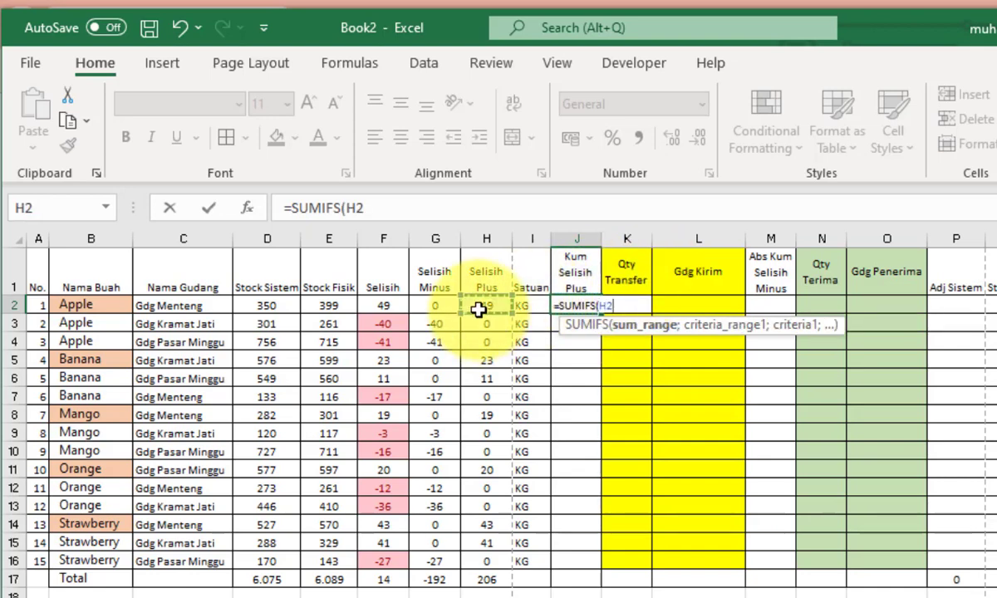
key(shift+Down)
key(shift+Down)
key(shift+Down)
key(shift+Down)
key(shift+Down)
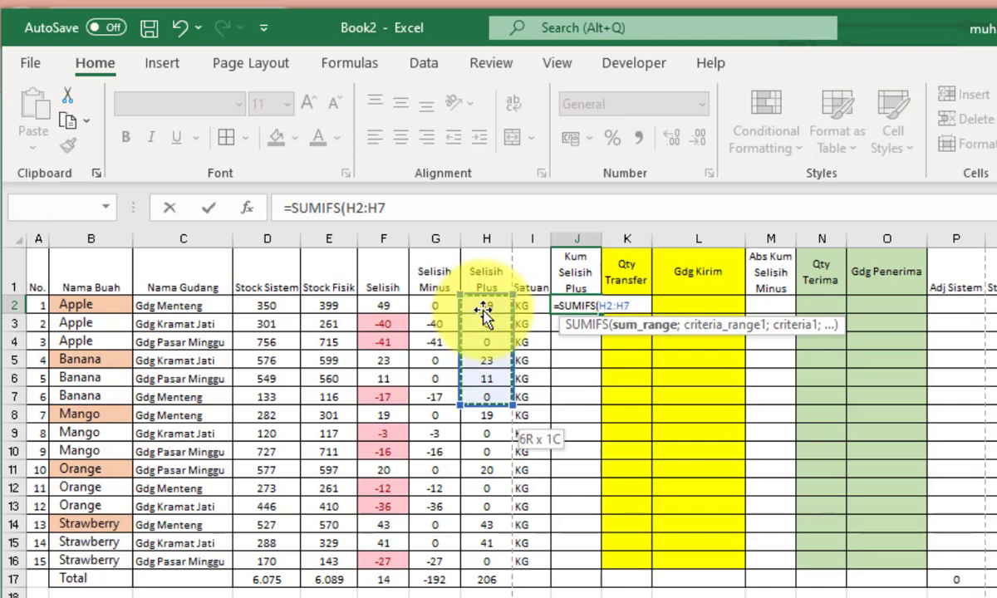
key(shift+Down)
key(shift+Down)
key(shift+Down)
key(shift+Down)
key(shift+Down)
key(shift+Down)
key(shift+Down)
key(shift+Down)
key(shift+Down)
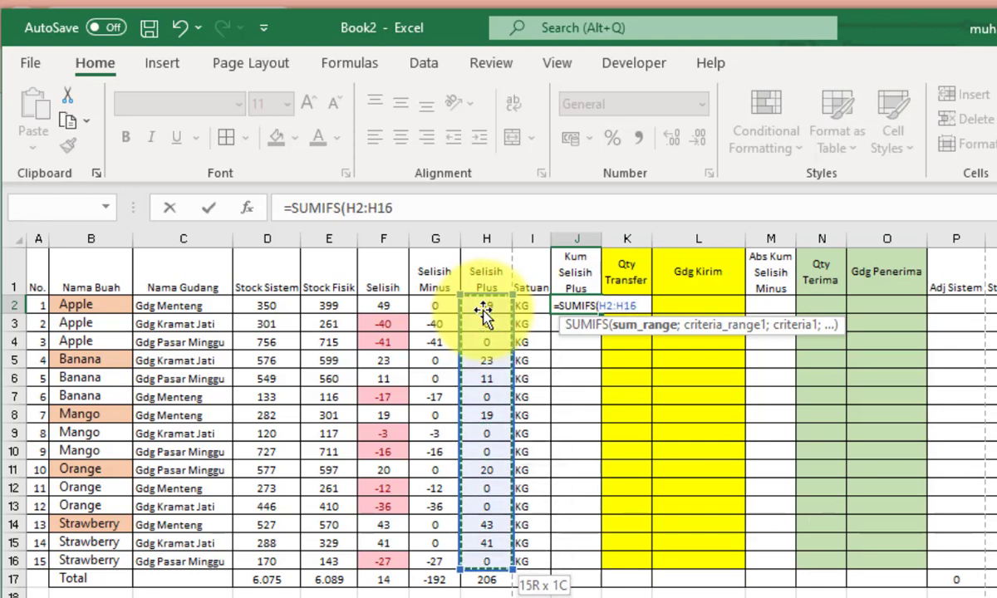
key(F4)
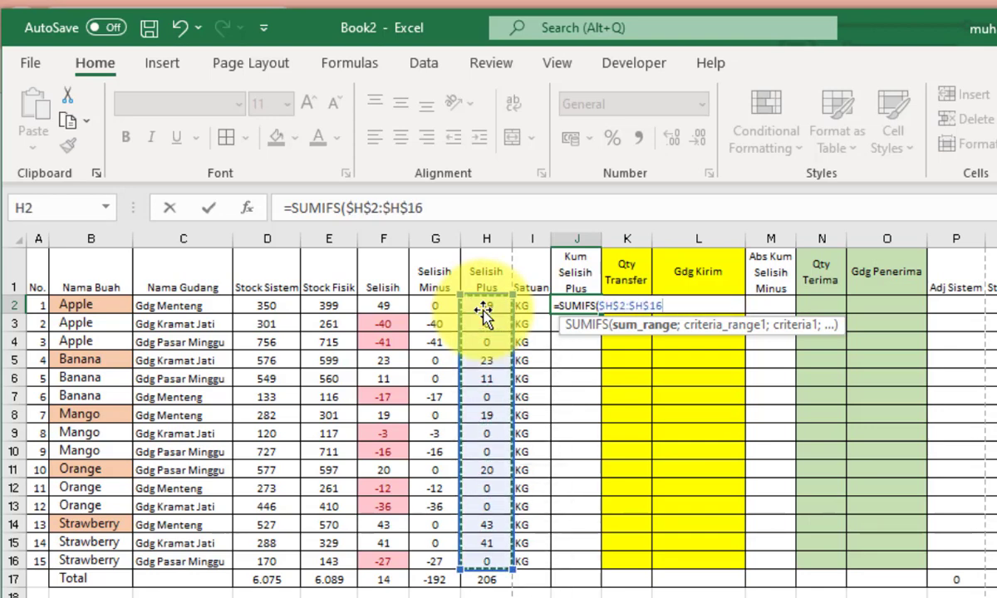
text(;)
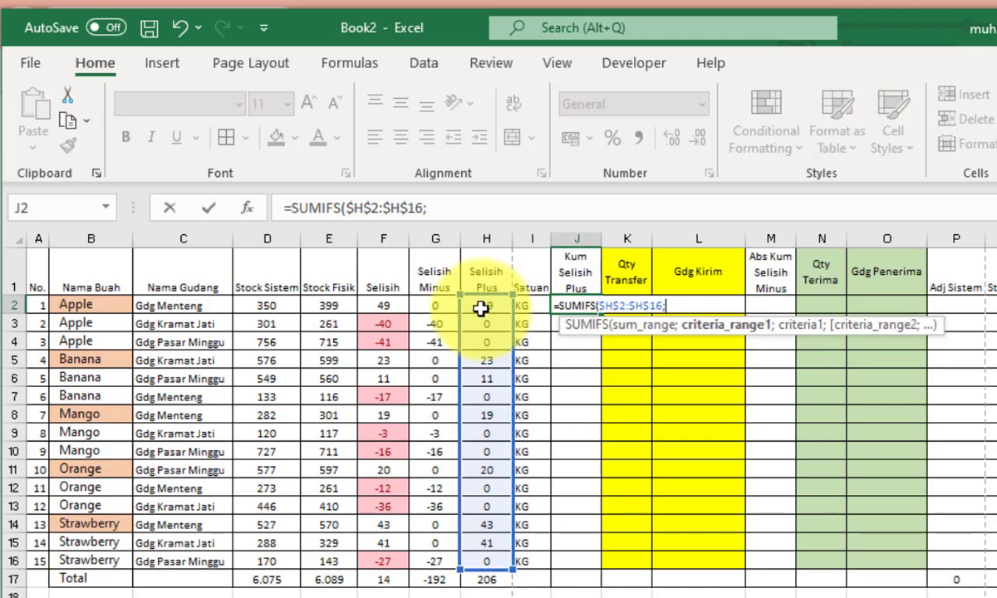
- Add criteria range $B$2:$B$16 and criterion B2, closing the SUMIFS formula in J2
click(86, 307)
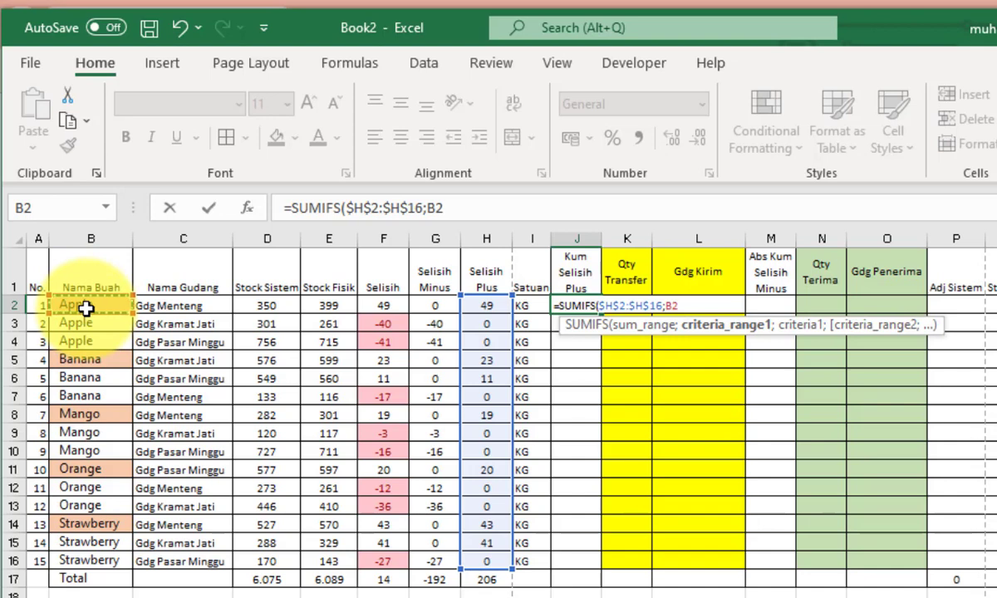
drag(86, 307, 88, 561)
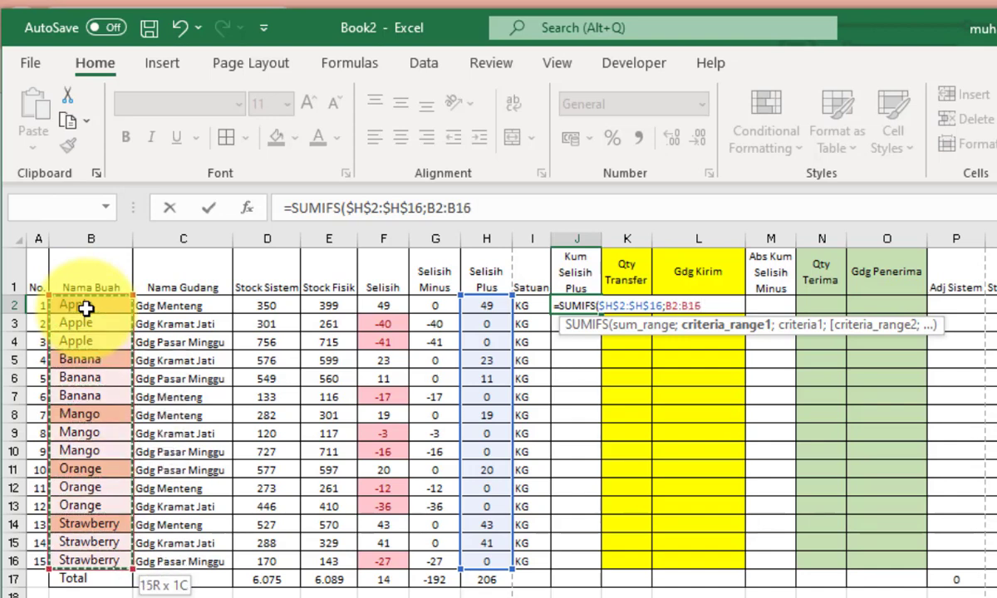
key(F4)
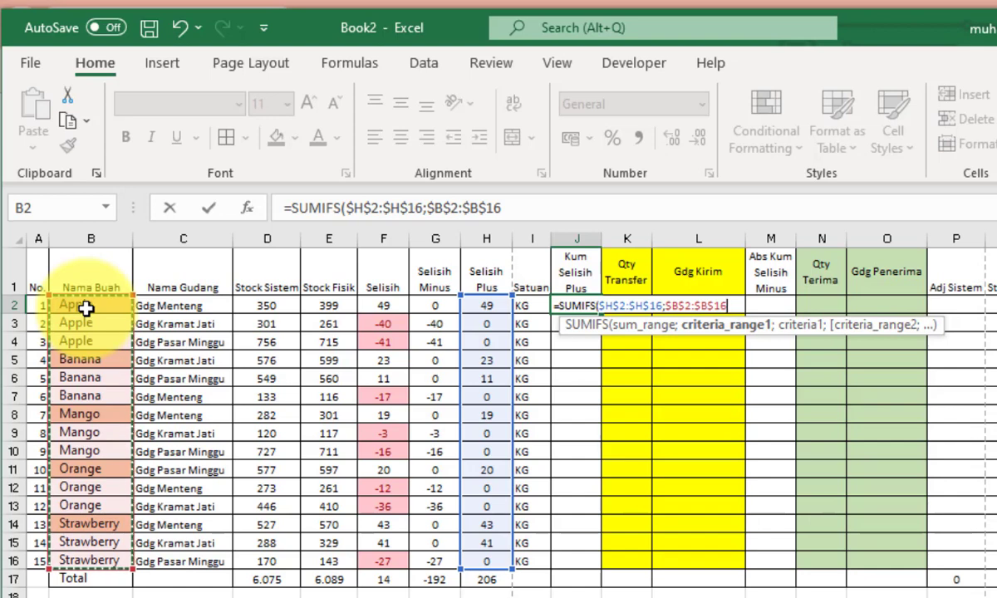
text(;)
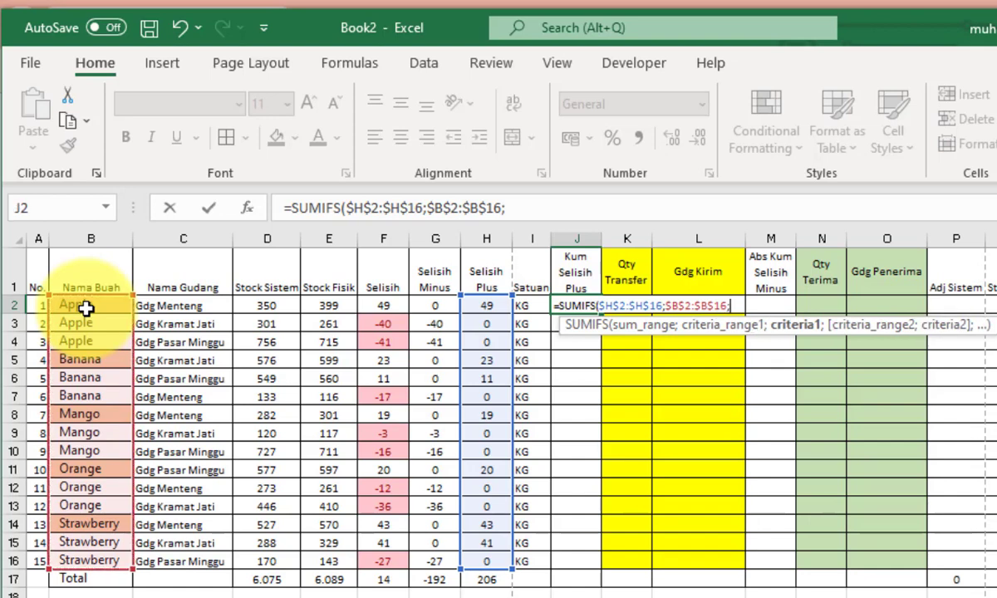
click(86, 305)
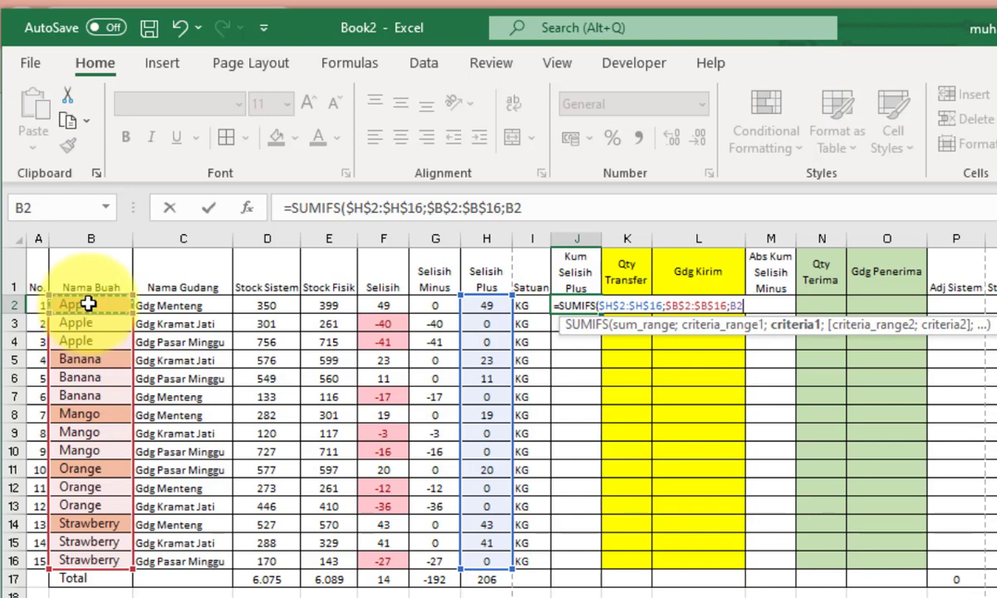
text(;)
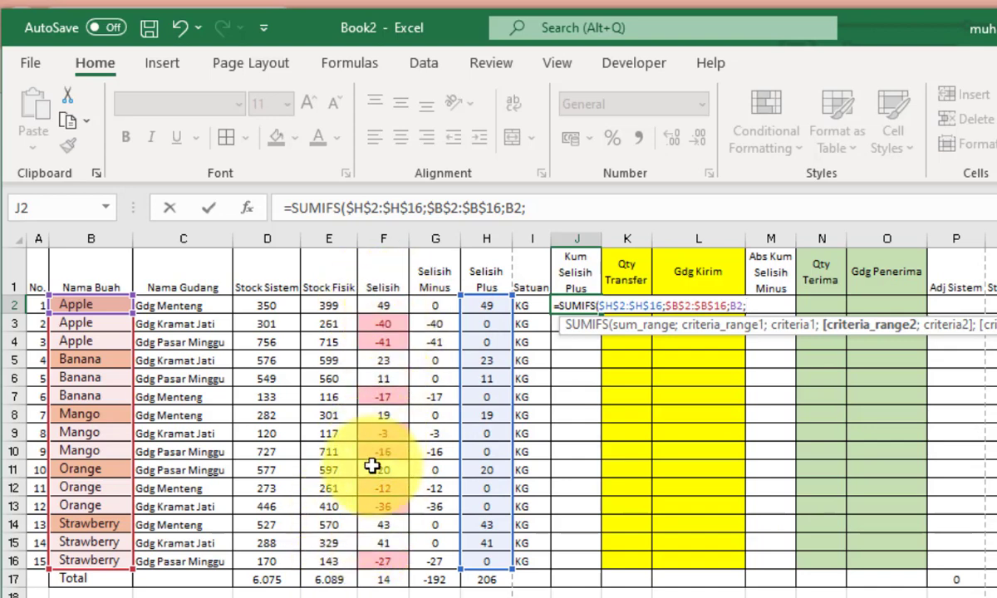
click(568, 218)
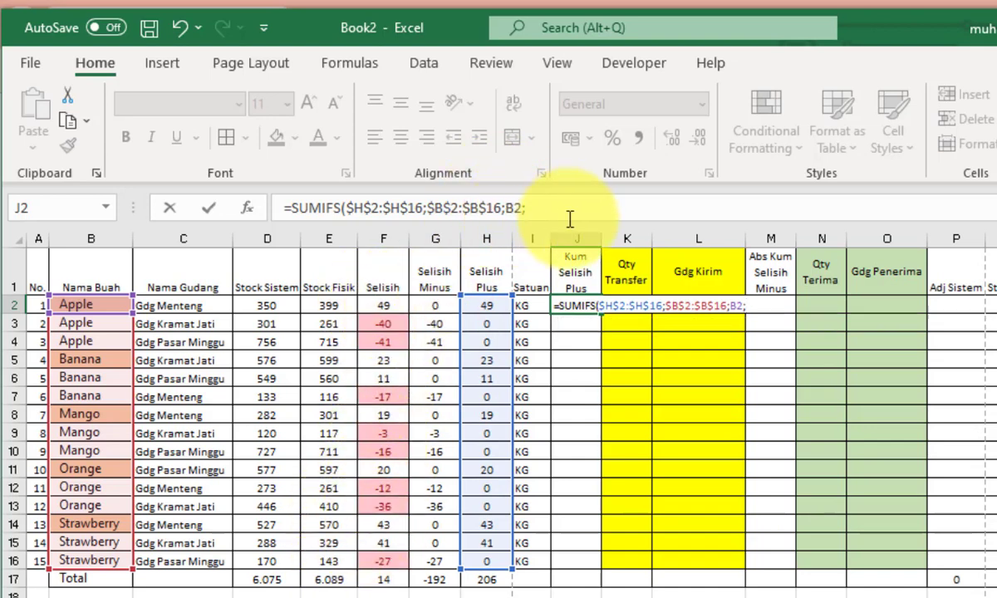
key(BackSpace)
text())
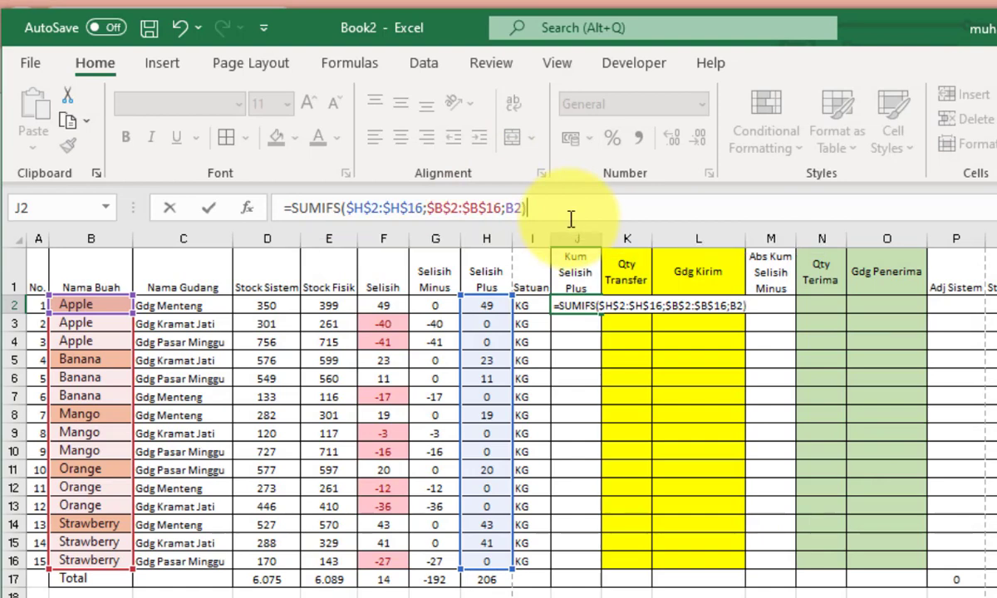
key(Return)
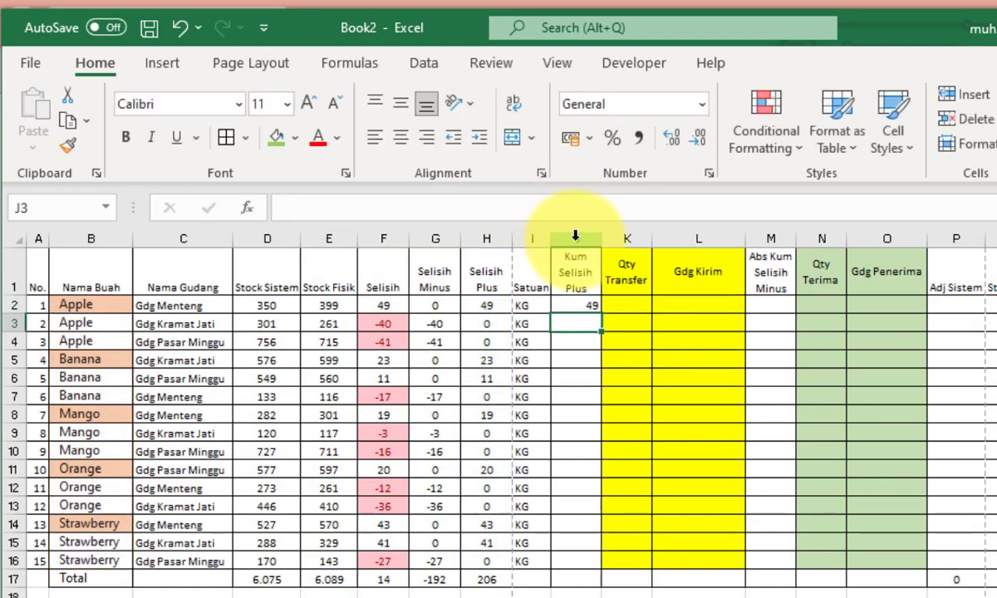
- Copy J2's SUMIFS formula down through J16
click(597, 308)
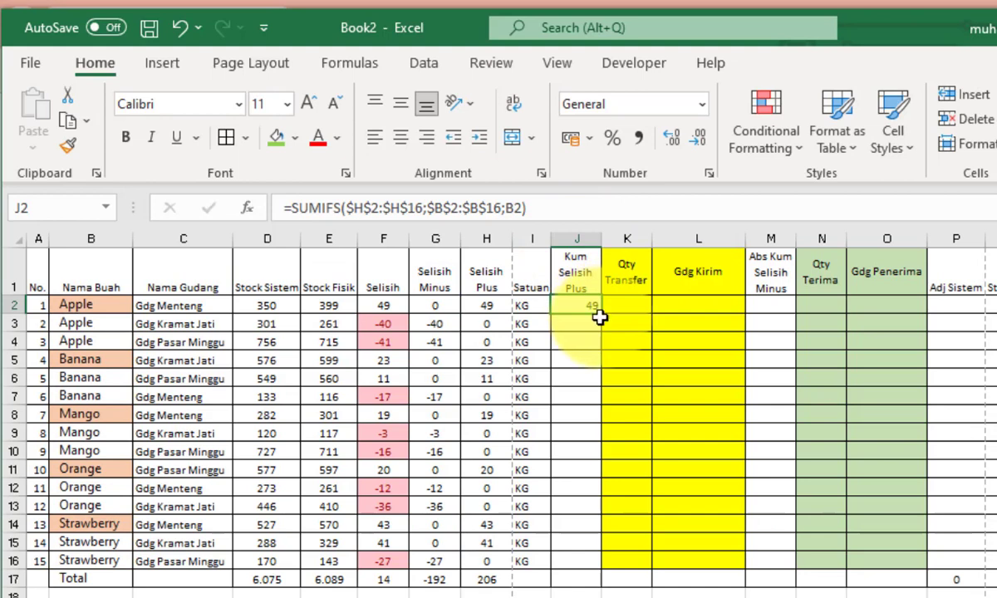
drag(599, 316, 581, 562)
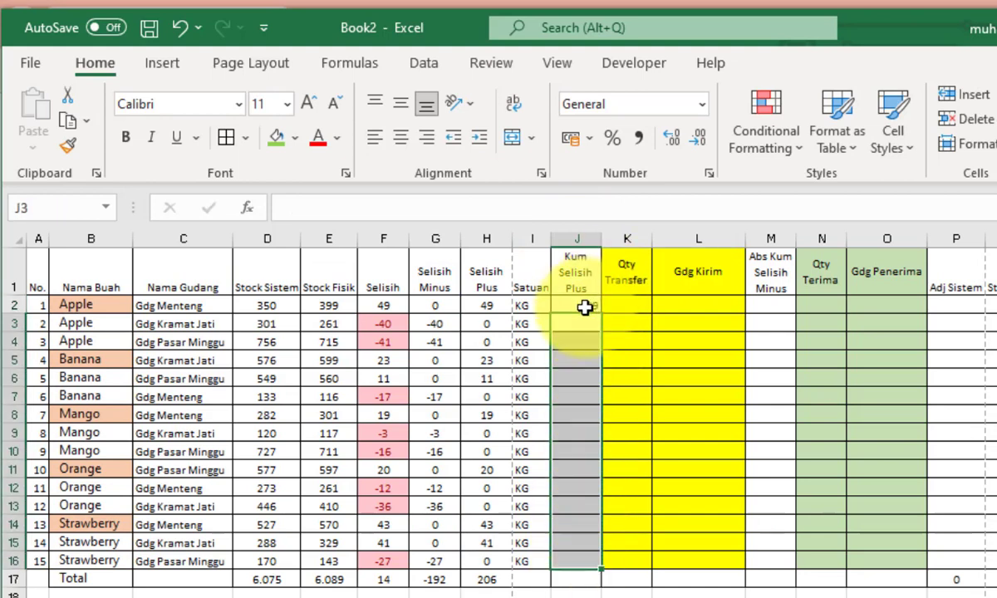
click(585, 307)
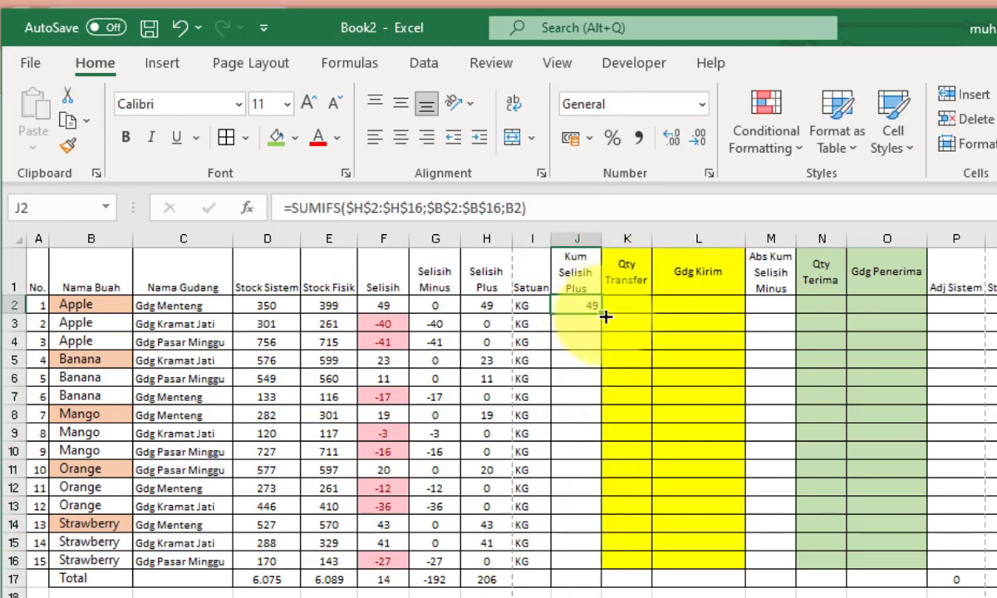
double_click(605, 317)
- Check the copied Kum Selisih Plus formulas in J3, J4, J6 and J15
click(571, 345)
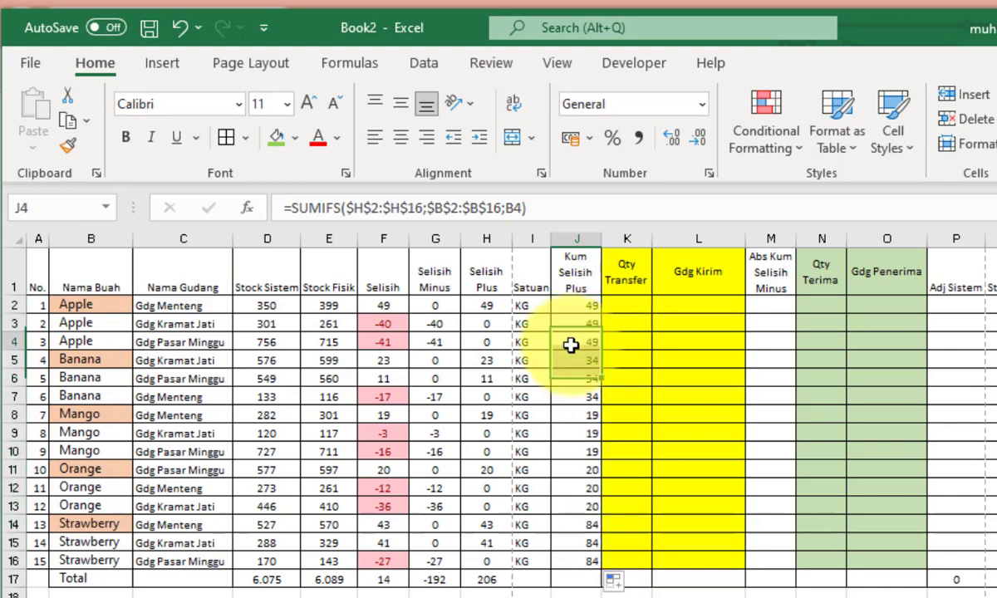
click(475, 304)
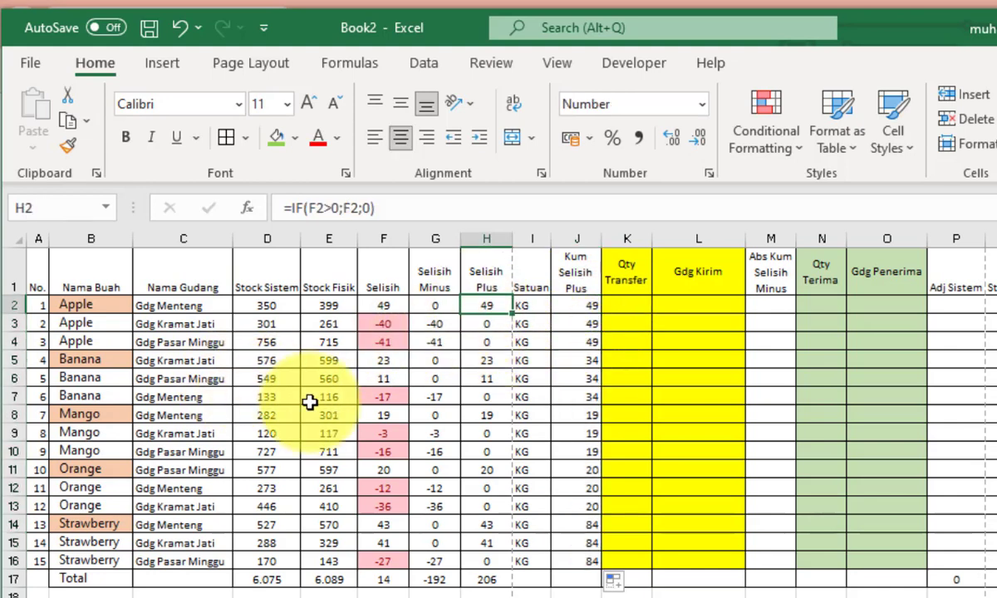
click(574, 374)
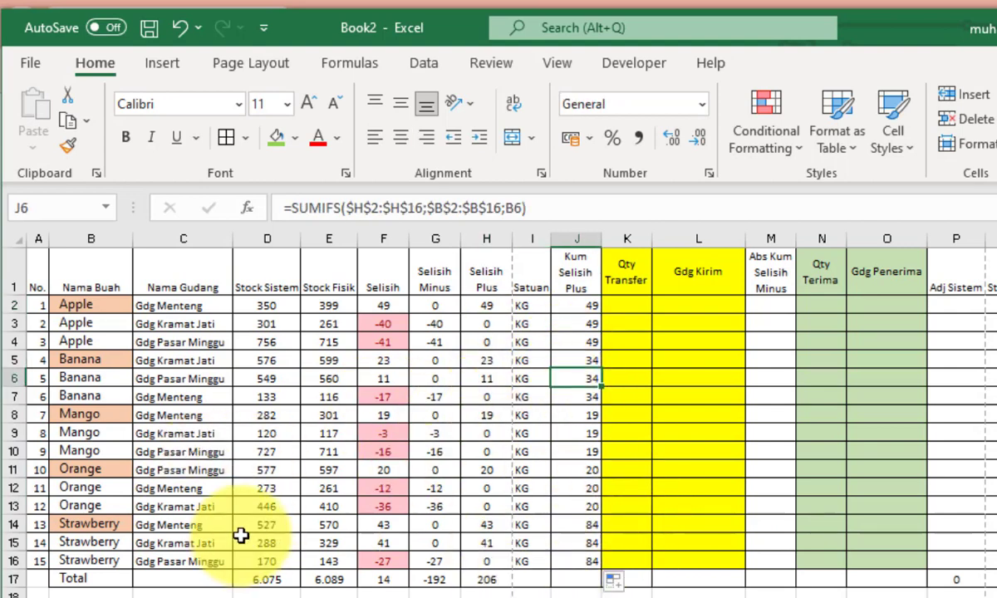
click(580, 544)
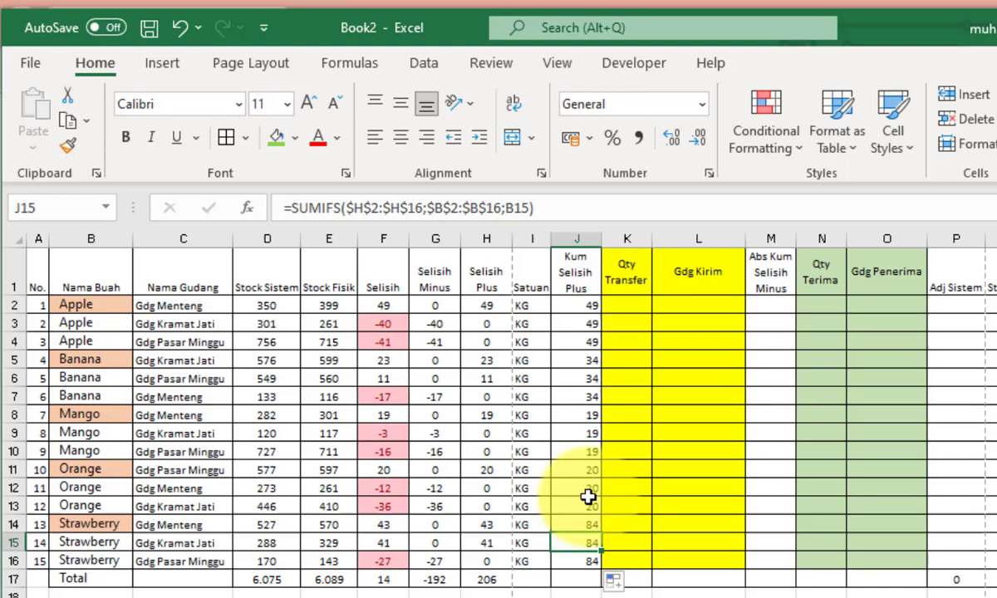
click(621, 309)
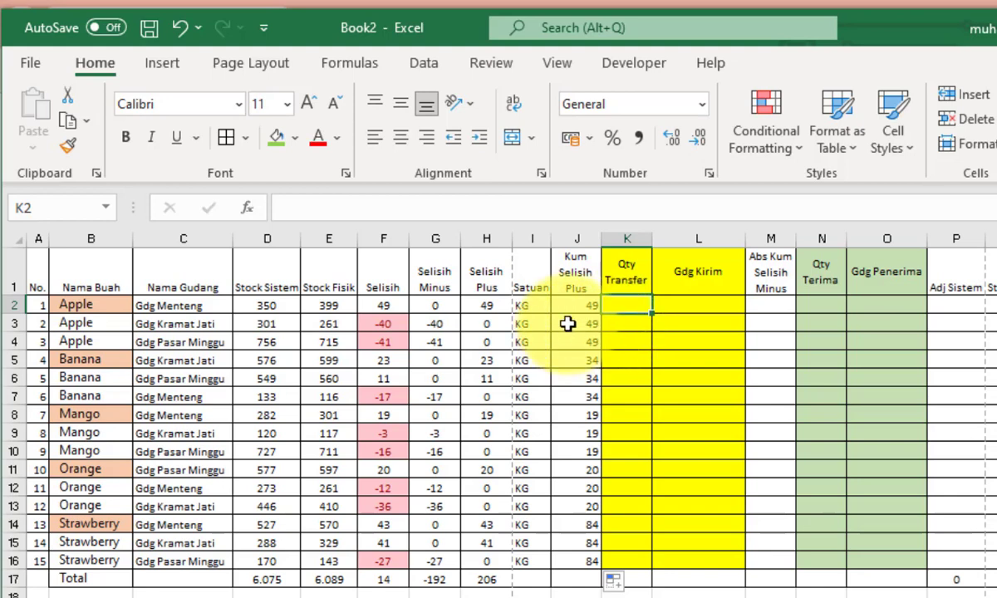
click(572, 324)
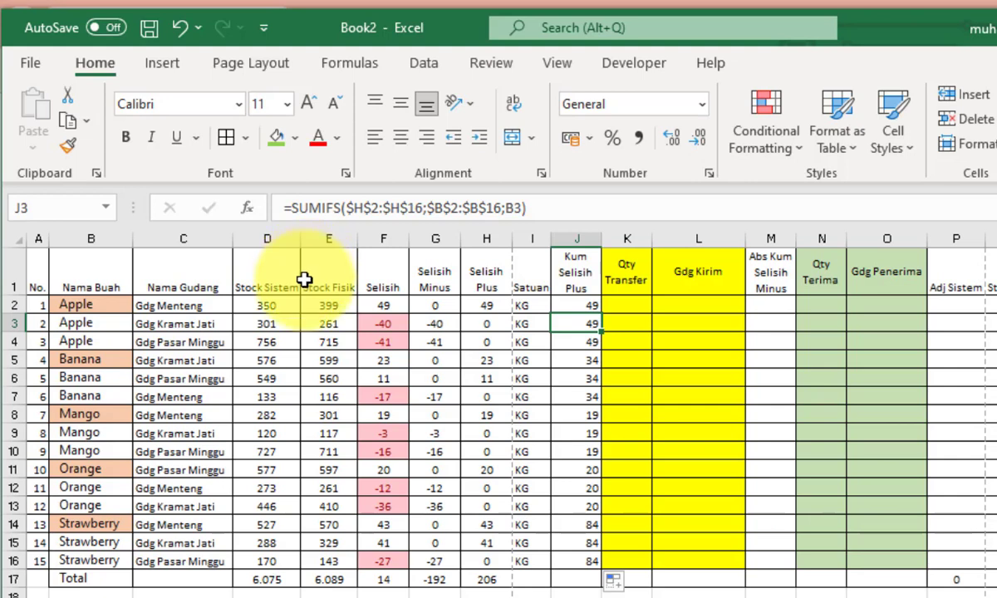
- Begin K2's Qty Transfer formula as =IF(F2<0;MIN(-F2;J2-SUMIF(
click(644, 303)
text(=)
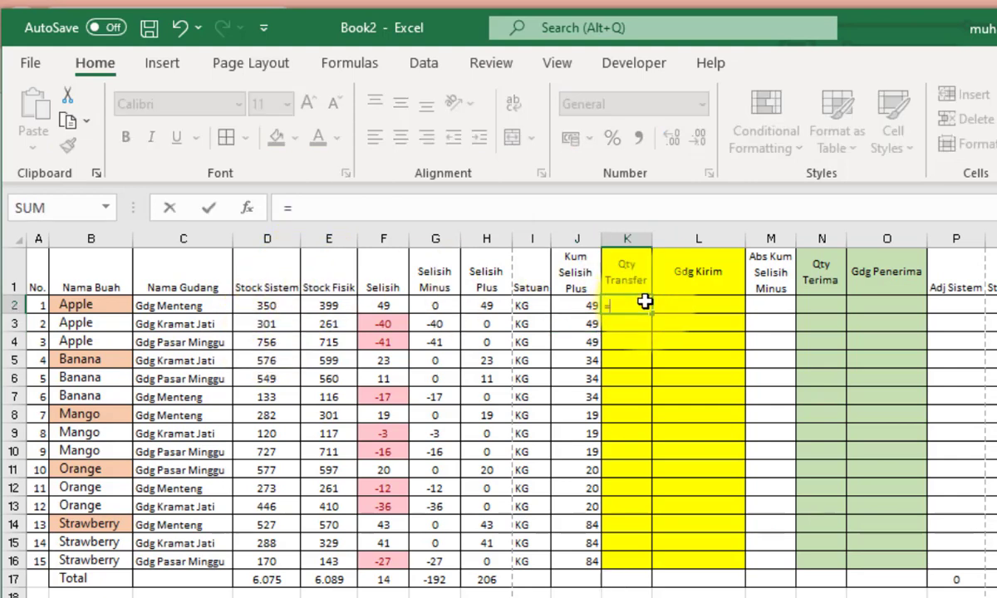
text(IF()
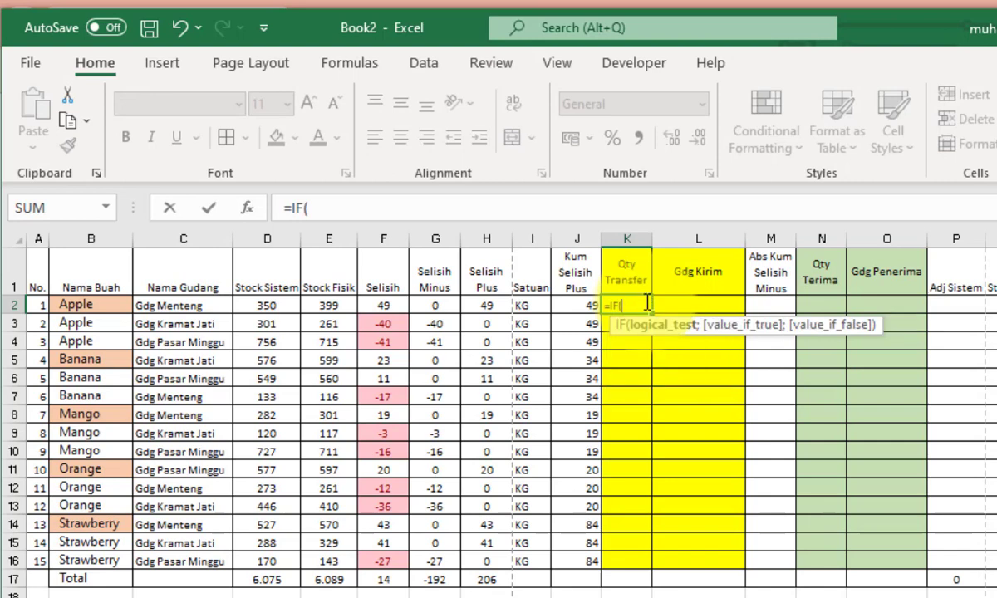
click(367, 305)
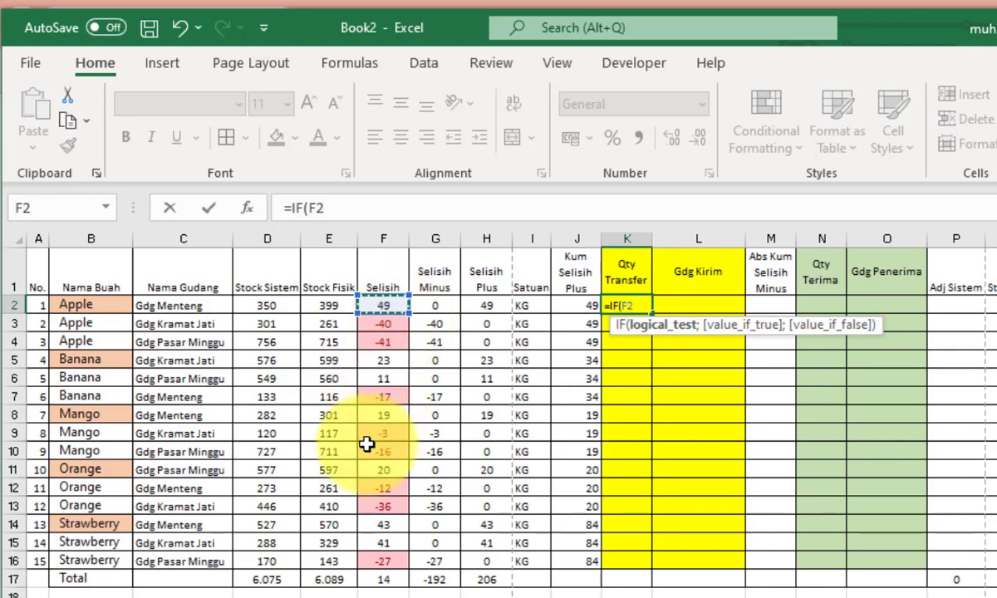
text(<0)
text(;)
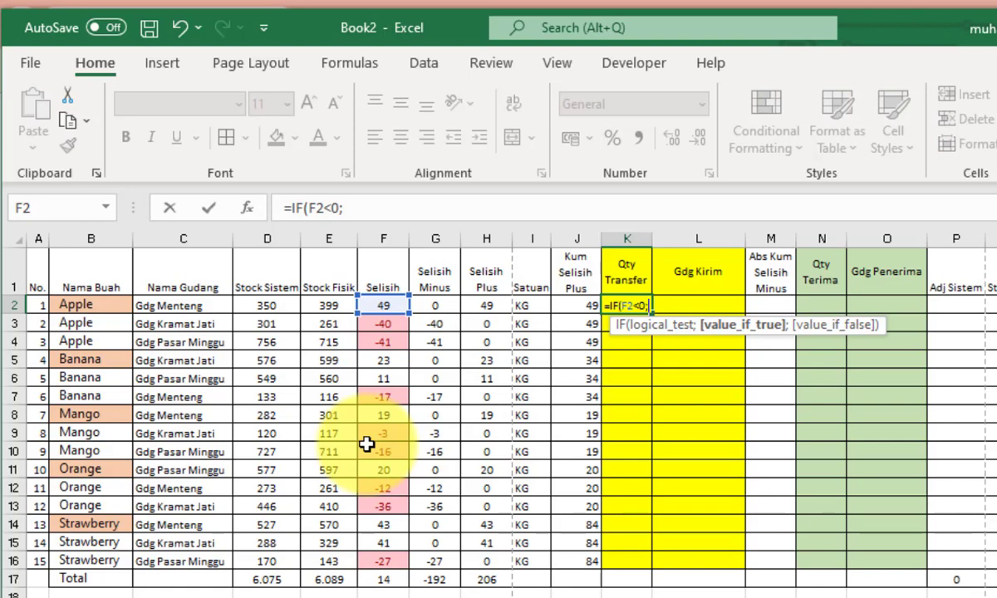
text(MIN)
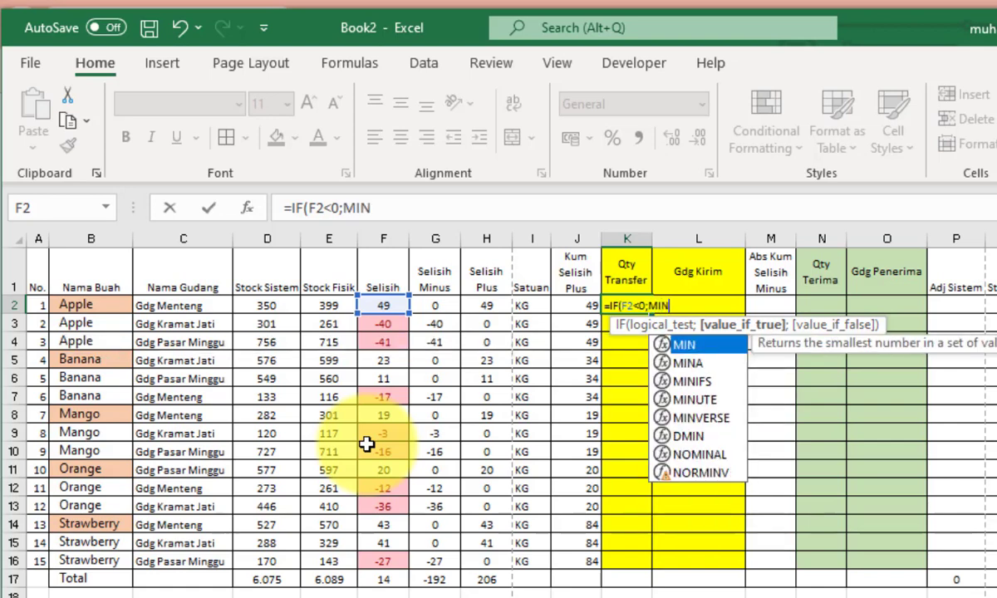
text((-)
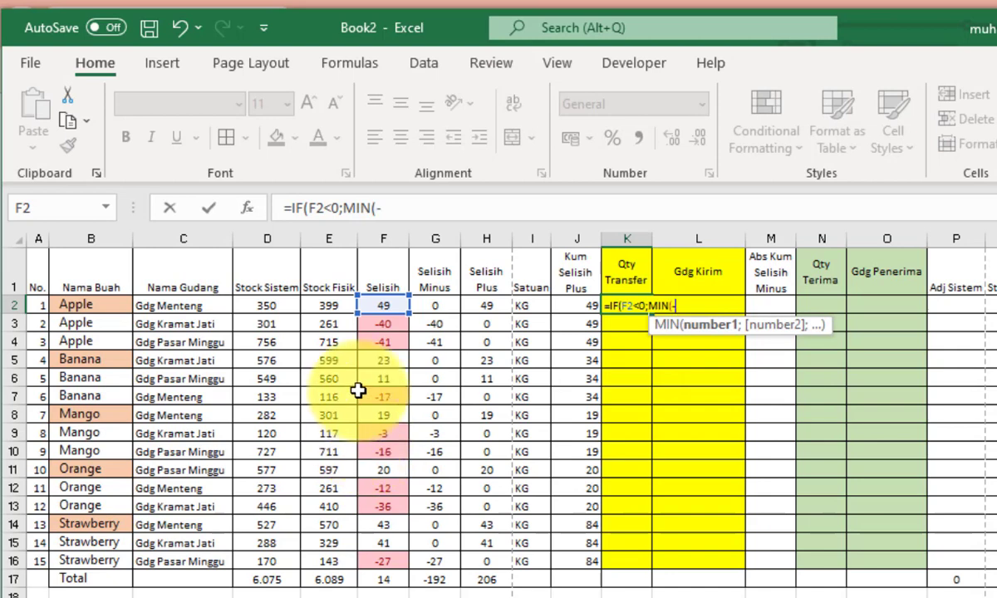
click(391, 304)
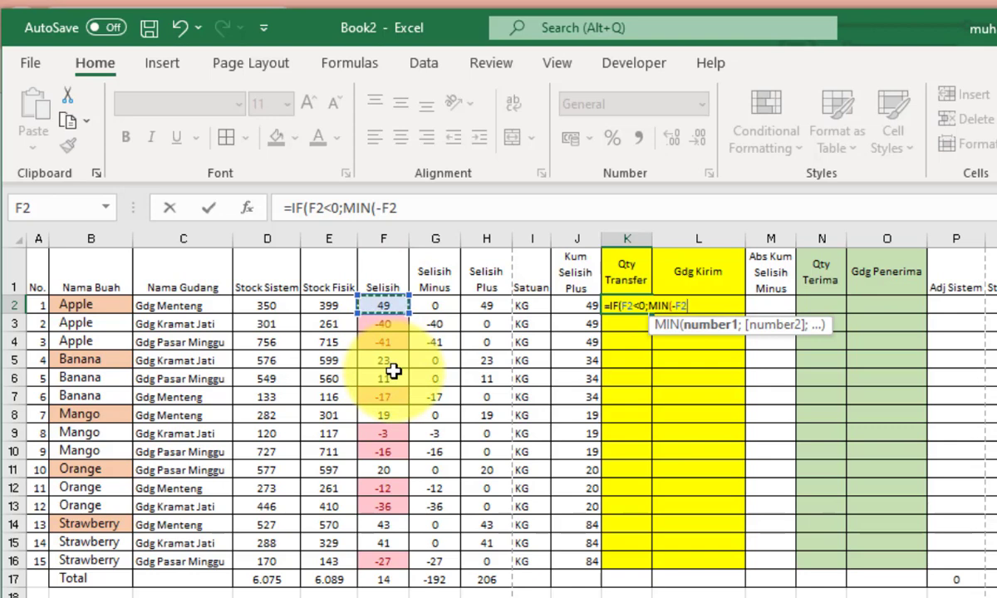
text(;)
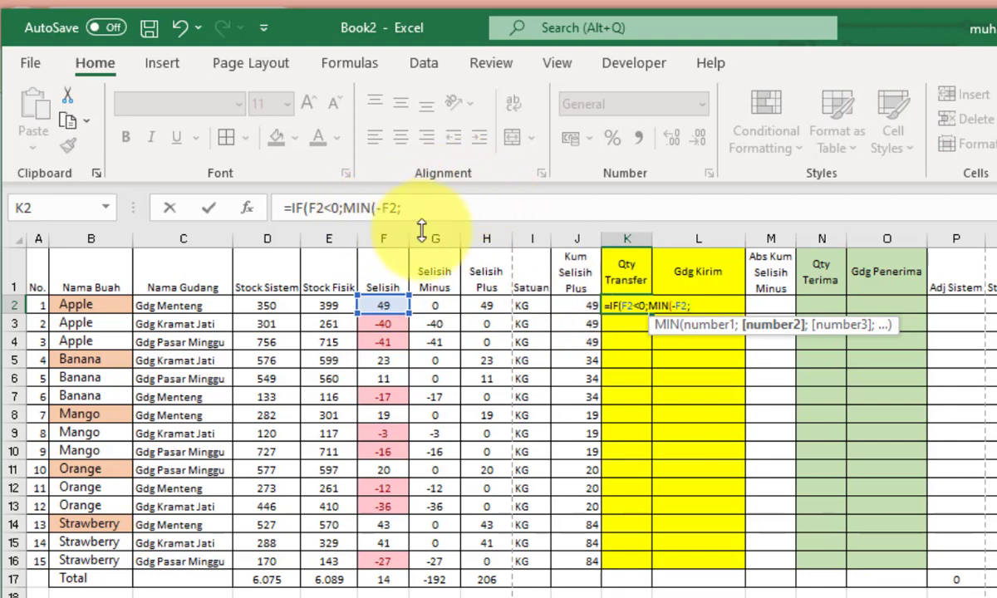
click(587, 307)
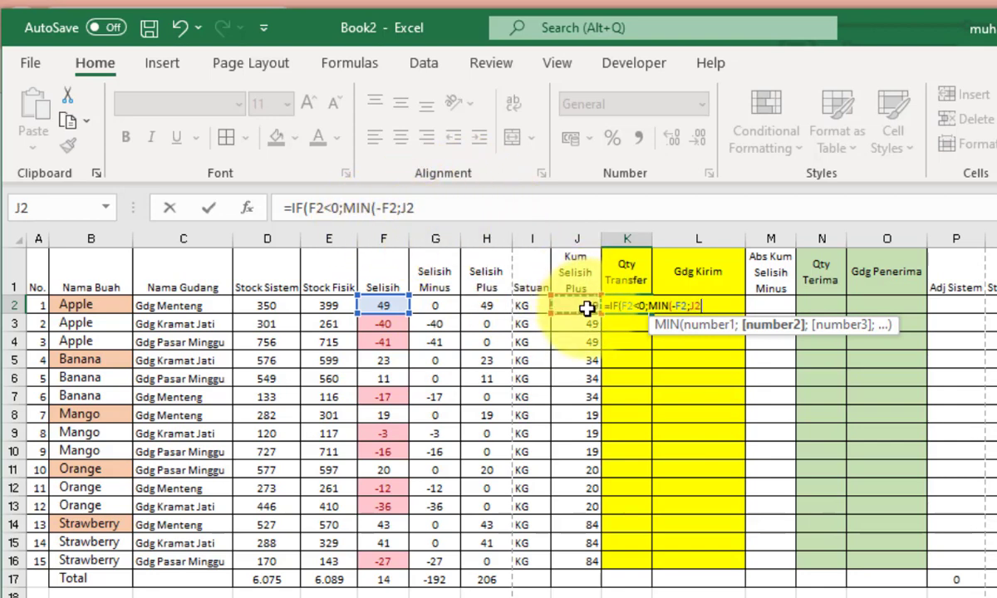
text(-S)
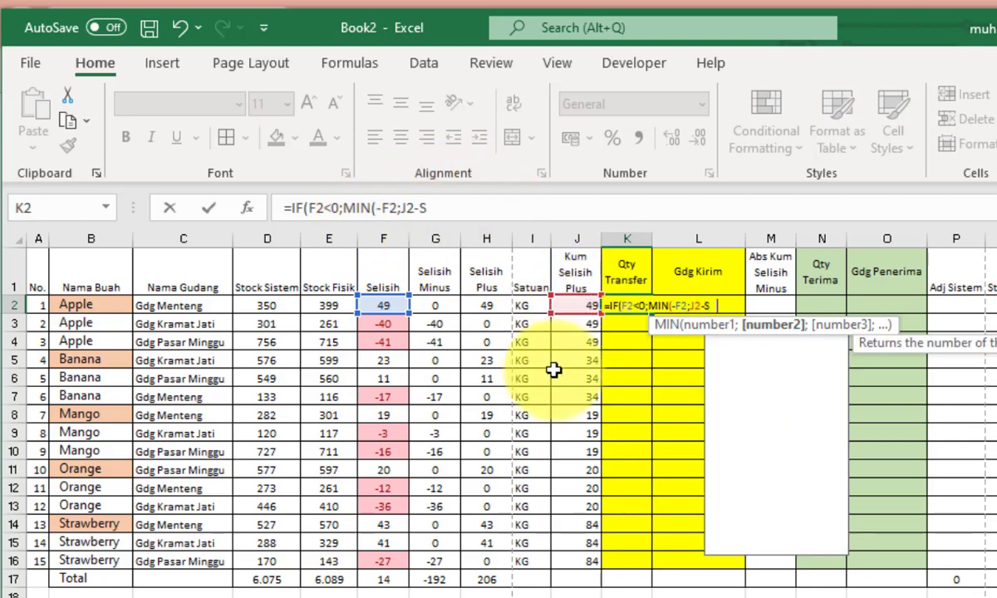
text(UMIF()
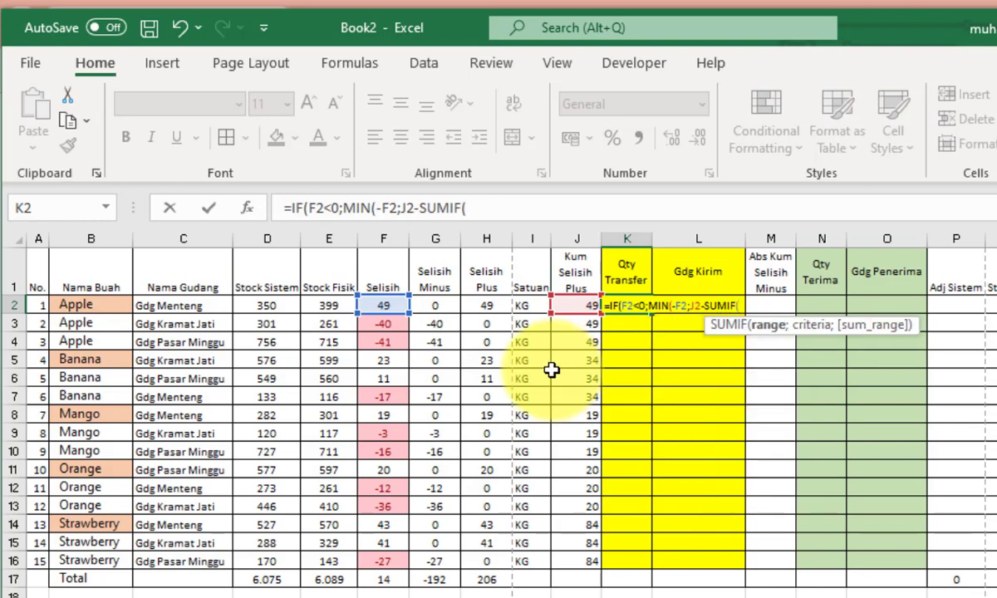
- Add the expanding SUMIF criteria range $B$1:B1 with criterion B2 to the K2 formula
click(89, 262)
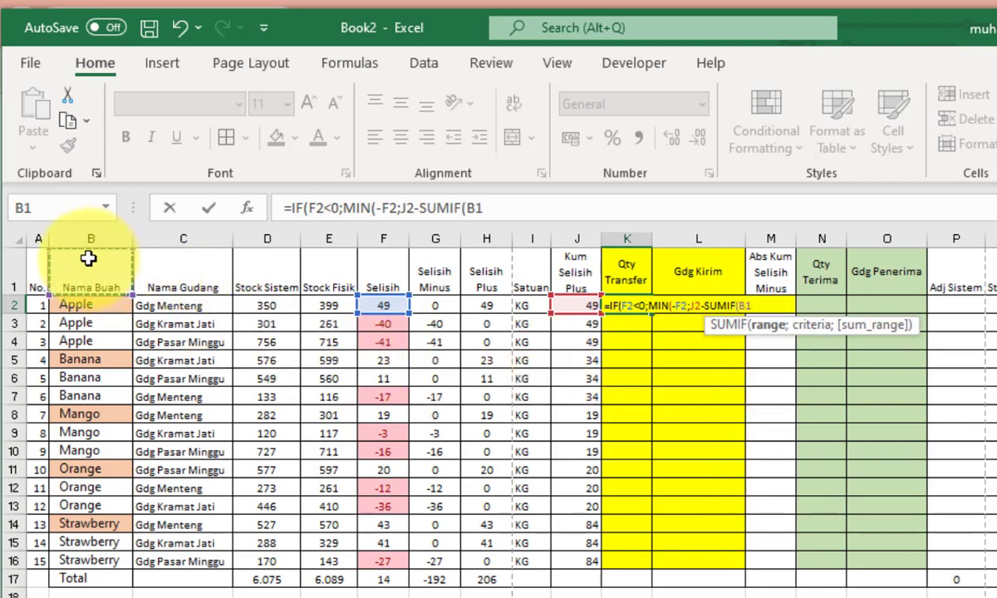
drag(89, 260, 89, 260)
text(;)
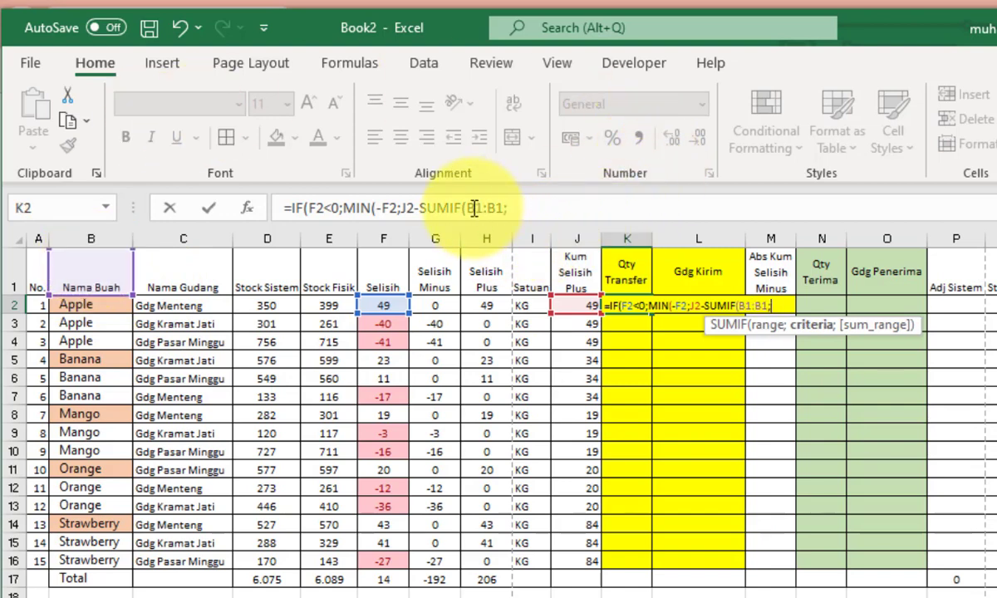
click(446, 208)
text($B)
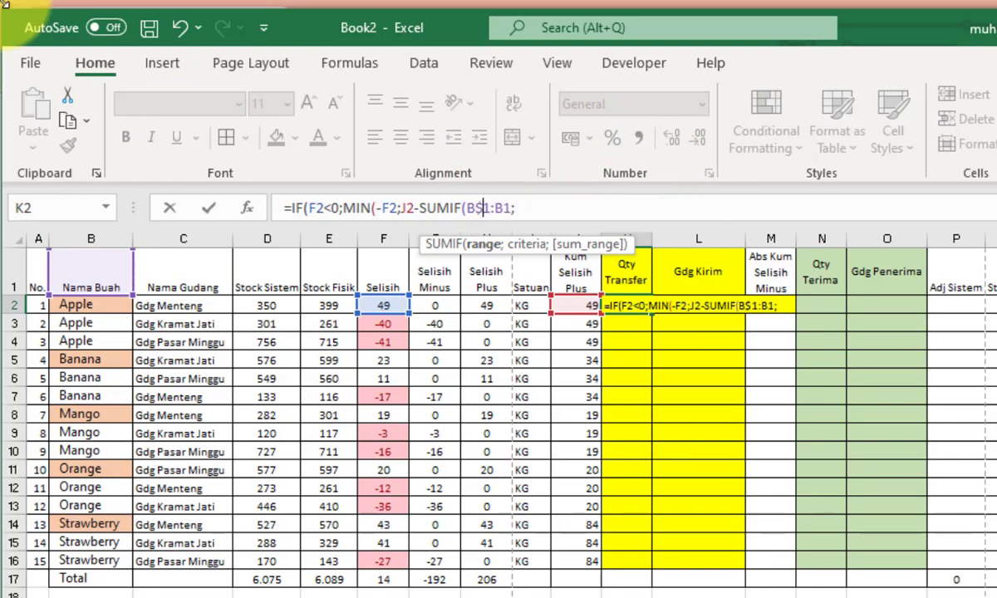
text($)
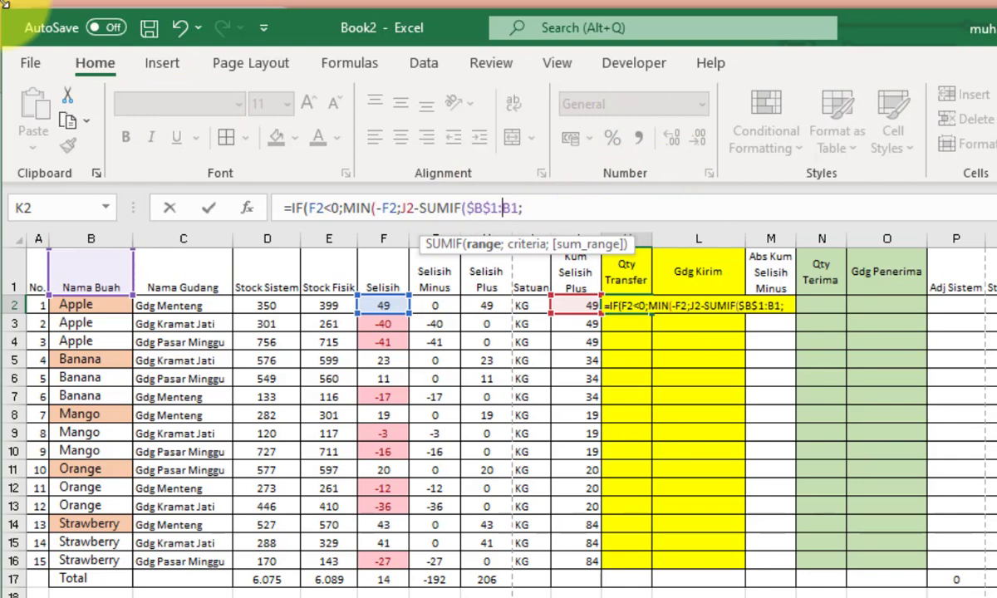
click(523, 208)
text(B)
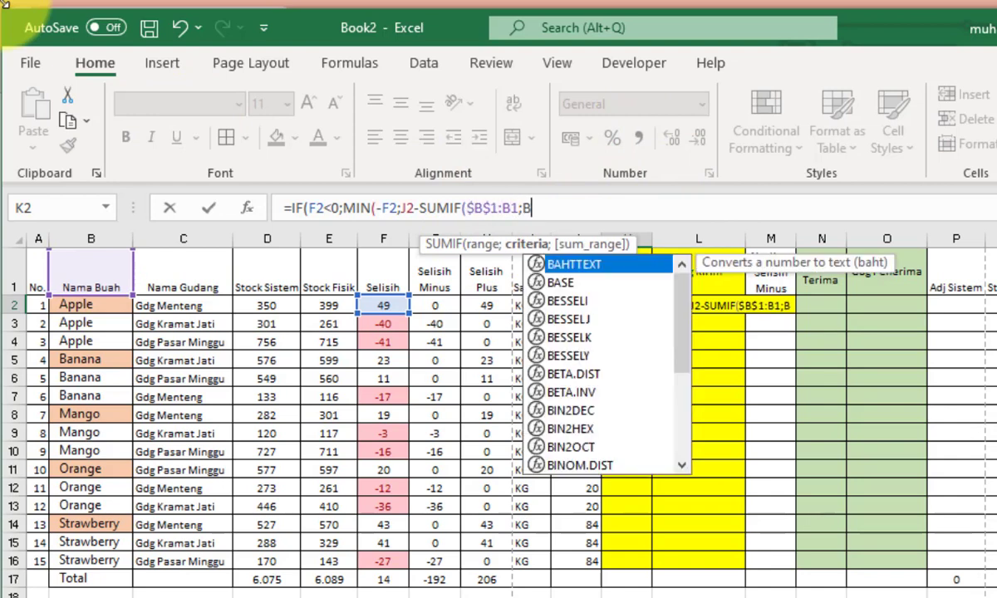
text(2;)
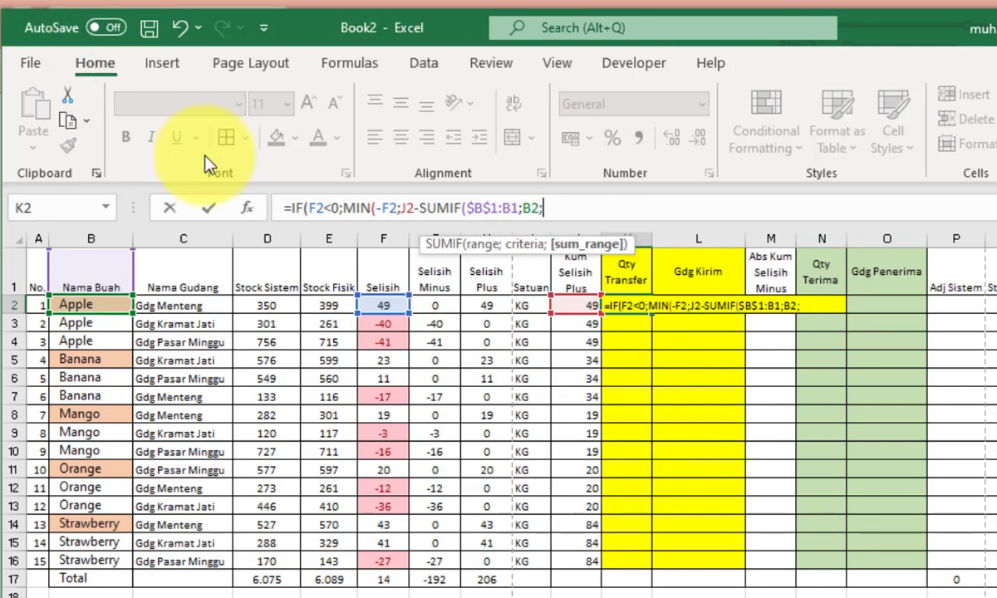
- Add the anchored sum range $K$1:K1, close the IF with 0 as the else result, and commit K2
click(619, 267)
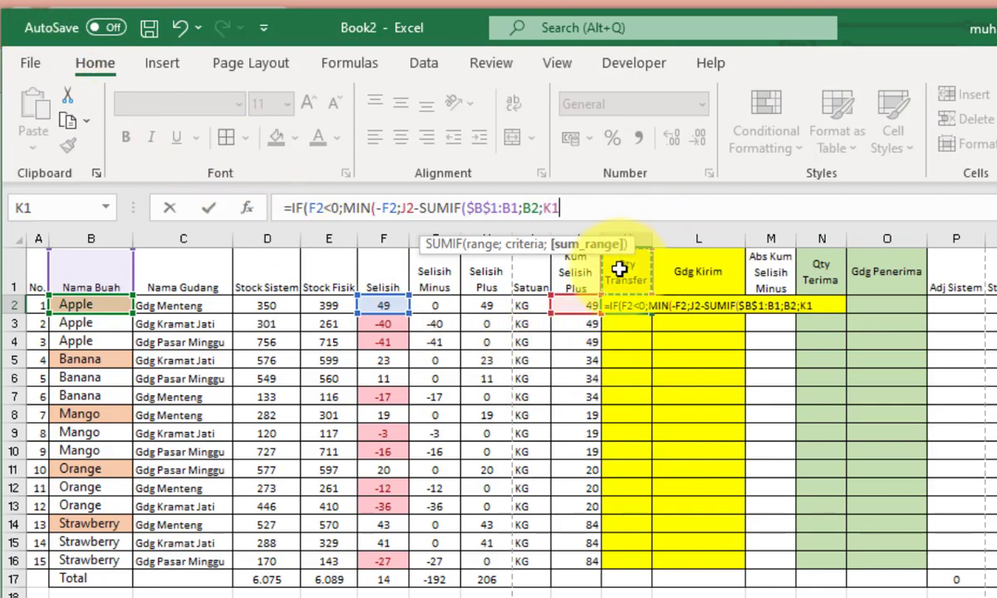
text(:)
click(619, 267)
text())
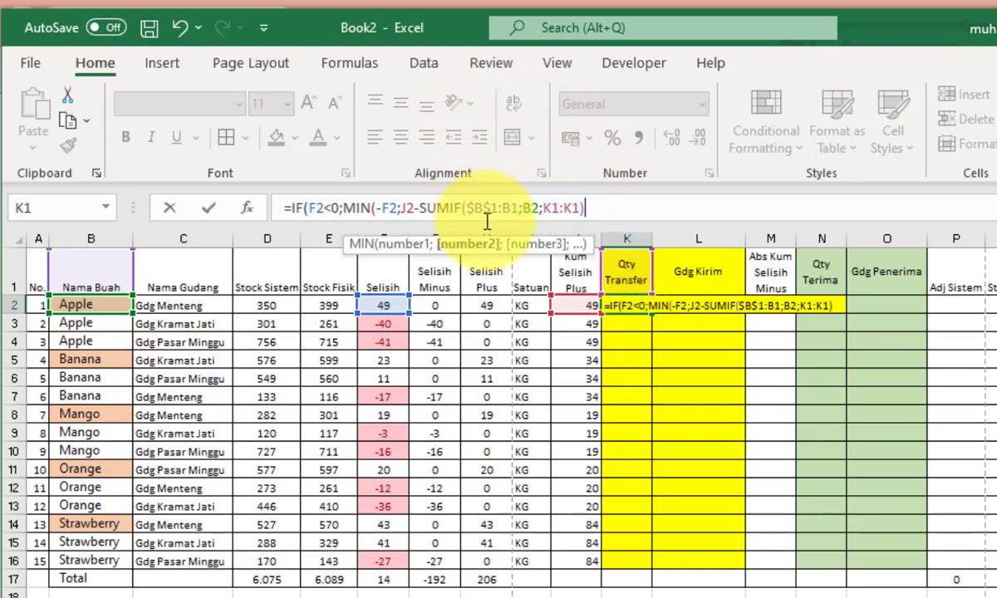
click(551, 212)
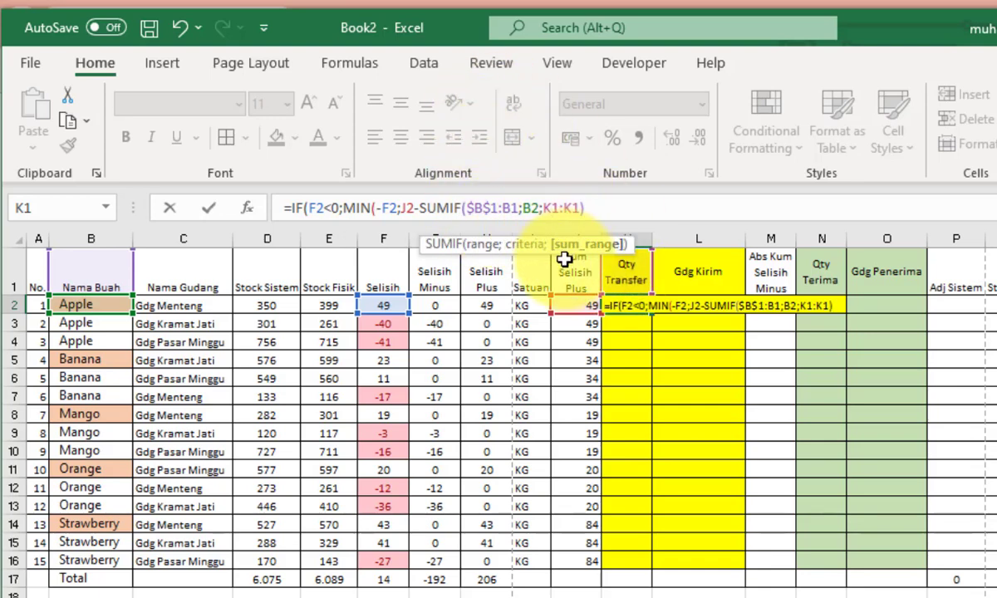
text($B)
text($K$)
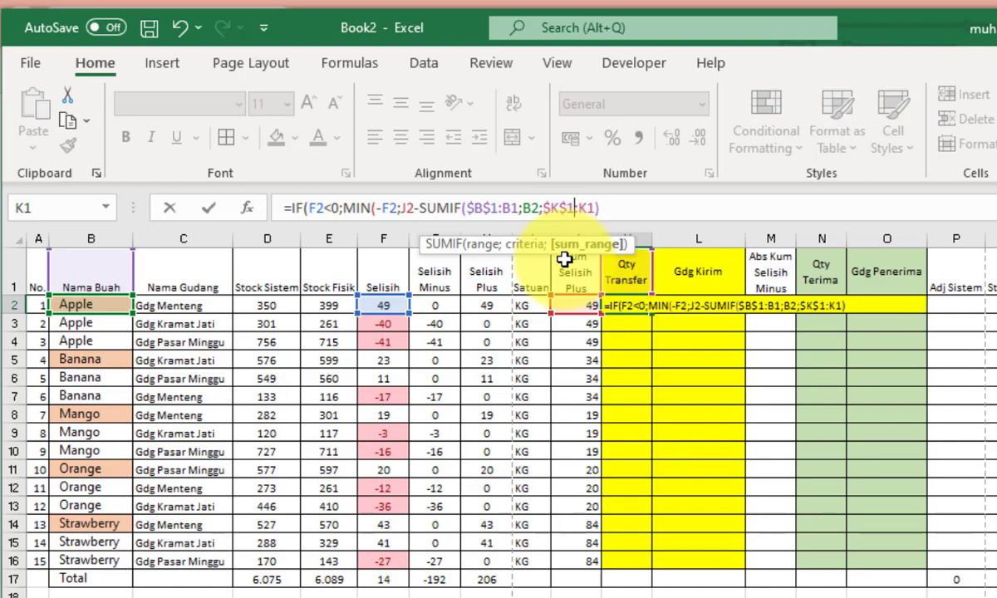
key(Right)
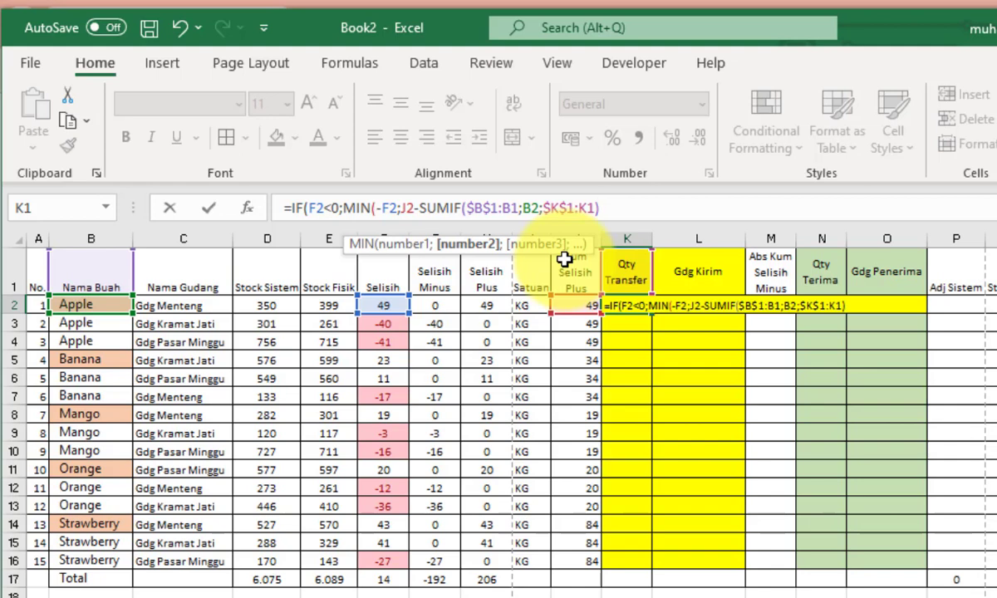
text())
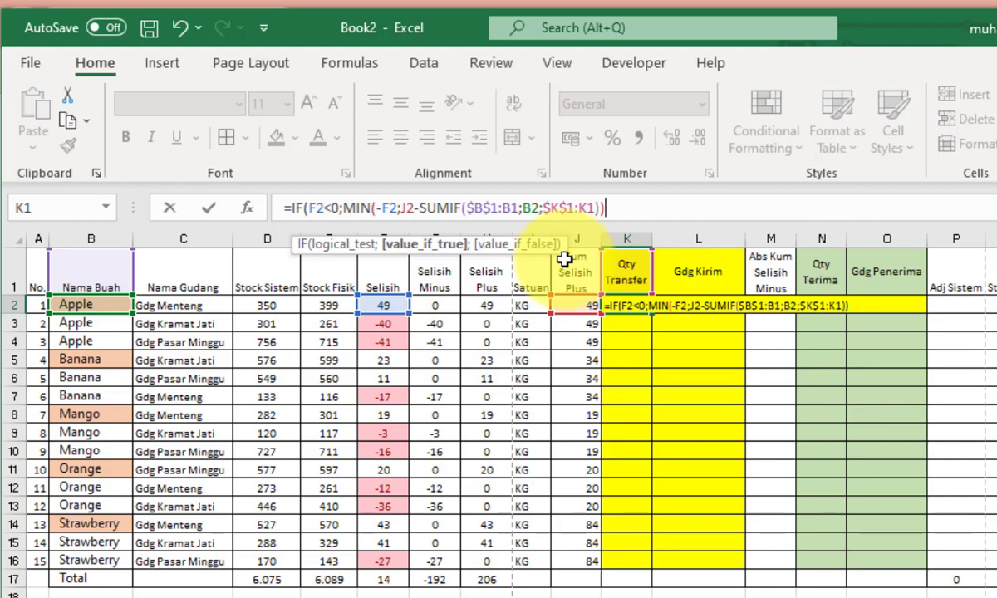
text(;0))
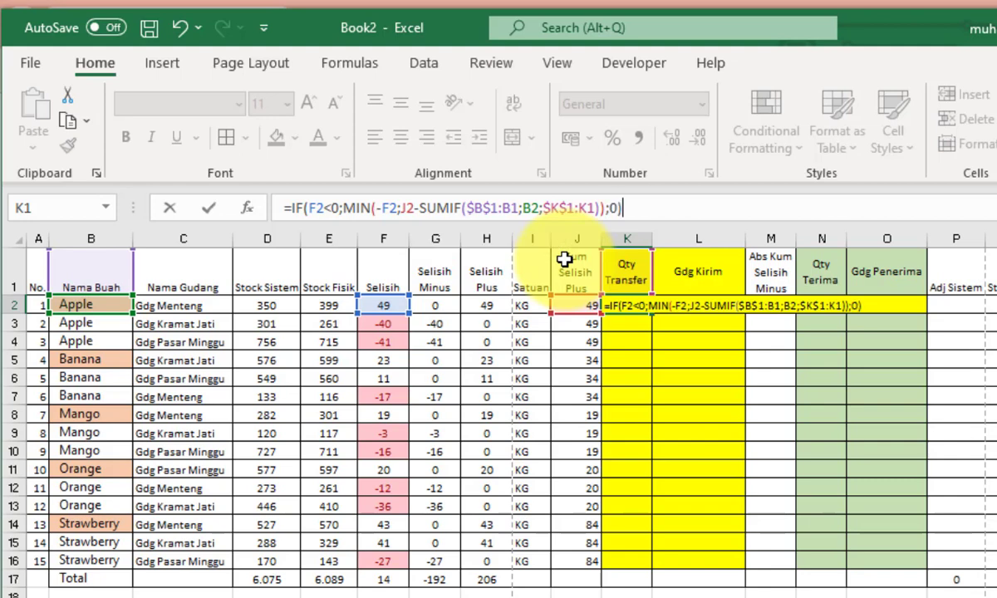
key(Return)
key(Up)
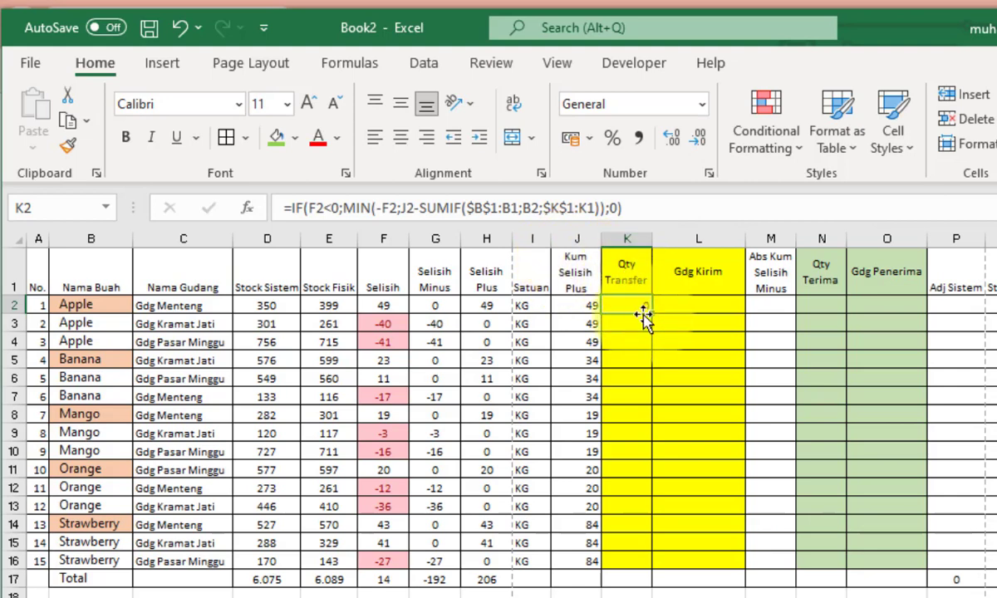
- Copy the Qty Transfer formula down to K16 and clear the Gdg Kirim entries in L2:L16
drag(650, 313, 612, 573)
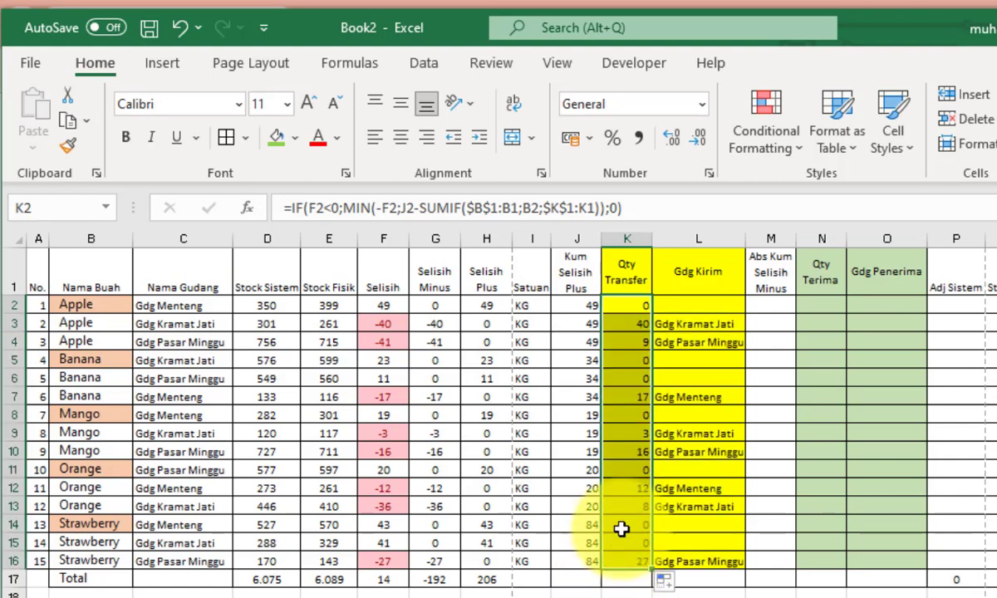
click(690, 288)
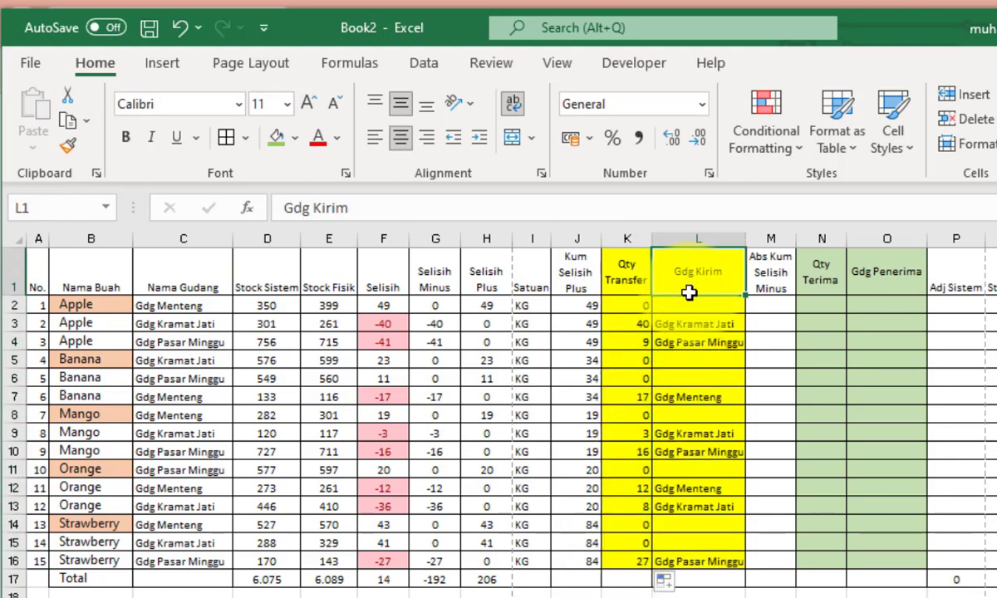
click(678, 309)
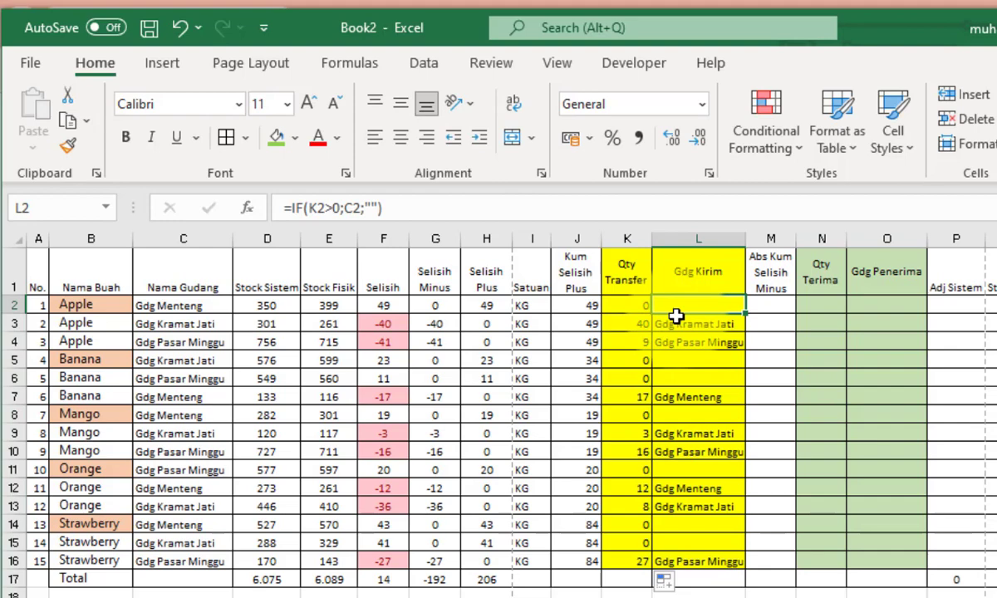
key(ctrl+shift+Down)
key(Delete)
- Select and review the Gdg Penerima cells from row 2 downward, then return left along row 2
key(Right)
key(Right)
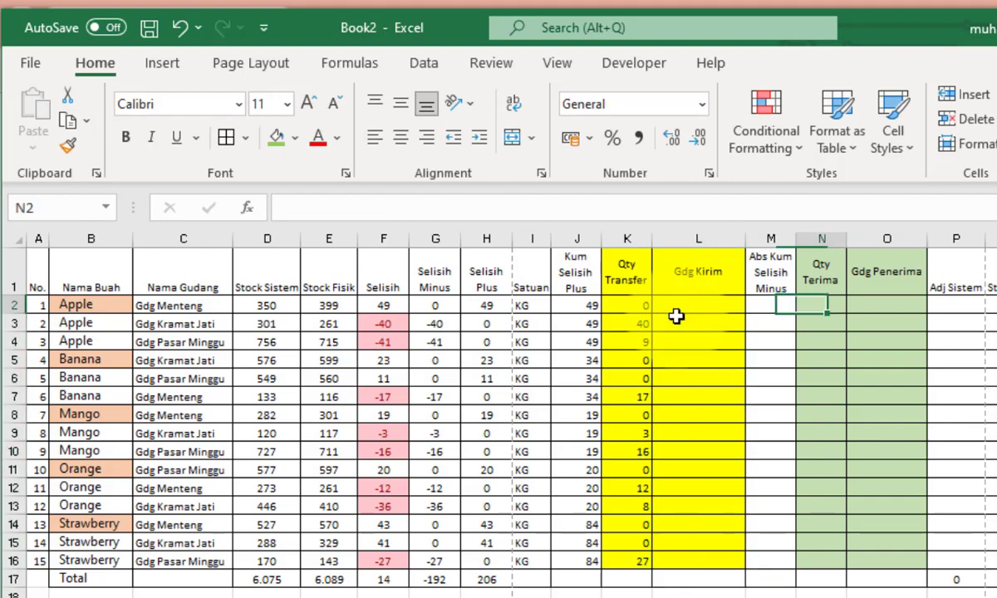
key(Right)
key(ctrl+shift+Down)
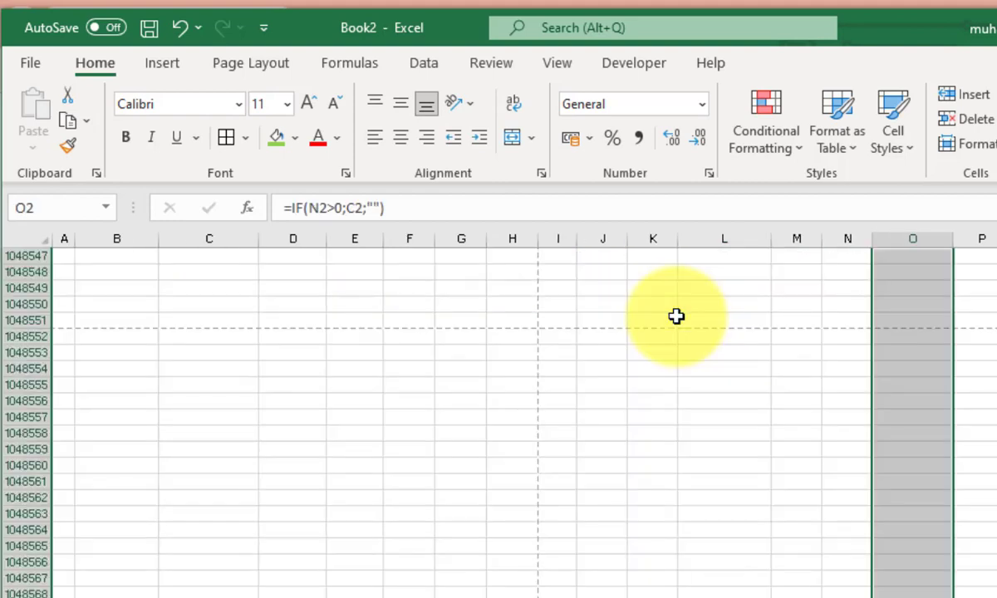
key(ctrl+Up)
key(Down)
key(shift+Down)
key(shift+Down)
key(shift+Down)
key(shift+Down)
key(shift+Down)
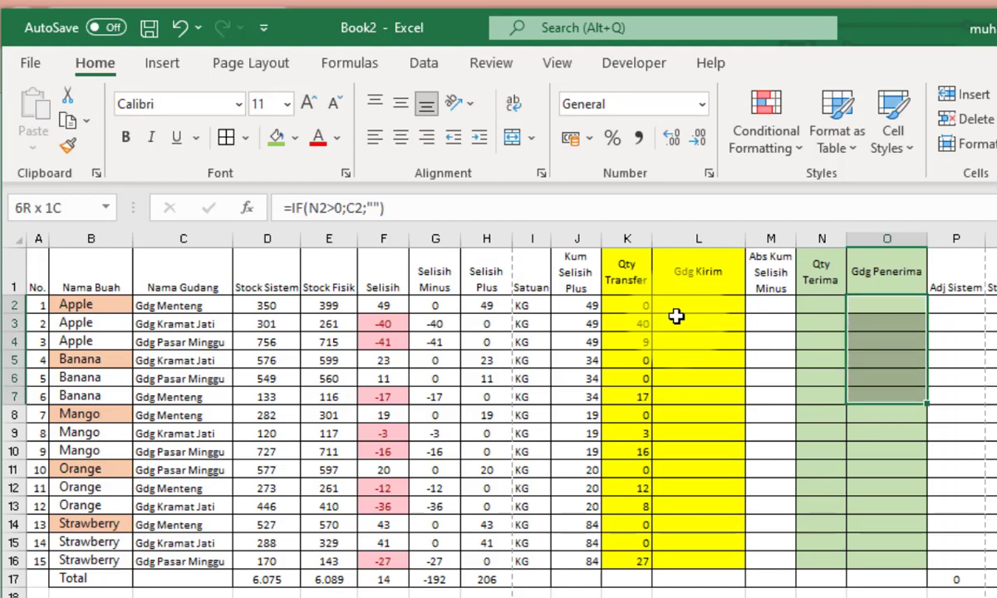
key(shift+Down)
key(shift+Down)
key(shift+Down)
key(shift+Down)
key(shift+Down)
key(shift+Down)
key(shift+Down)
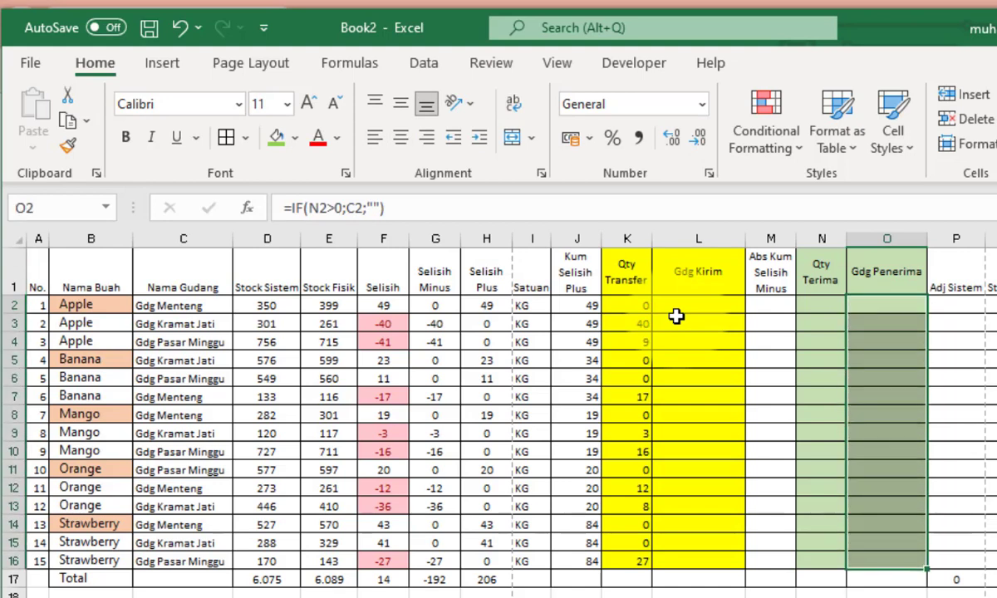
key(Left)
key(Left)
key(Left)
key(Left)
key(Left)
key(Left)
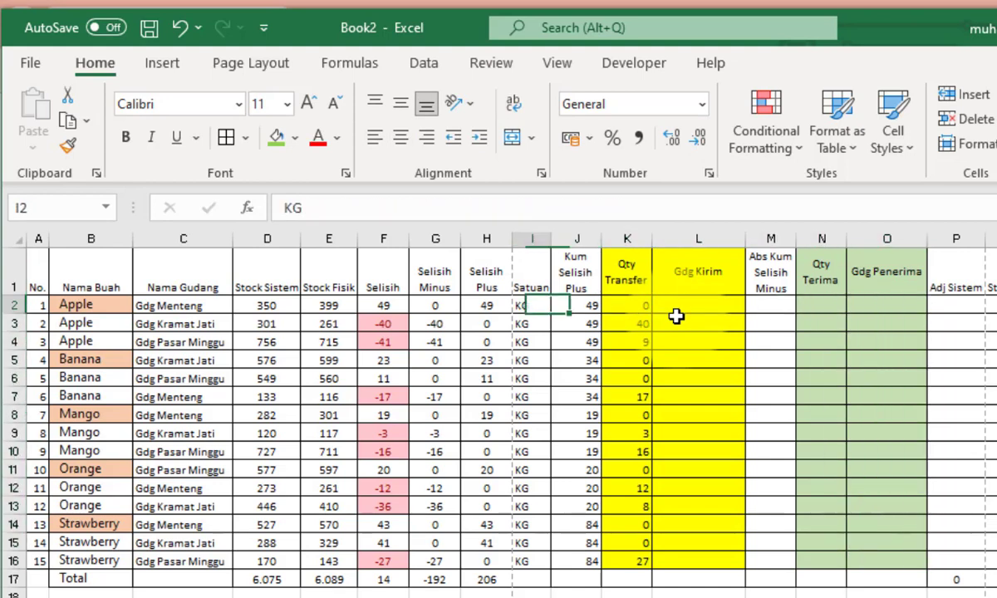
key(Left)
key(Left)
key(Left)
key(Left)
key(Left)
key(Left)
key(Left)
key(Left)
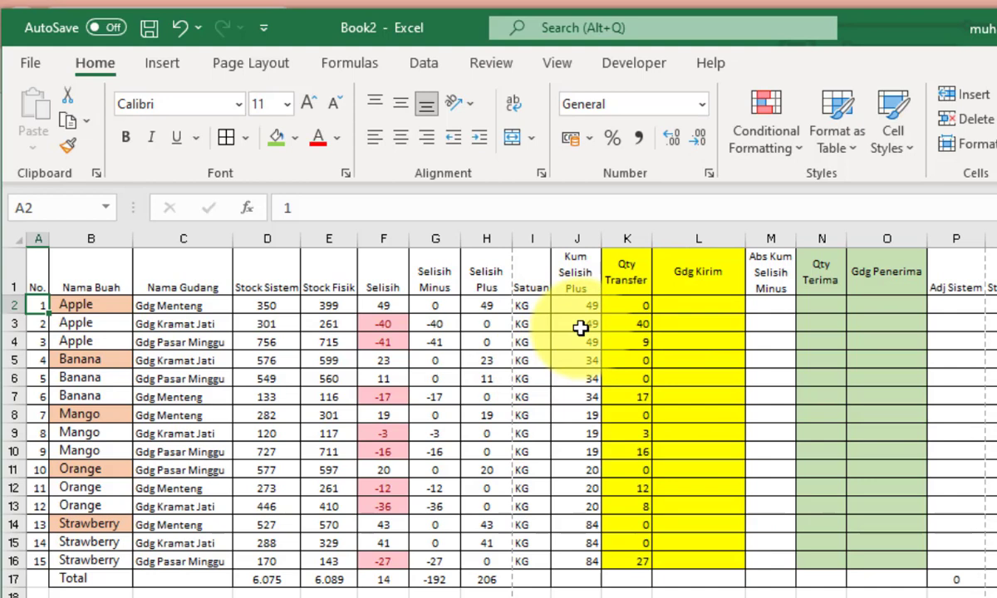
click(580, 328)
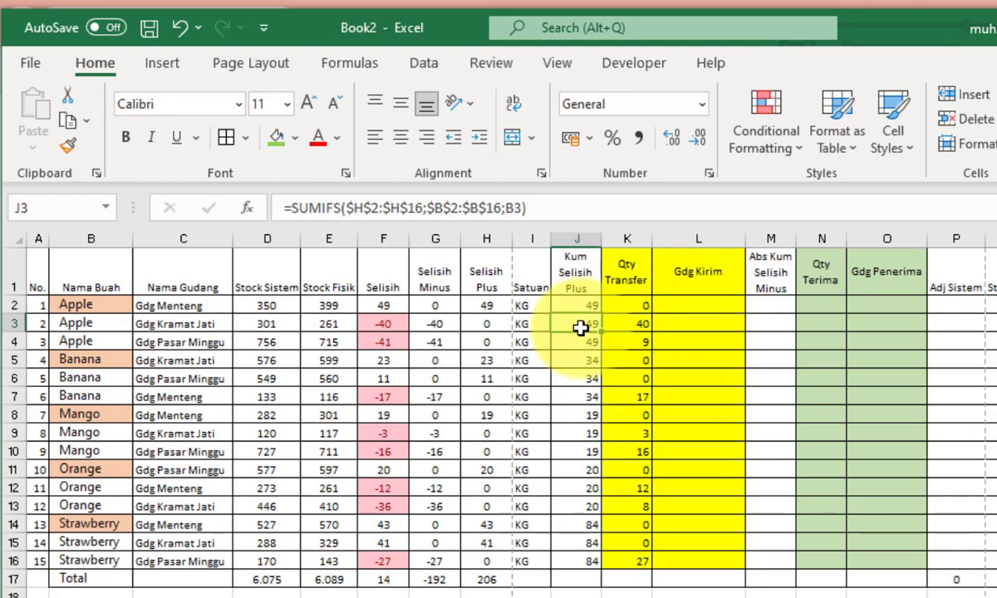
click(630, 330)
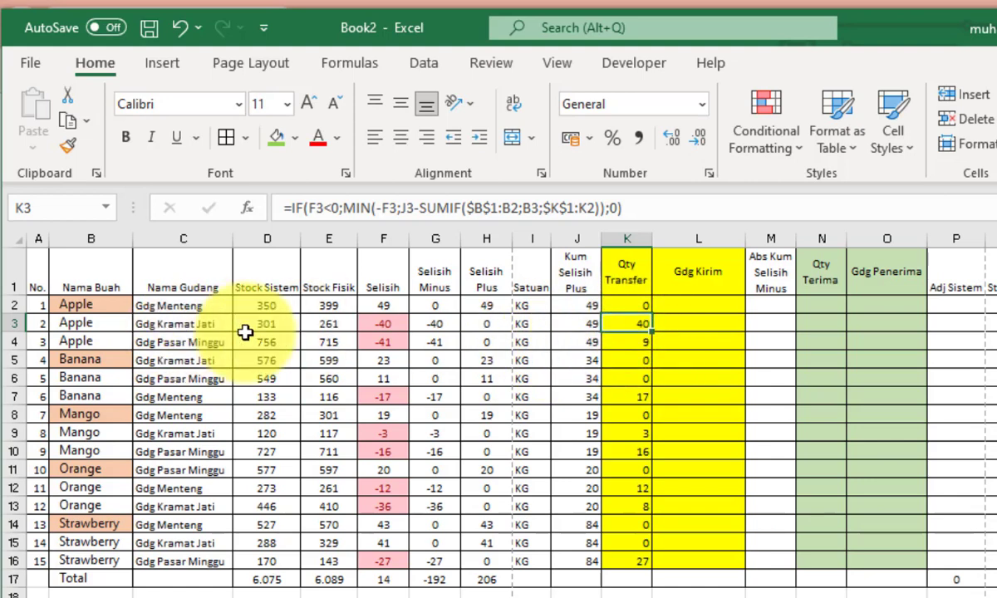
click(638, 345)
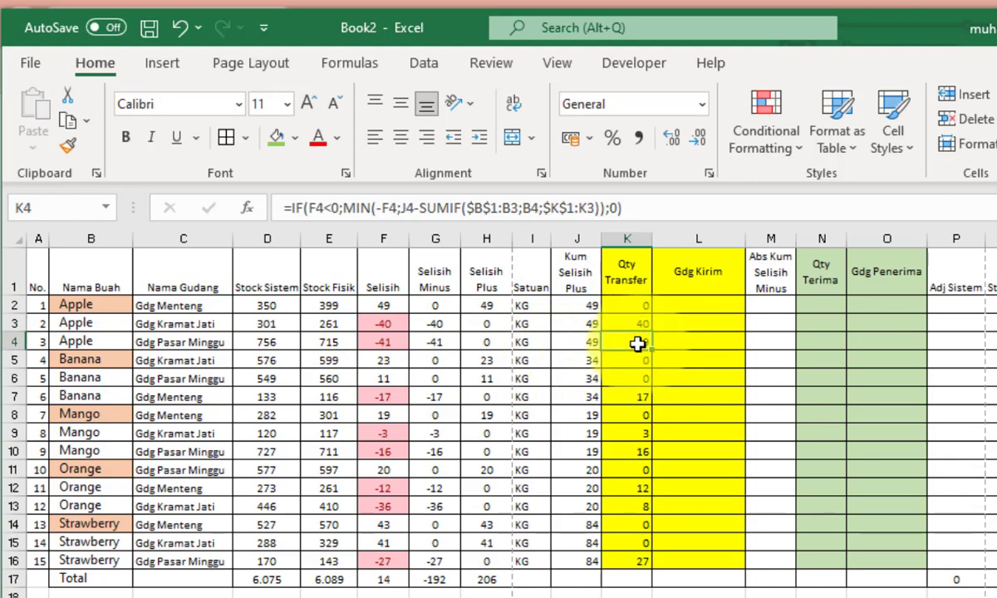
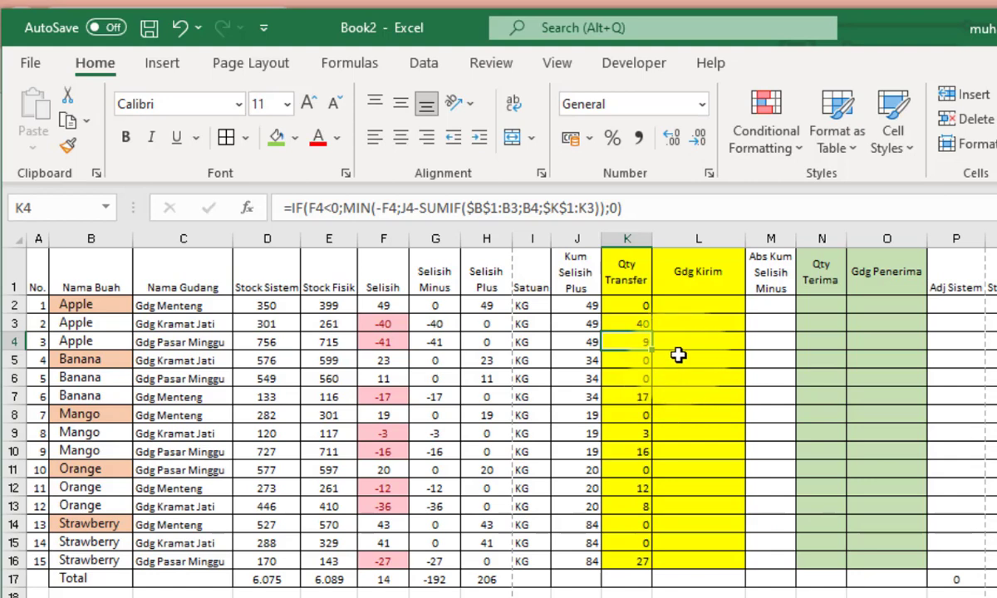
- Enter =IF(K2>0;C2;"") in L2 so it shows the warehouse name when Qty Transfer is positive
click(683, 349)
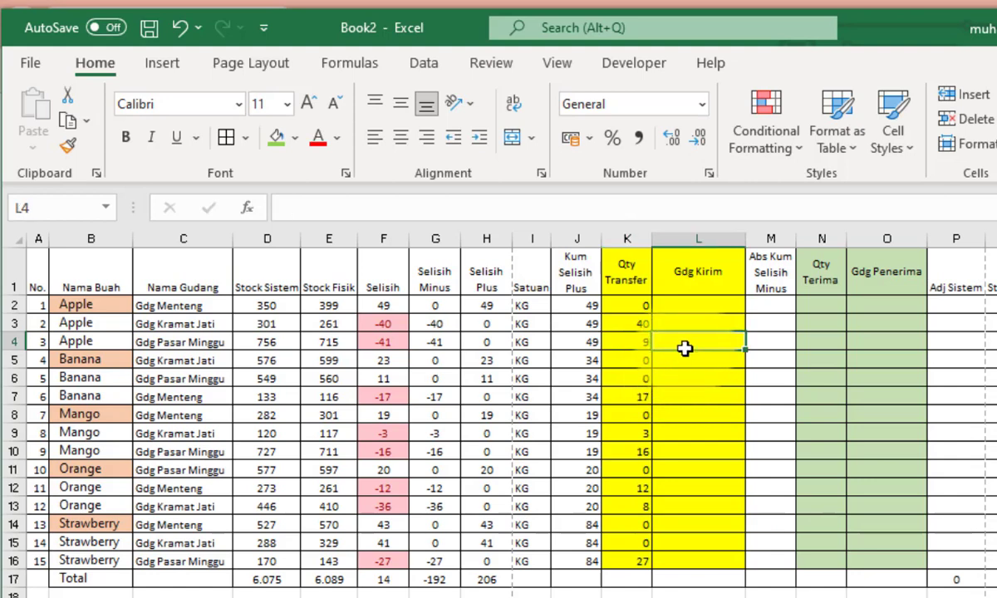
click(704, 305)
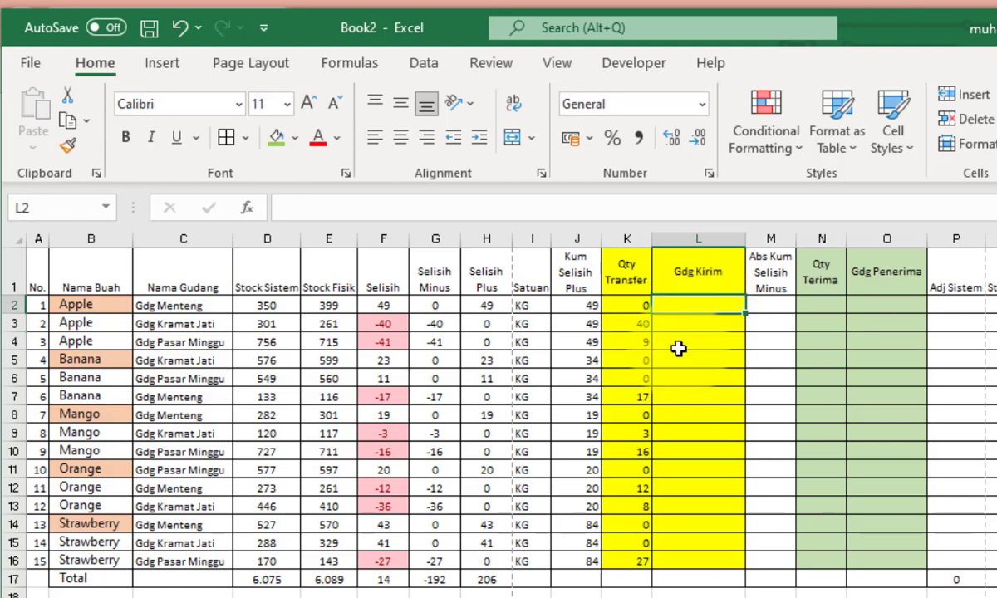
text(=IF)
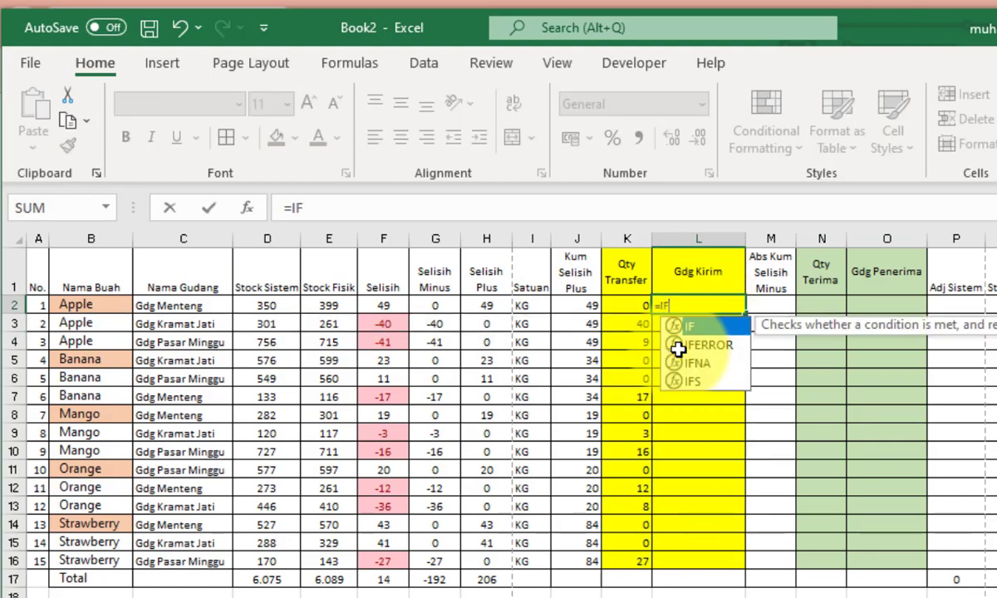
text(()
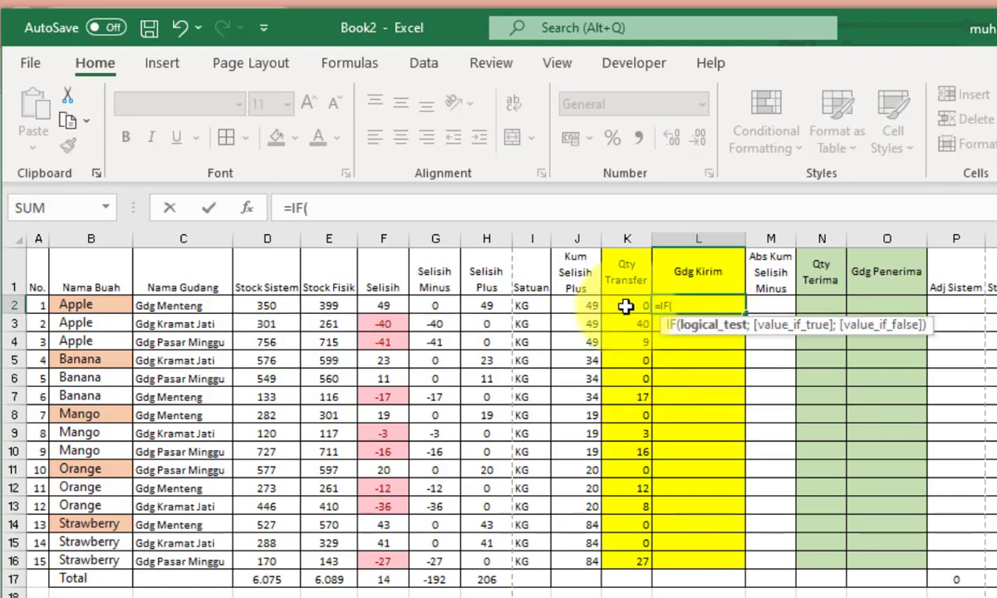
click(625, 307)
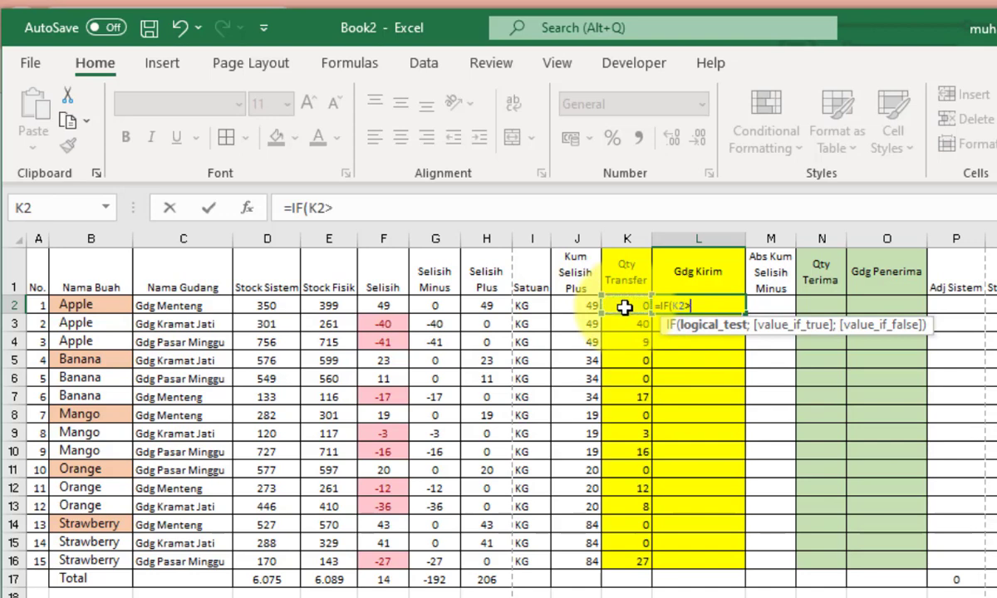
text(0;)
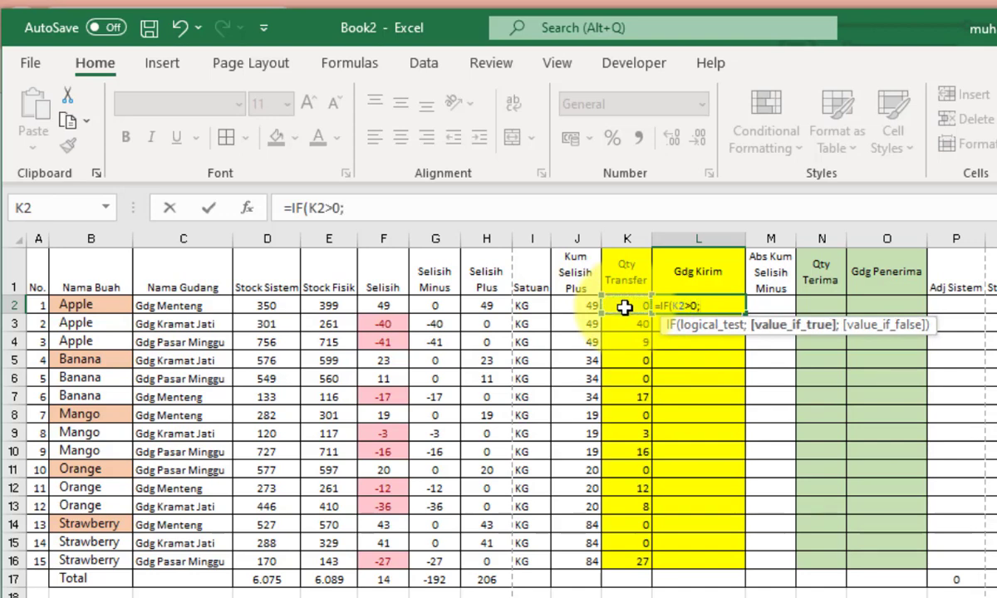
click(177, 310)
text(;)
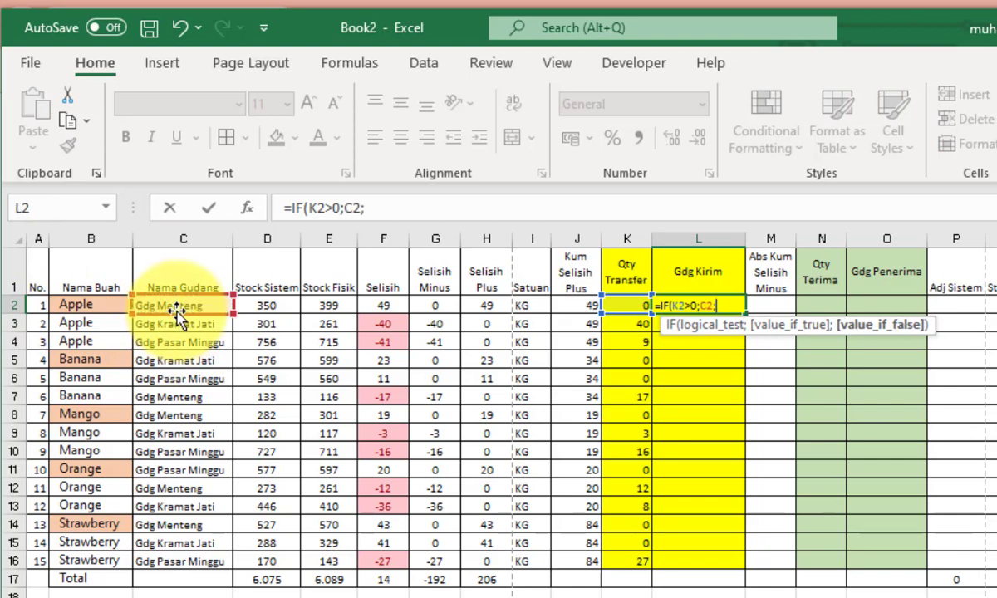
text())
key(Return)
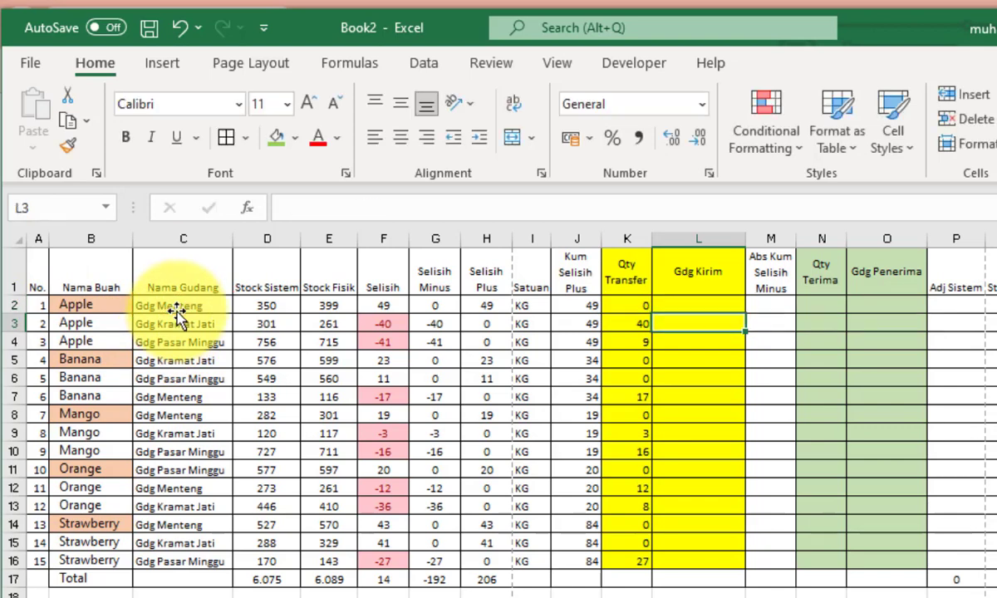
- Copy the L2 formula down to L16 and check the results in L3, L4 and L7
click(703, 306)
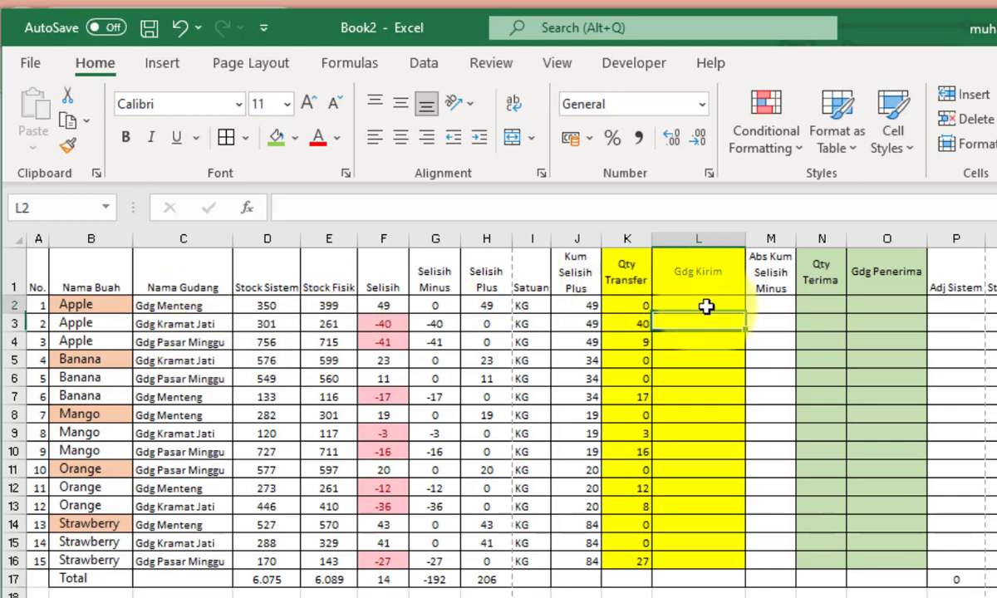
double_click(743, 314)
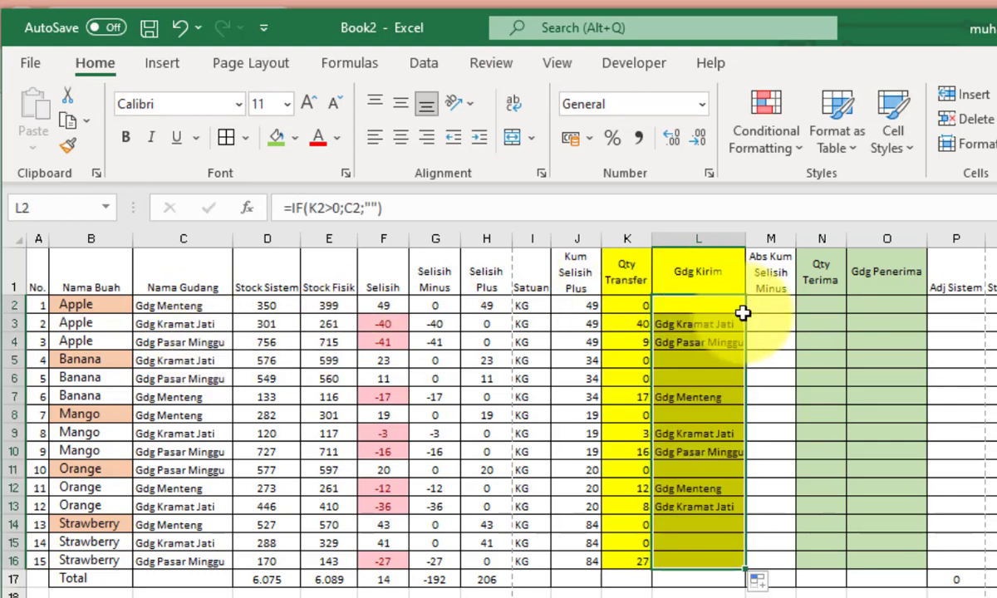
click(667, 326)
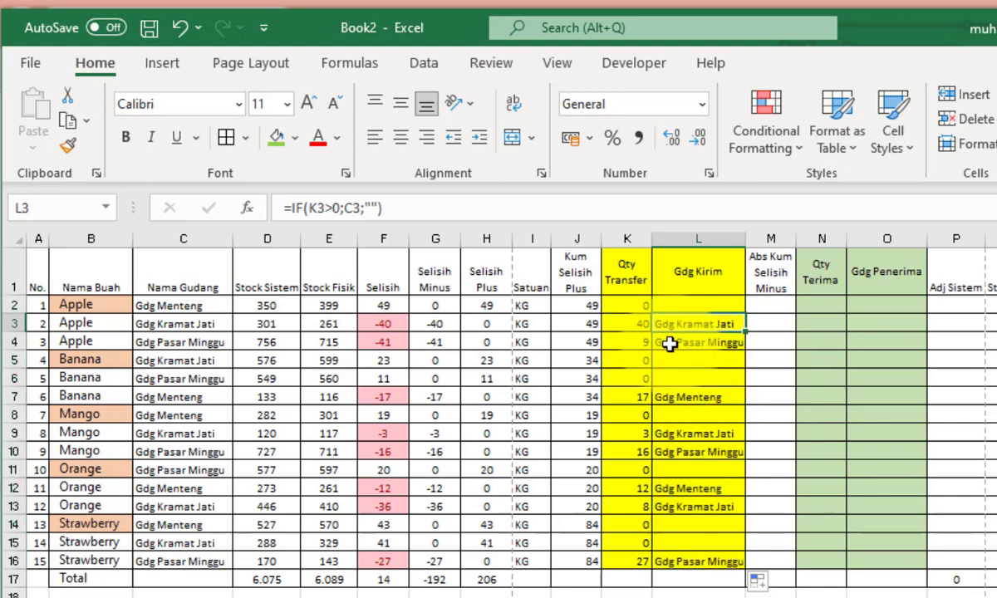
click(669, 344)
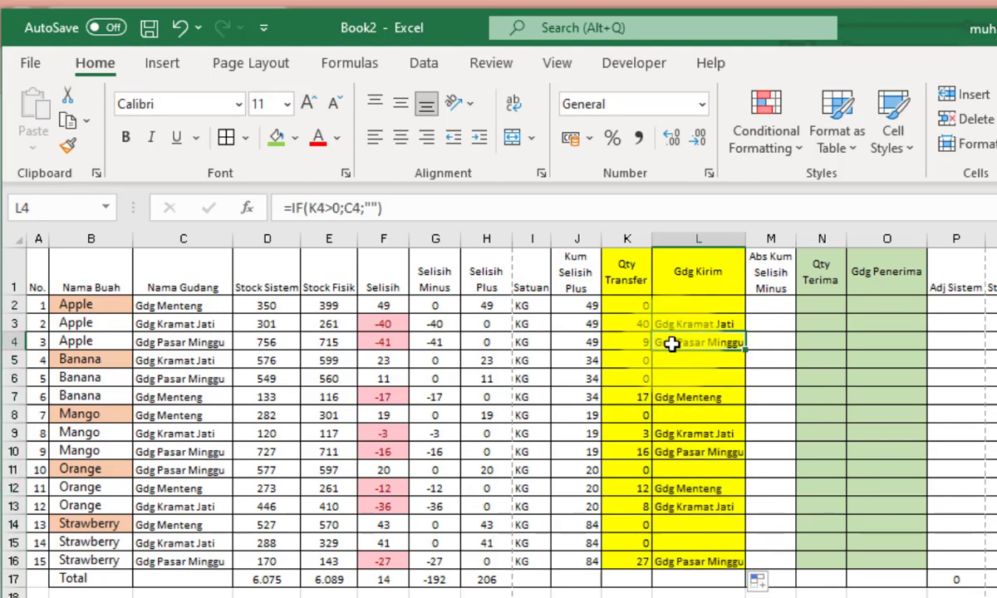
click(137, 304)
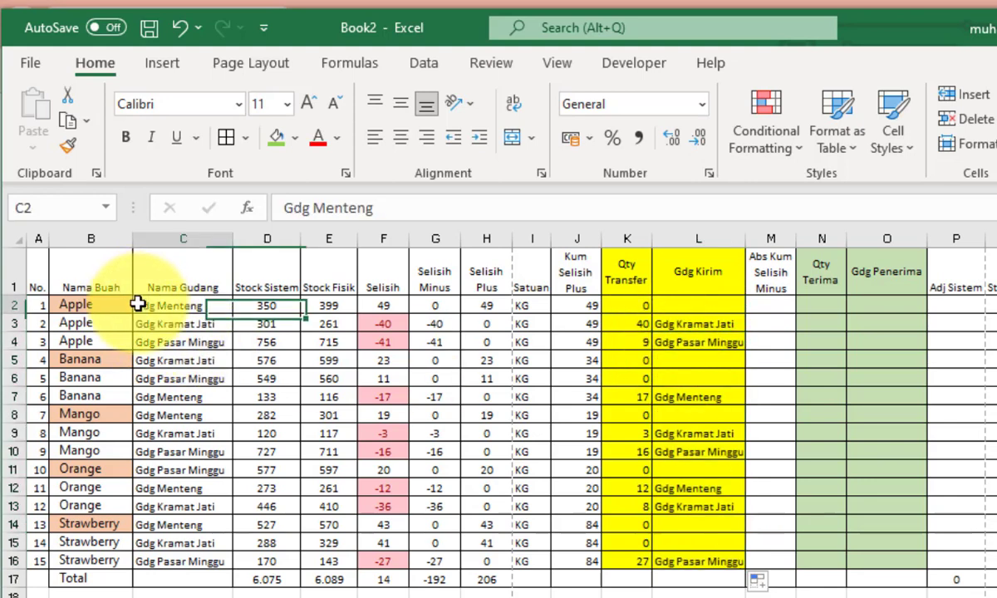
click(715, 401)
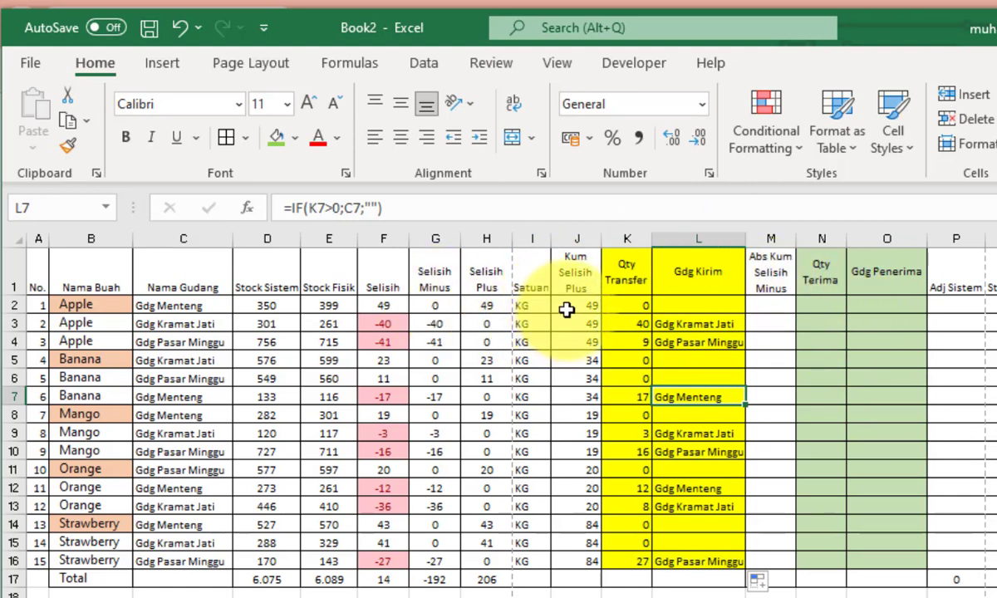
click(567, 308)
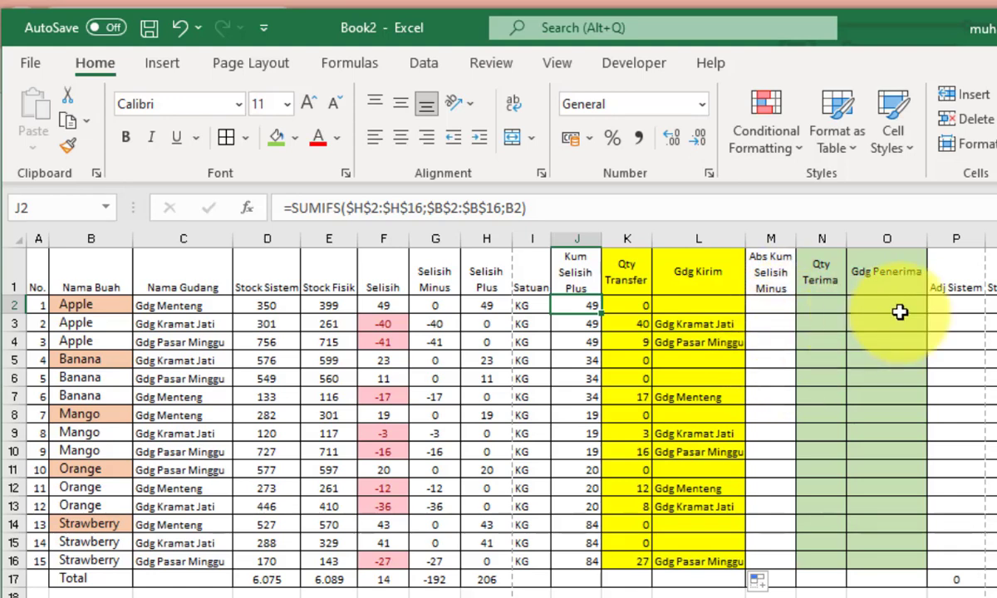
- Enter =SUMIFS($G$2:$G$16;$B$2:$B$16;B2) in M2 as the cumulative Selisih Minus per fruit
click(768, 305)
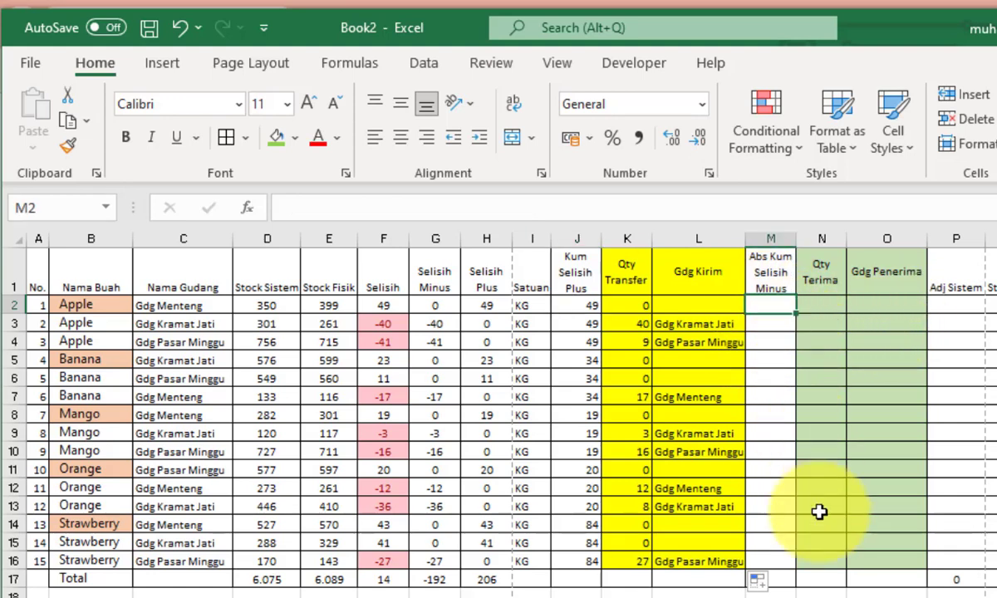
text(=)
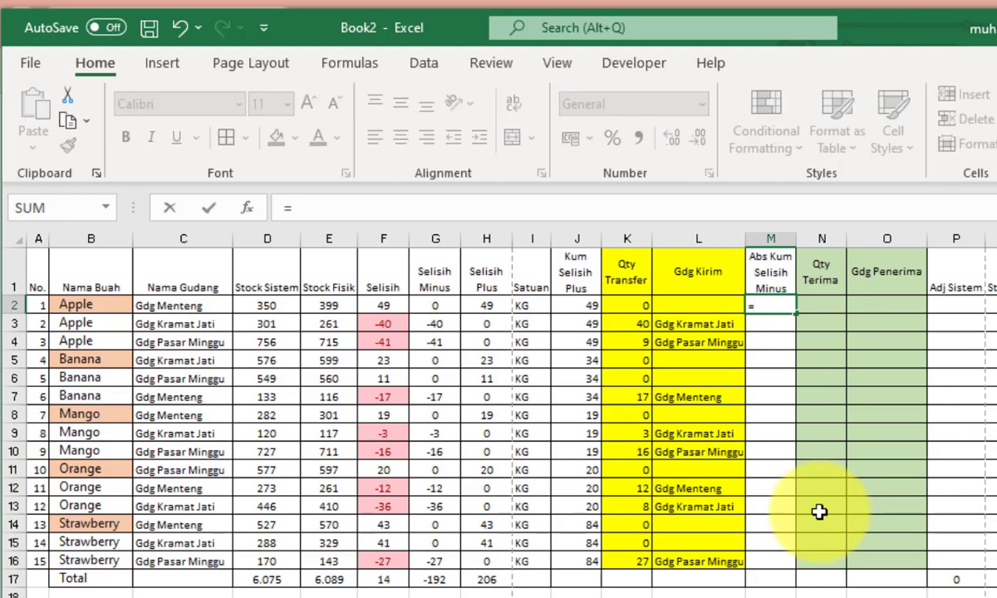
text(SUMIFS)
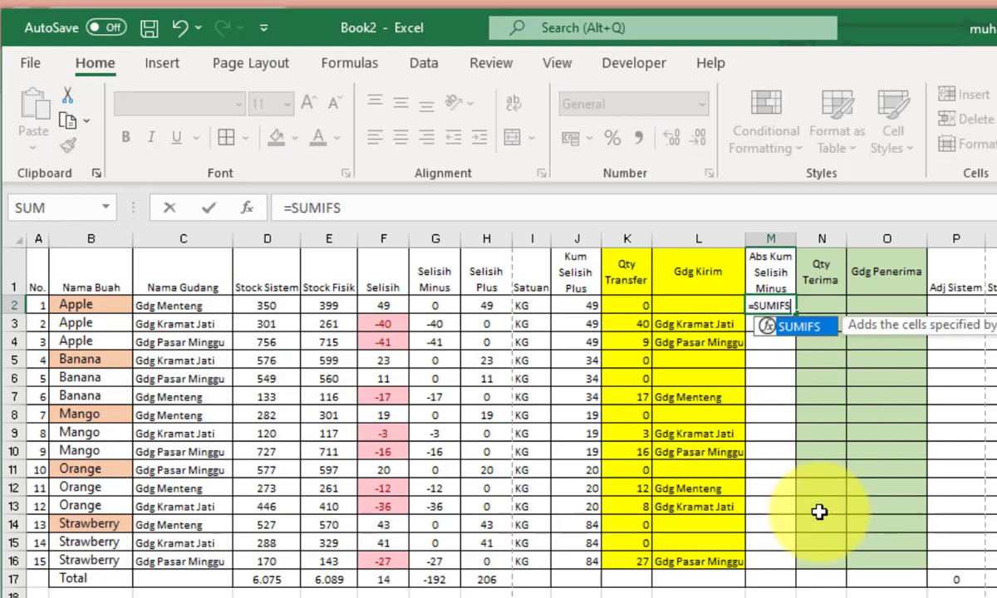
text(()
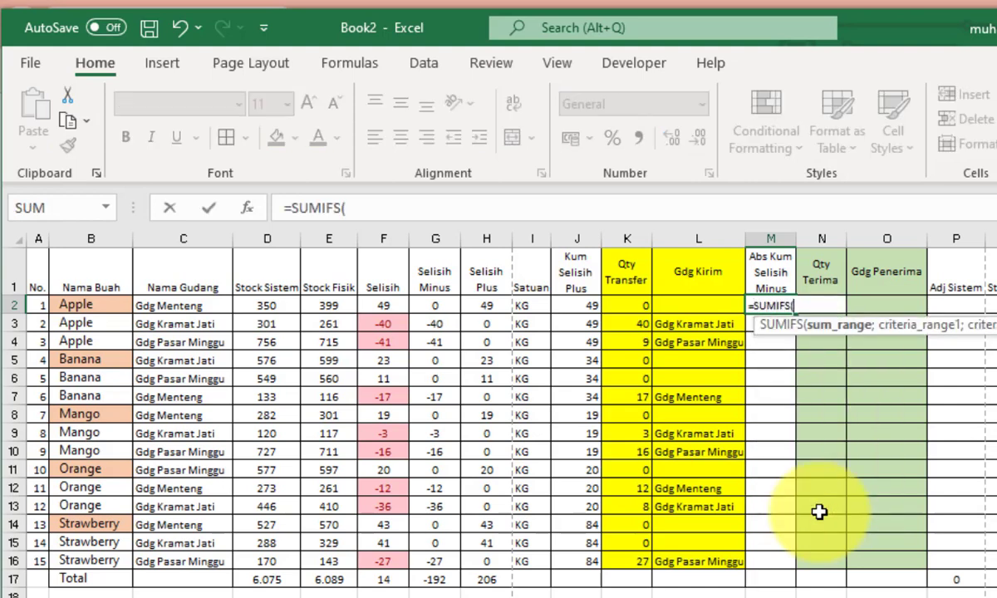
click(423, 299)
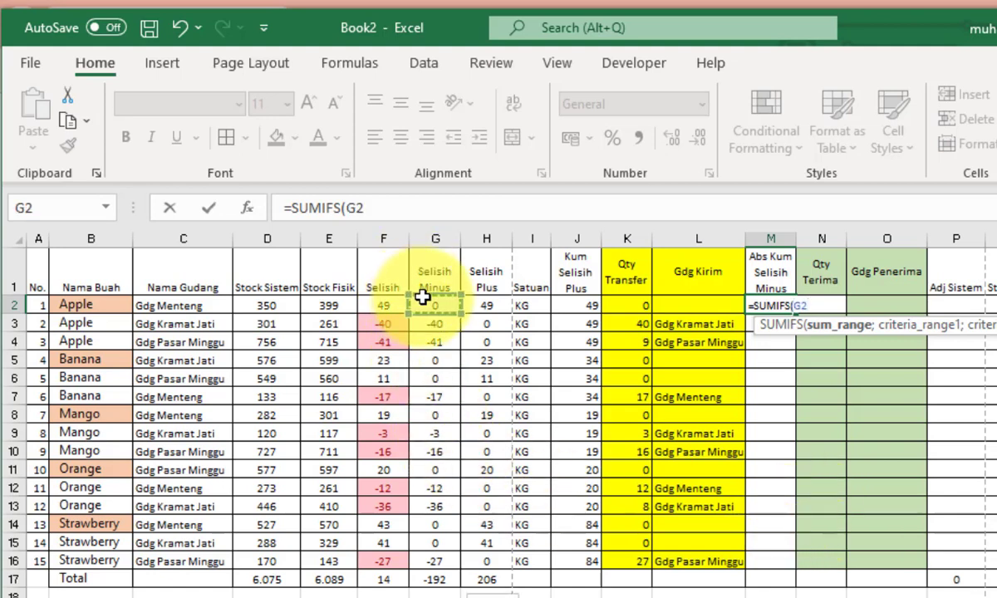
key(ctrl+shift+Down)
key(F4)
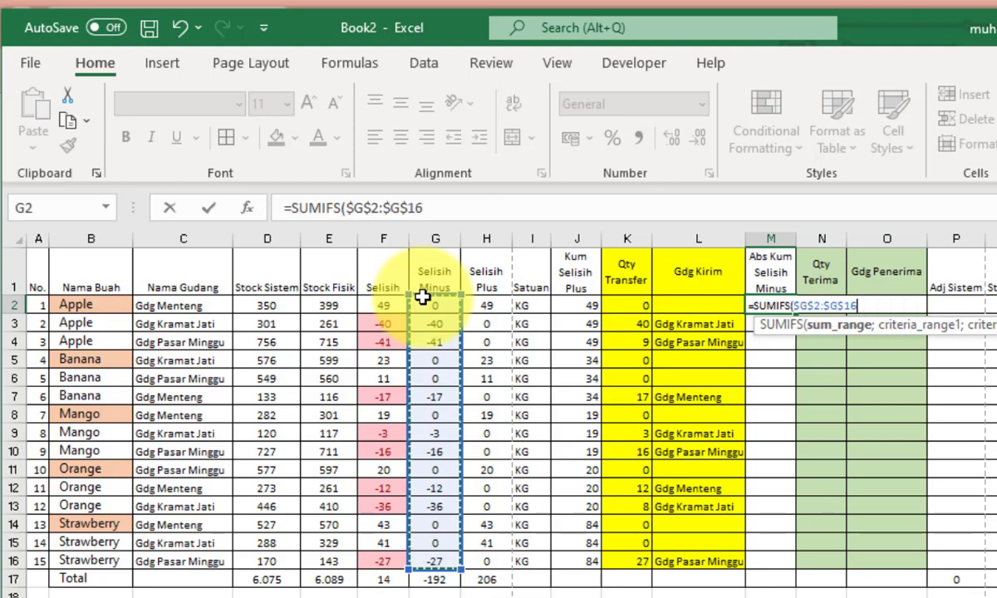
text(;)
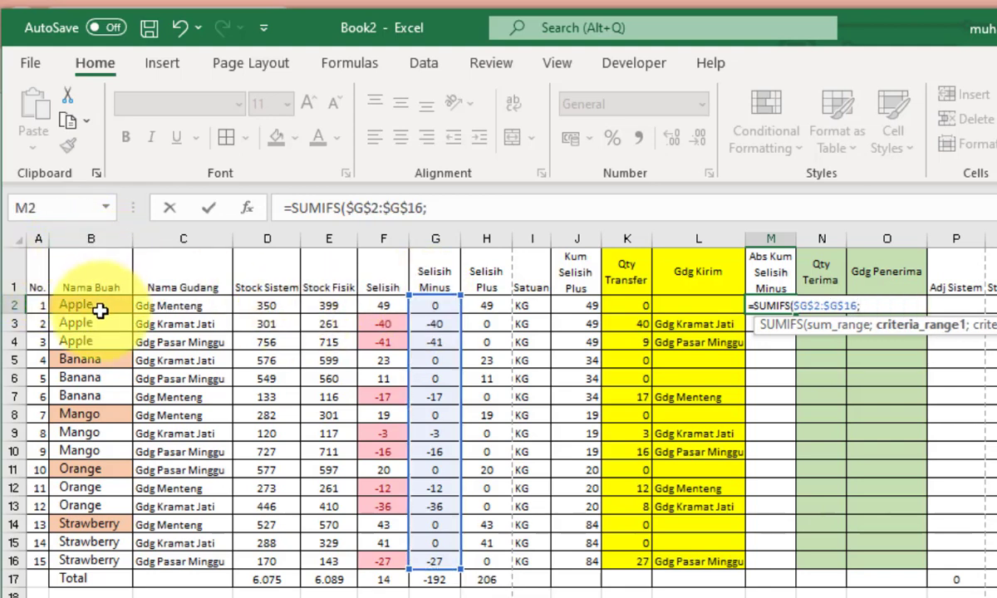
click(100, 310)
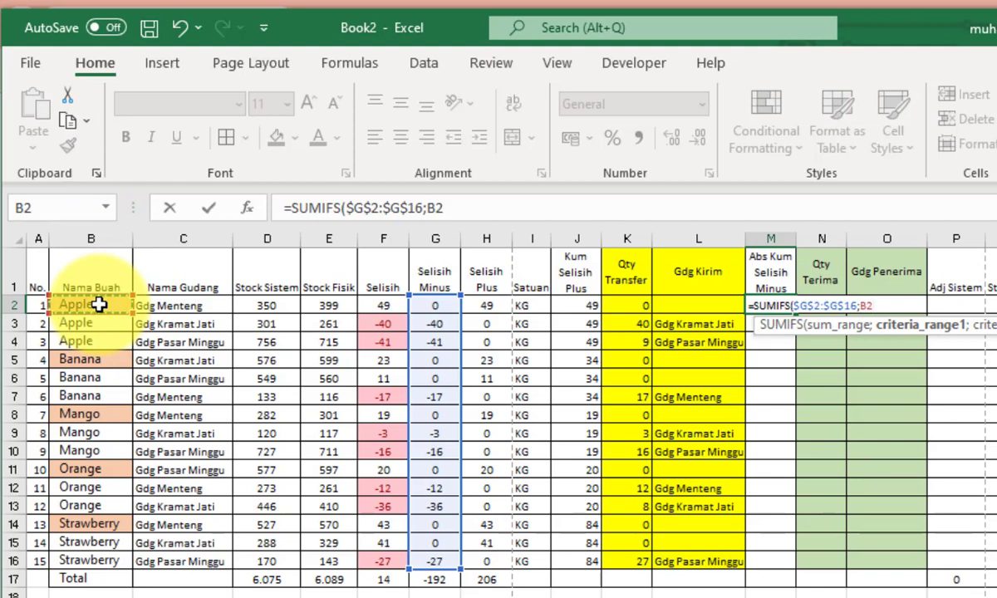
key(ctrl+shift+Down)
key(shift+Up)
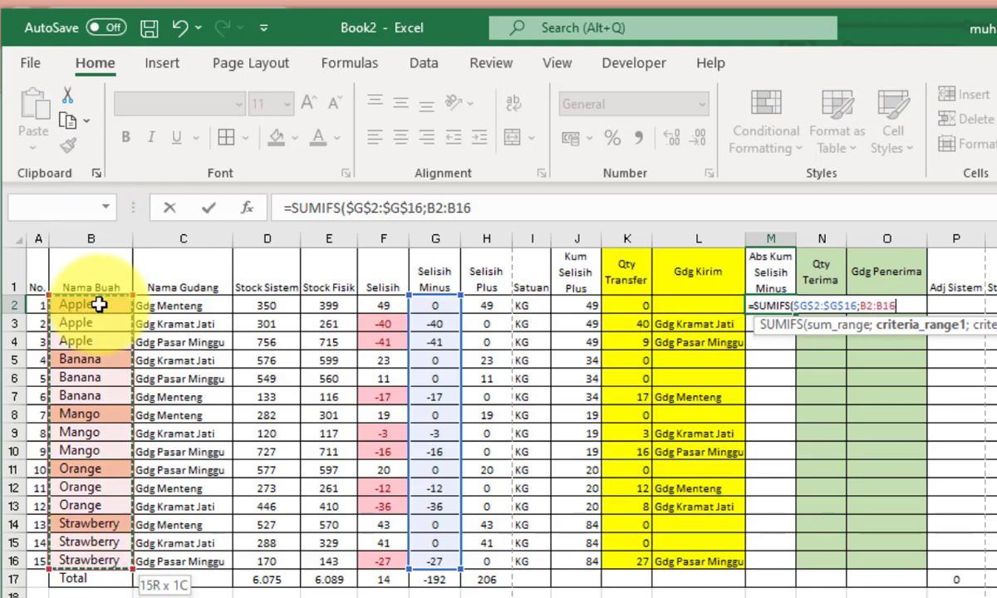
key(F4)
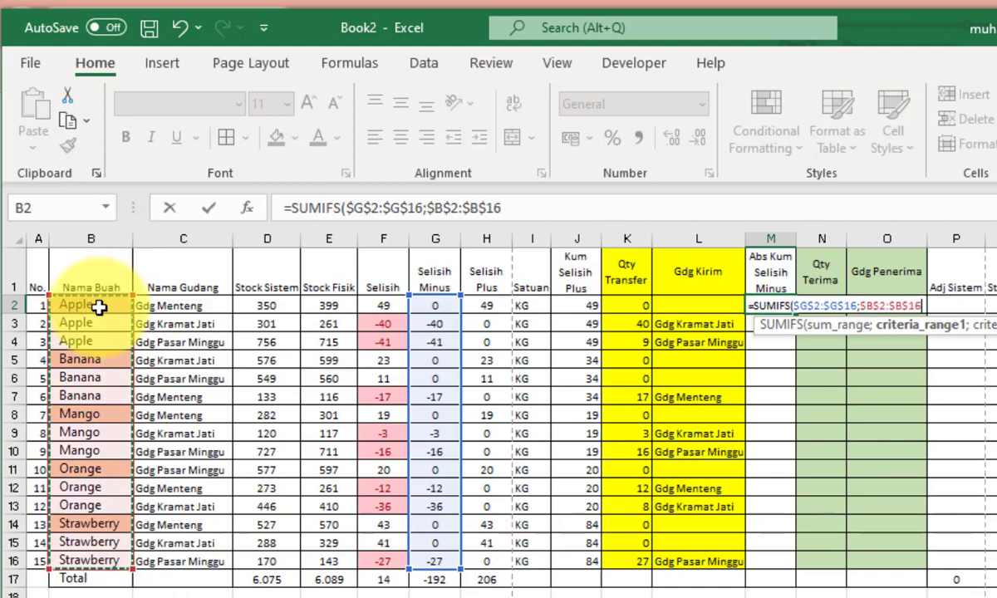
text(;)
click(99, 310)
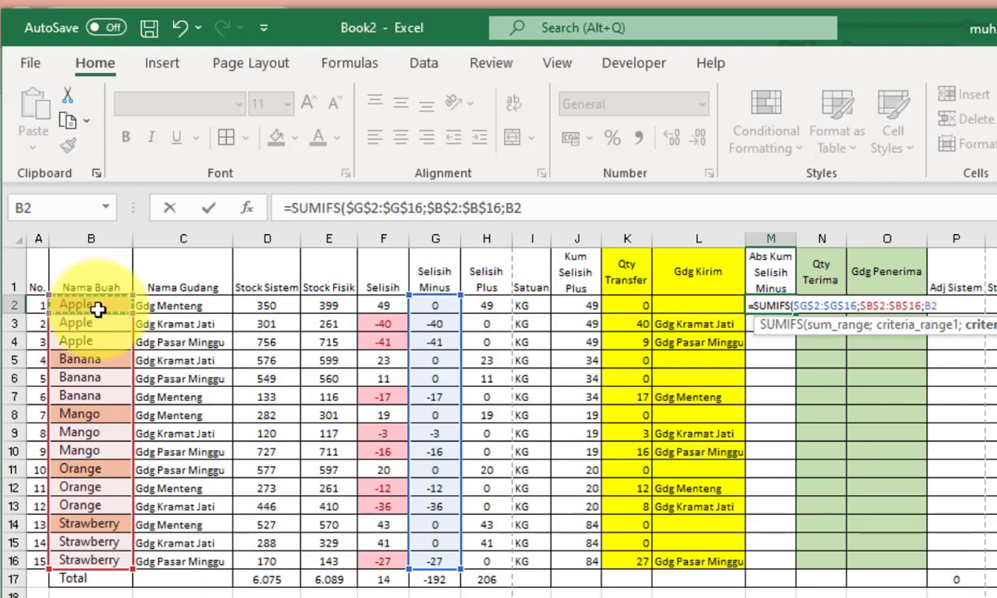
text())
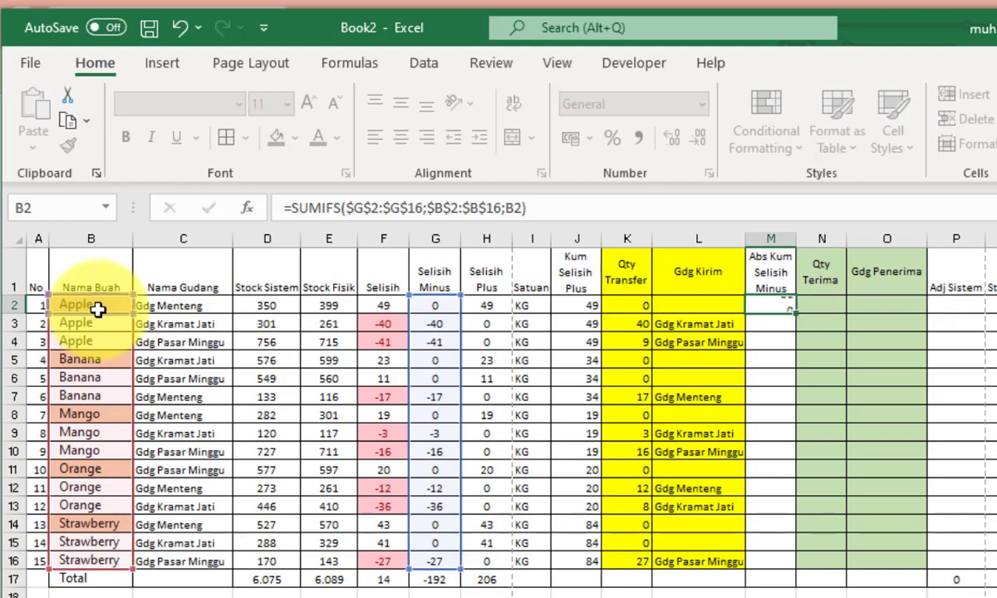
key(Return)
key(Up)
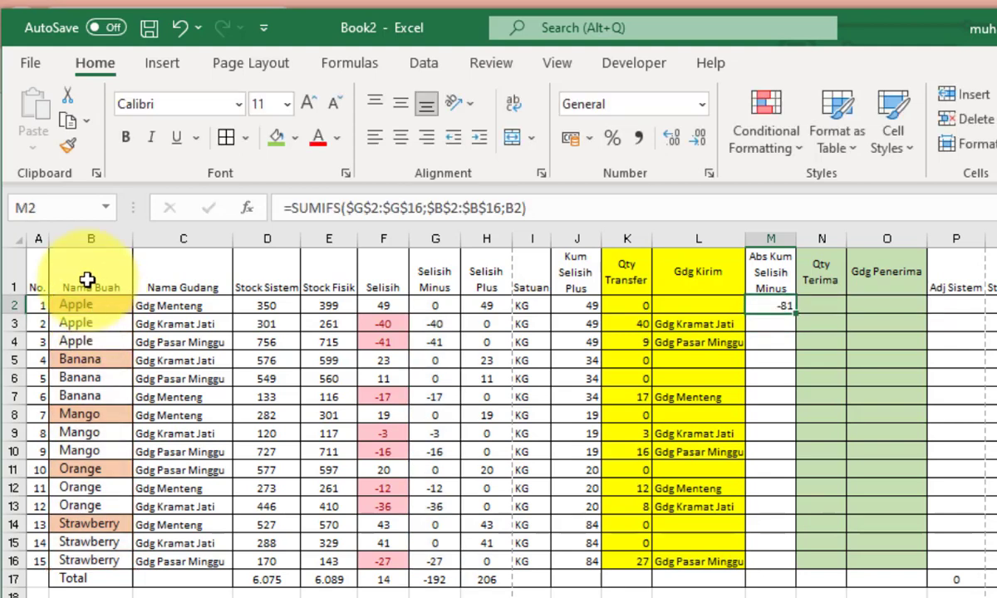
- Wrap M2's formula in ABS and copy it down to M16, giving 81, 17, 19, 48, 27
click(291, 204)
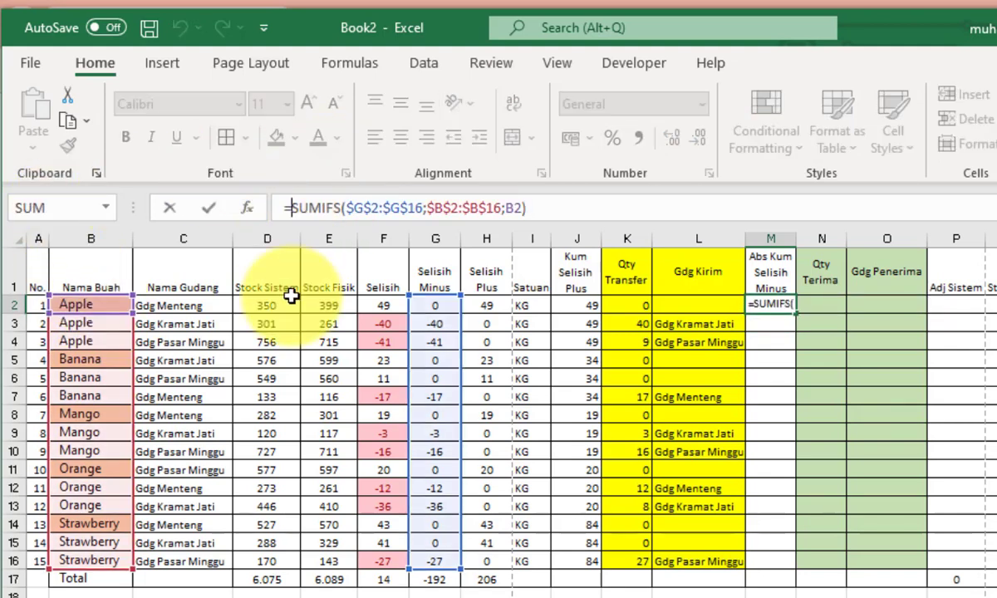
text(ABS)
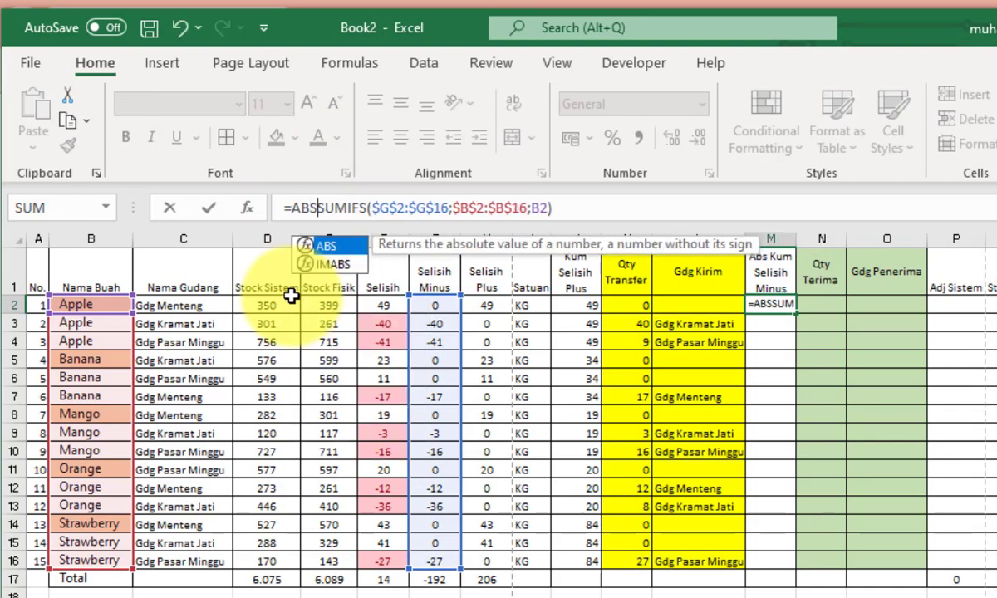
text(()
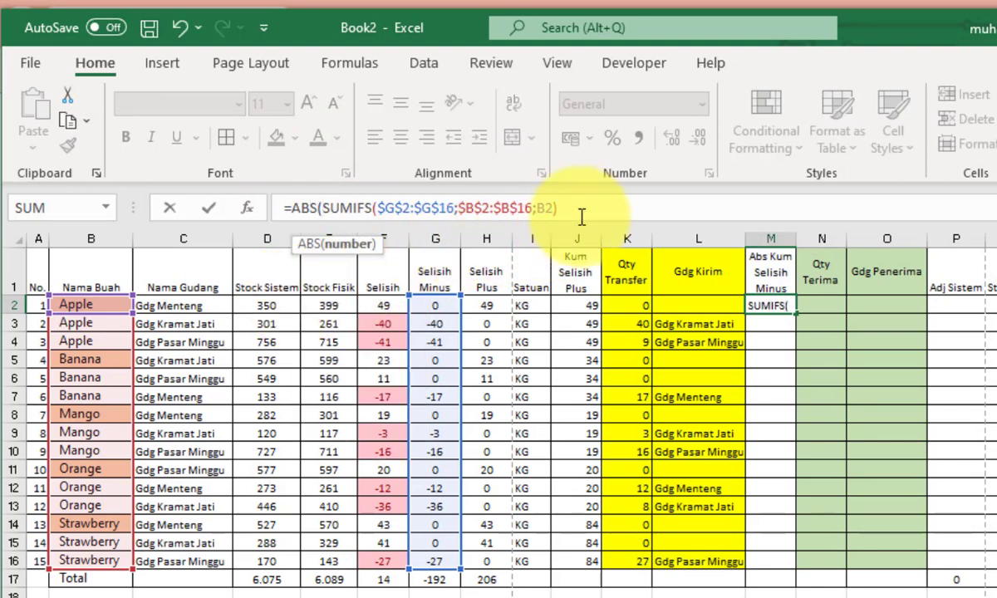
click(584, 214)
text())
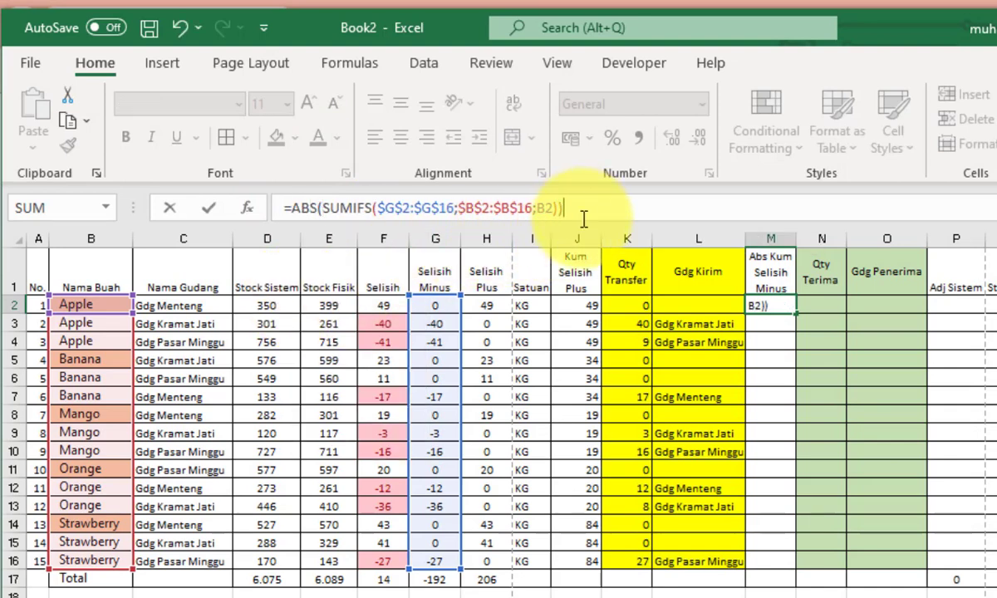
key(Return)
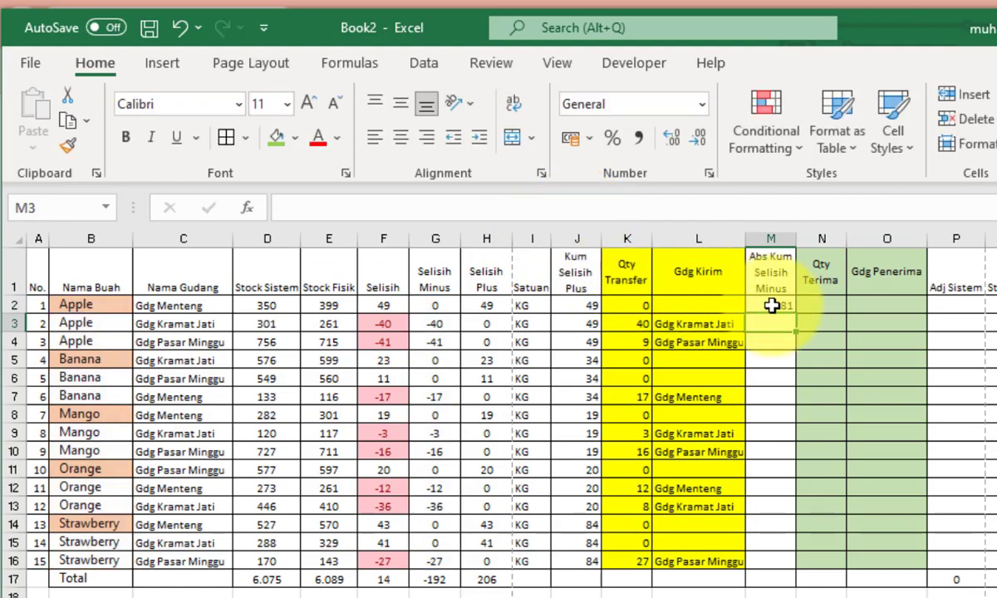
click(768, 307)
double_click(796, 314)
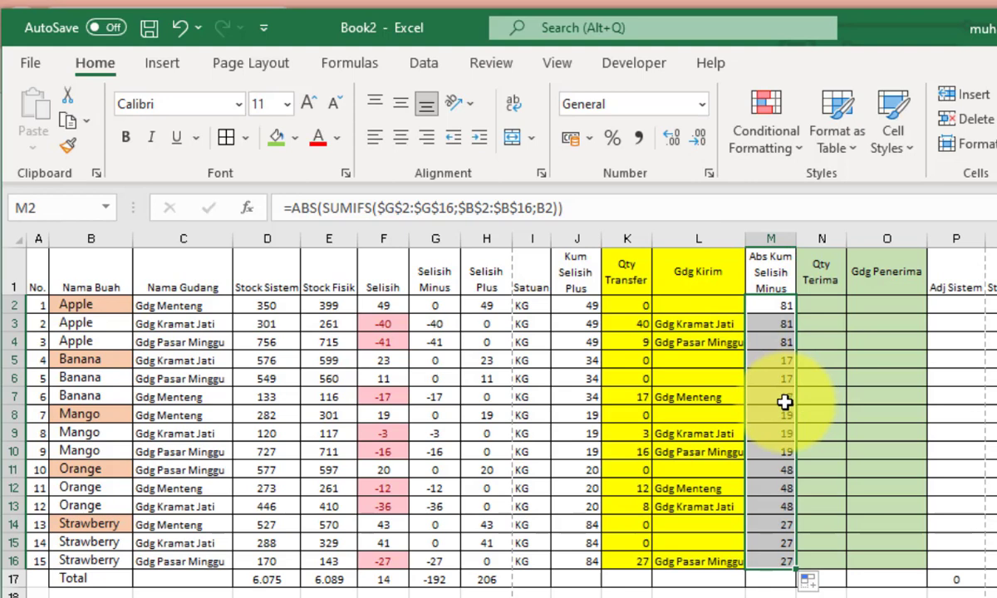
click(829, 299)
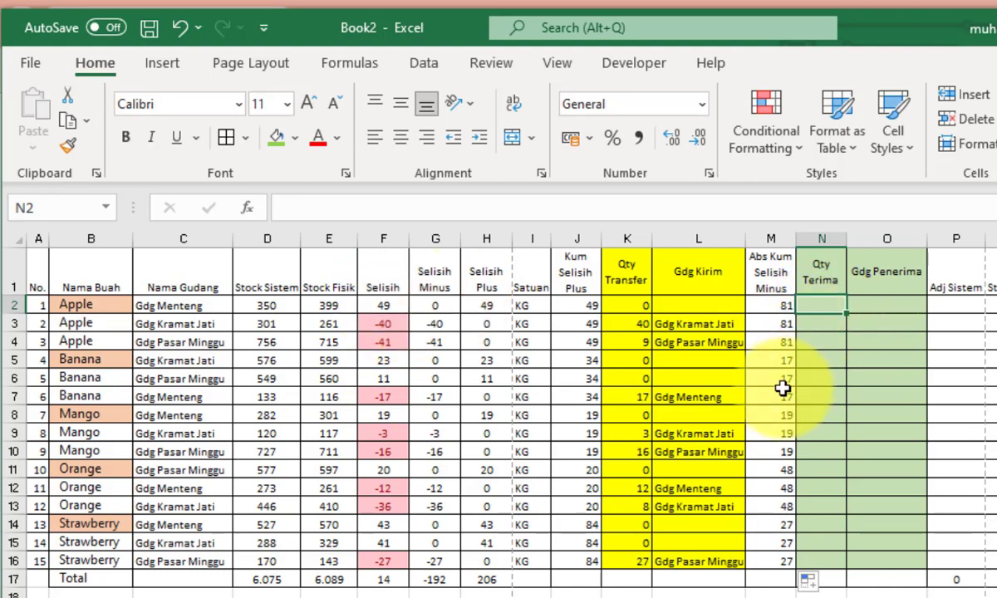
- Build N2's Qty Terima formula: IF F2>0, MIN of F2 and M2 minus a running SUMIF
text(=)
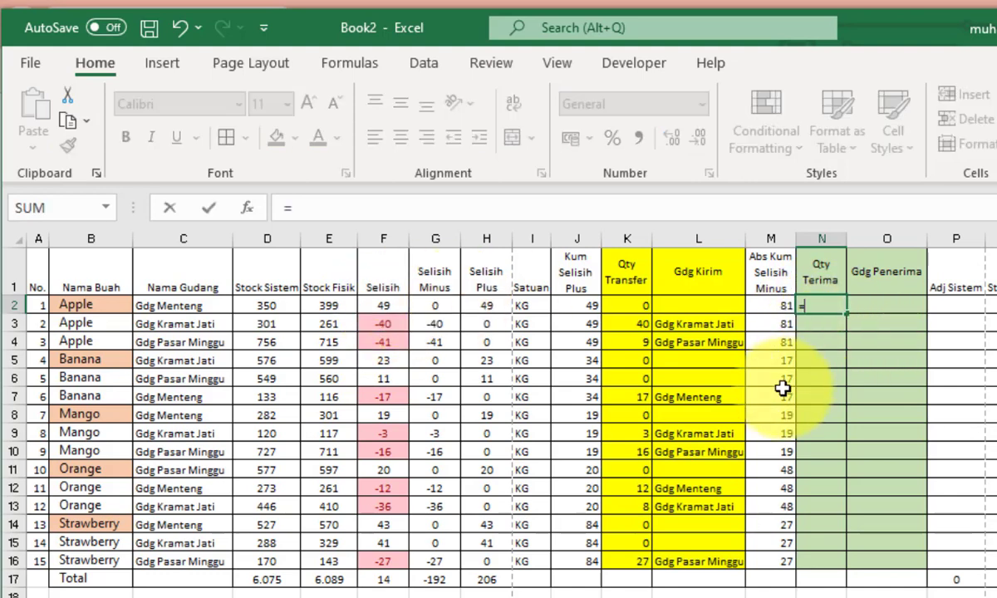
text(IF()
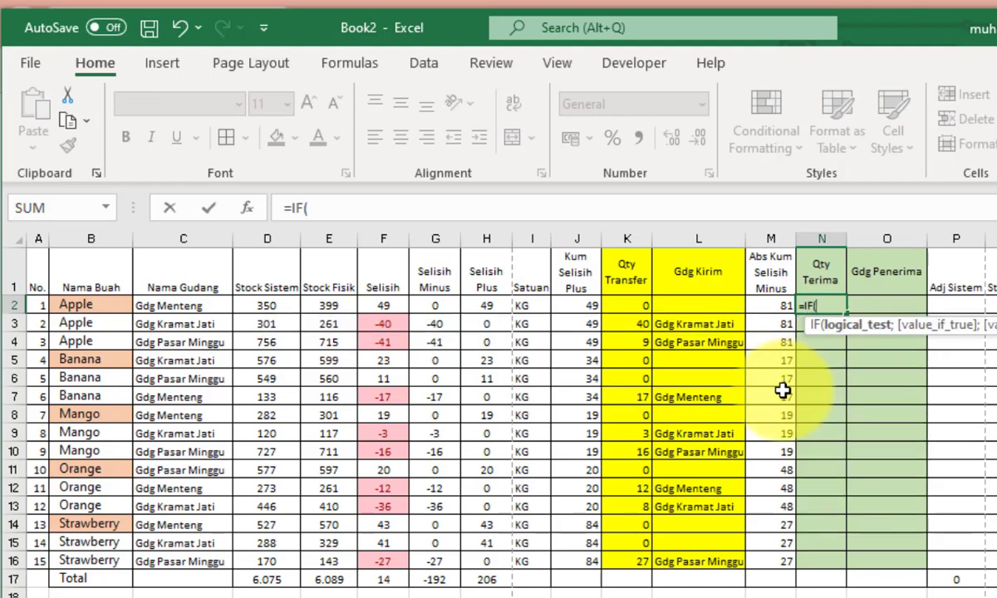
click(380, 304)
text(>0)
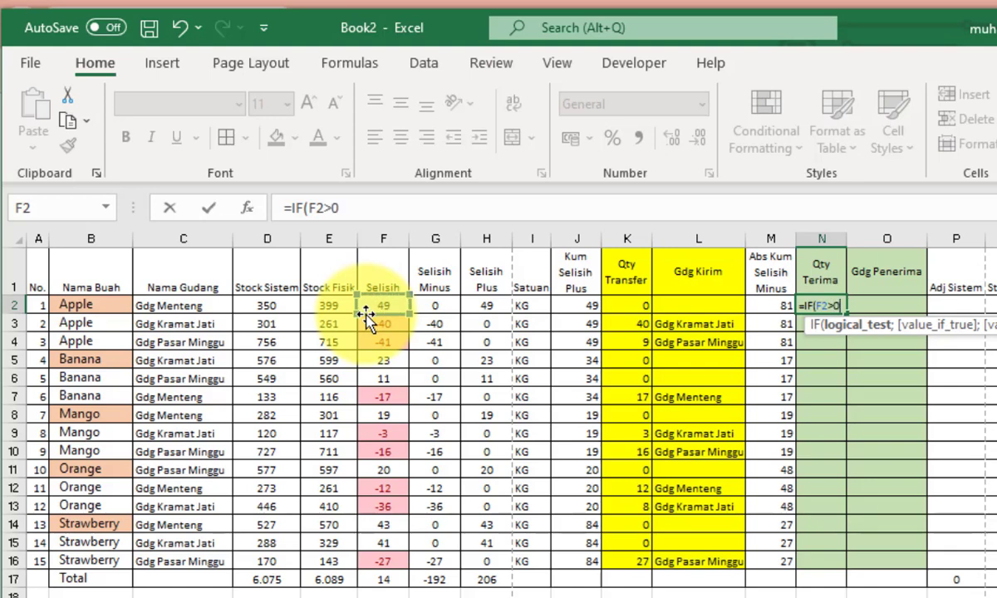
text(;M)
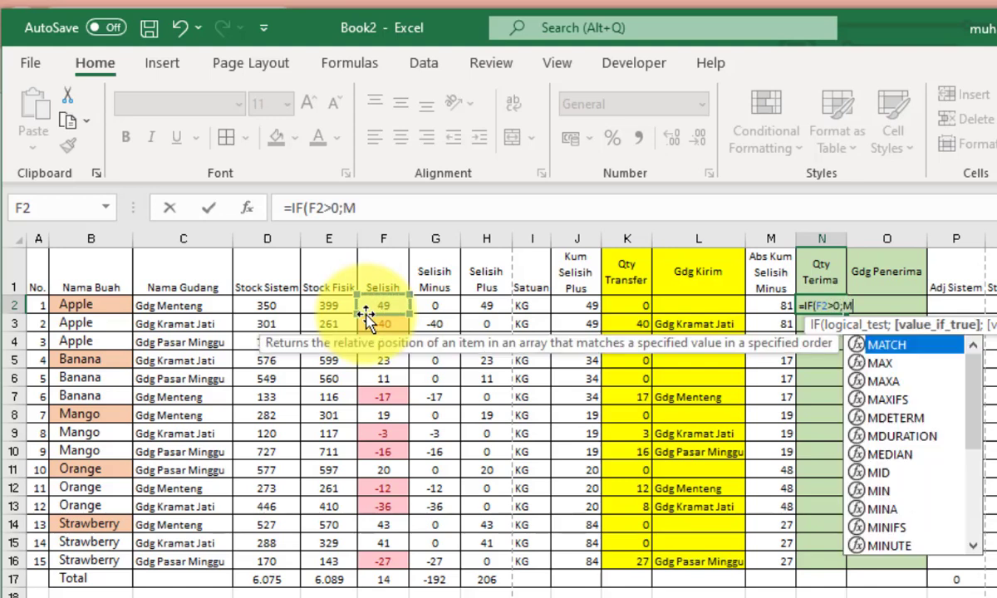
text(IN()
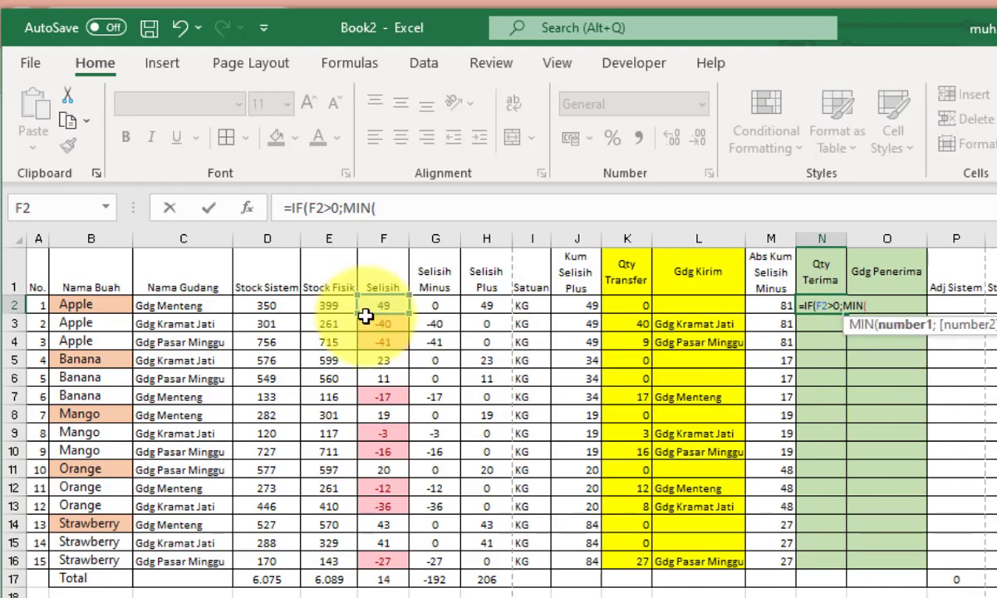
click(386, 304)
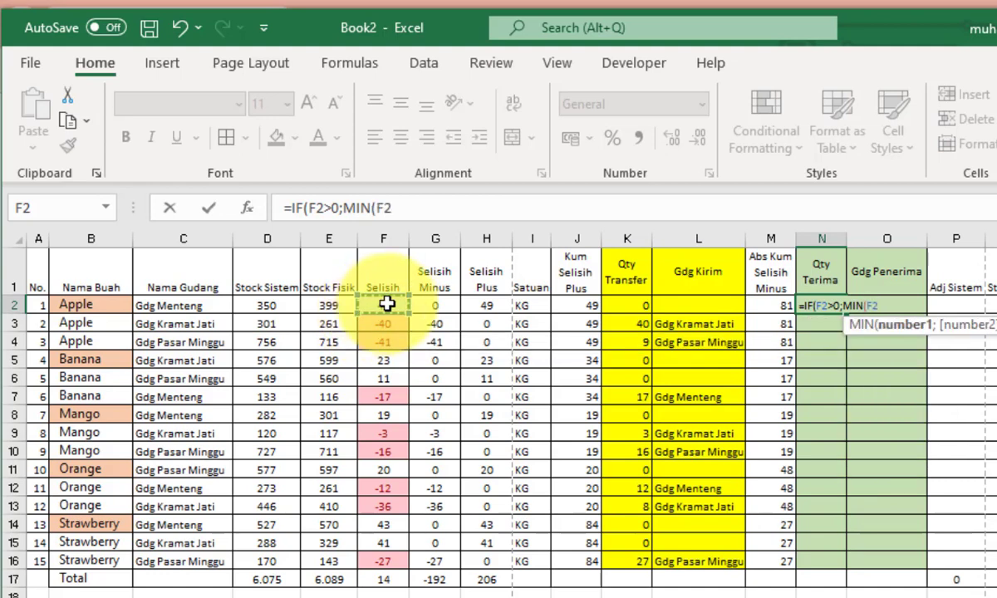
text(;)
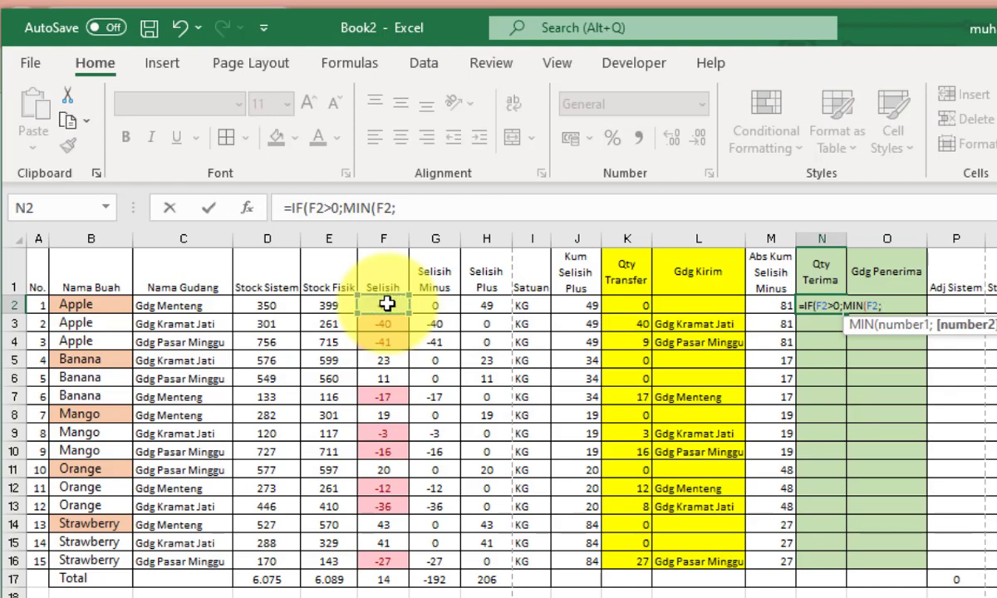
click(759, 307)
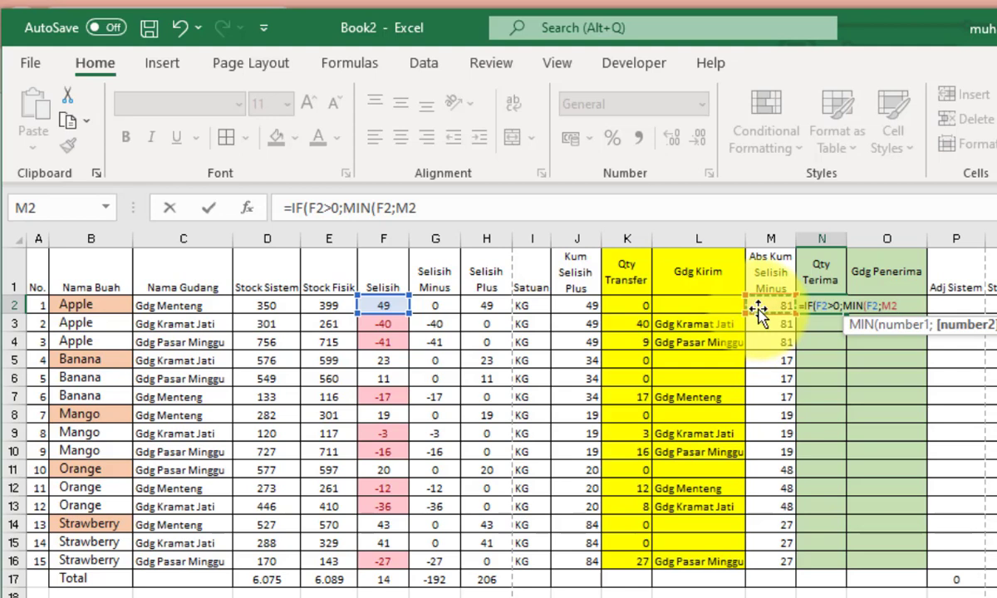
text(-SUMIF)
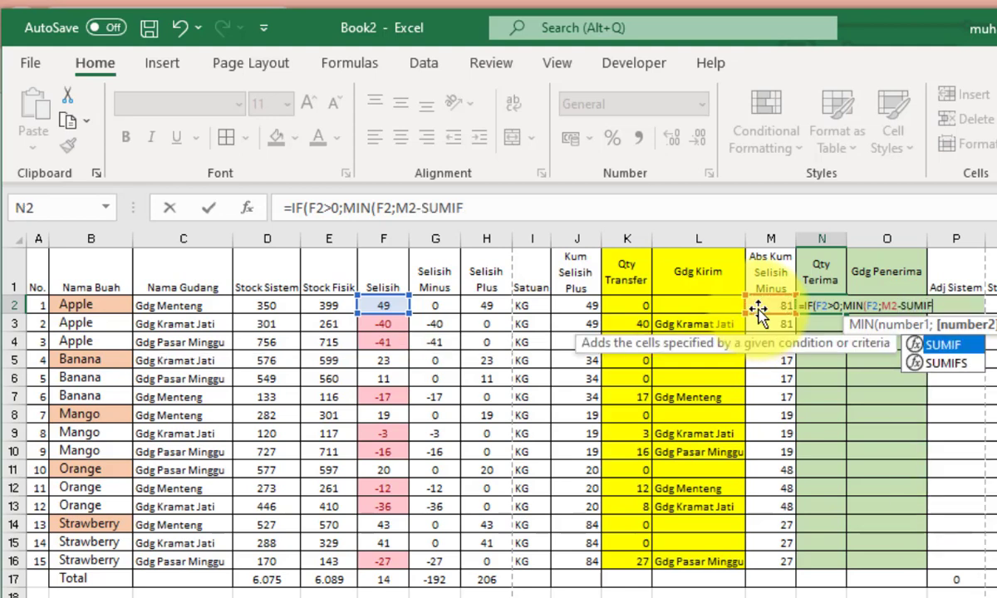
text(()
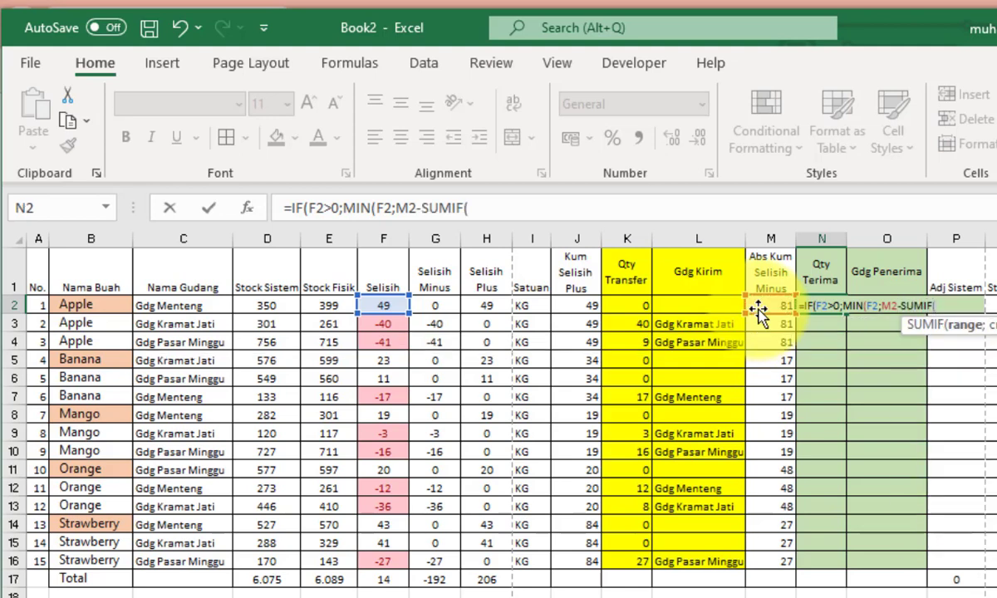
click(86, 271)
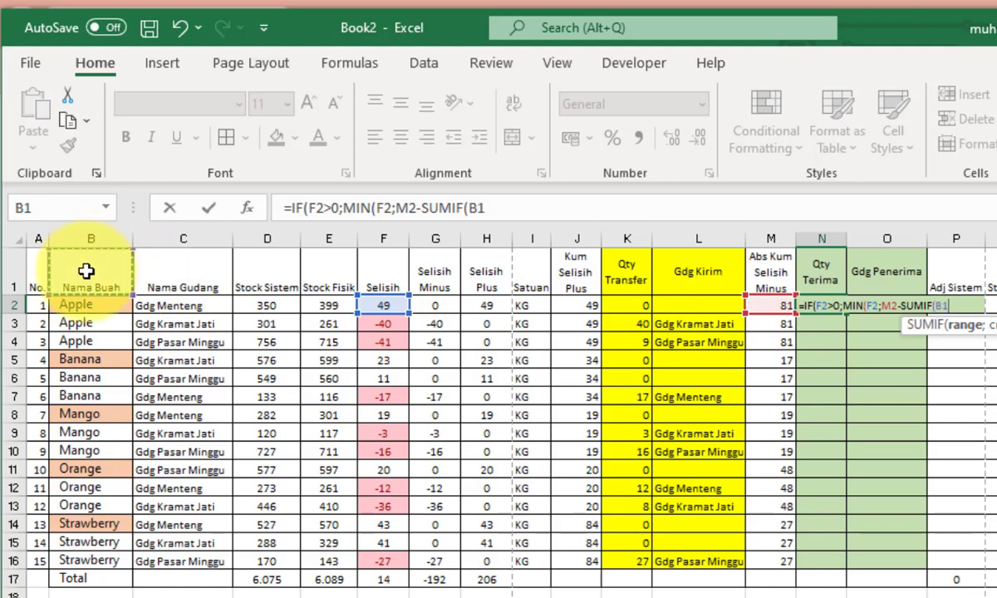
text(:B1b1;)
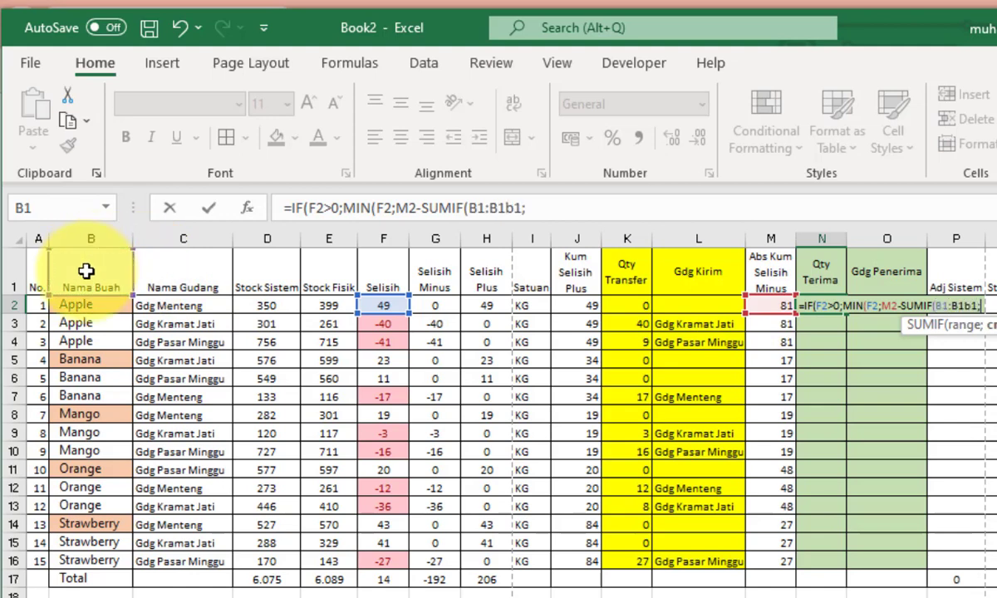
key(BackSpace)
key(BackSpace)
text(B2;)
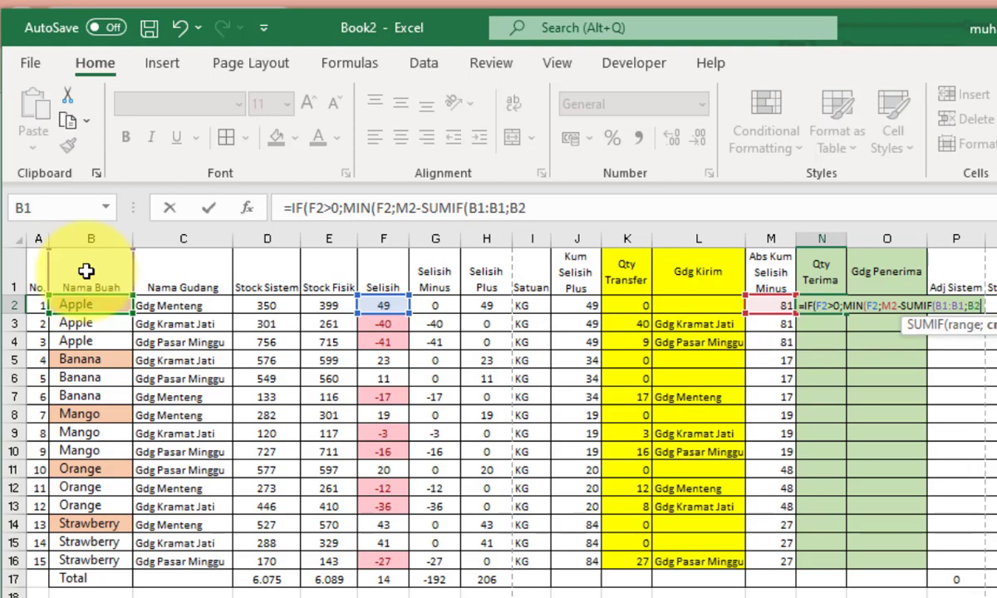
click(826, 274)
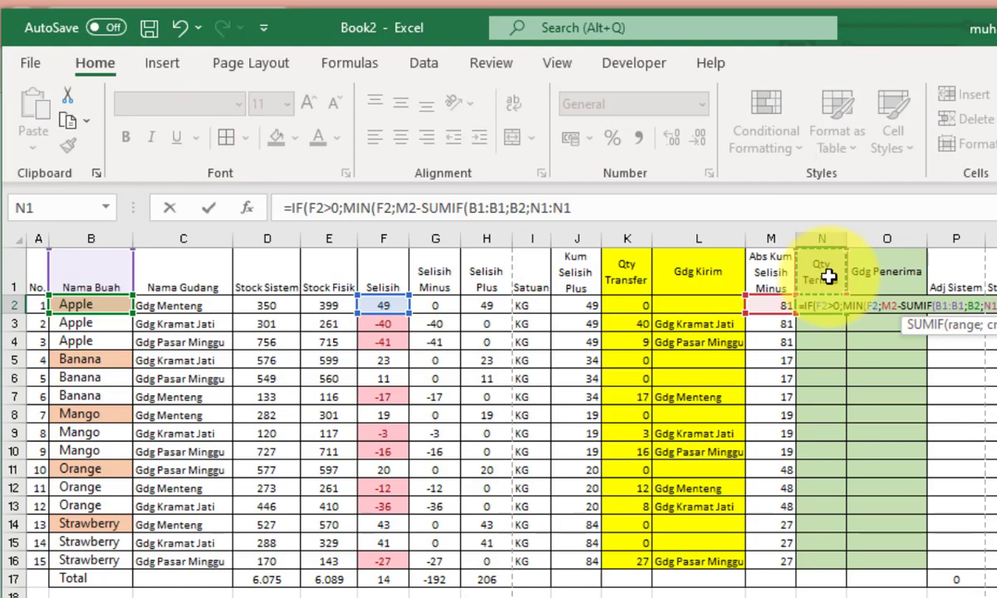
text())
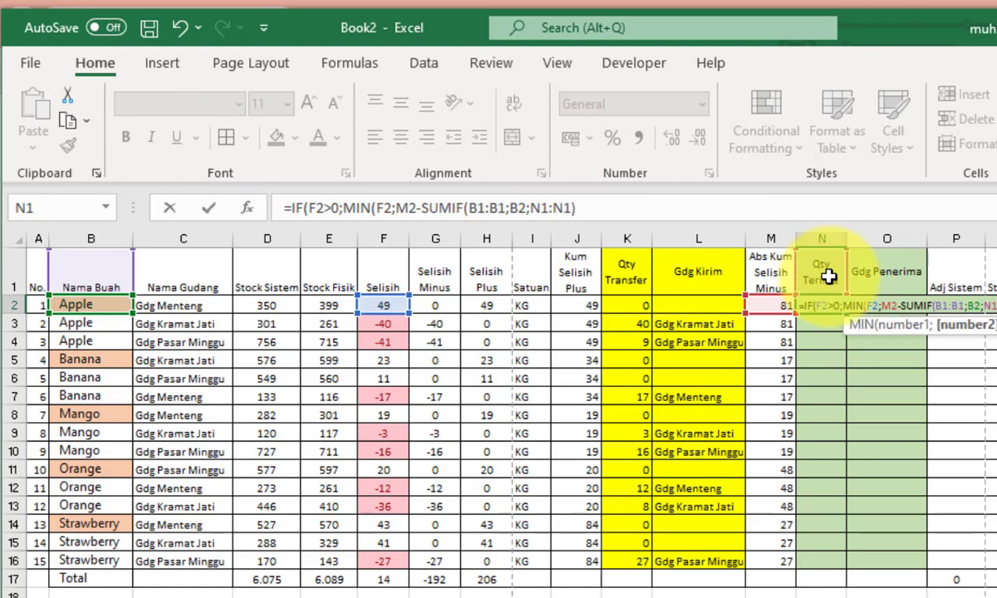
text())
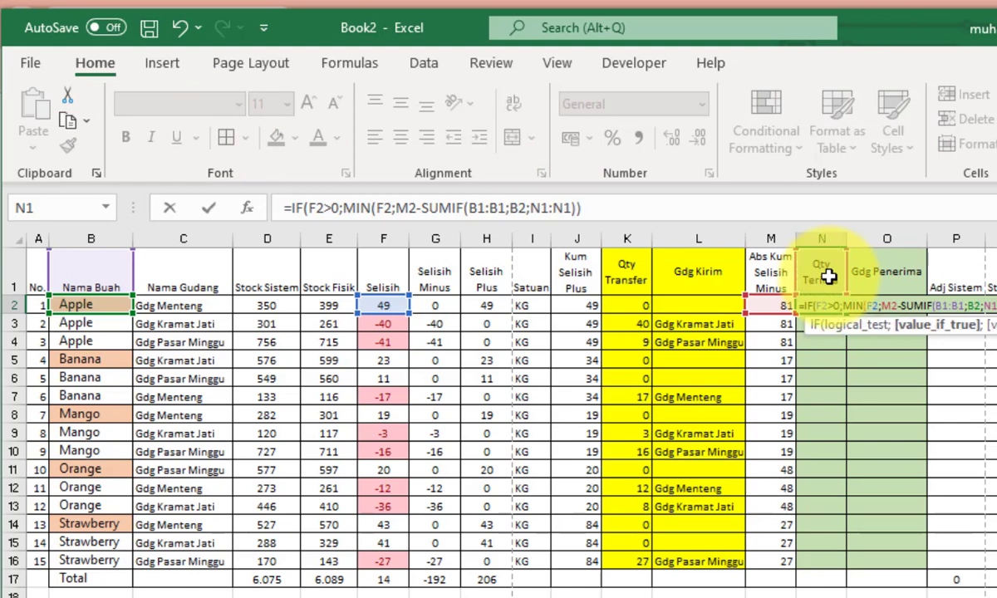
text(;)
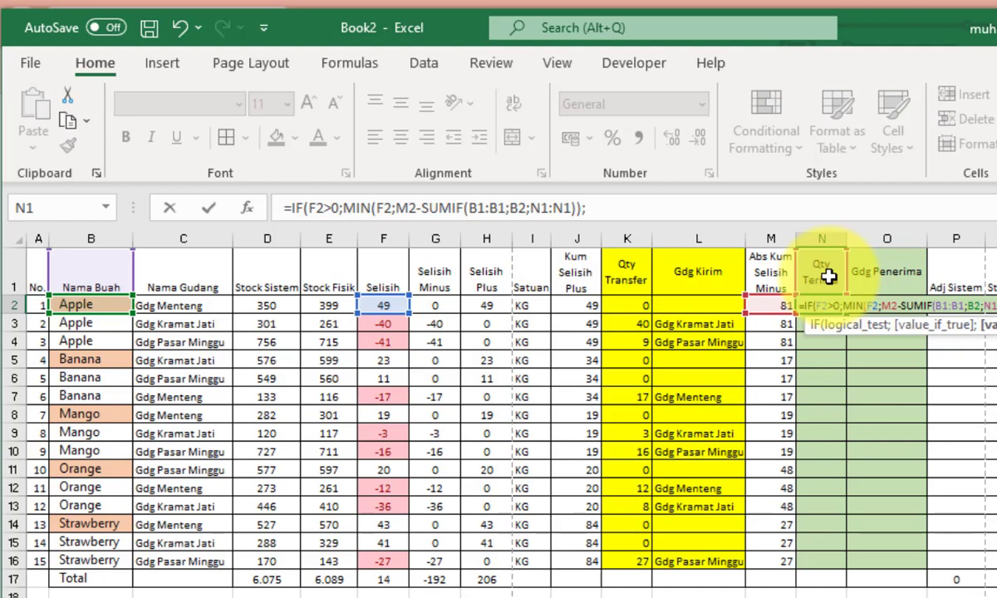
text(0))
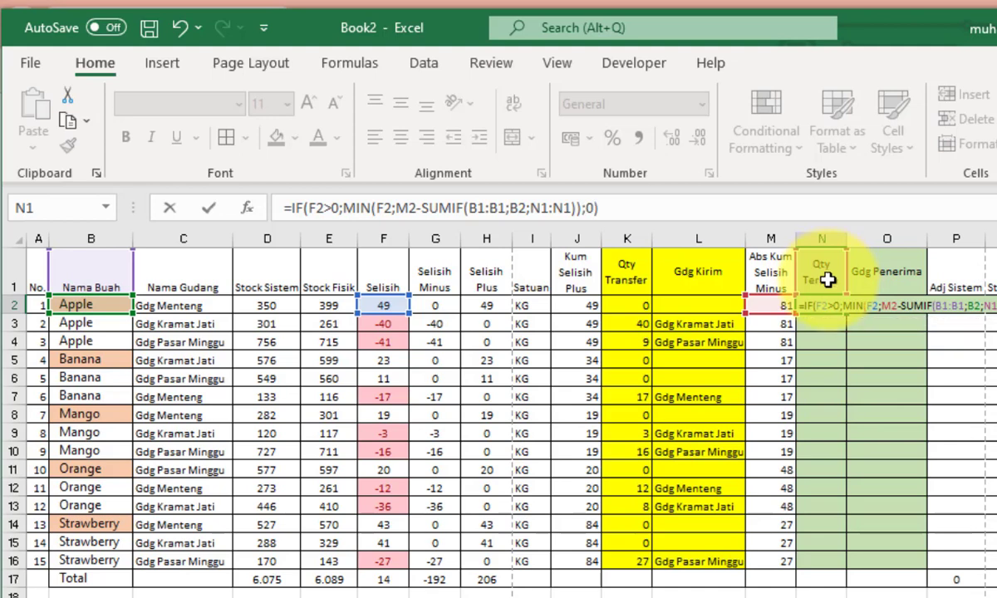
- Anchor the SUMIF ranges at $B$1 and $N$1 and commit, so N2 shows 49
click(470, 207)
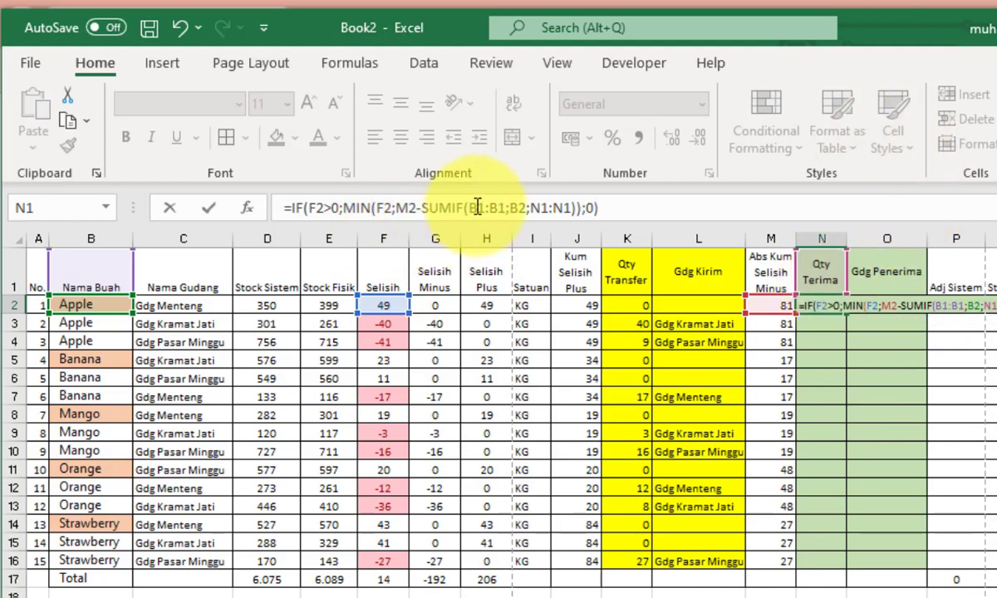
text($B)
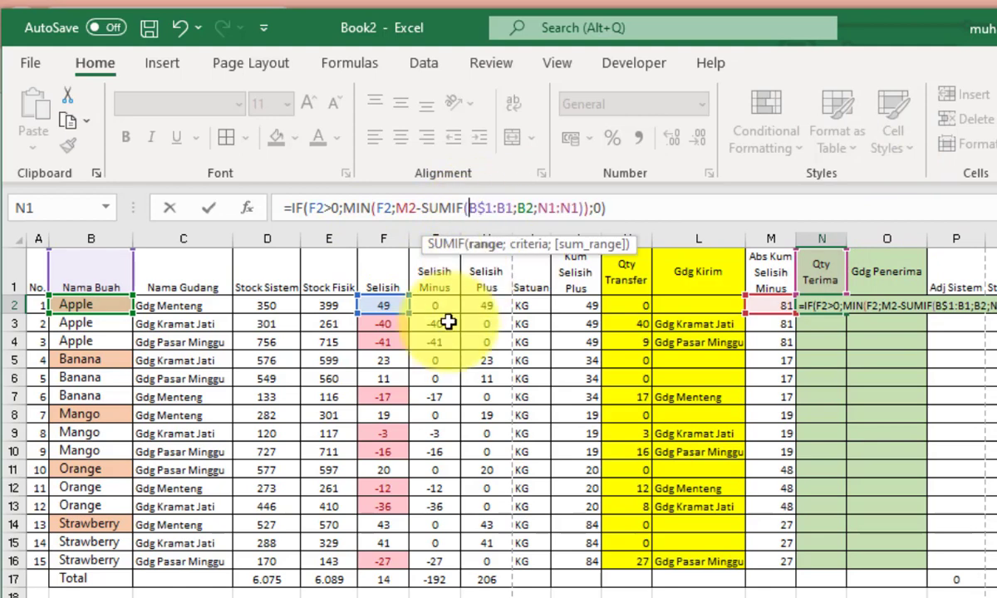
text($)
key(Right)
key(Right)
key(Right)
key(Right)
key(Right)
key(Right)
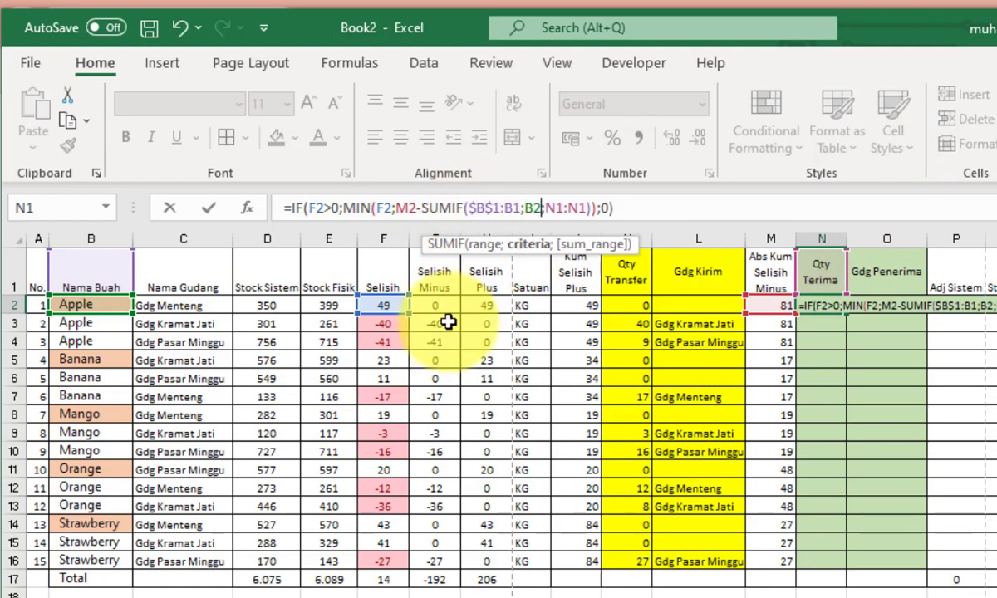
text($)
key(Right)
text($)
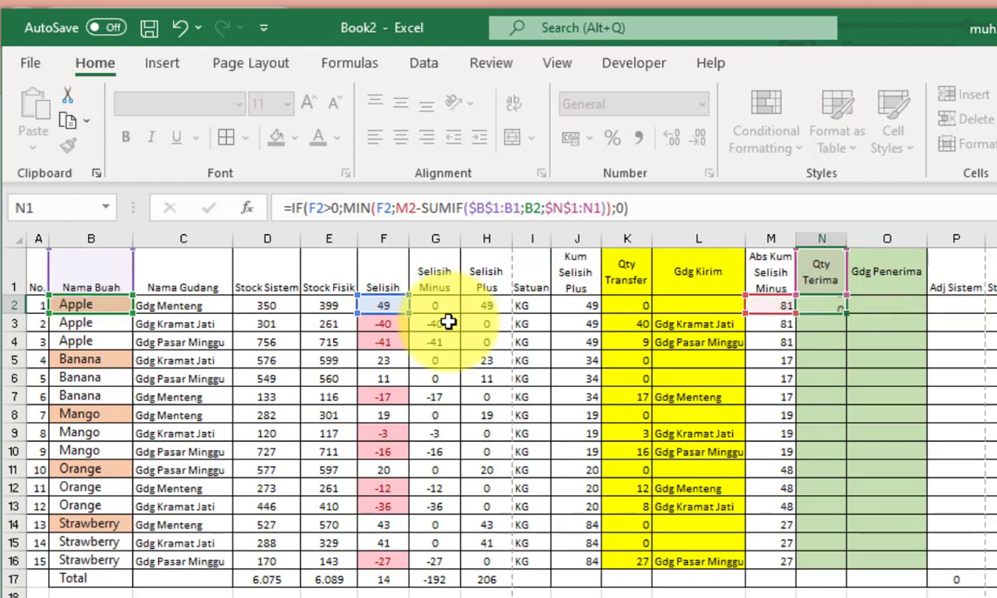
key(Return)
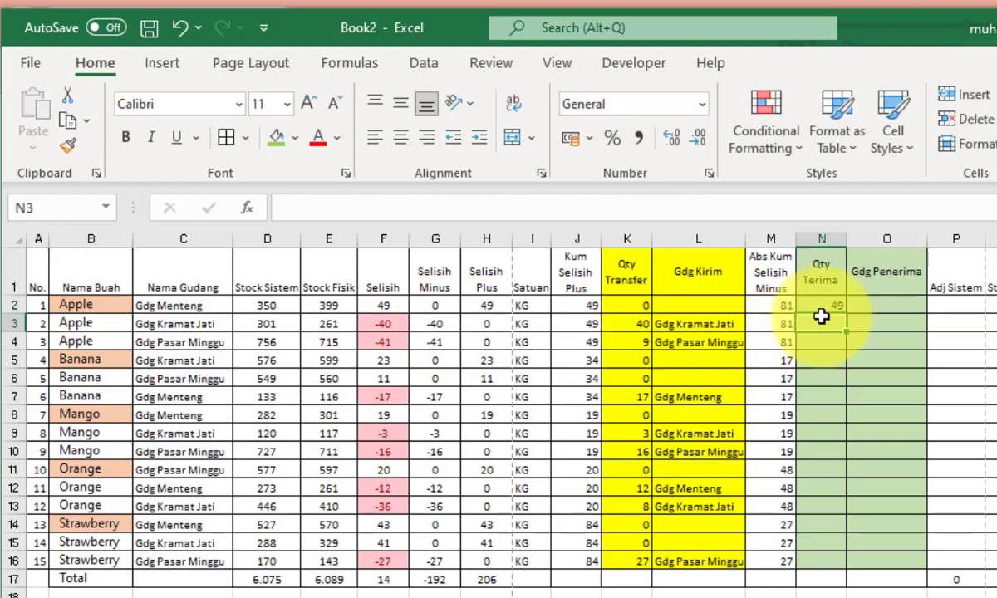
- Copy the N2 formula down to N16, giving 49, 17, 19, 20 and 27 on surplus rows
click(841, 303)
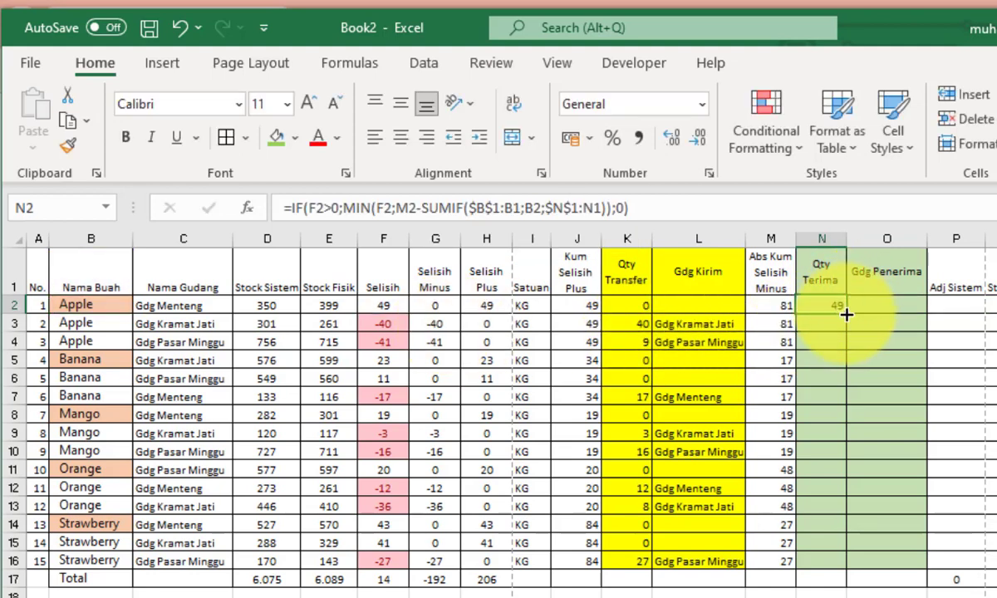
double_click(845, 314)
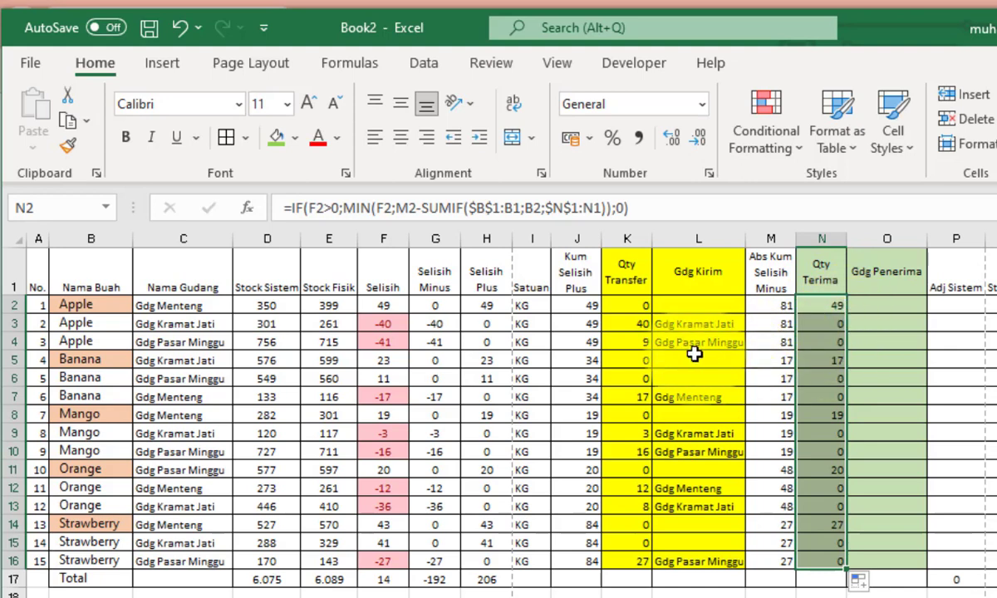
drag(631, 324, 633, 341)
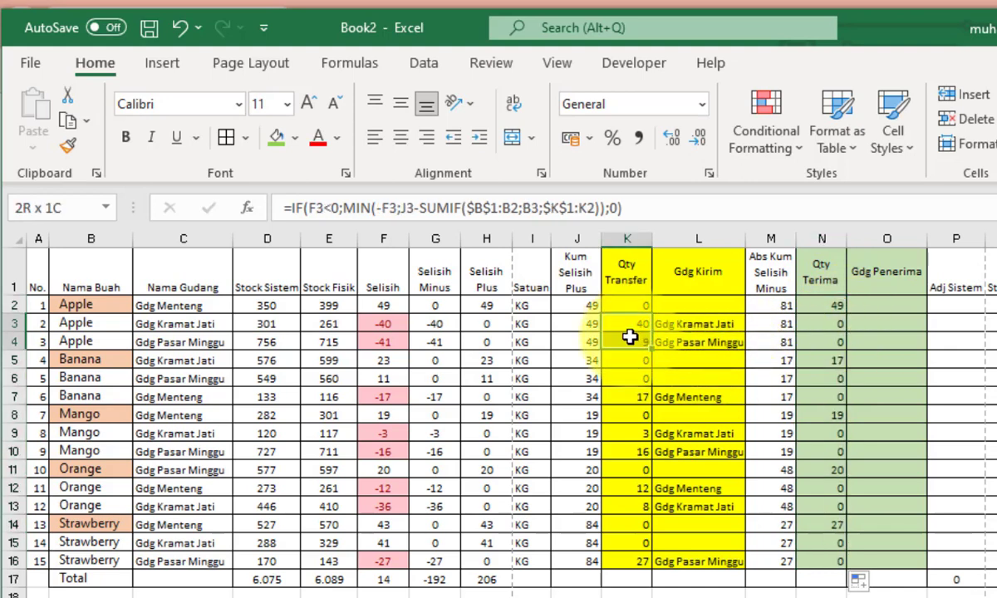
click(827, 306)
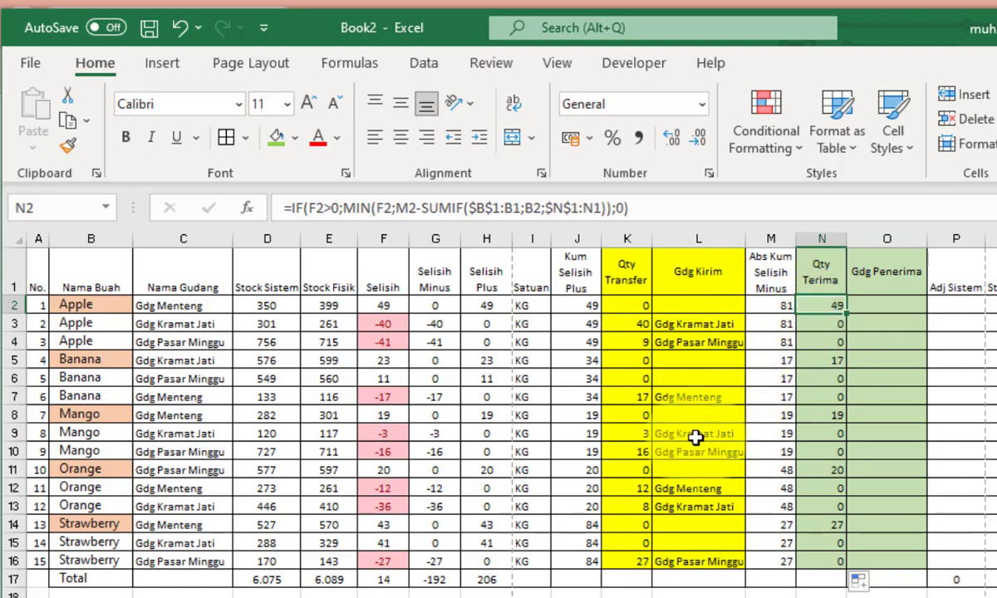
click(67, 360)
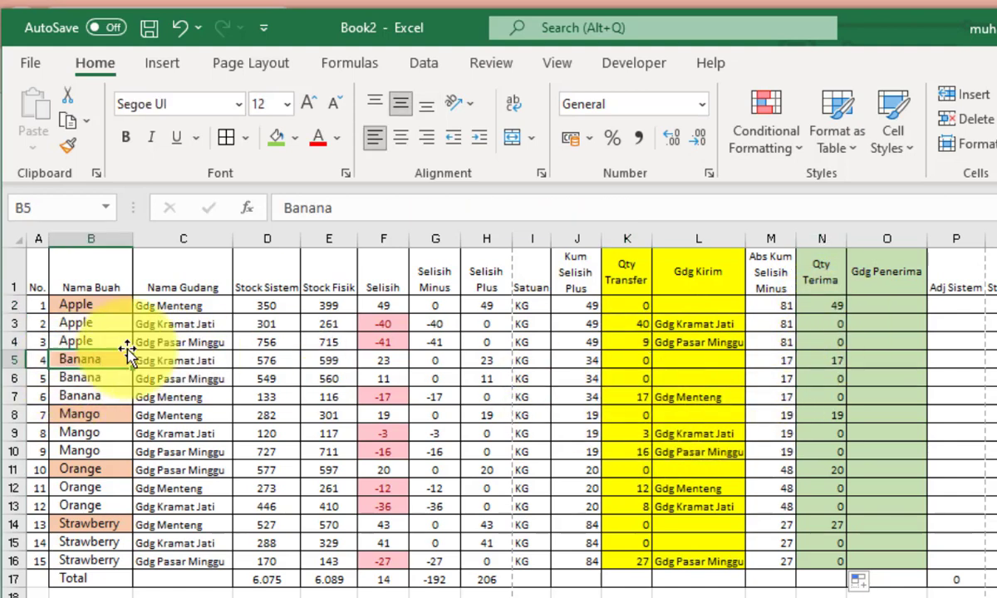
click(645, 392)
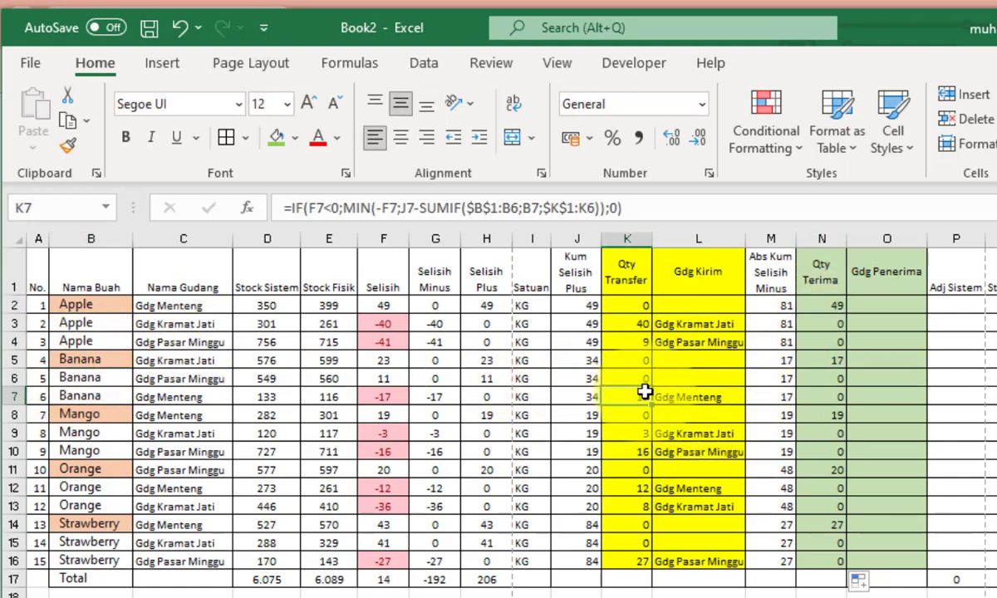
click(837, 362)
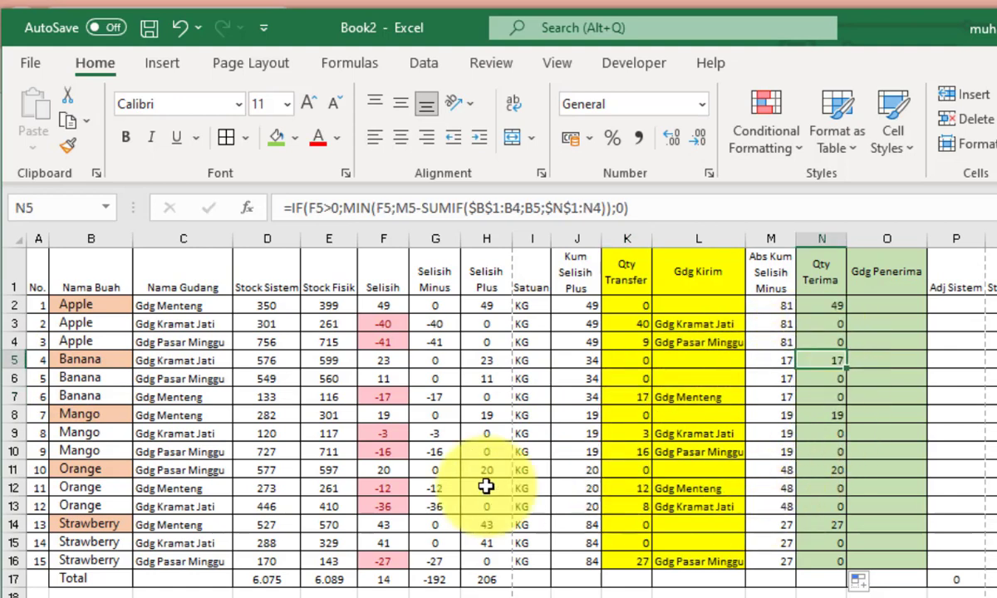
click(93, 433)
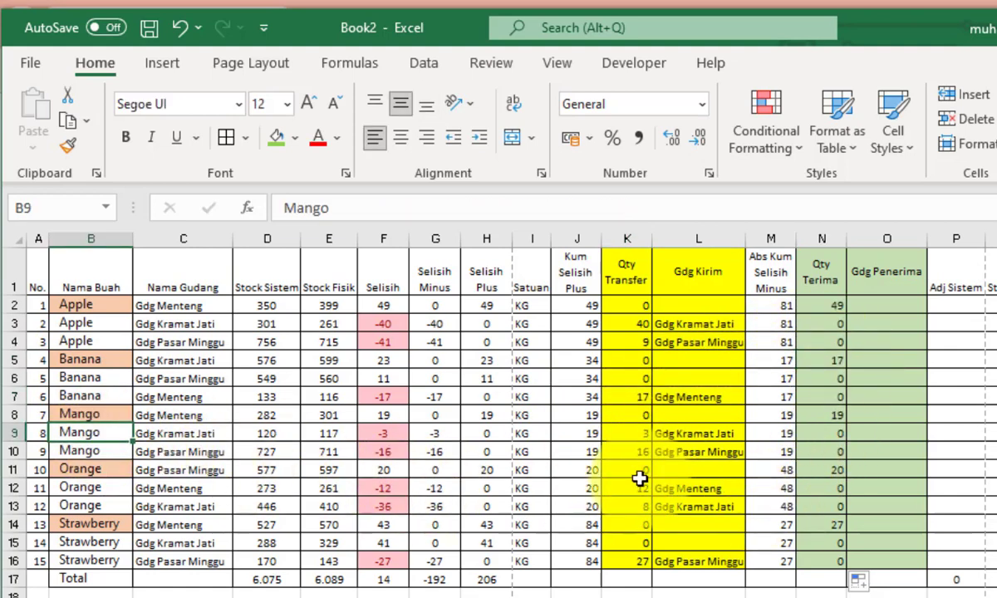
click(631, 447)
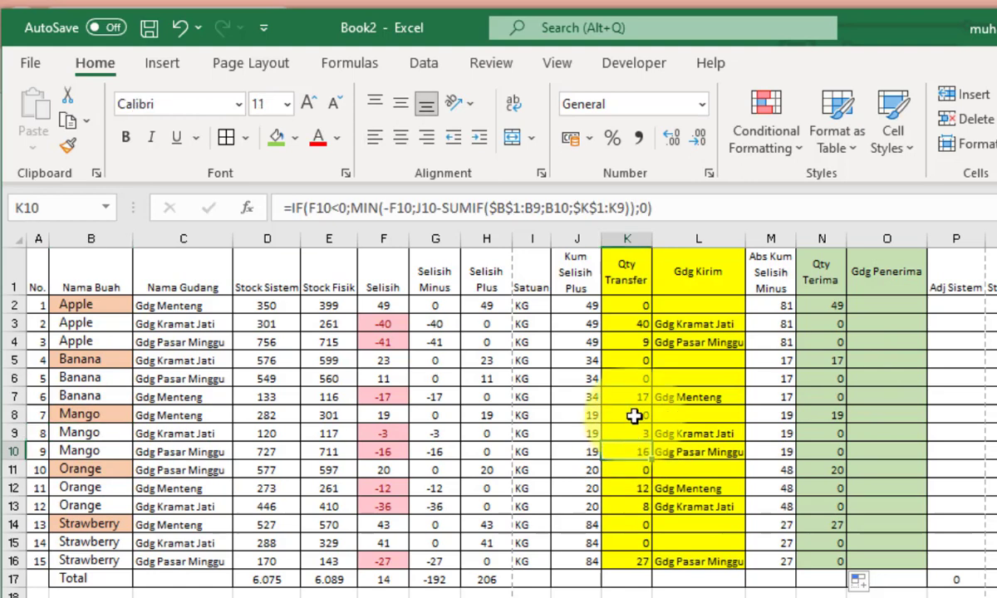
click(633, 416)
drag(634, 417, 630, 450)
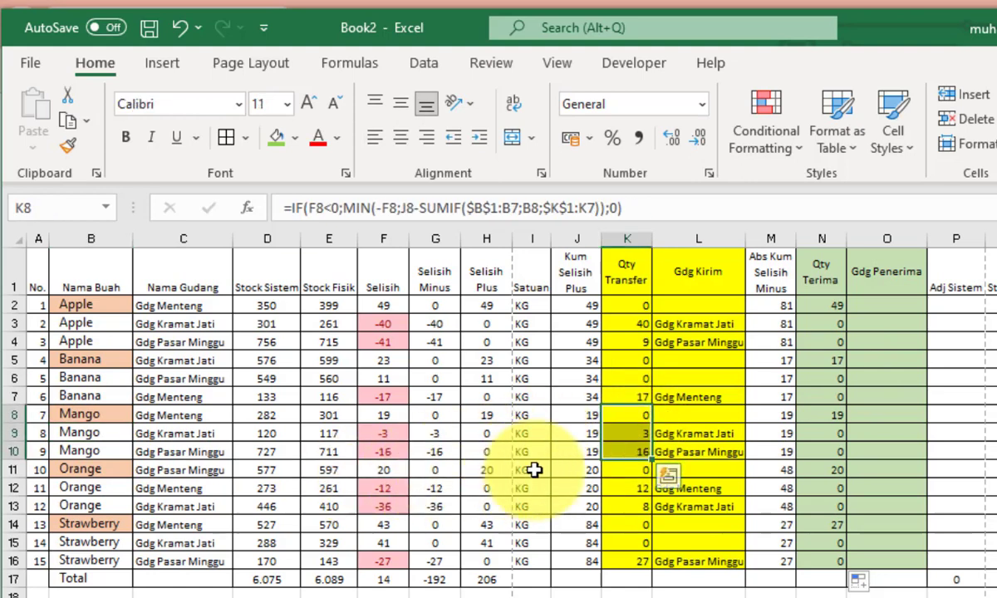
click(836, 416)
click(871, 415)
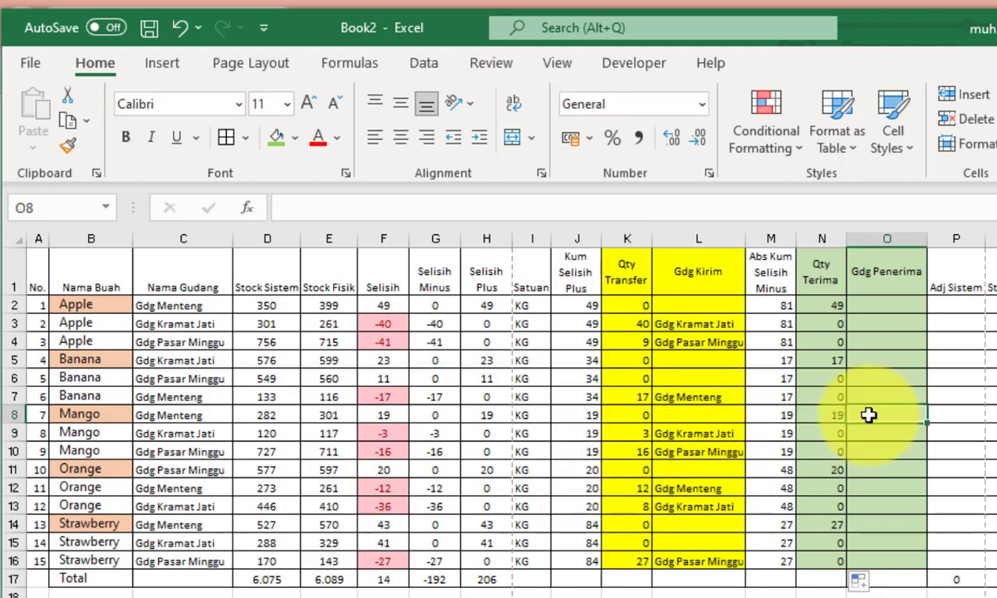
click(887, 305)
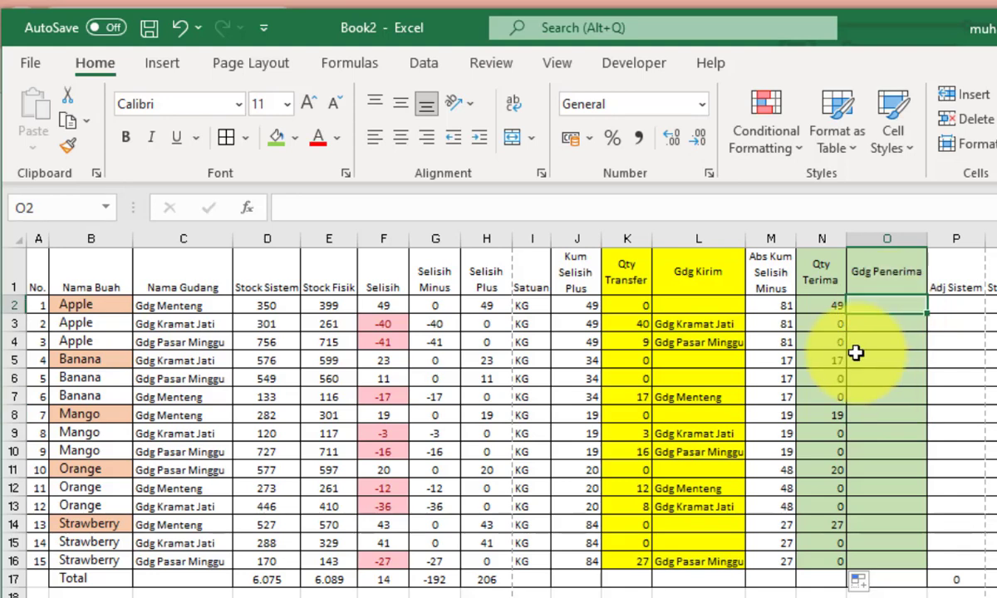
- Enter =IF(N2>0;C2;"") in O2, copy it down to O16, and autofit column O
text(=IF)
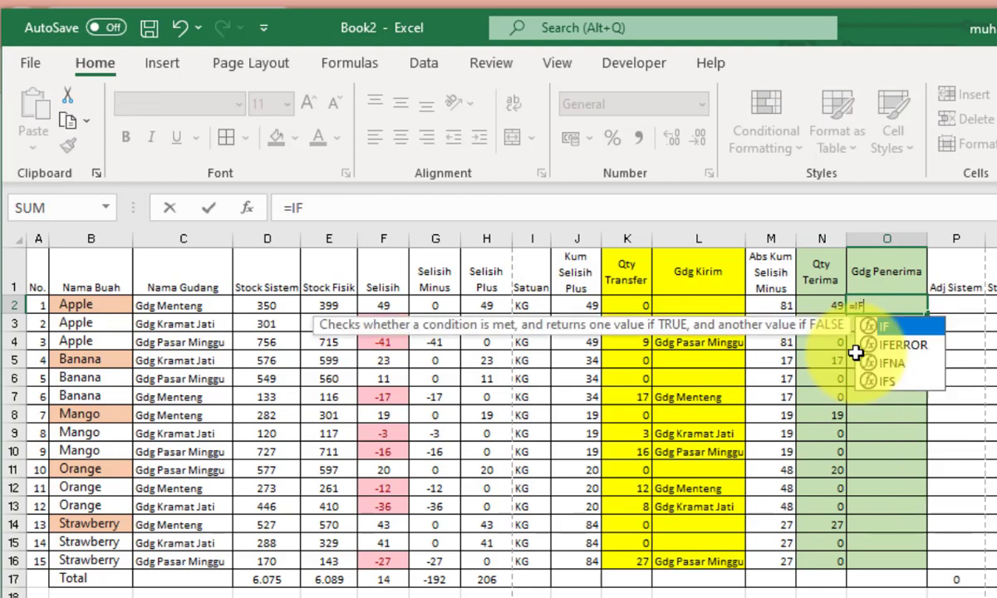
text(()
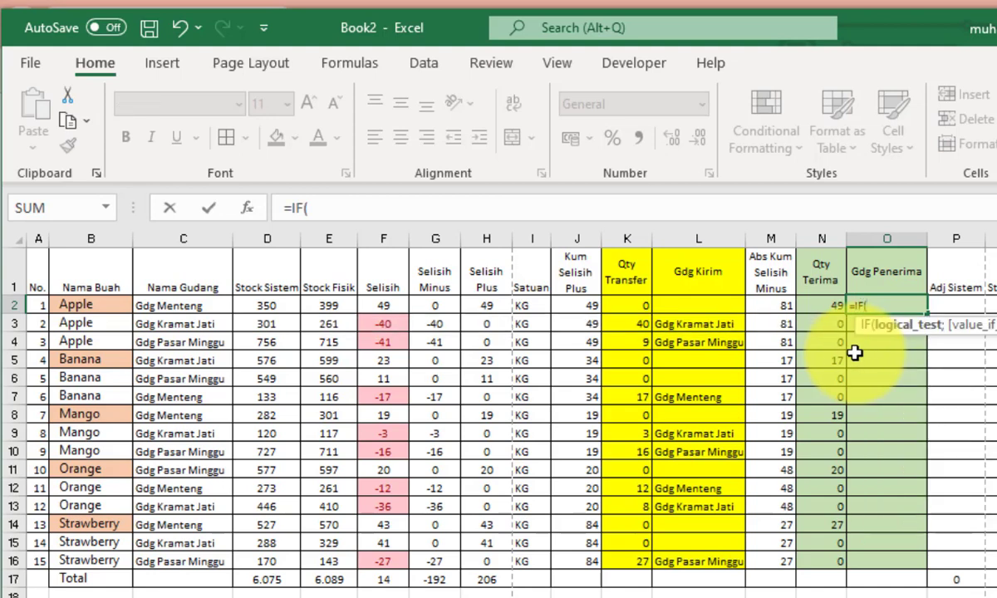
click(821, 305)
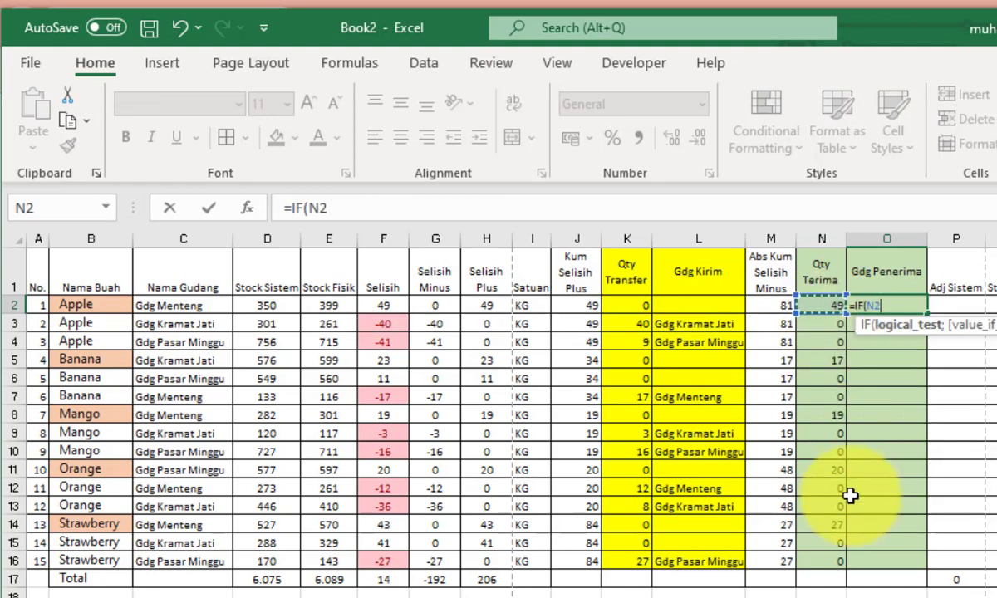
text(;)
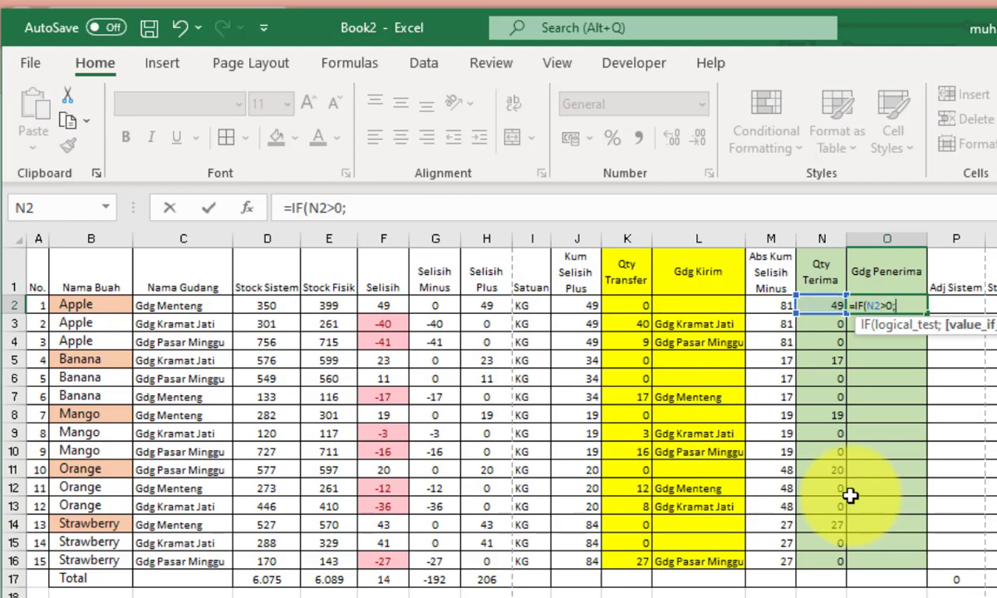
click(169, 308)
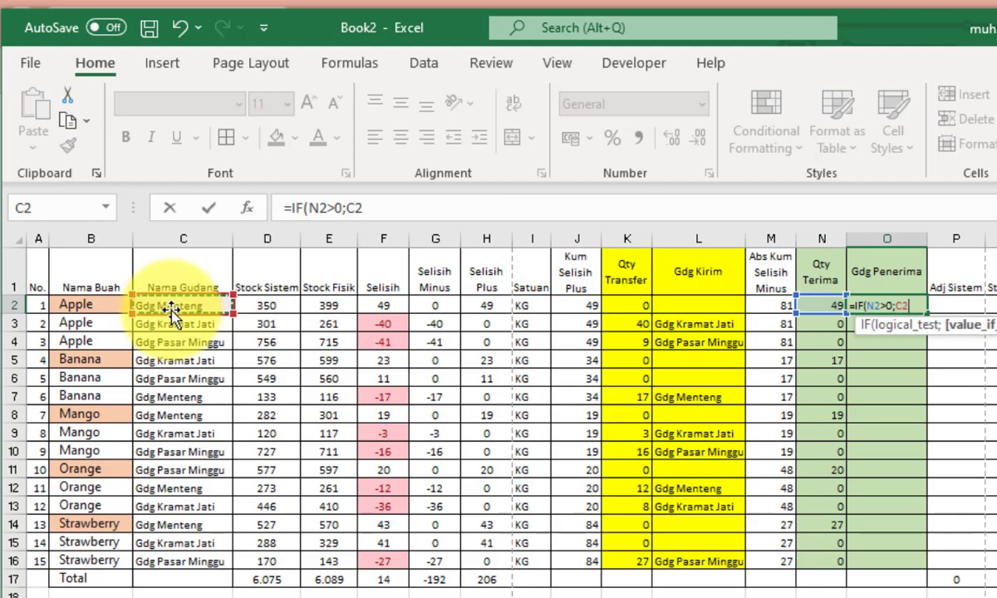
text(;)
text())
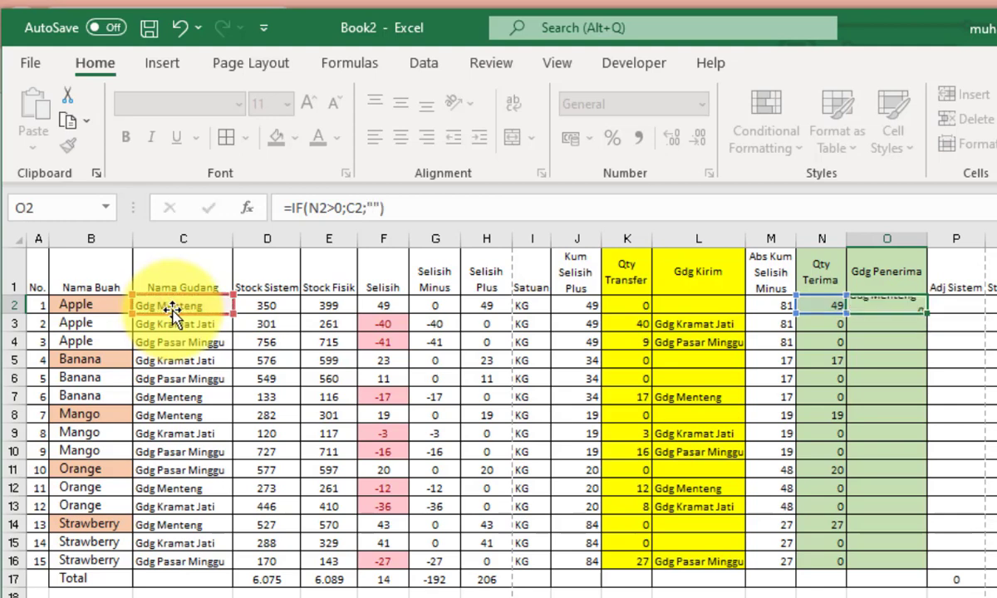
key(Return)
key(Up)
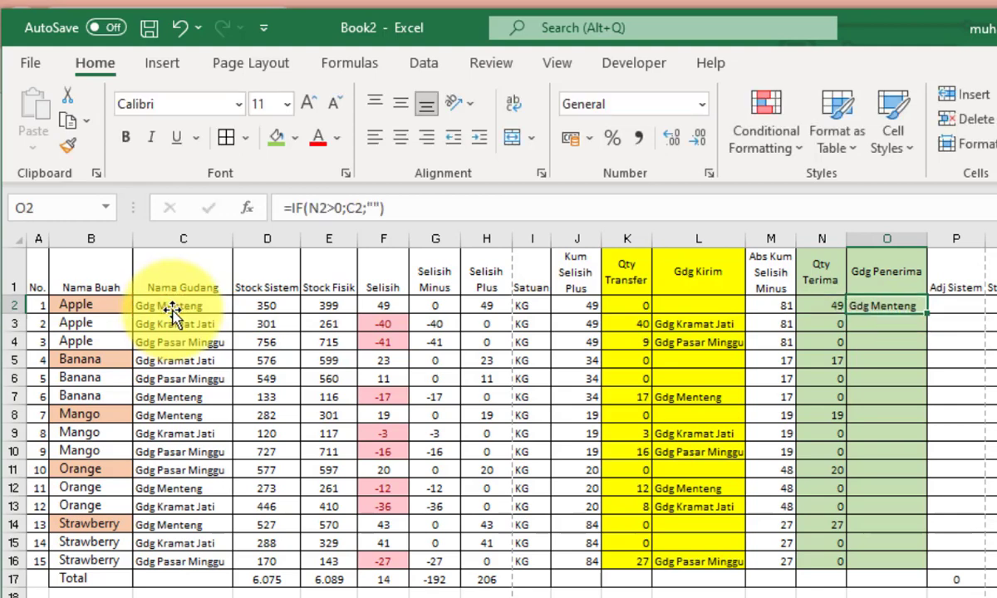
double_click(929, 316)
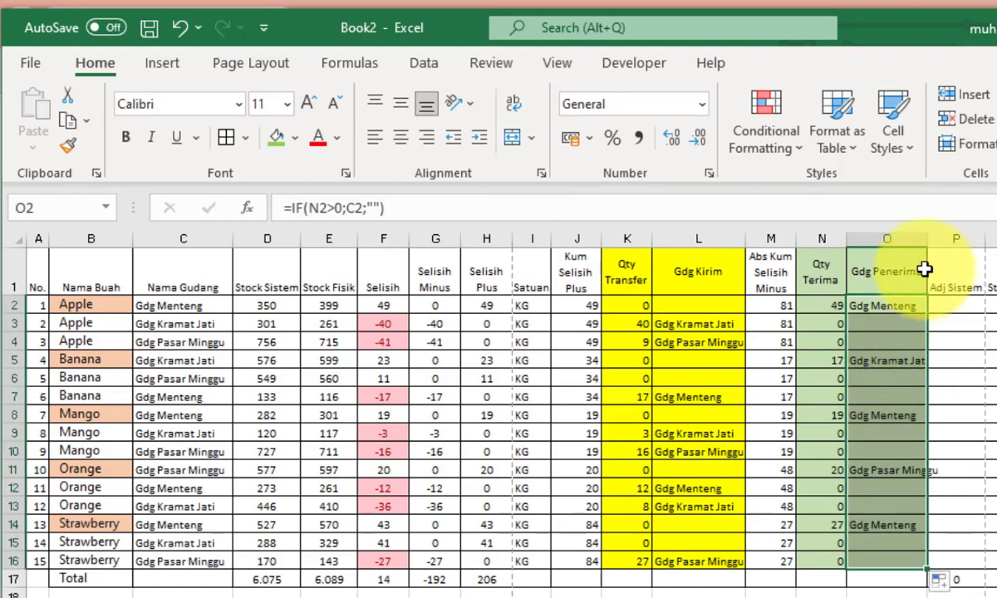
double_click(924, 239)
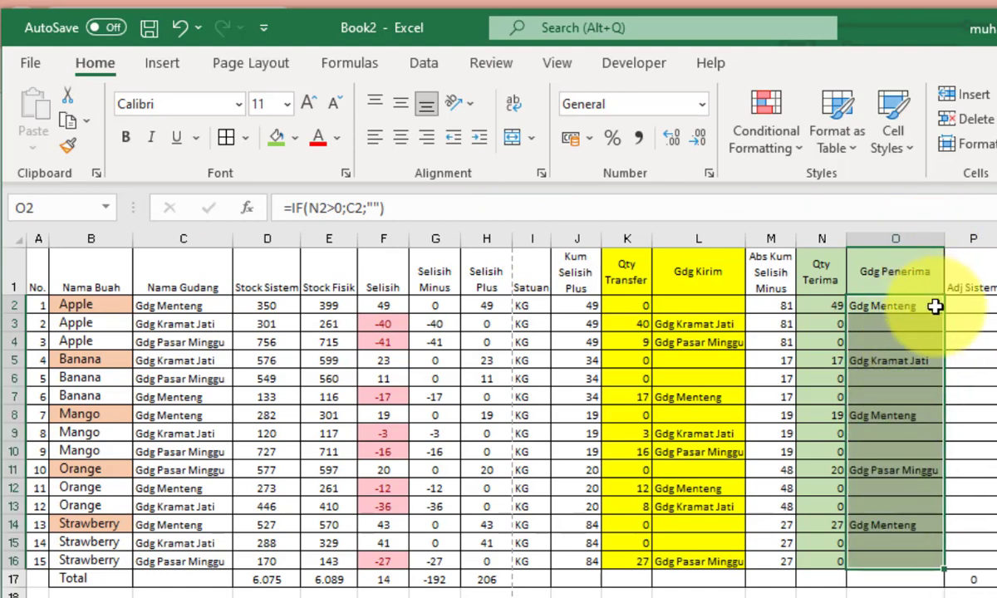
- Enter the Adj Sistem formula =N2-K2 in P2
click(974, 306)
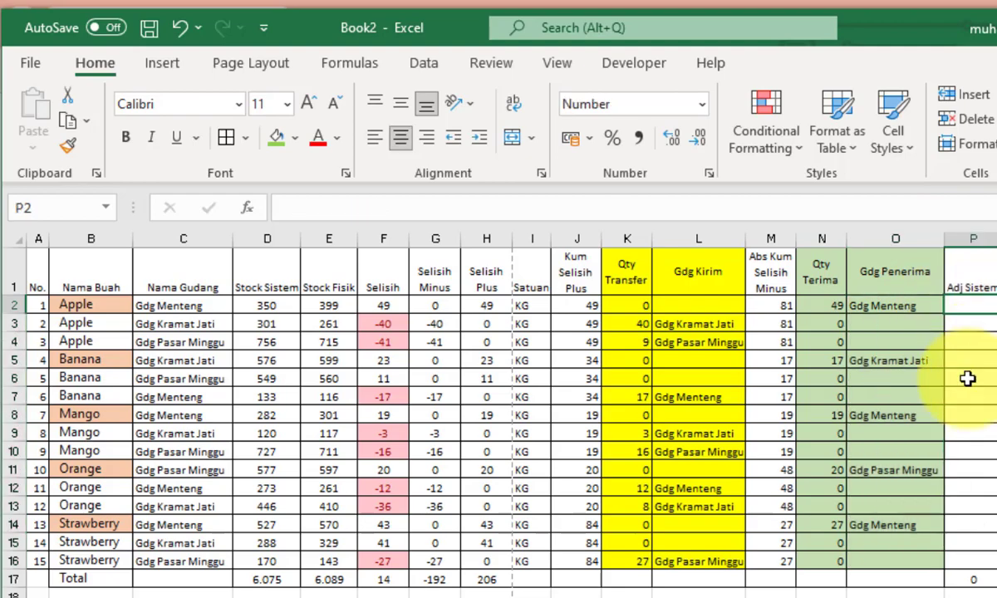
text(=)
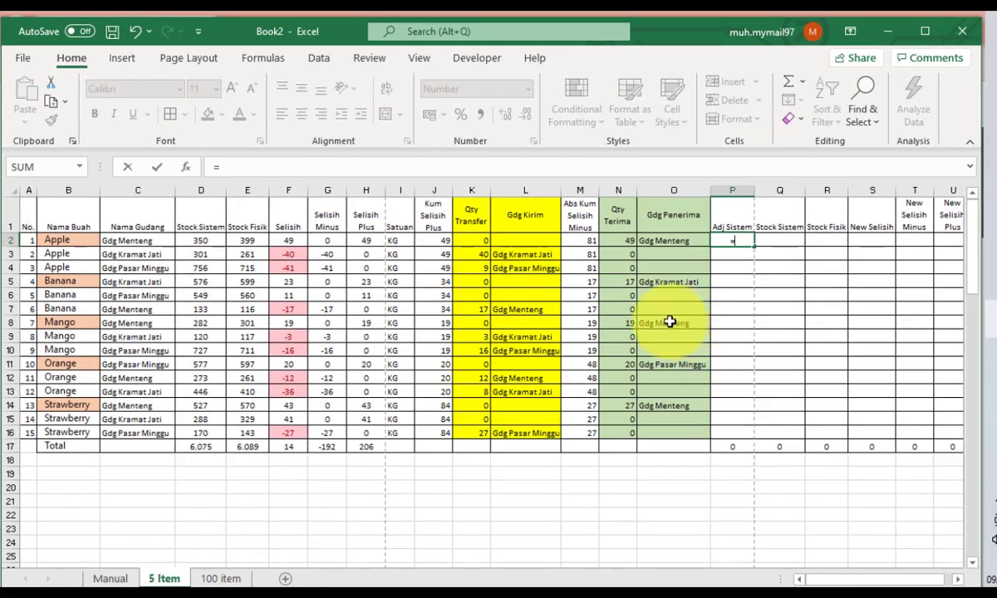
click(627, 243)
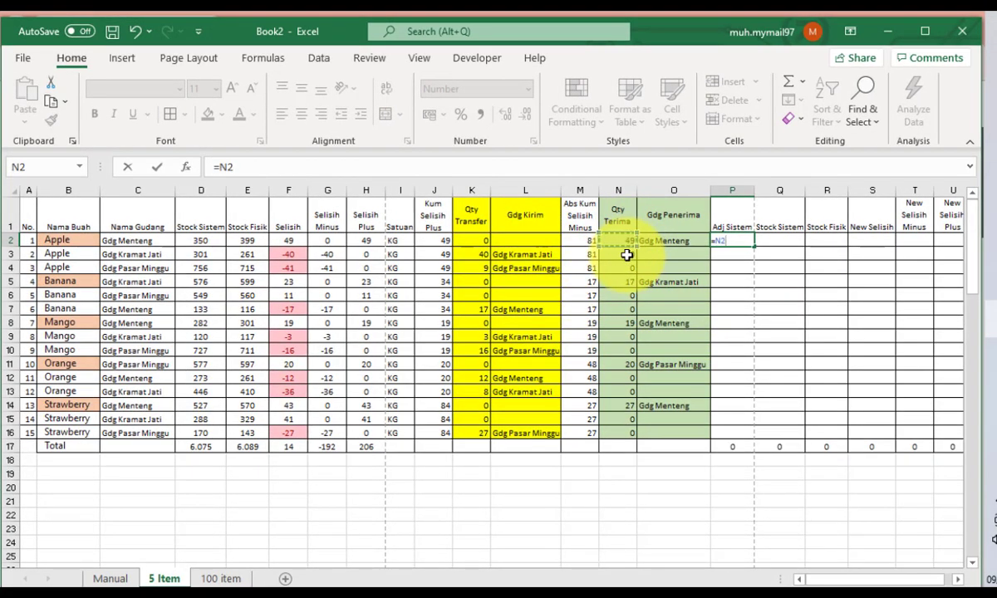
click(471, 243)
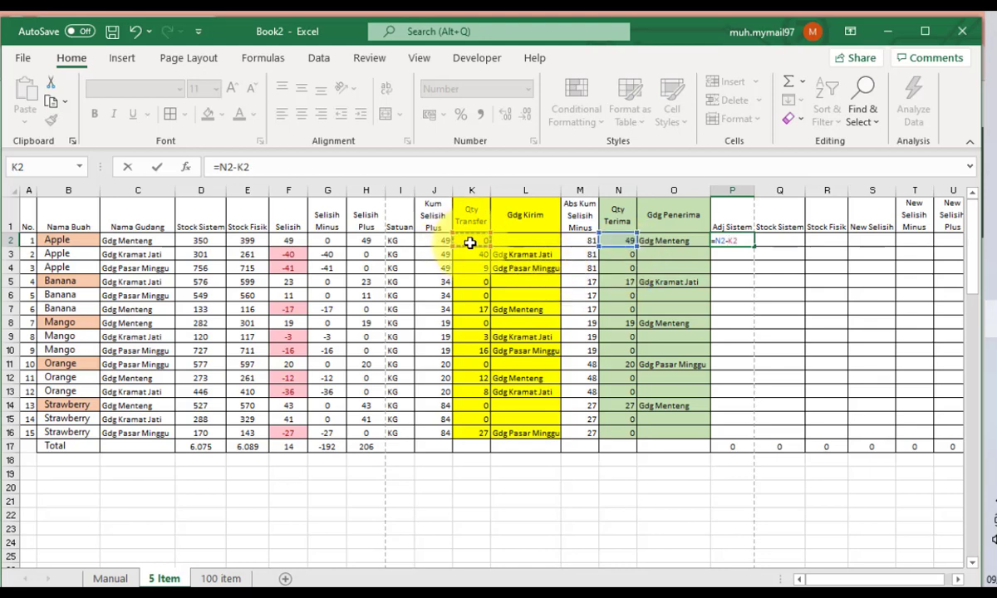
key(Return)
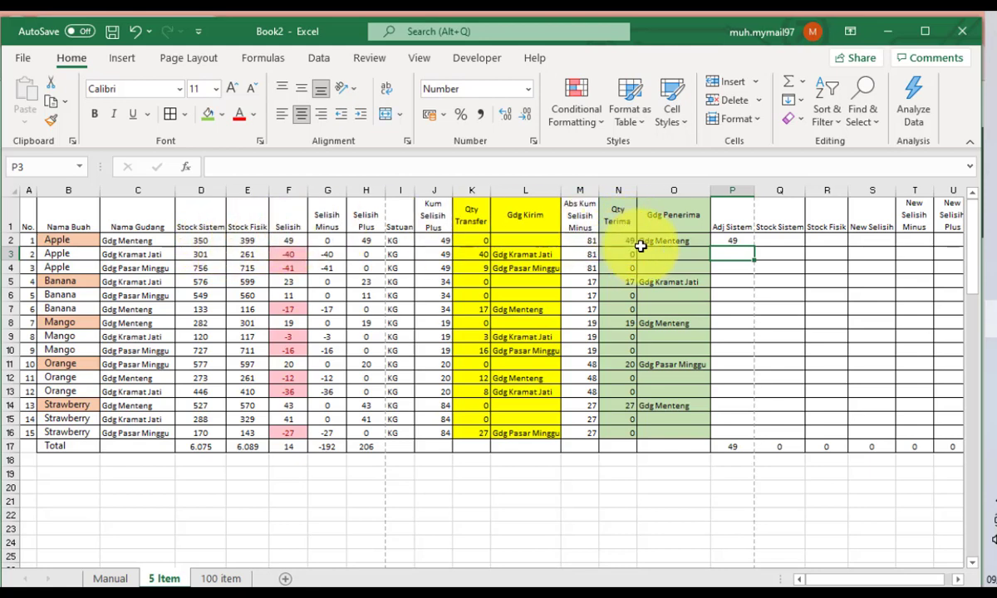
- Copy the P2 formula down to P16 and confirm the P17 total reads 0
click(741, 241)
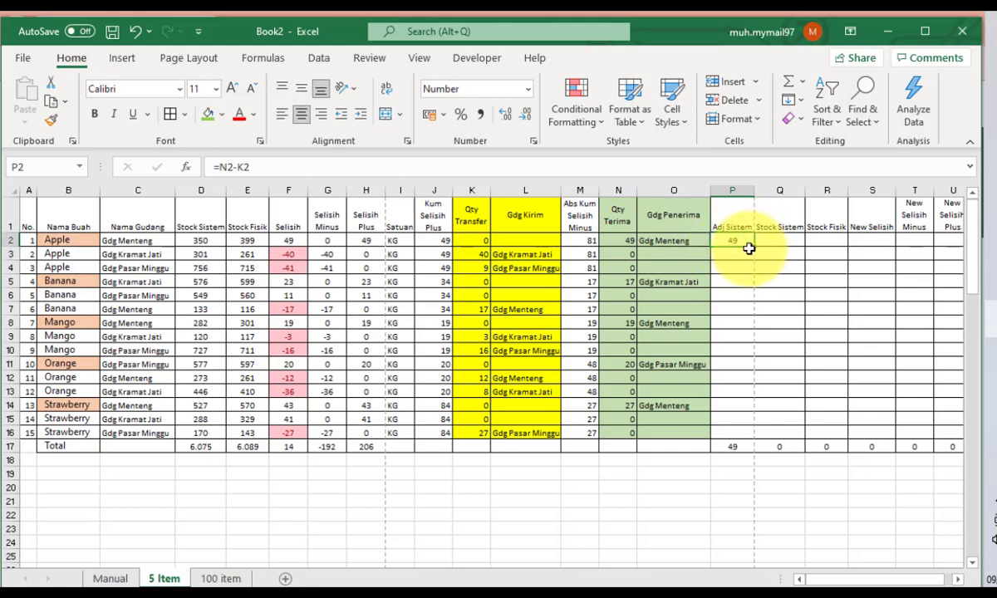
double_click(755, 247)
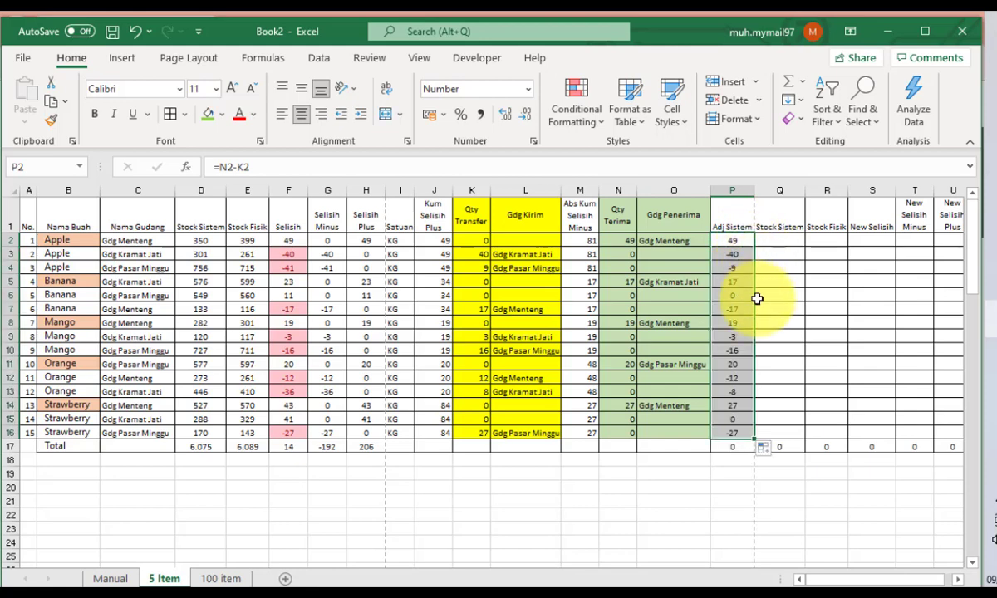
click(741, 446)
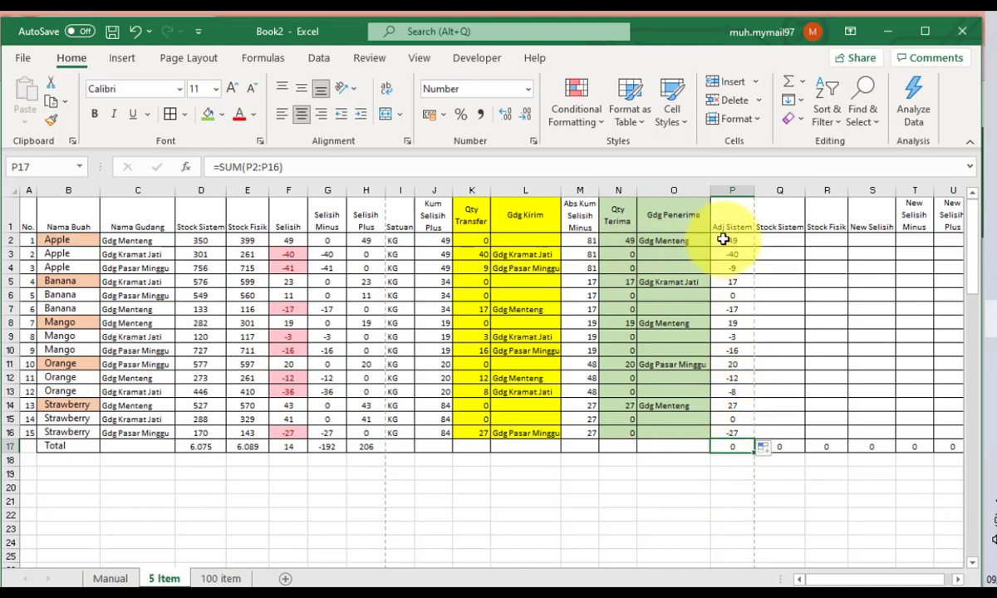
click(725, 239)
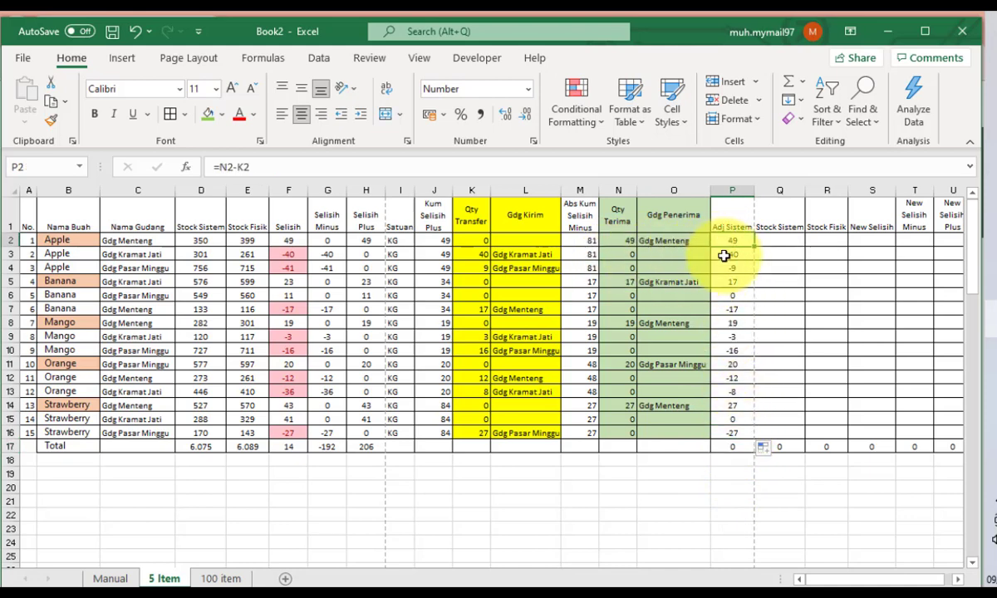
drag(725, 257, 724, 268)
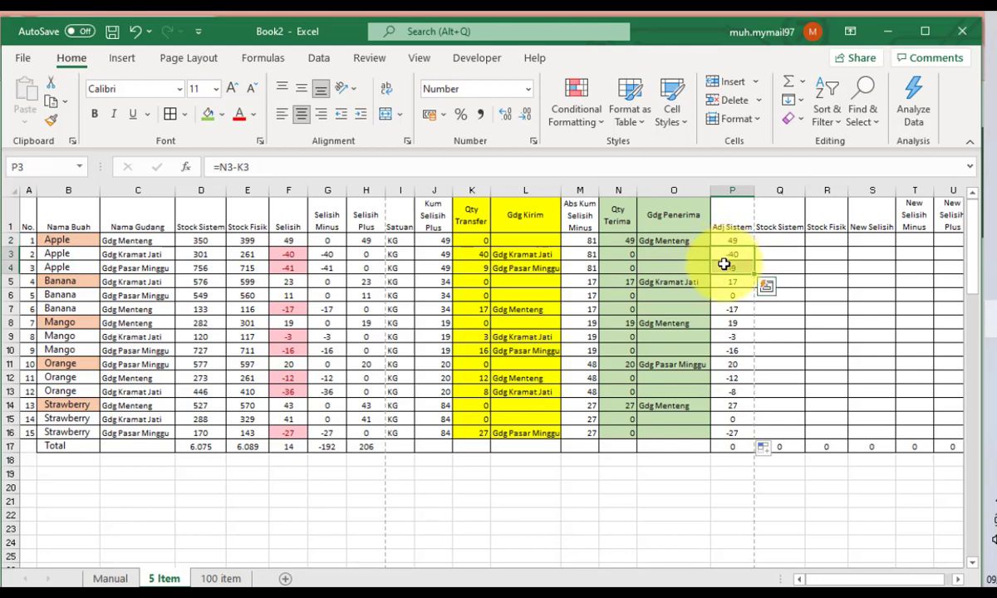
click(725, 240)
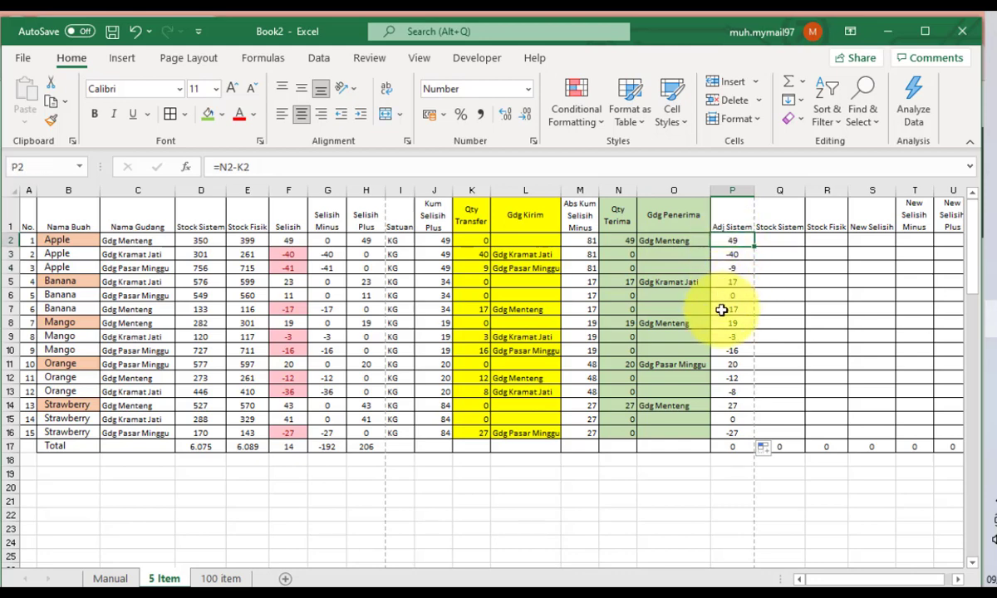
click(722, 307)
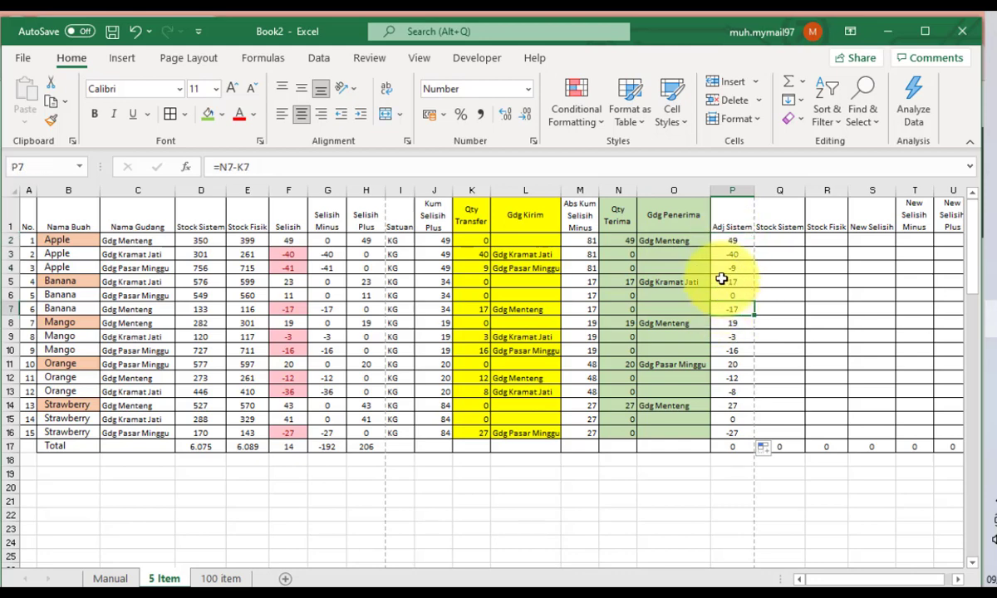
click(721, 281)
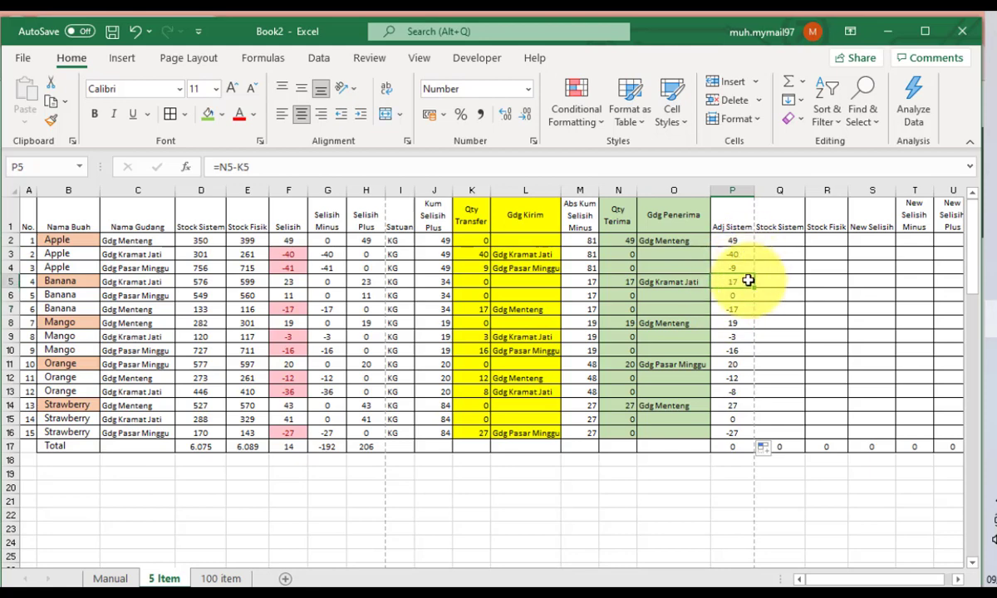
click(724, 446)
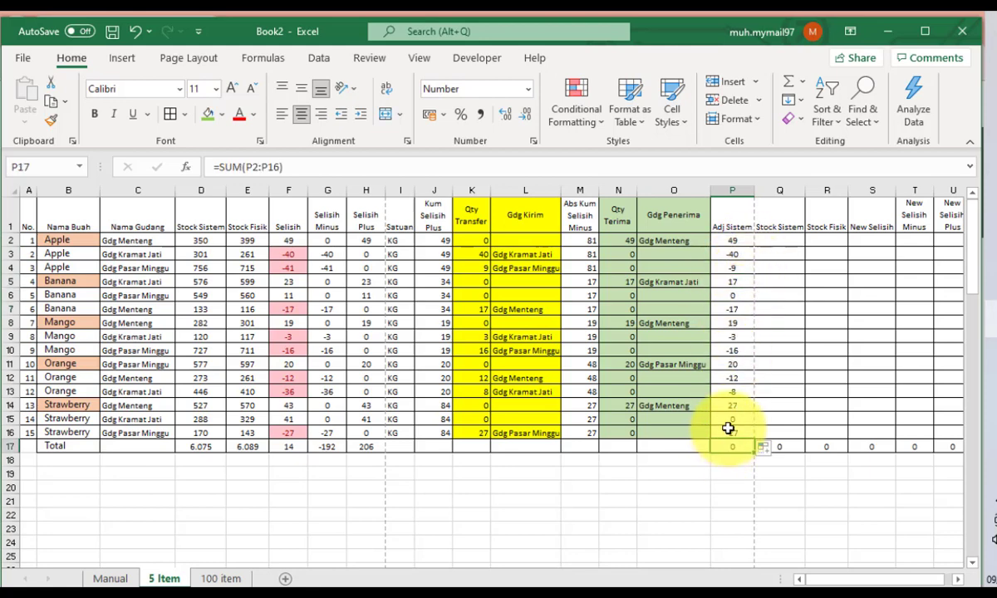
click(779, 241)
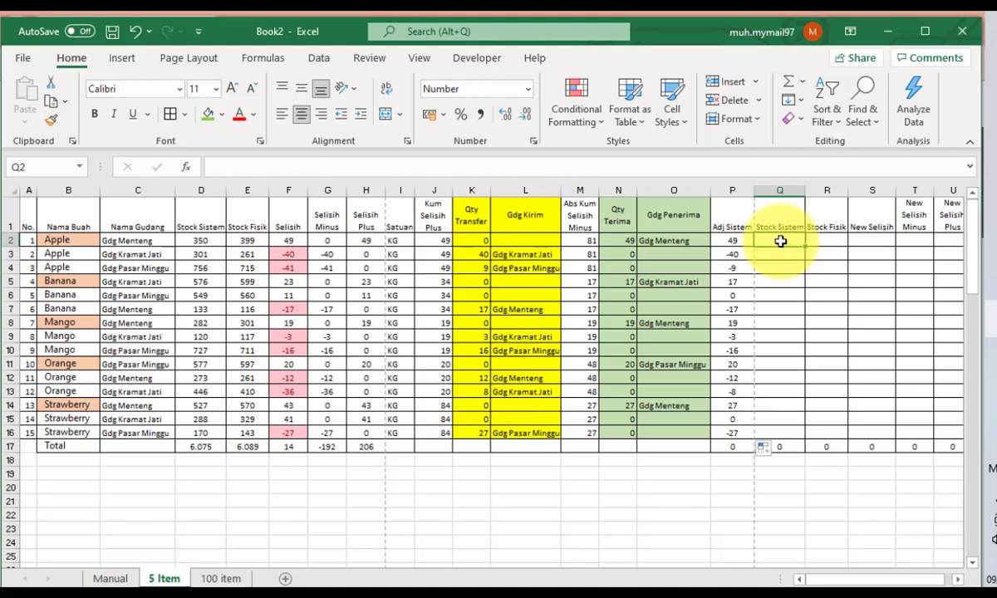
- Enter =D2+P2 as Stock Sistem in Q2 and copy it down to Q16
text(=)
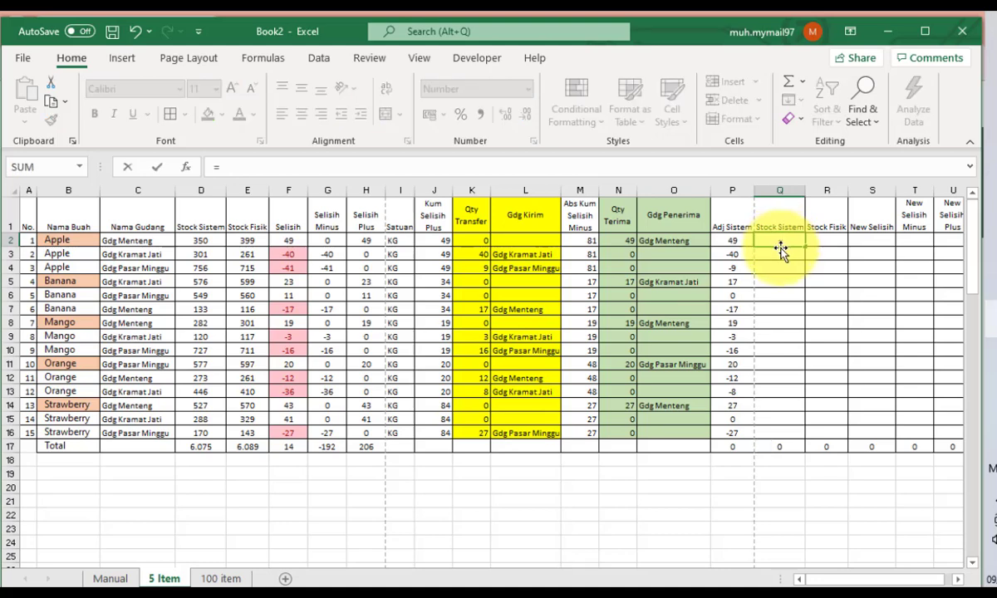
click(193, 239)
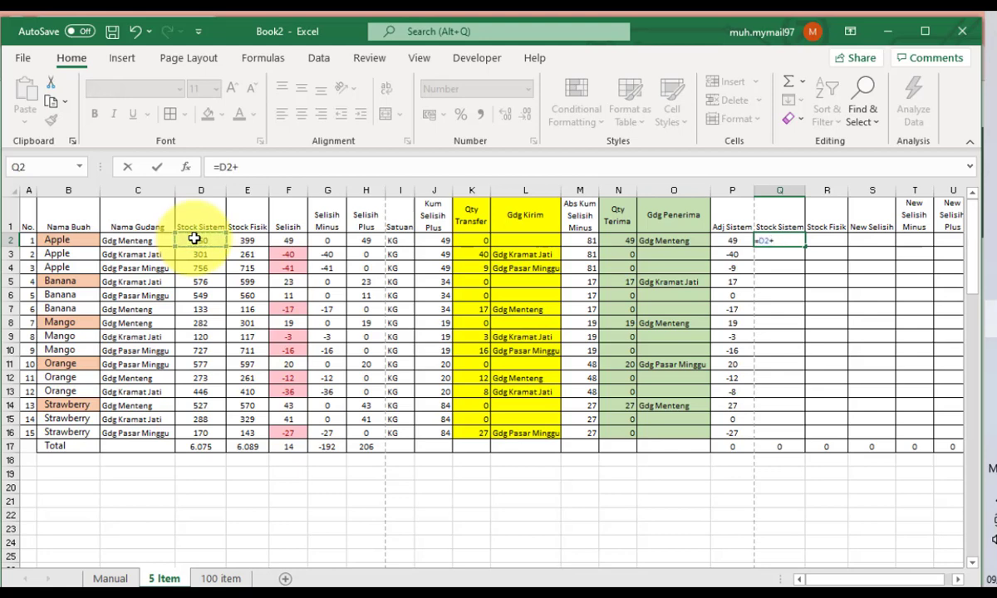
click(739, 241)
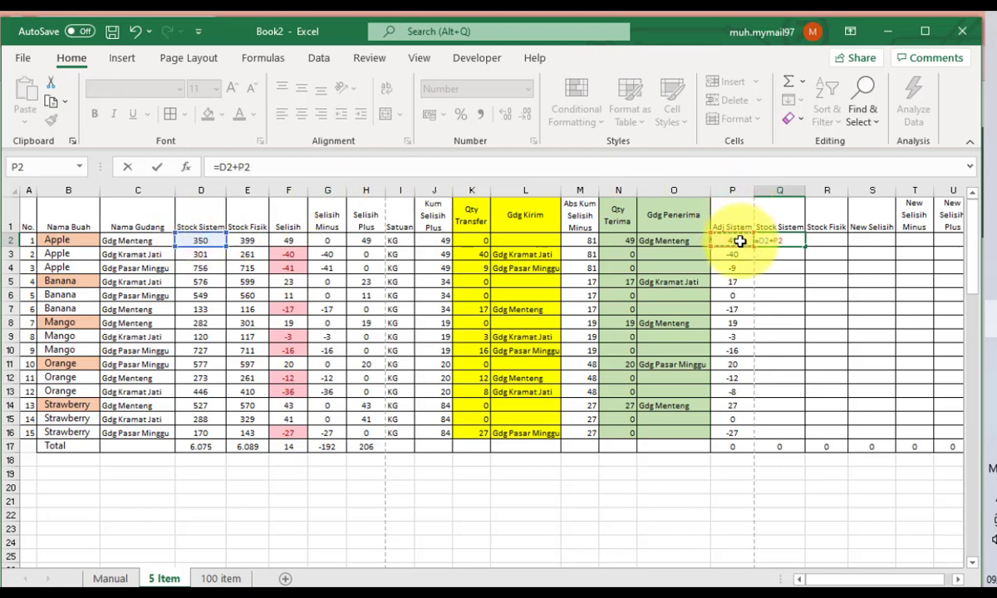
key(Return)
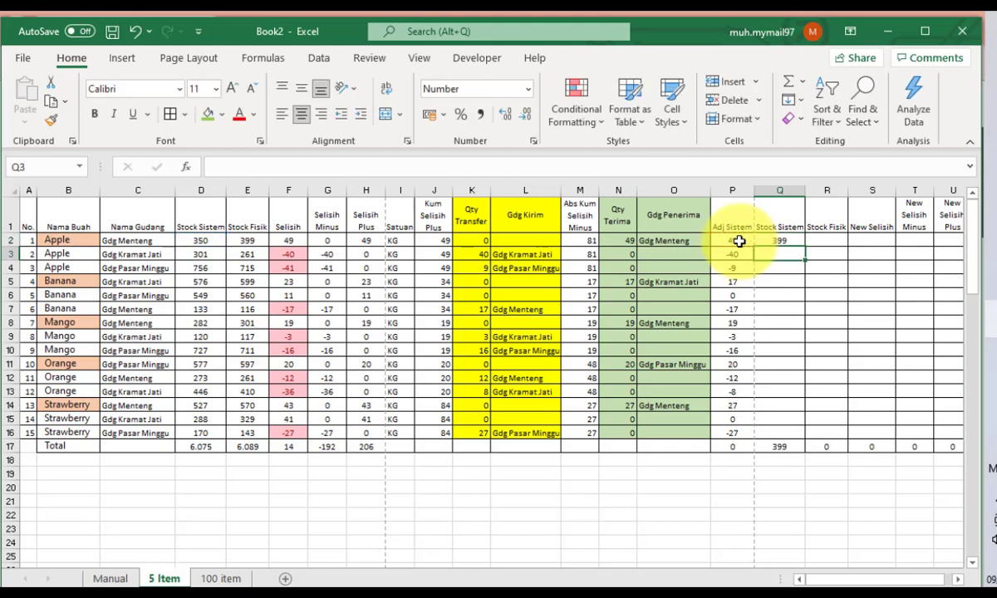
click(774, 240)
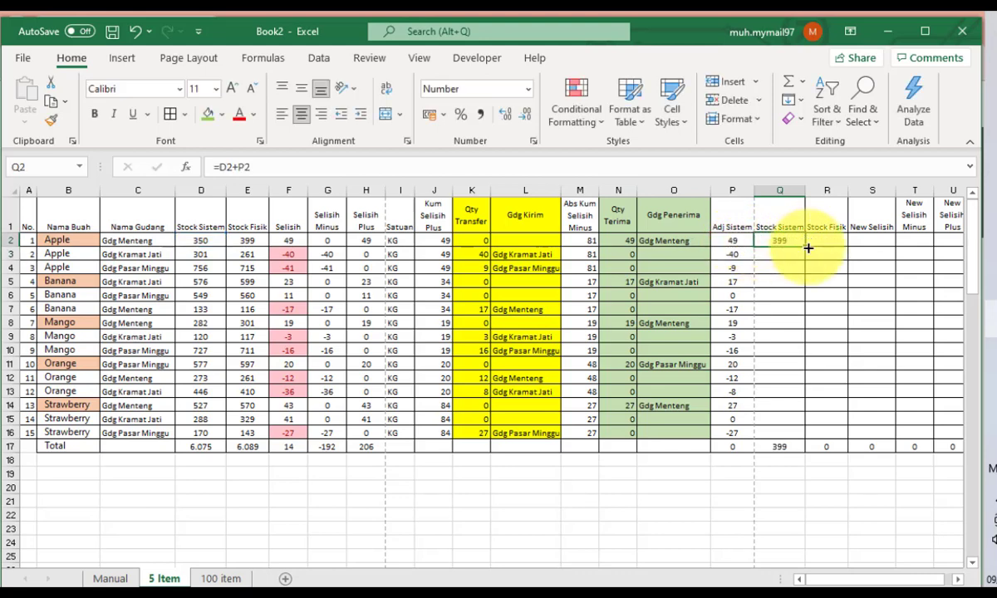
drag(808, 248, 789, 432)
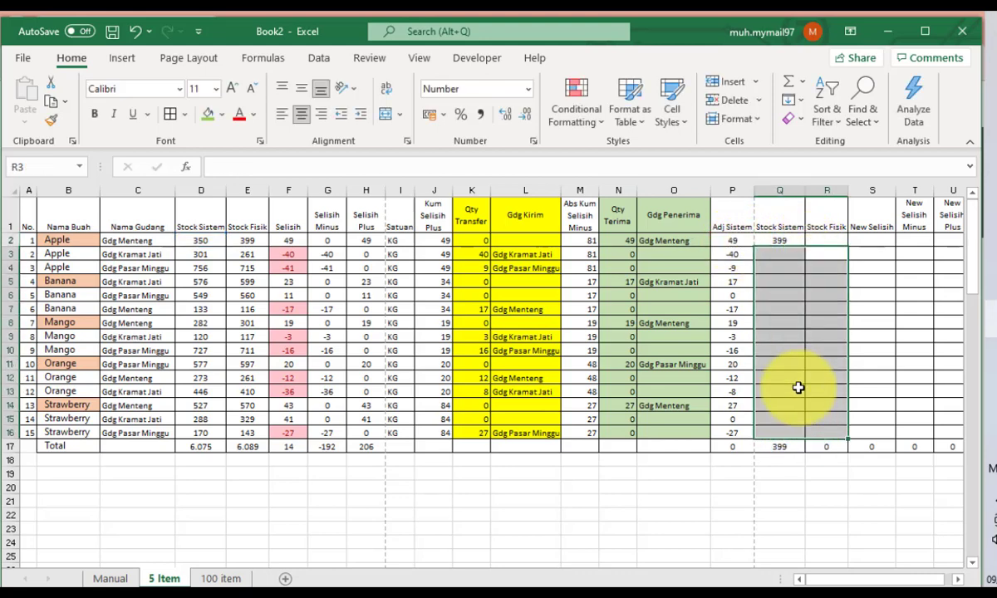
click(787, 243)
double_click(804, 246)
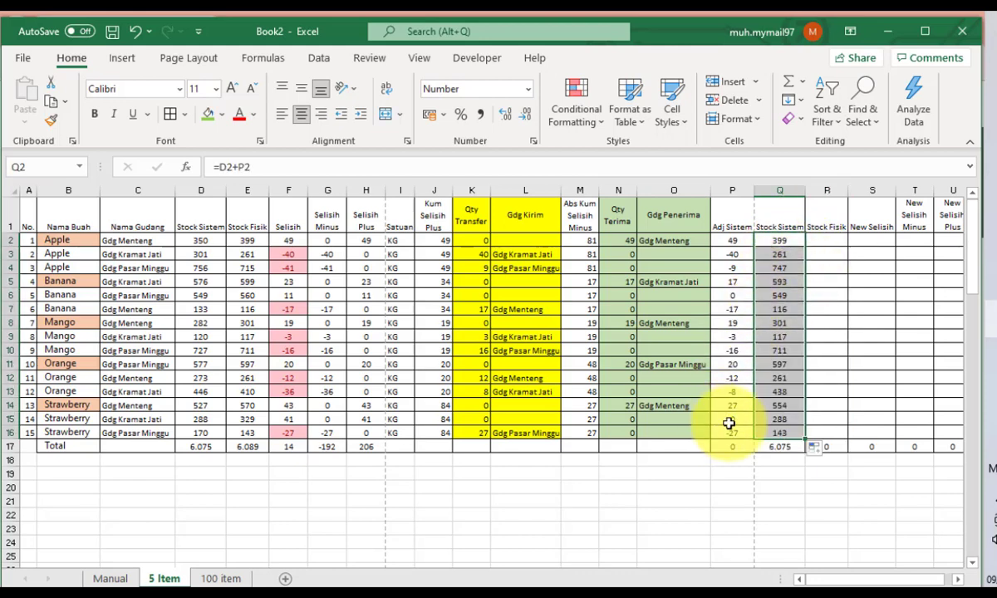
click(766, 431)
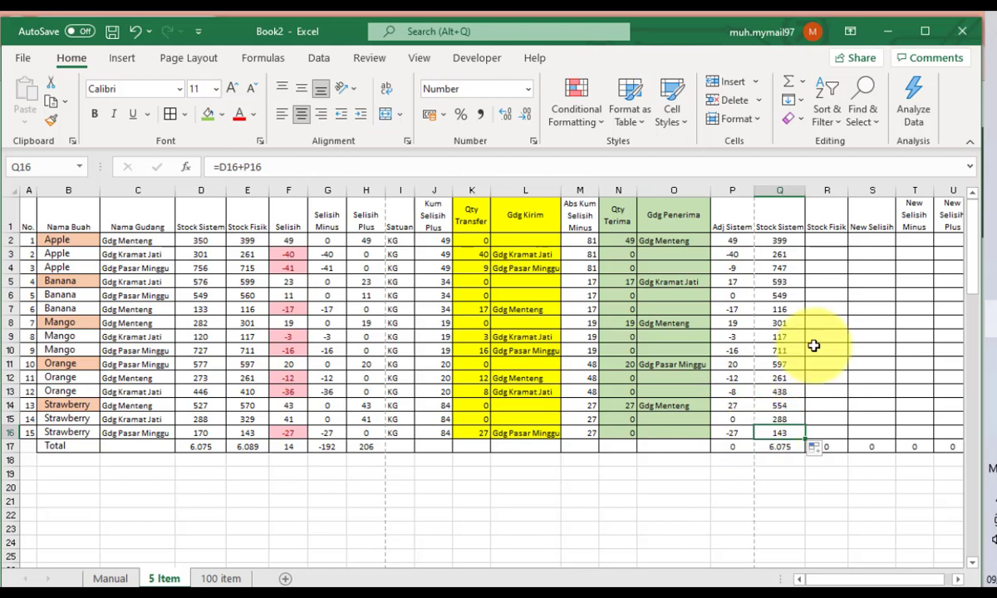
- Enter =E2 as Stock Fisik in R2 and copy it down to R16
click(820, 240)
text(=)
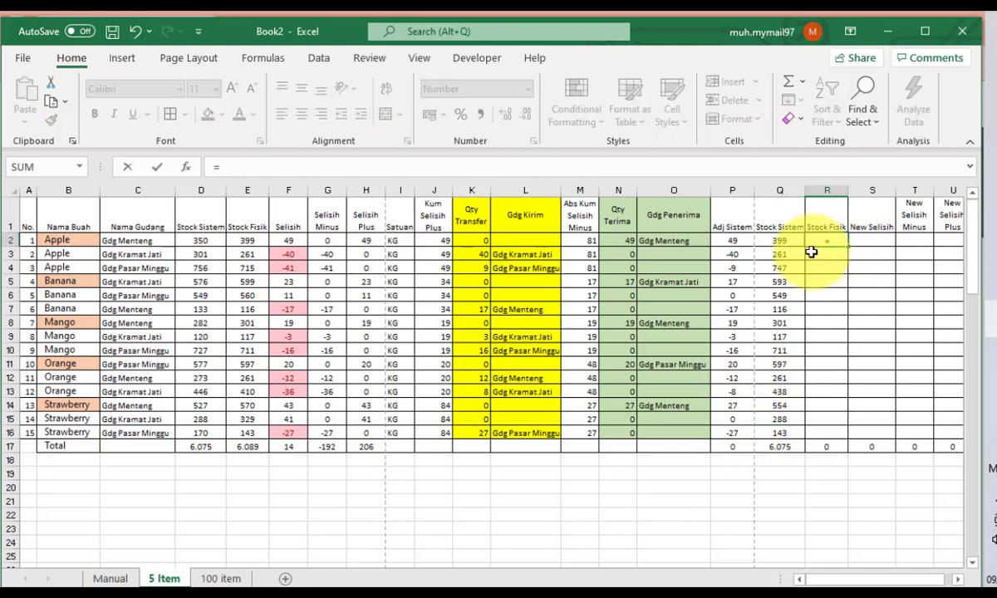
click(248, 242)
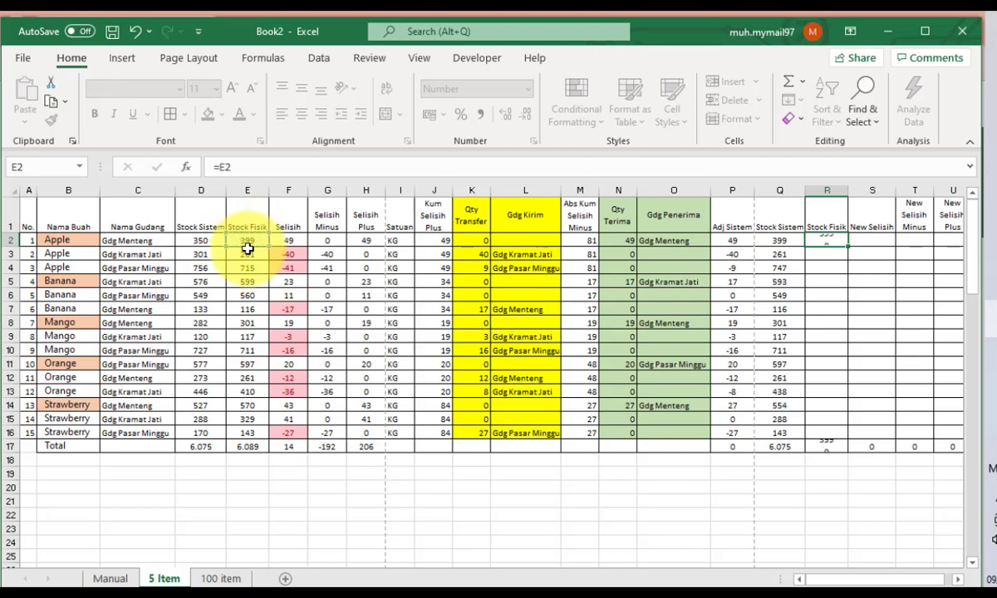
key(Return)
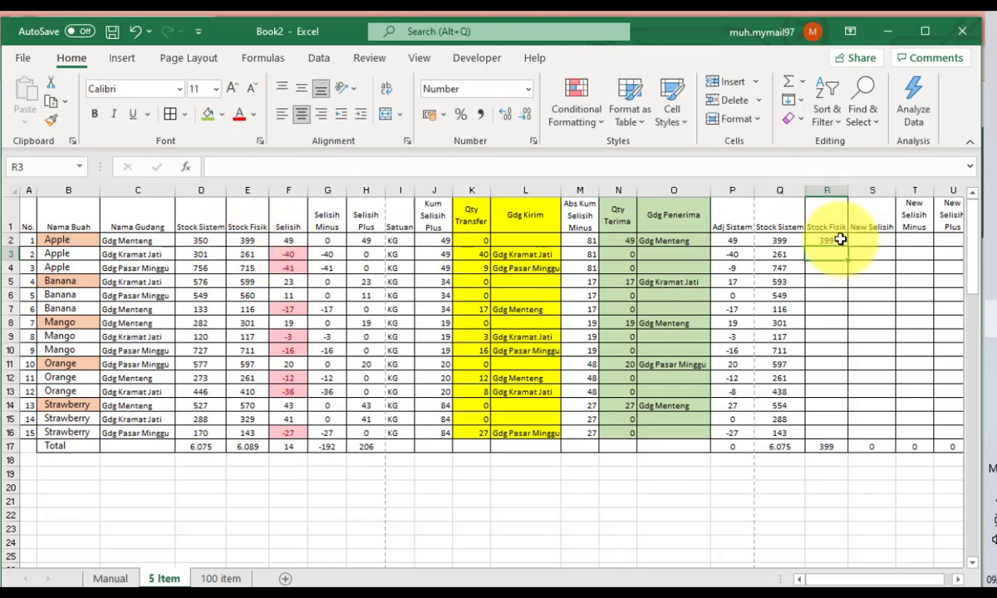
click(842, 242)
double_click(847, 246)
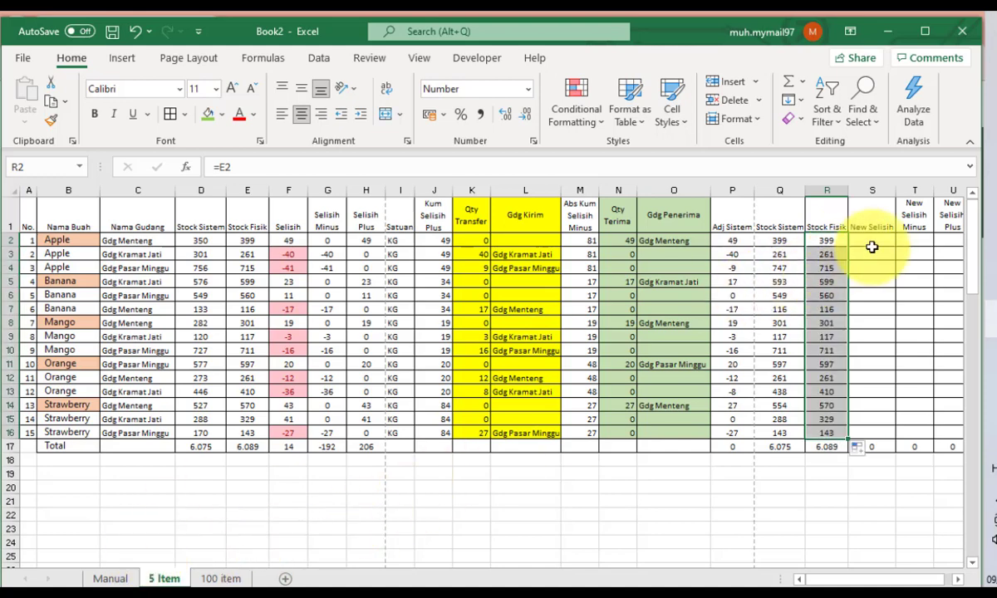
- Enter the New Selisih formula =R2-Q2 in S2
click(875, 242)
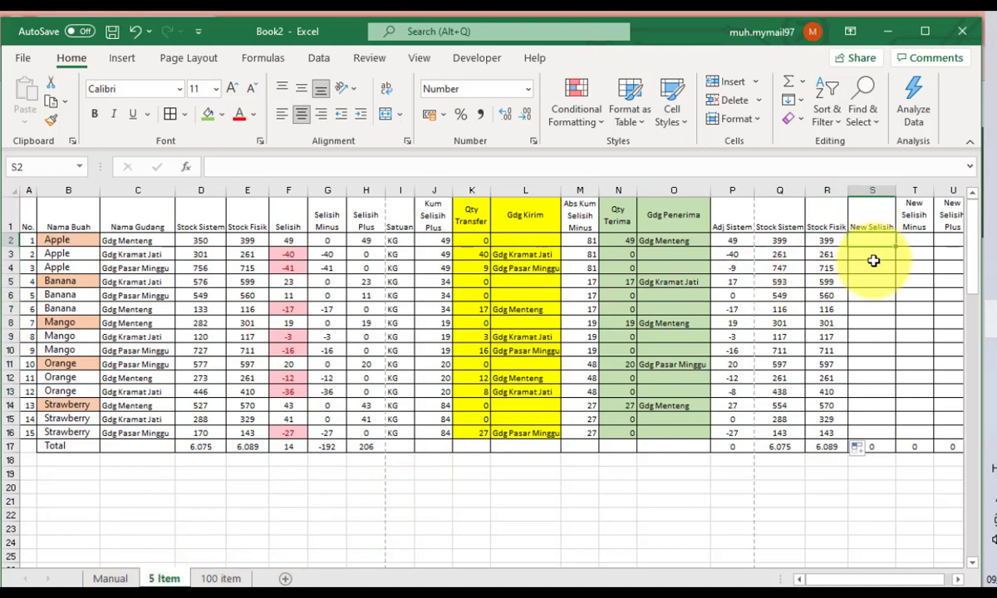
text(=)
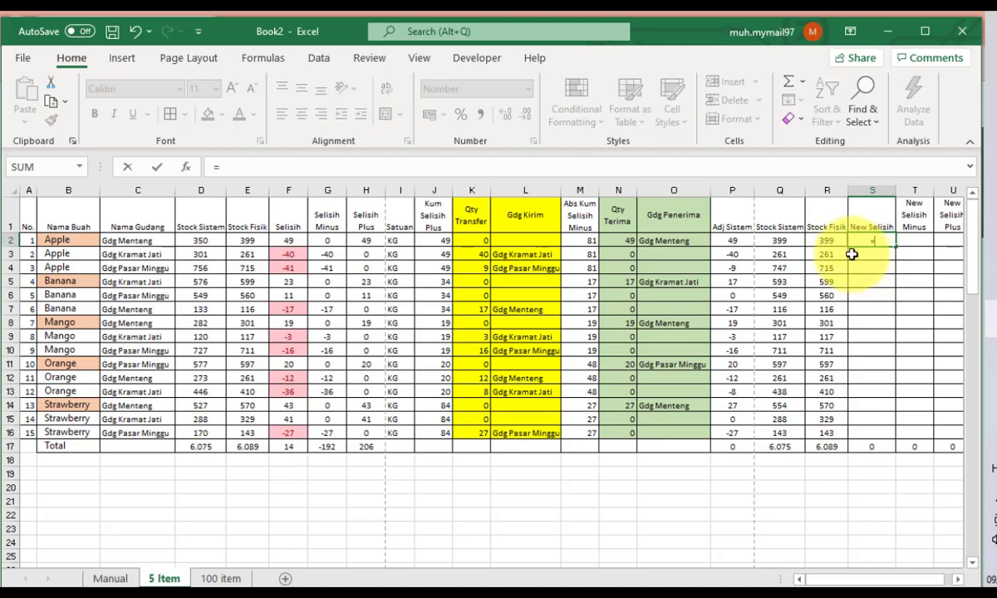
click(837, 240)
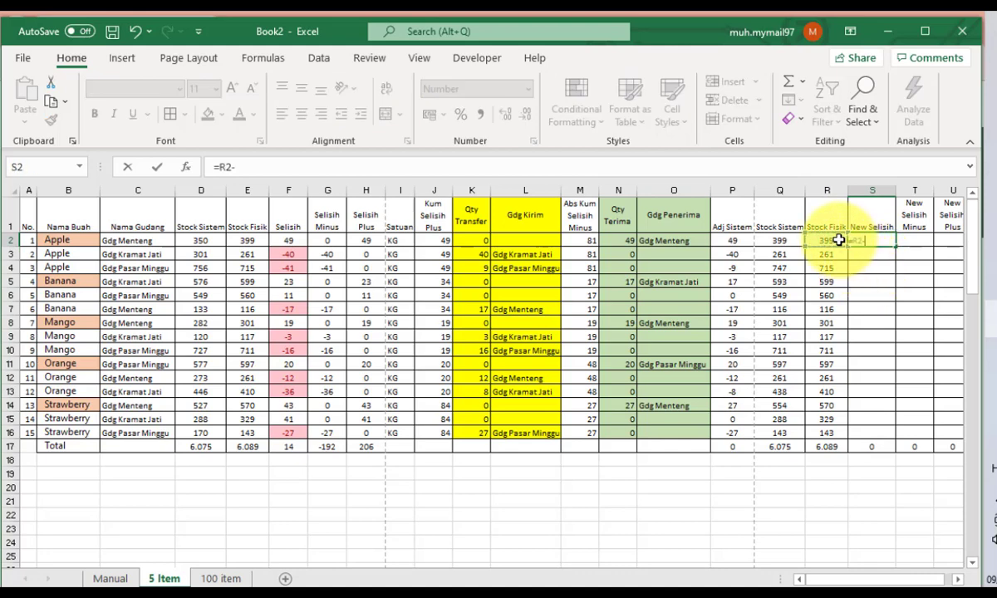
click(788, 240)
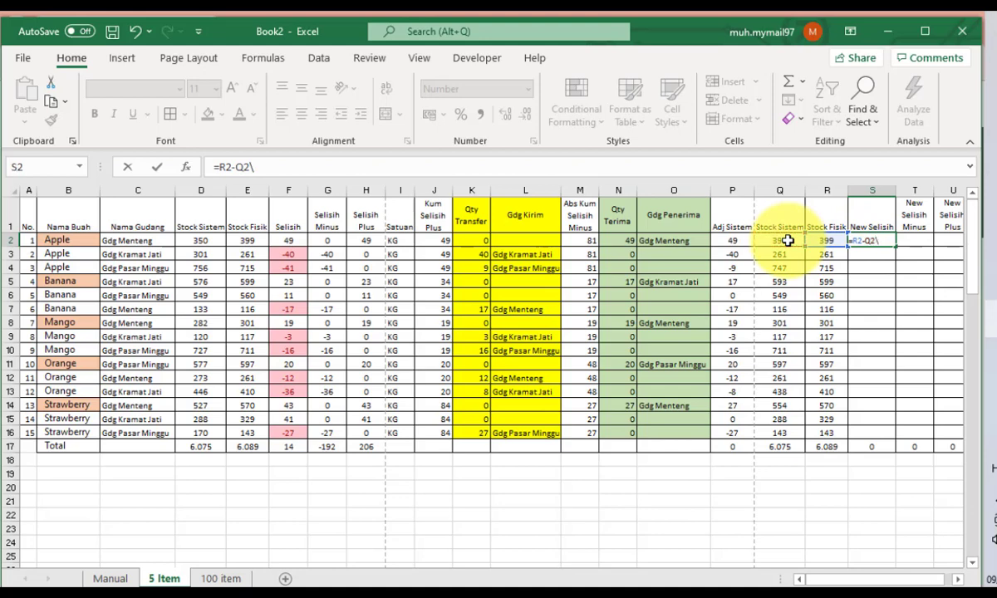
key(Return)
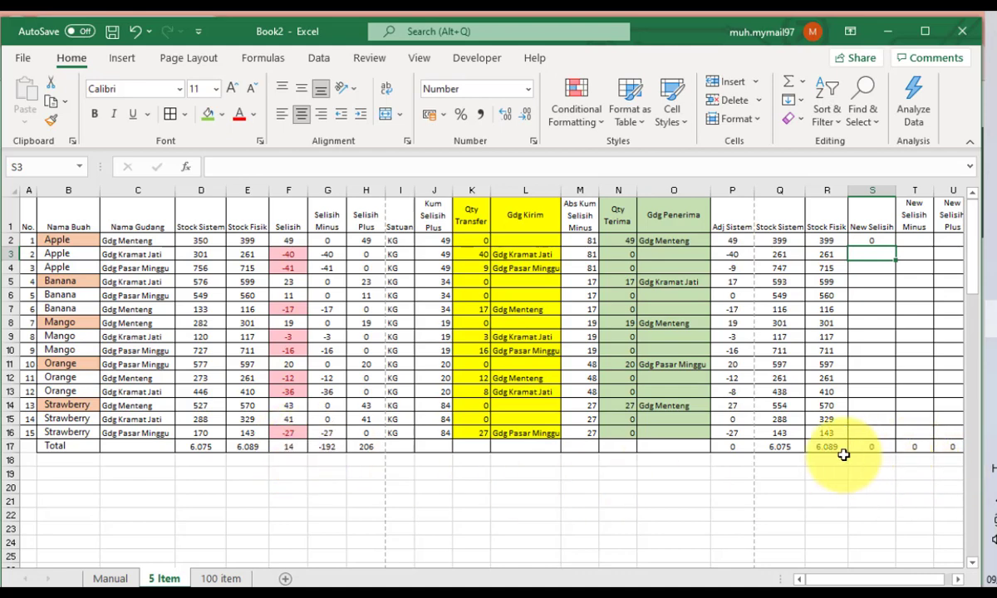
- Copy S2 down to S16 and confirm its total of 14 matches the Selisih total in F17
click(888, 239)
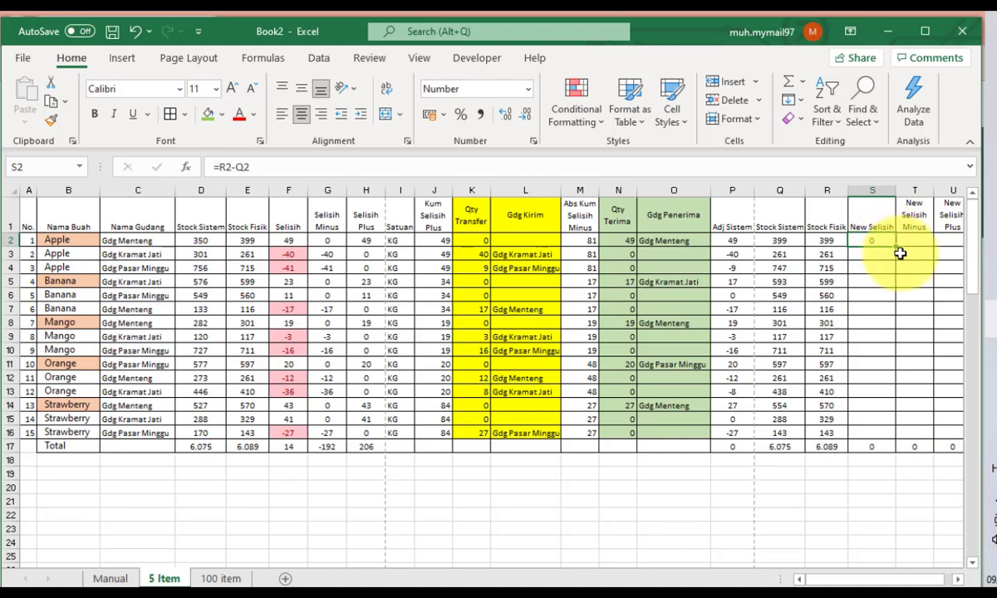
double_click(894, 247)
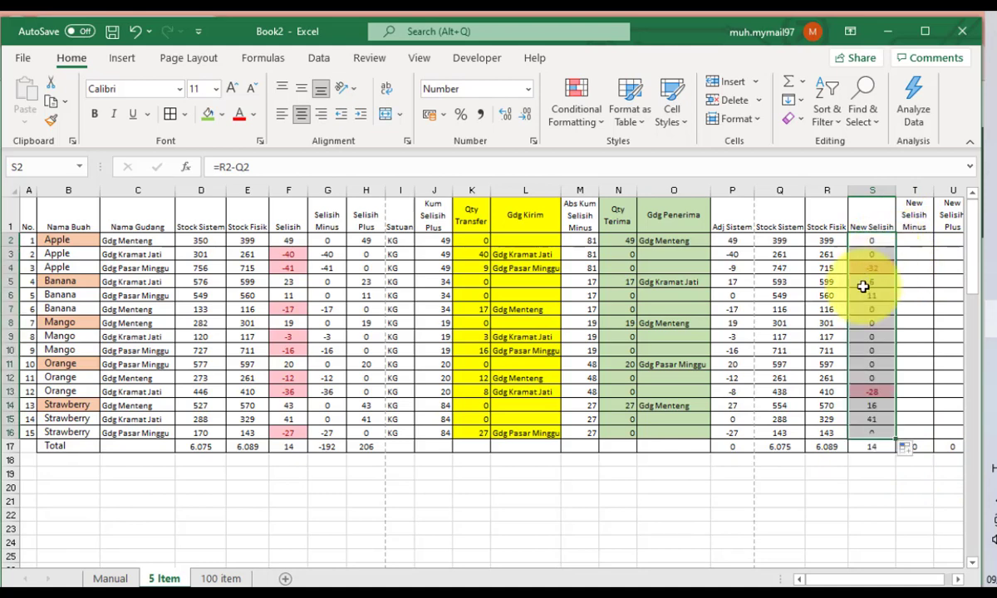
click(283, 446)
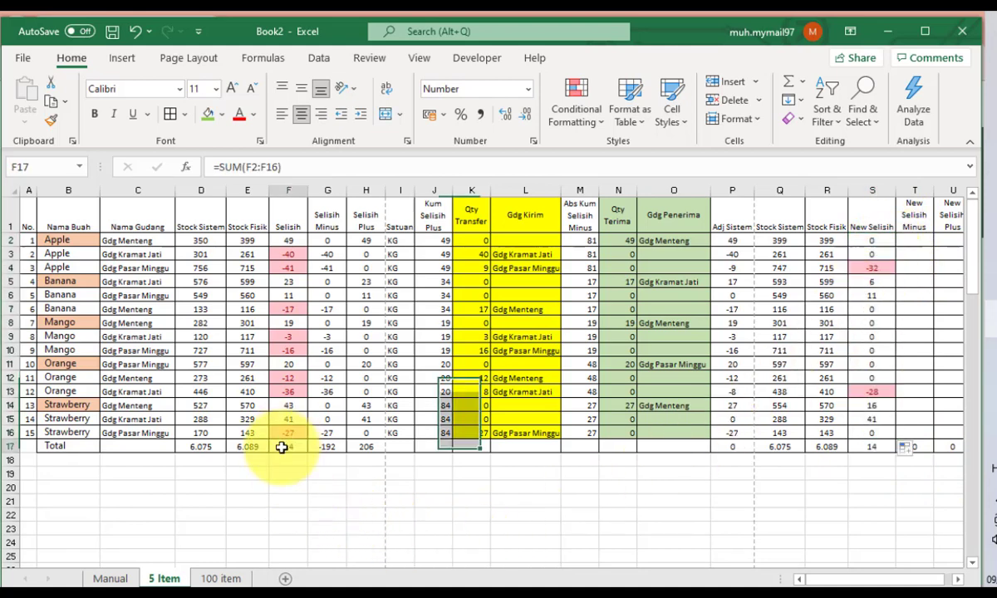
click(870, 445)
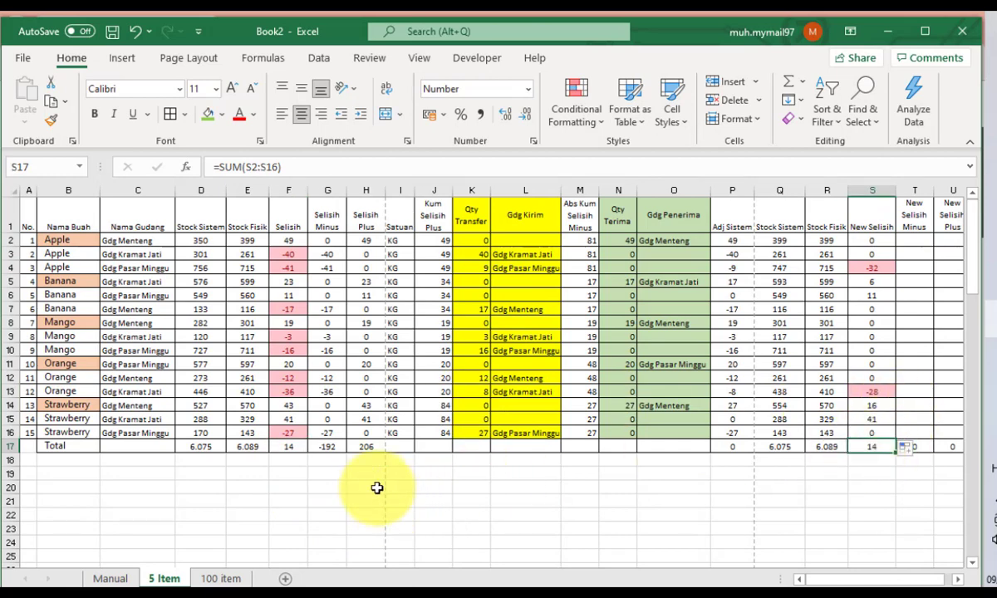
click(910, 241)
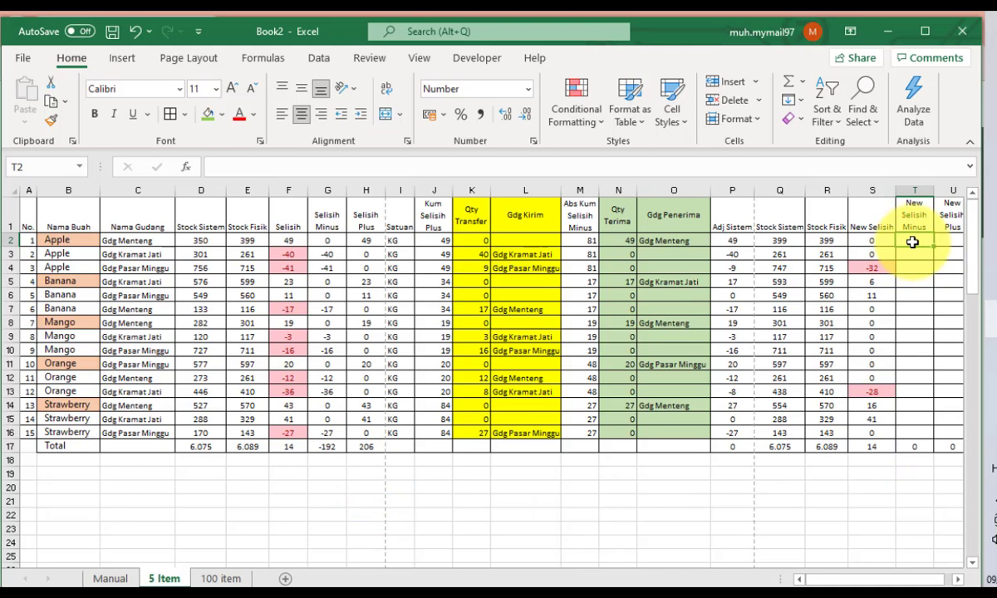
text(=IF()
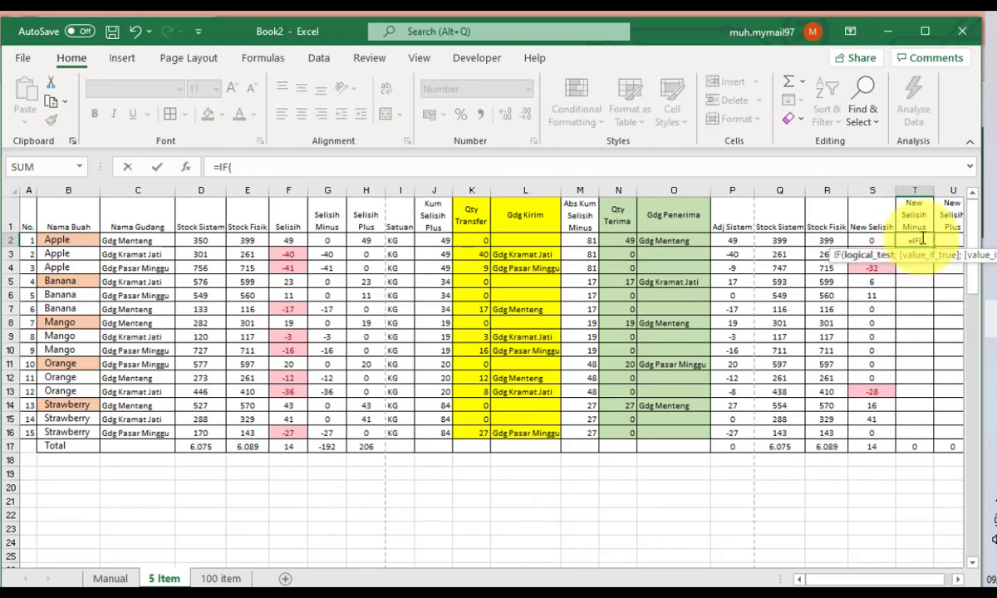
- Complete =IF(S2<0;S2;0) in T2 for New Selisih Minus
click(875, 241)
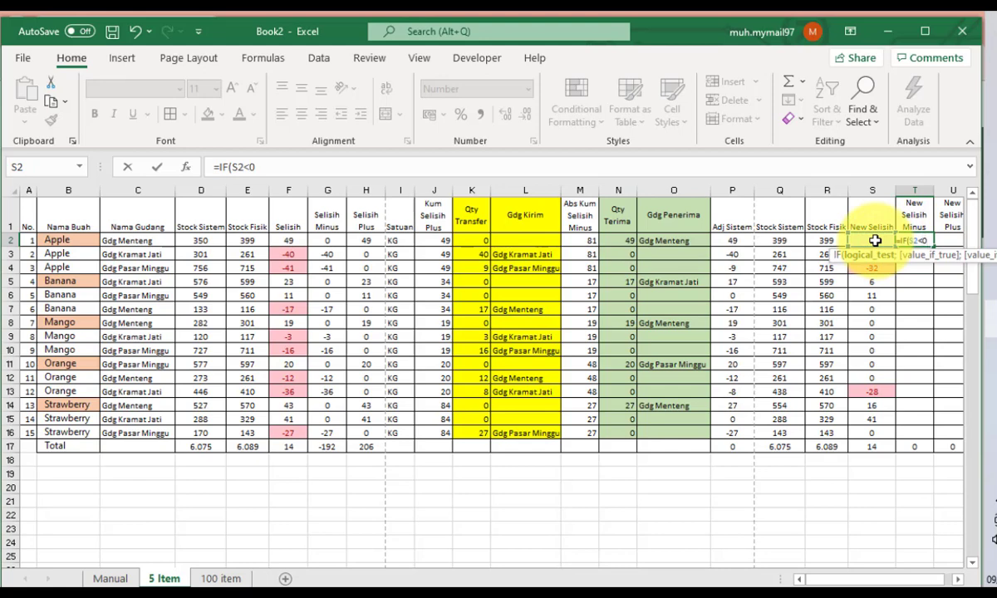
text(;)
click(876, 241)
text(;)
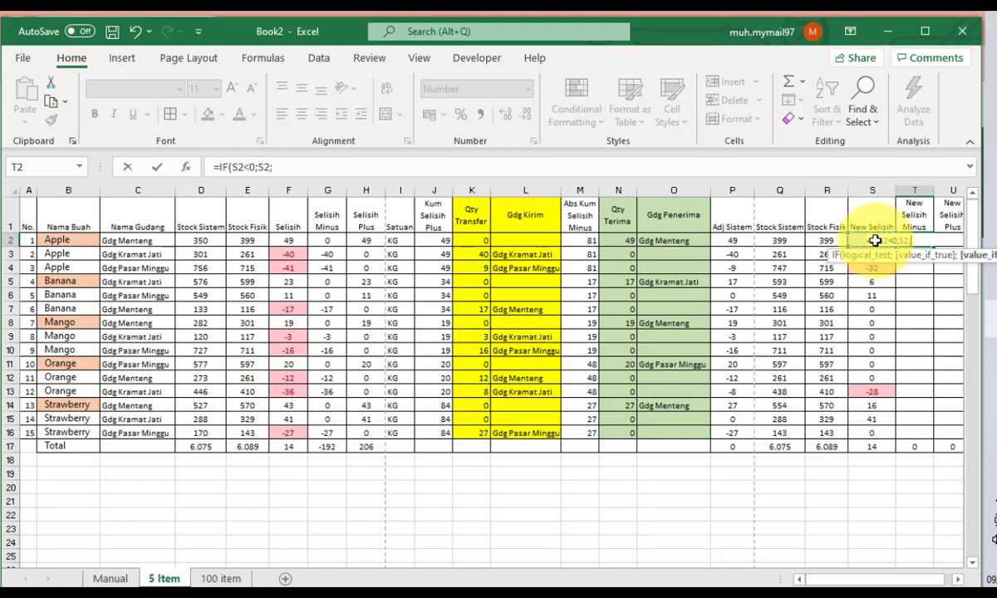
text(0)
key(Return)
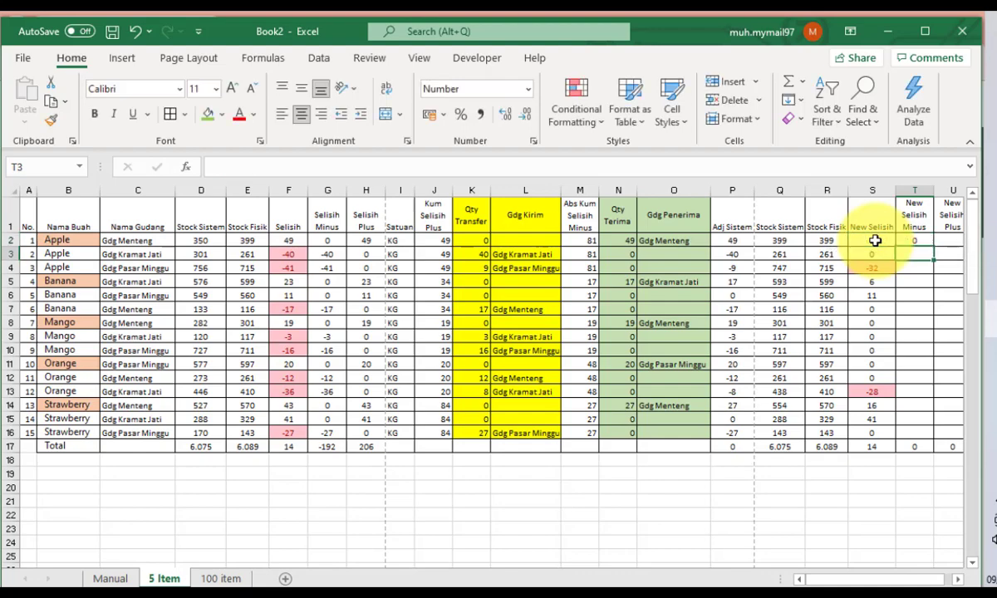
- Enter =IF(S2>0;S2;0) in U2 for New Selisih Plus
key(Up)
key(Right)
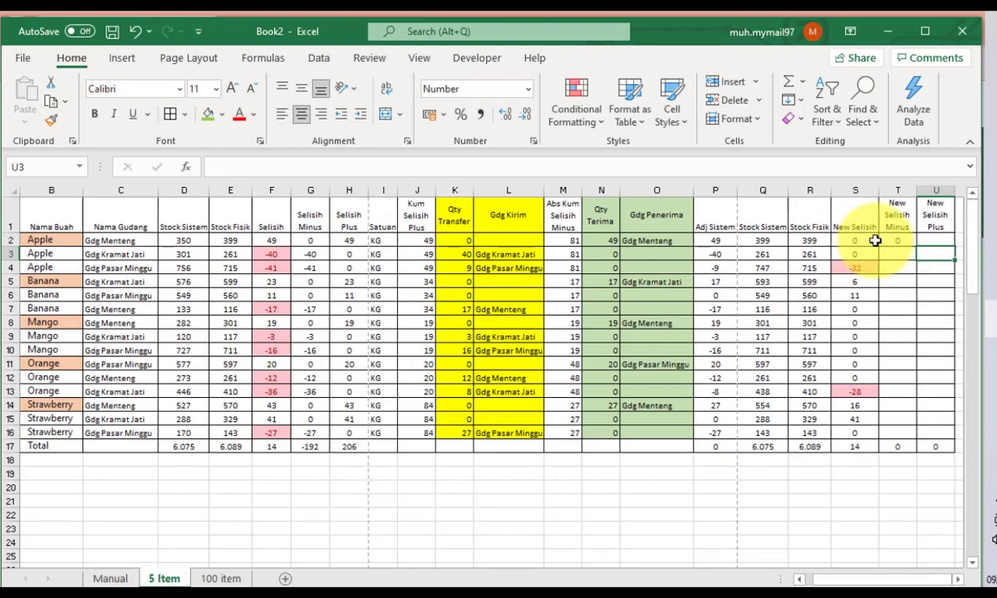
text(=IF()
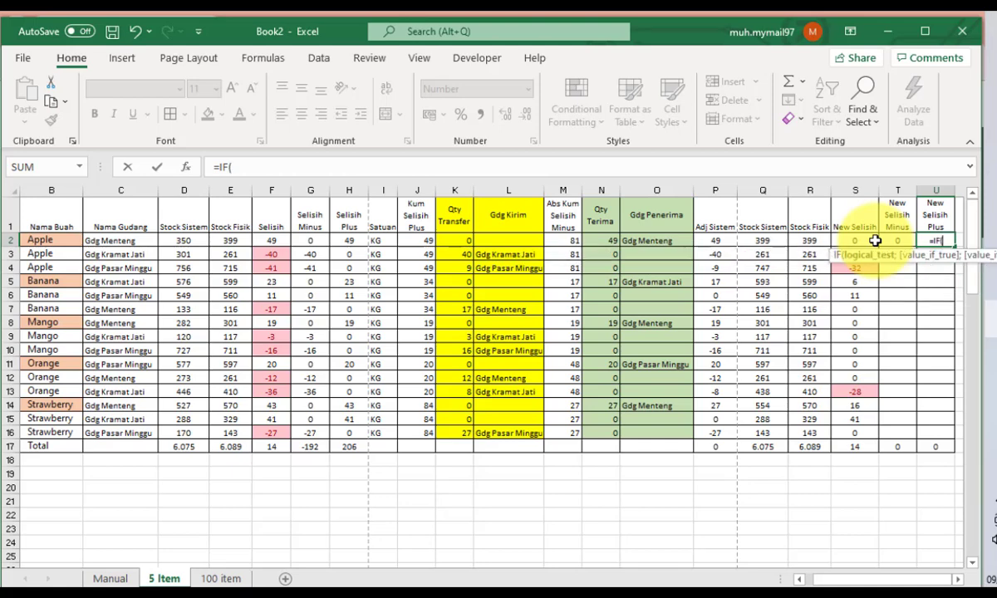
click(869, 241)
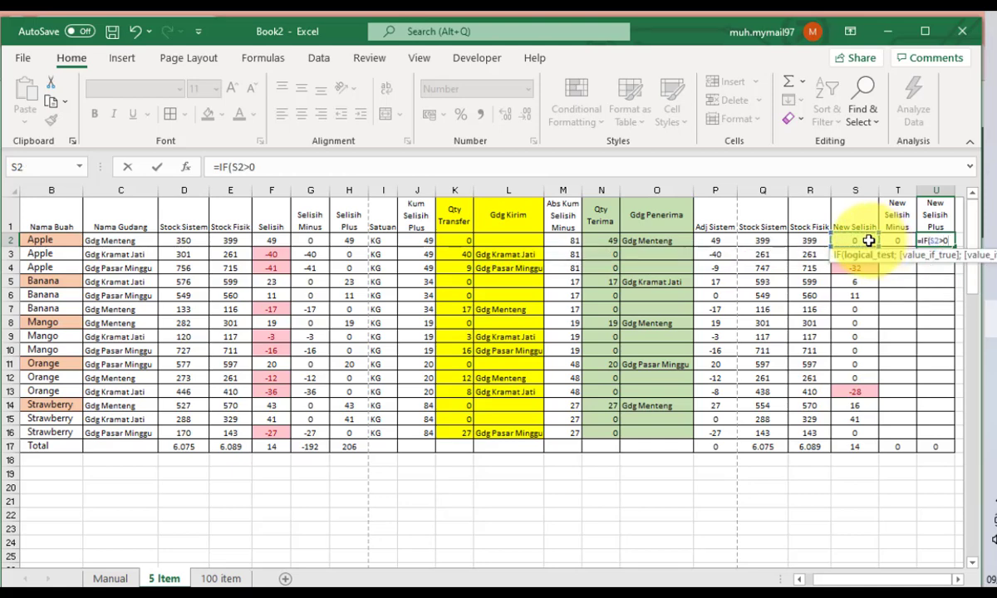
text(;)
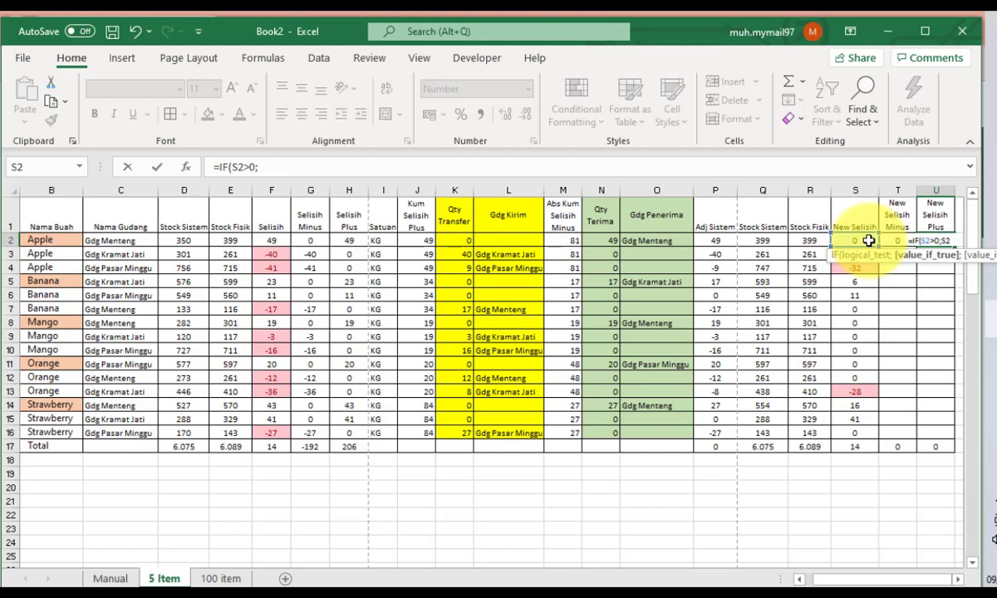
click(869, 241)
text(;0)
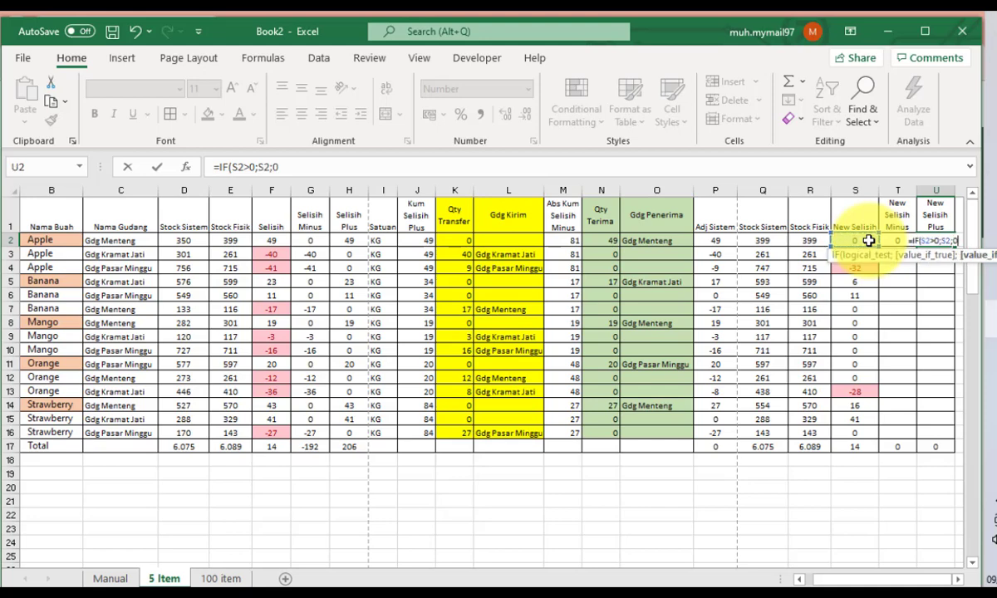
key(Return)
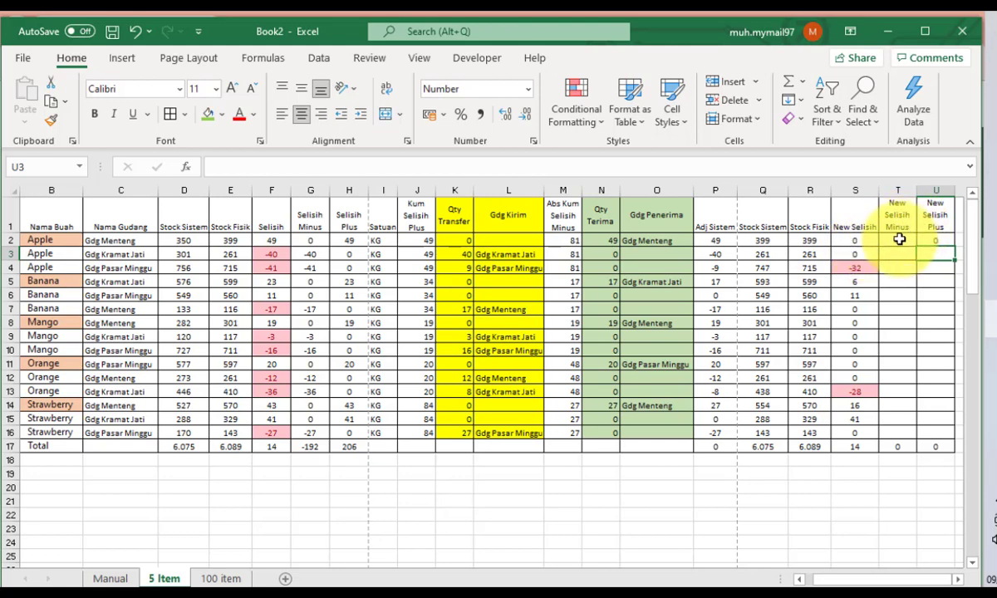
- Copy T2:U2 down to row 16, giving a New Selisih Minus total of -60
drag(899, 239, 932, 242)
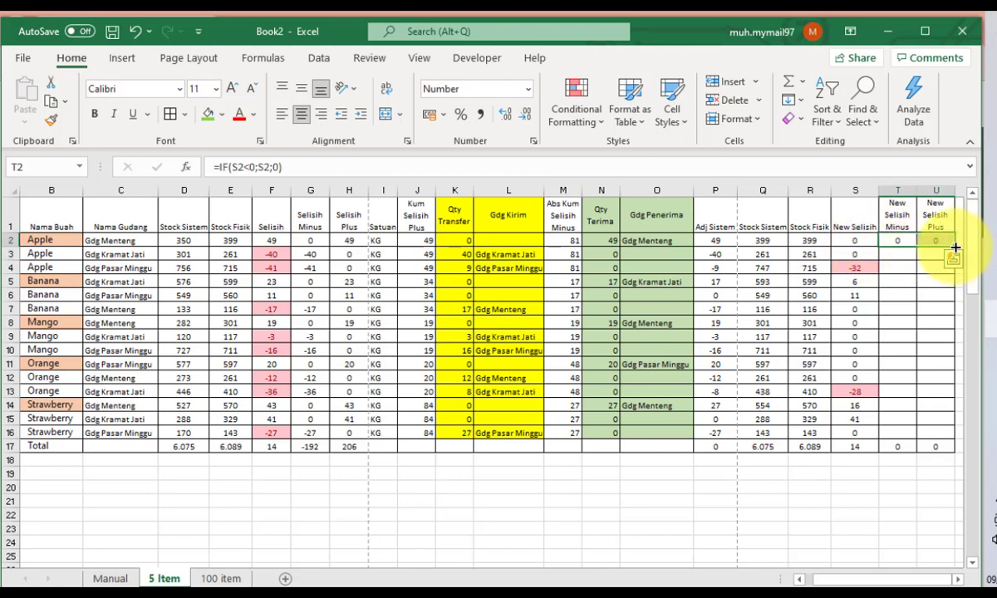
double_click(953, 247)
click(884, 345)
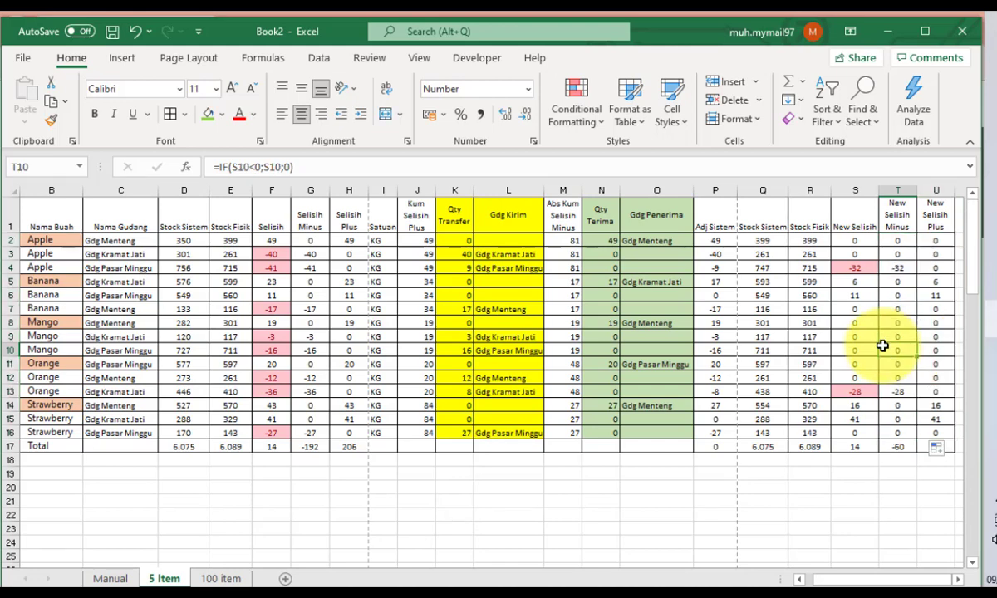
click(305, 446)
- Fill the Selisih Minus total in G17 and the New Selisih Minus total in T17 yellow
click(309, 208)
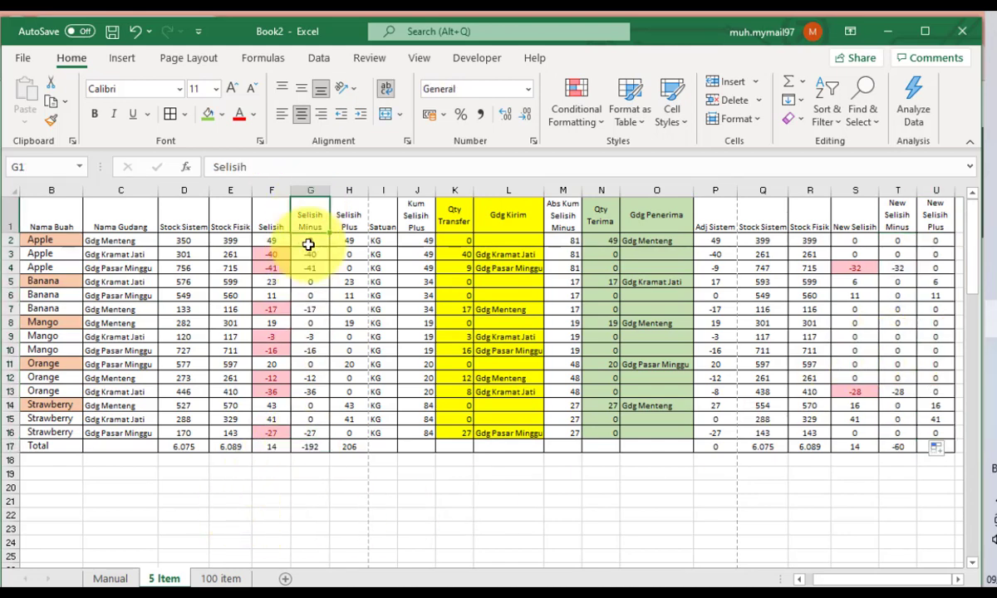
click(306, 447)
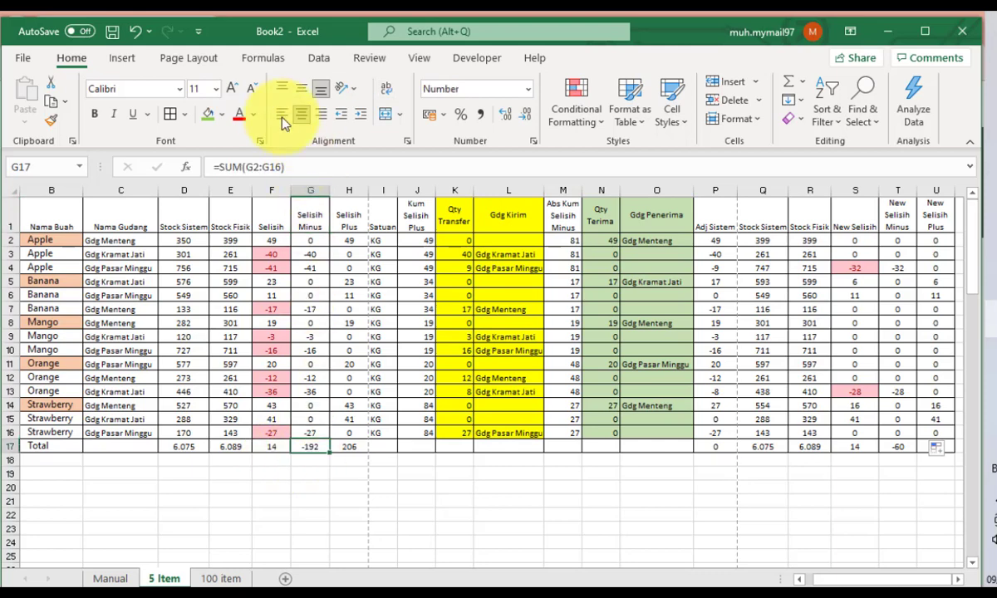
click(221, 114)
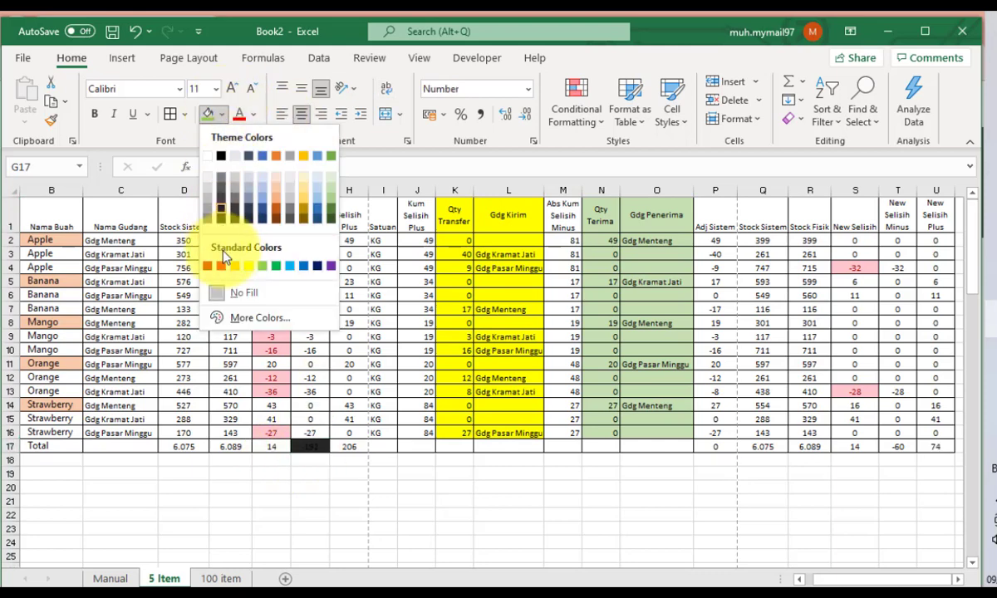
click(249, 267)
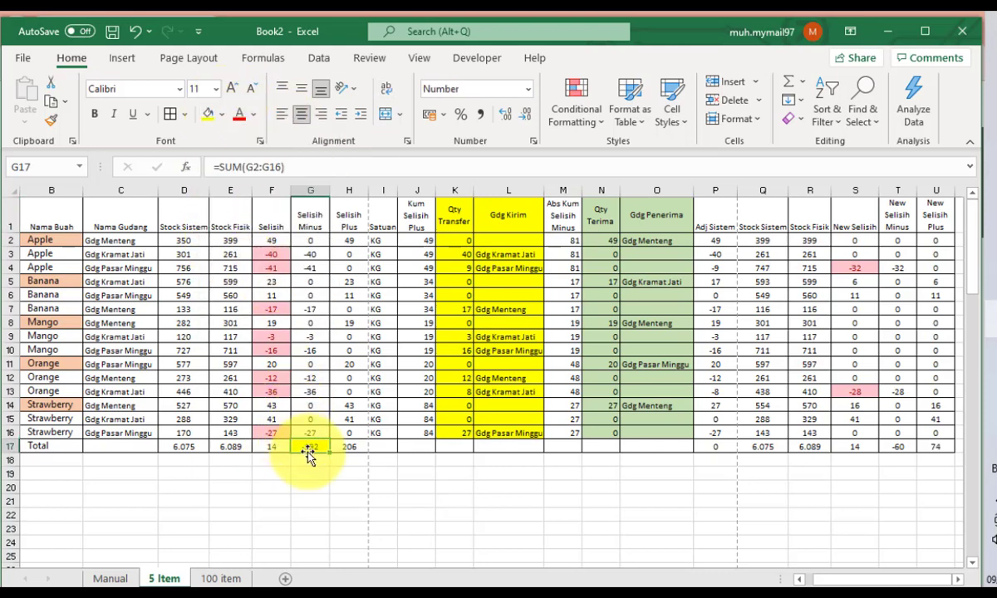
click(904, 446)
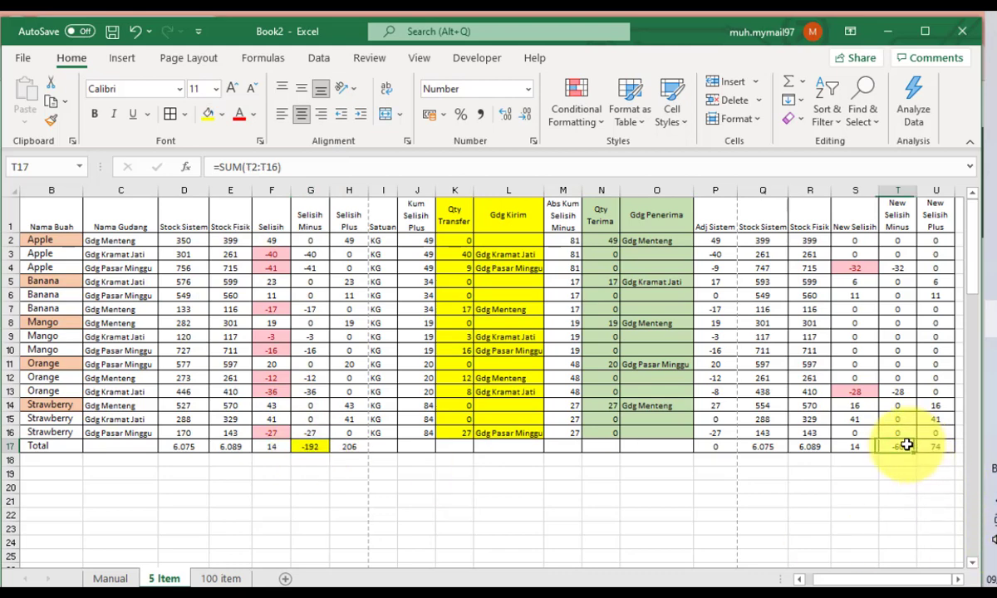
click(208, 114)
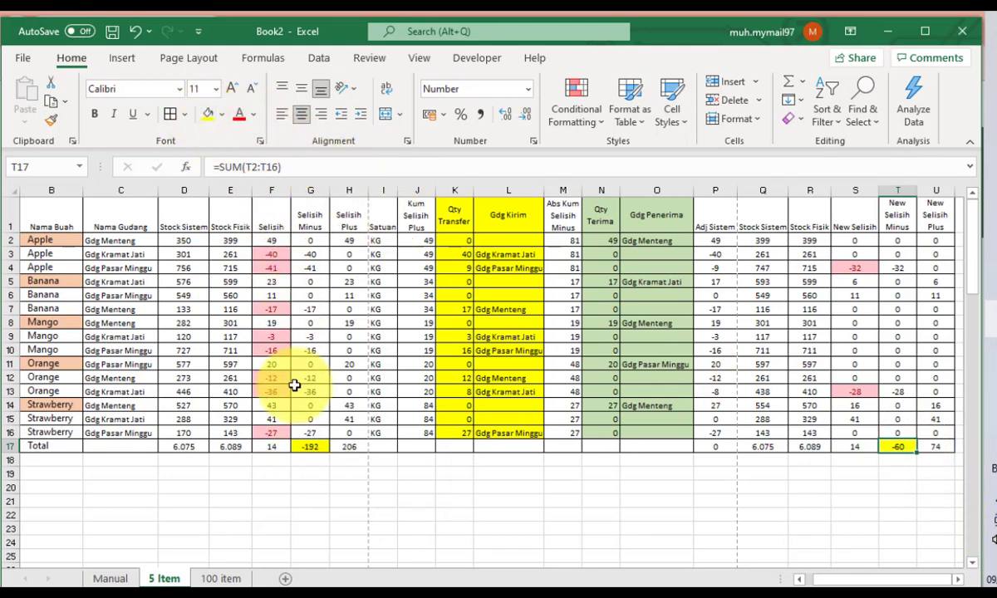
- Fill the Selisih Plus total in H17 and cell U16 green
click(355, 447)
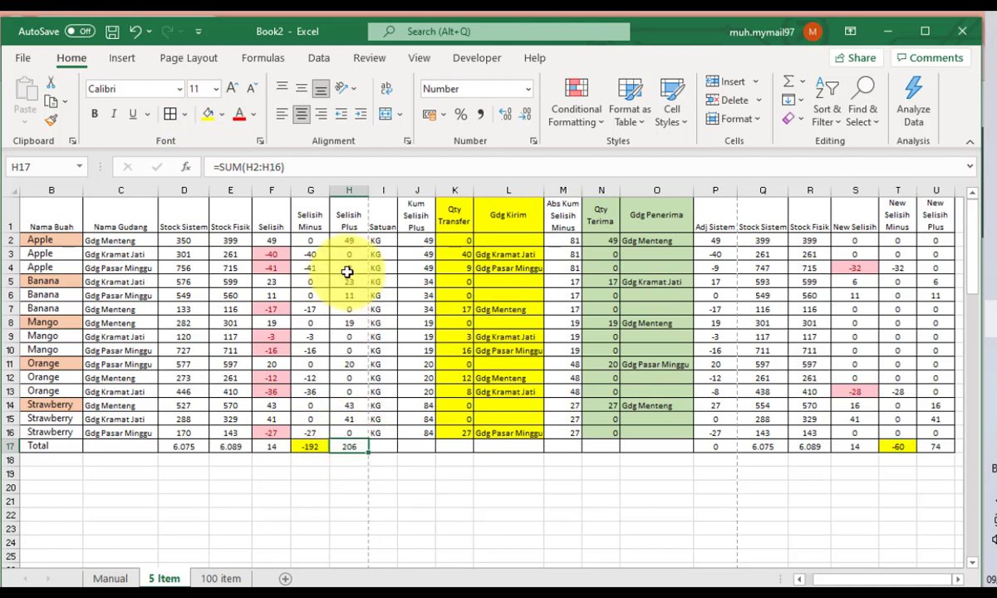
click(222, 114)
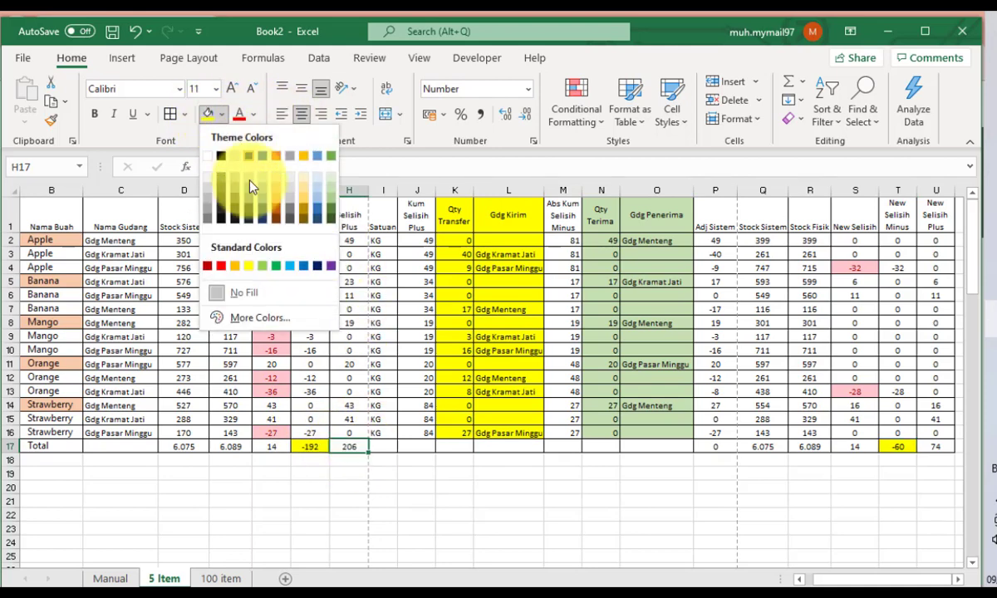
click(266, 266)
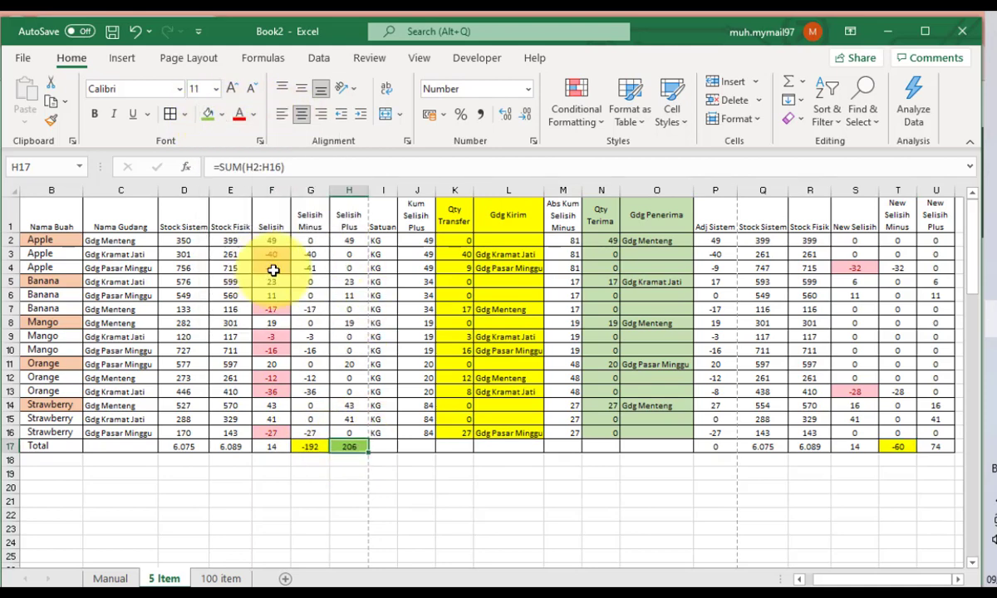
click(938, 433)
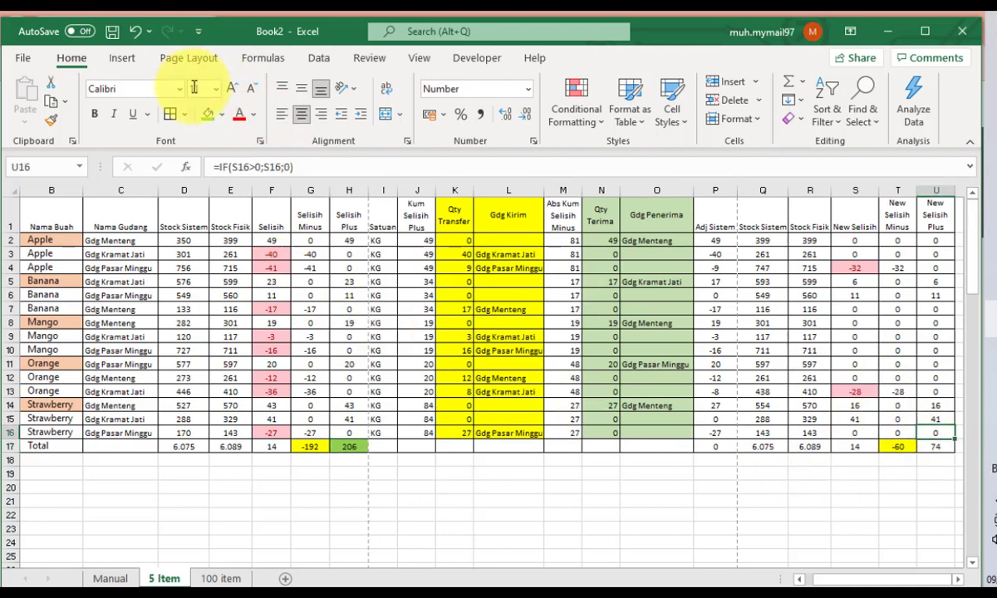
click(207, 114)
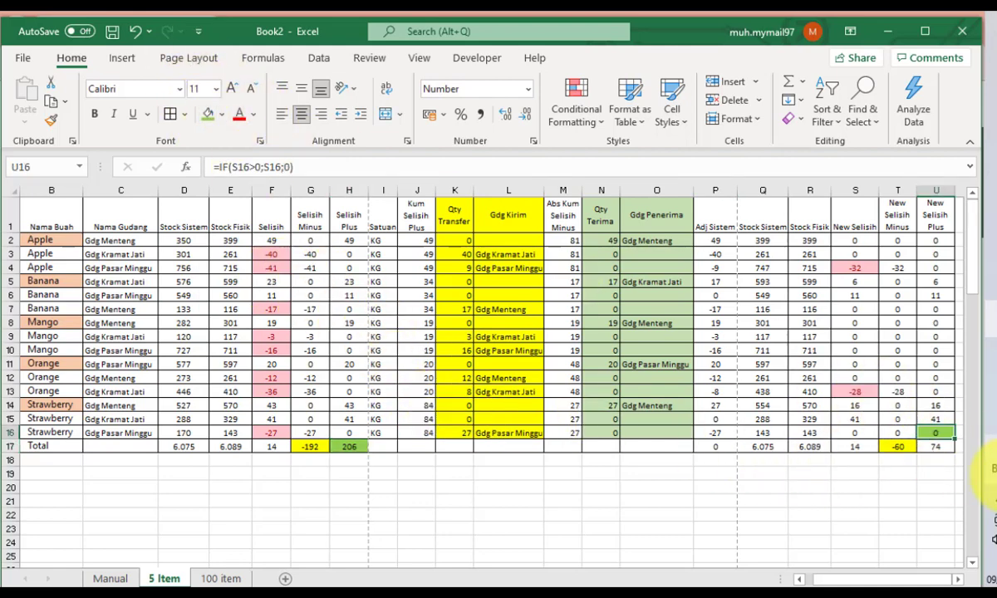
- Close the side panel and give the New Selisih Plus total in U17 a green fill
click(990, 470)
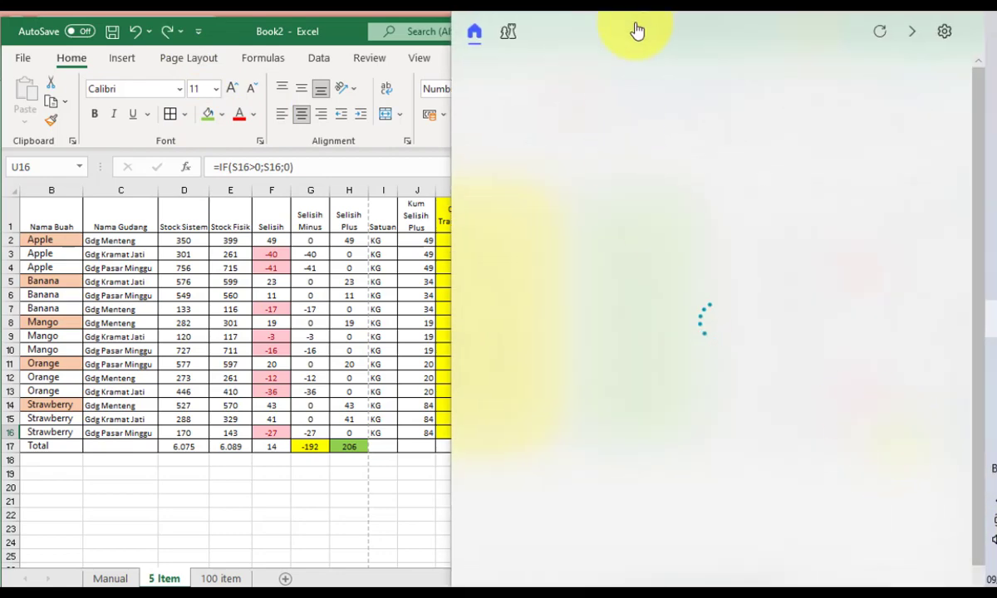
click(242, 212)
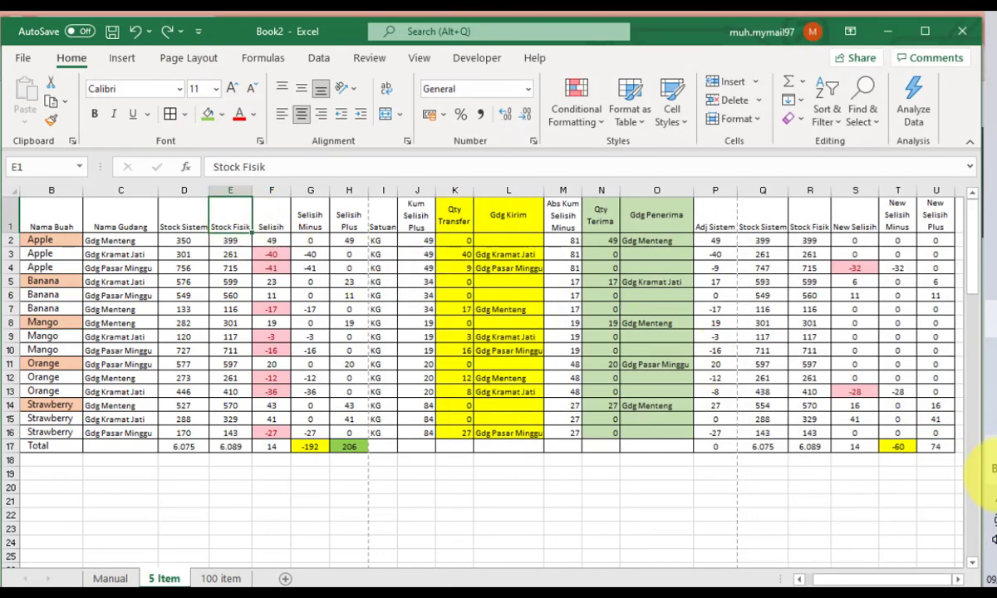
click(934, 446)
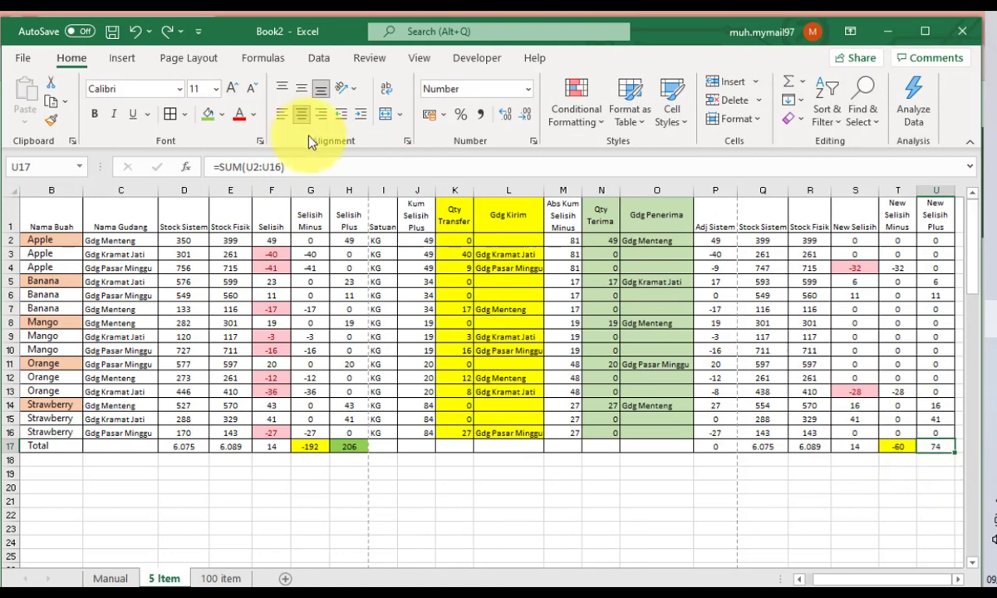
click(208, 115)
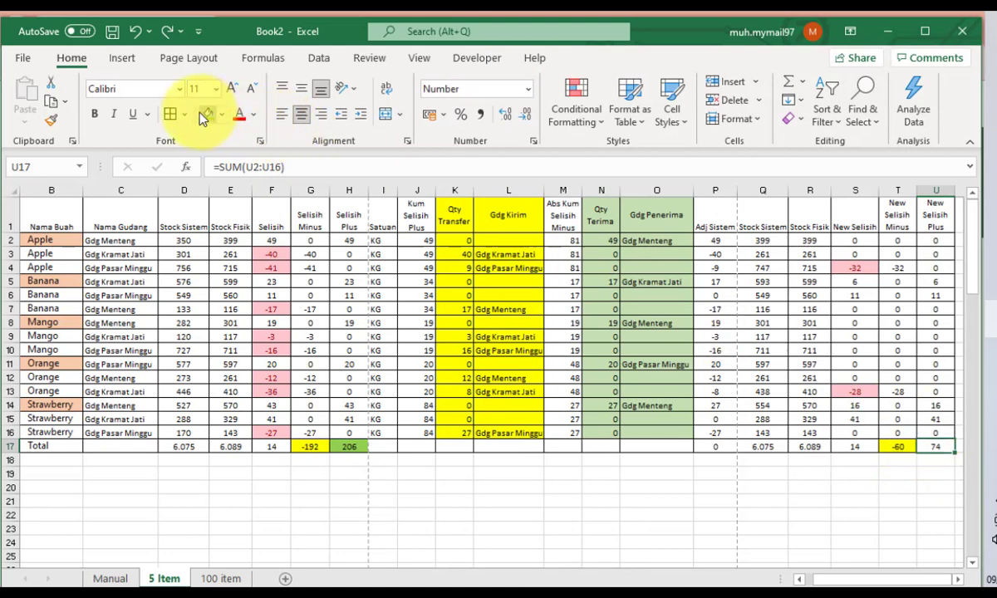
click(378, 498)
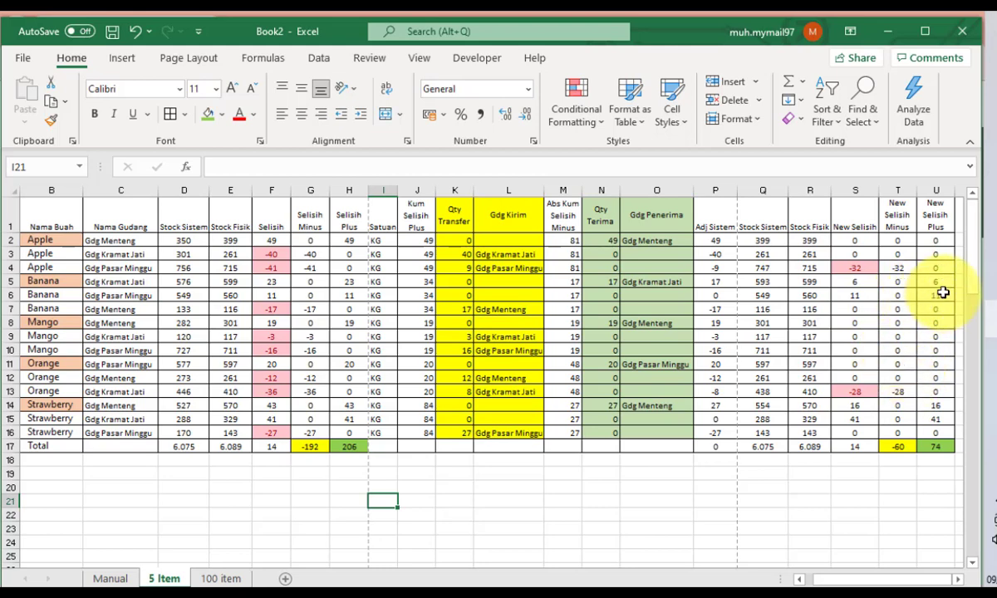
- Review the formula in cell U5 of the 5 Item sheet, then deselect it
click(943, 283)
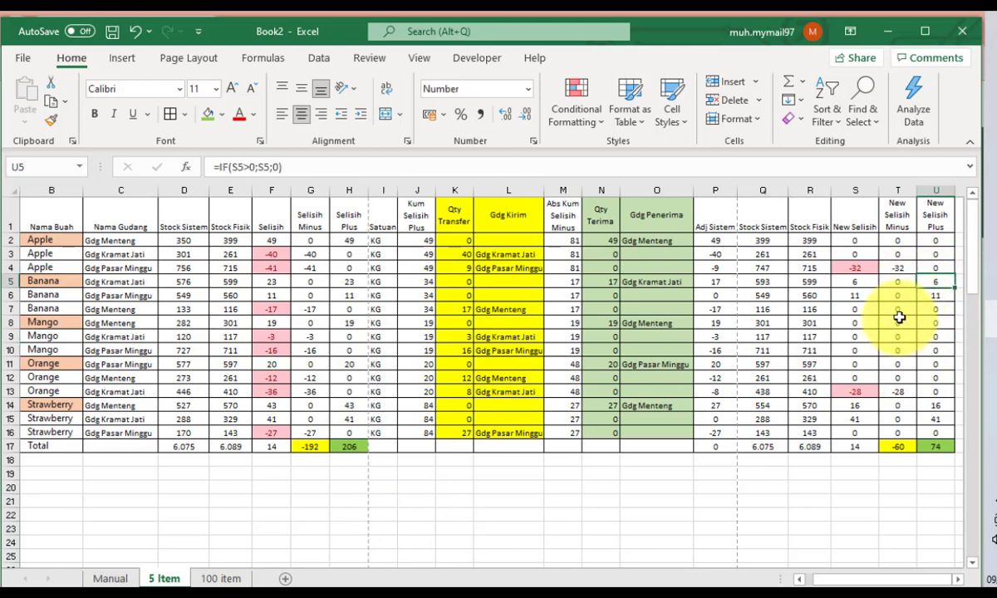
click(485, 488)
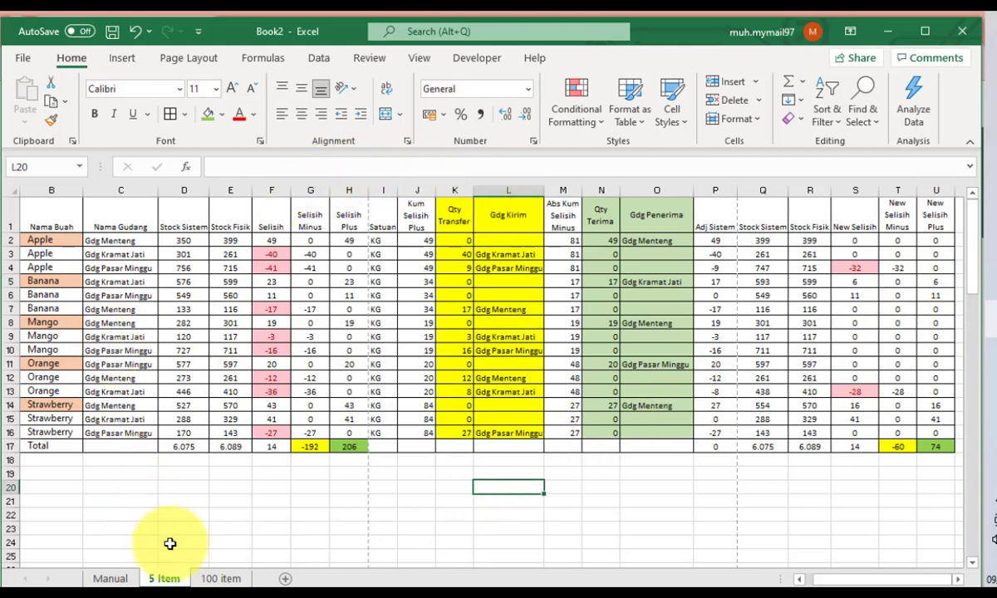
- On the 100 item sheet, enter =RANDBETWEEN(10;990) in D2 and E2
click(212, 578)
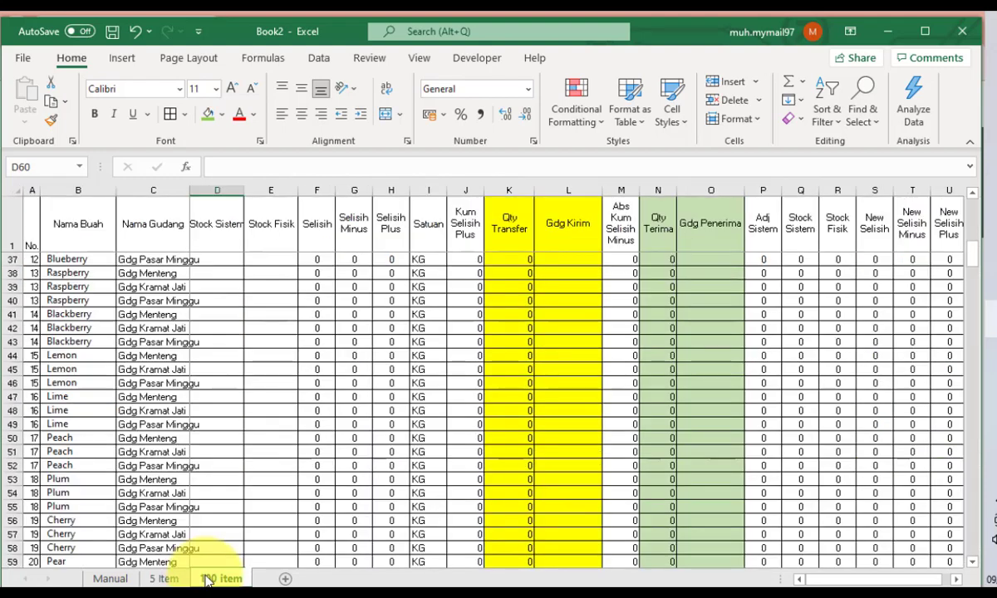
click(215, 219)
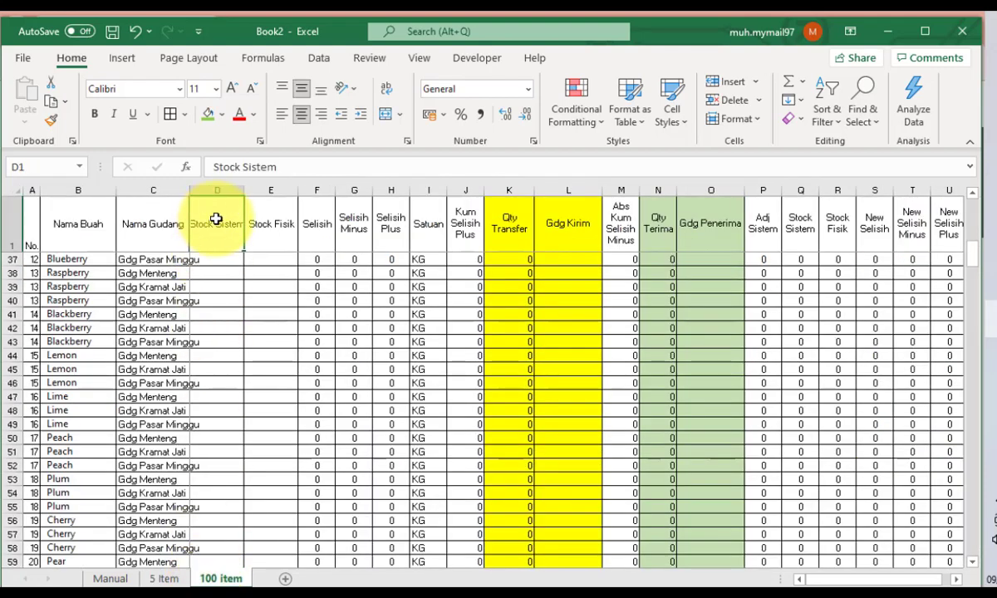
key(Return)
text(=R)
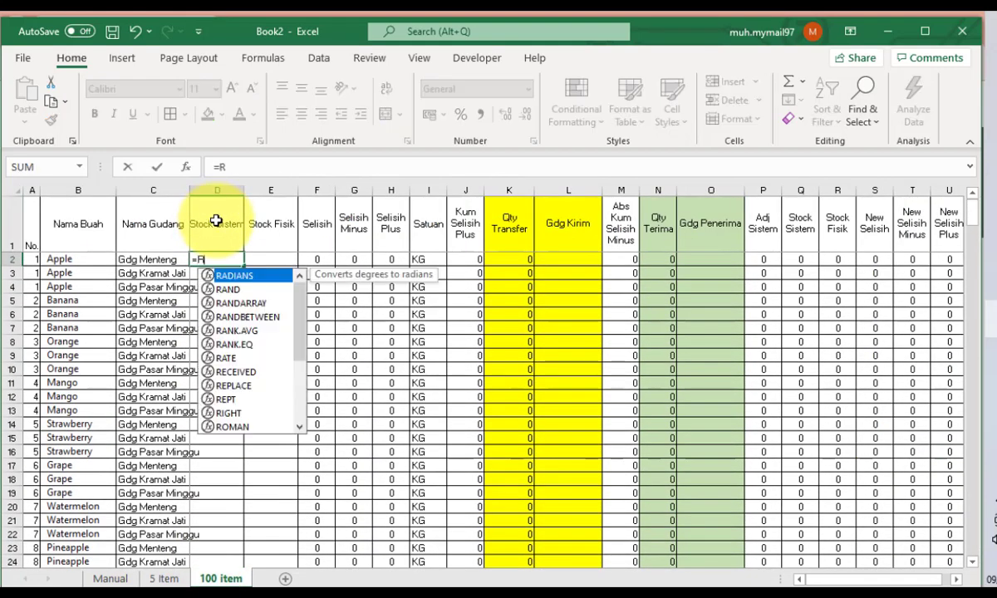
text(ANDBETW)
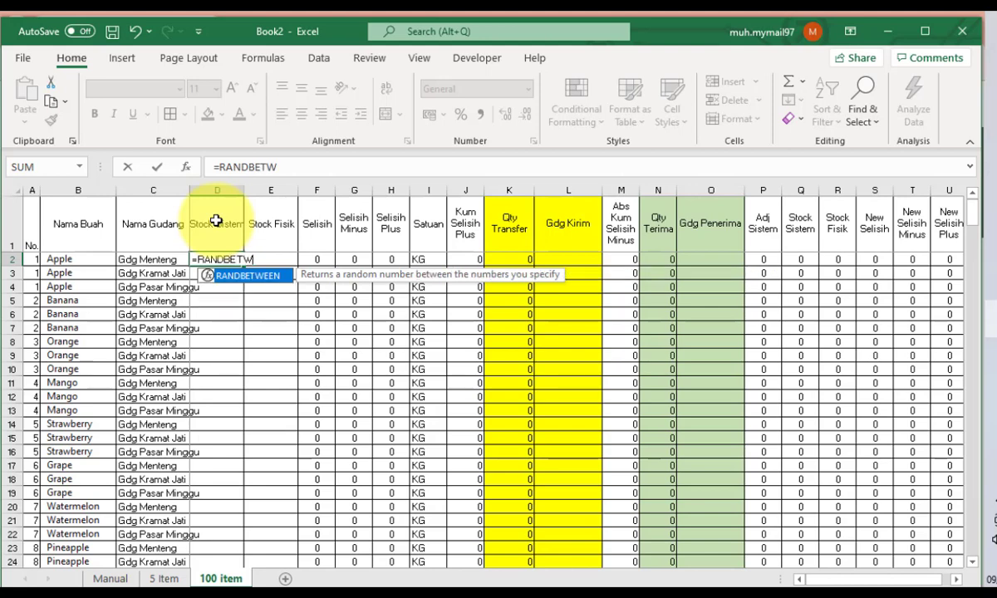
text(EEN()
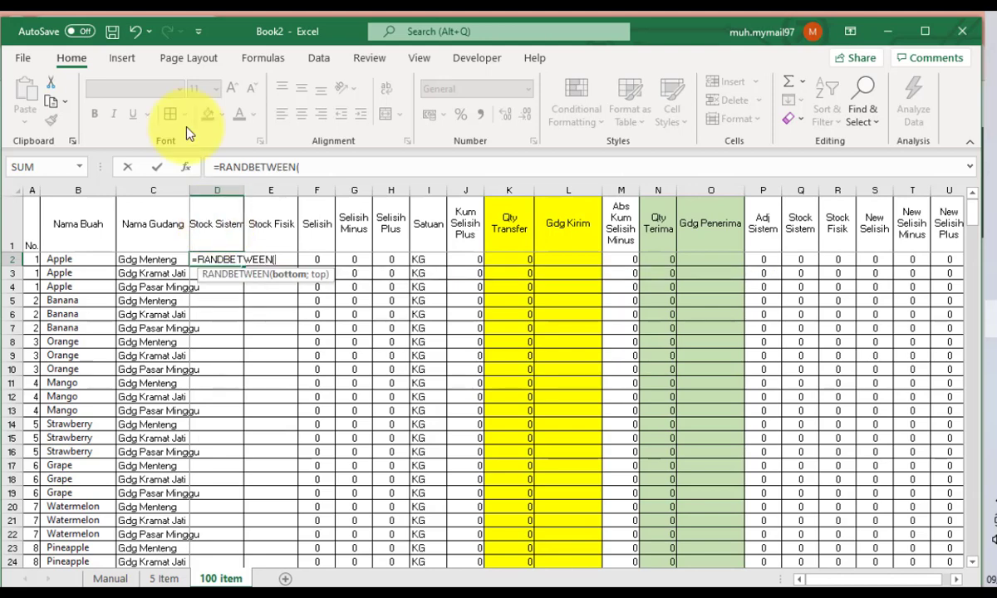
text(10;)
text(990)
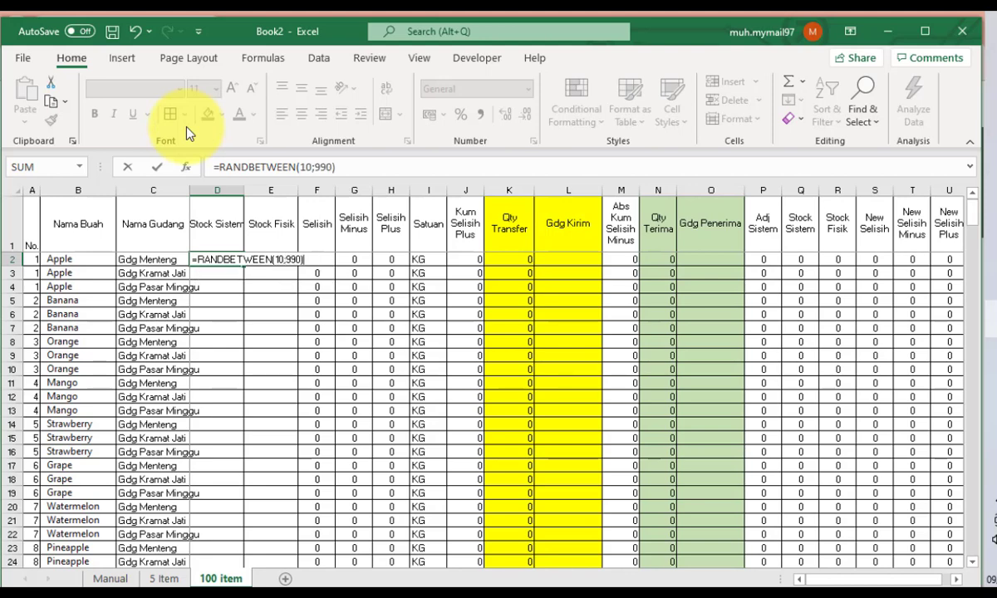
key(Return)
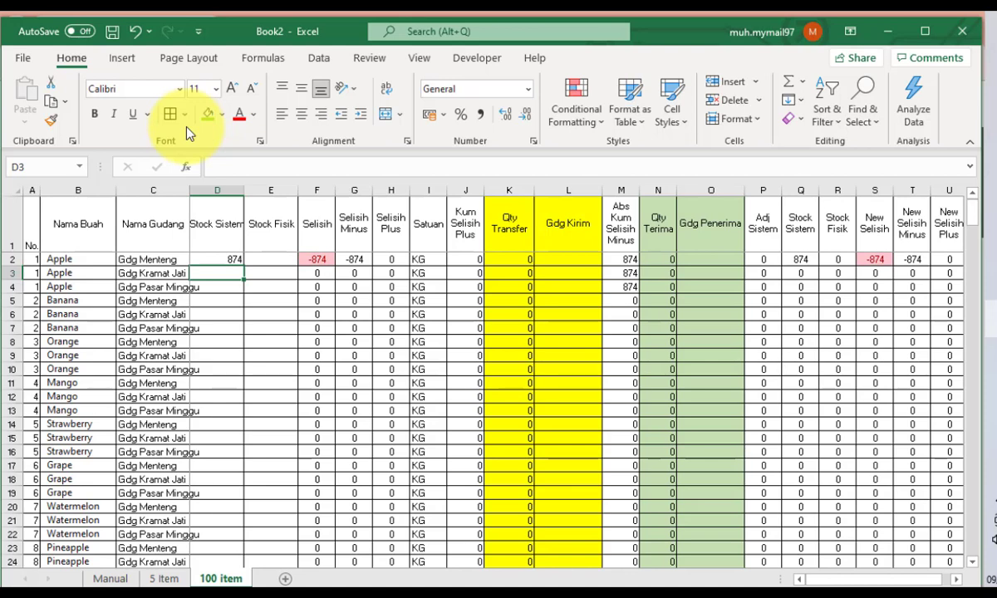
key(Up)
key(Right)
text(=)
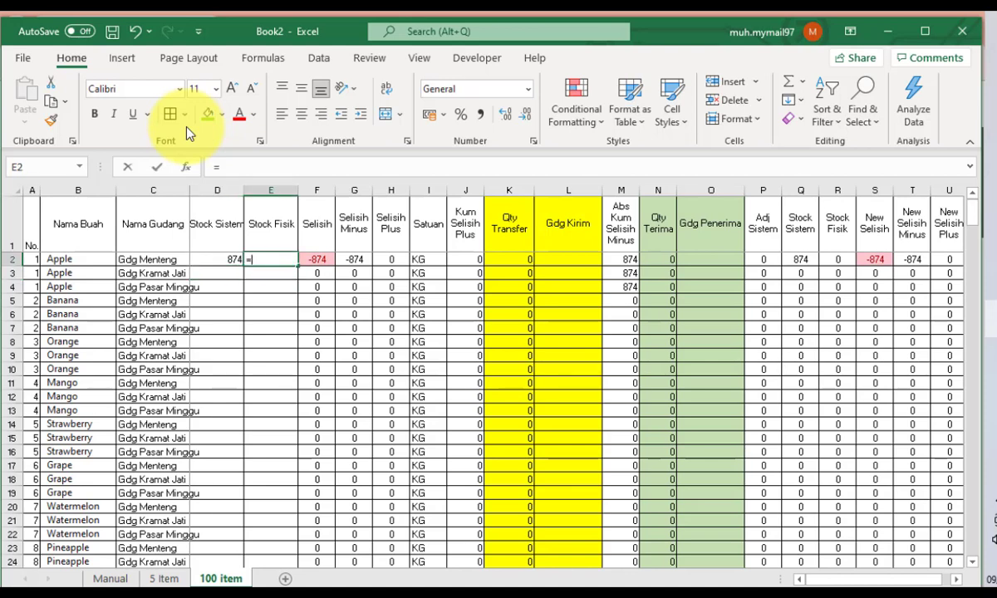
text(RANDBET)
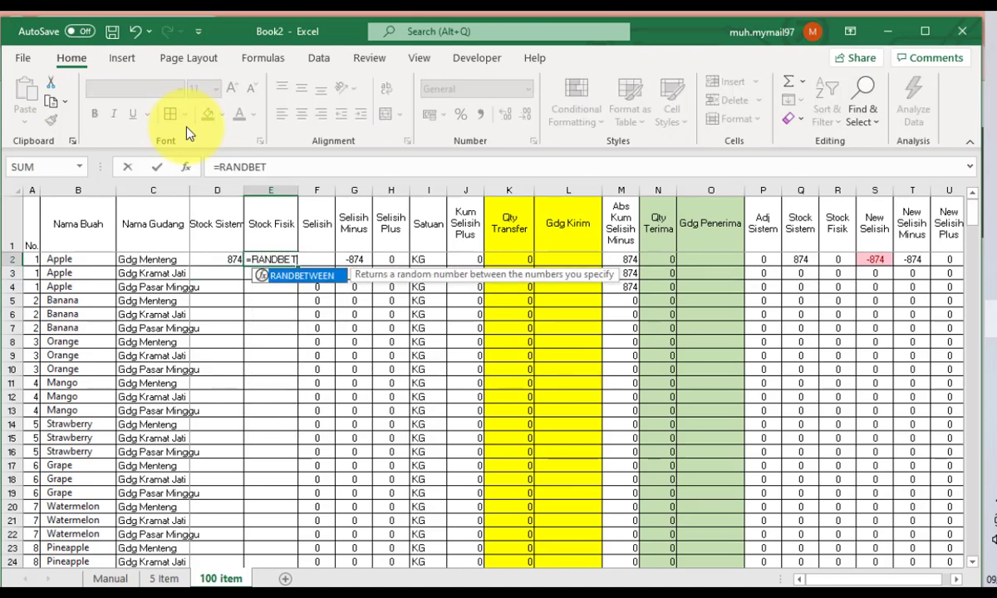
text(WEEN()
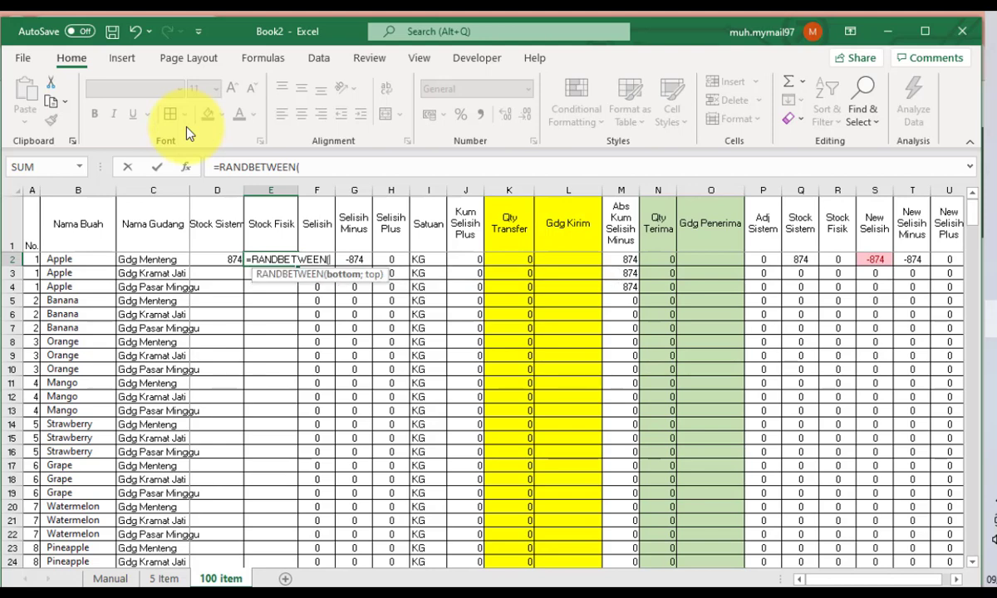
text(10;)
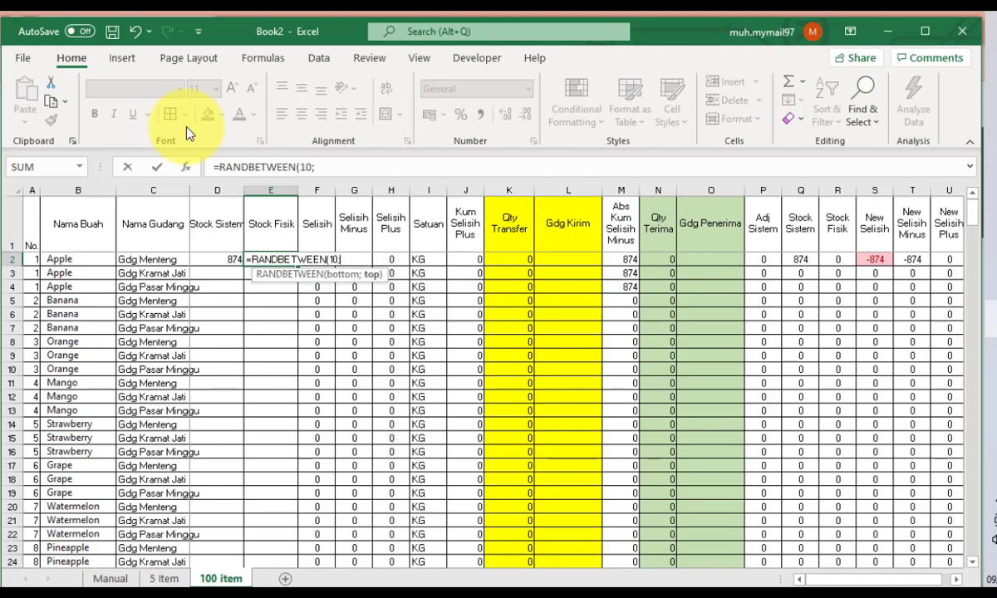
text(990))
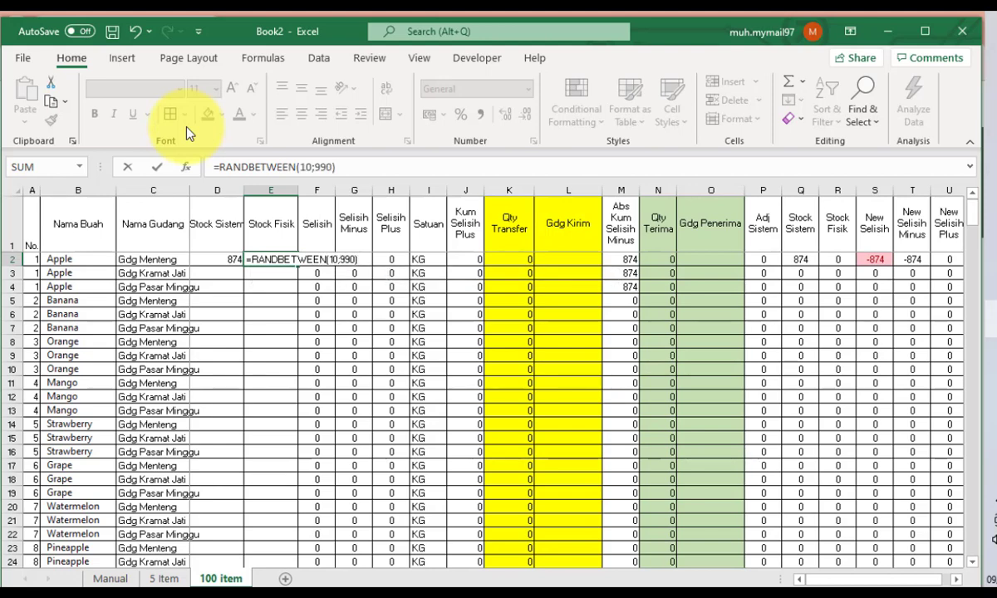
key(Return)
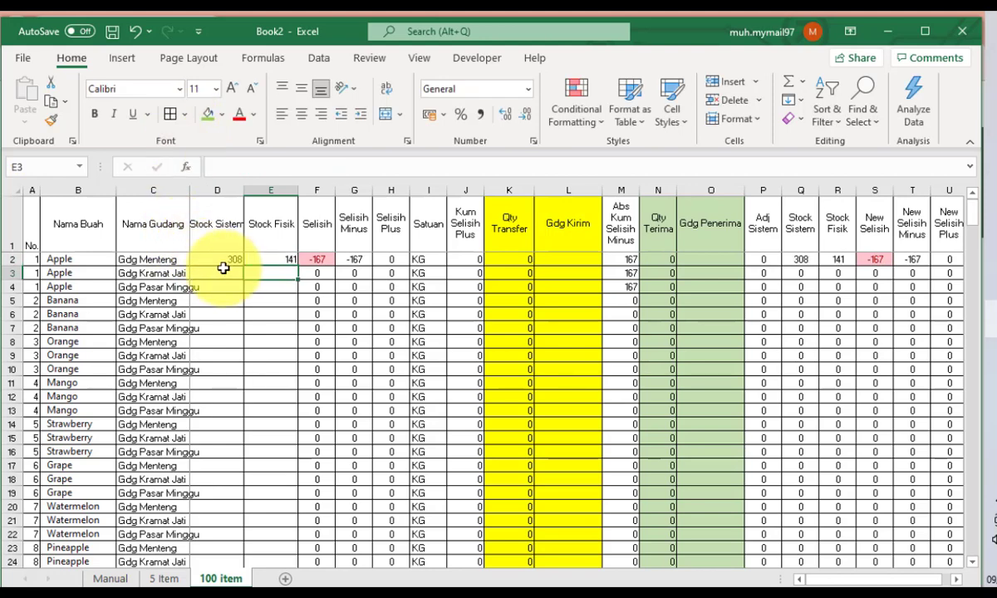
- Fill the D2:E2 formulas down to row 301 and copy the D2:E301 range
drag(237, 256, 262, 260)
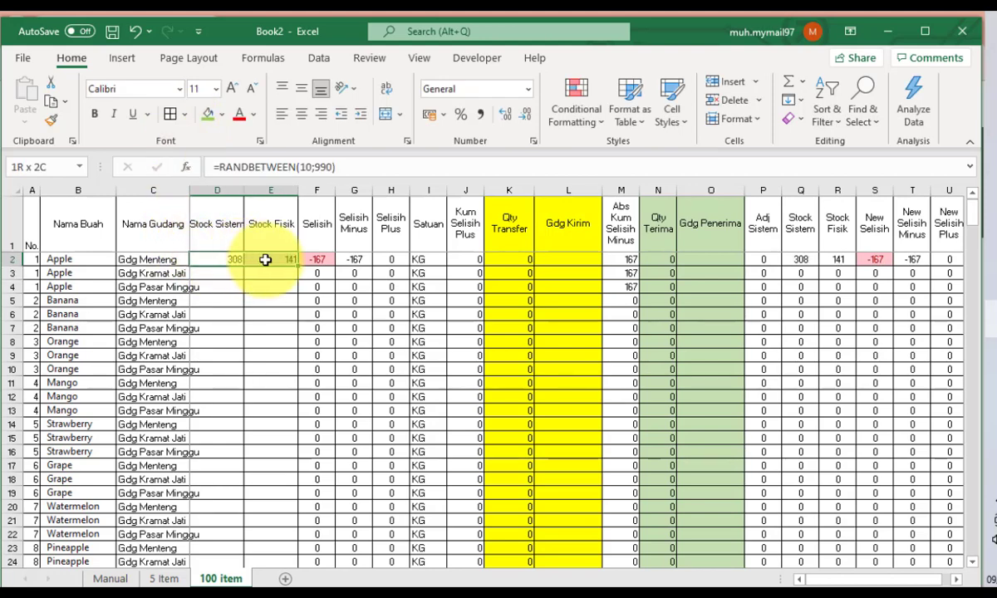
double_click(298, 264)
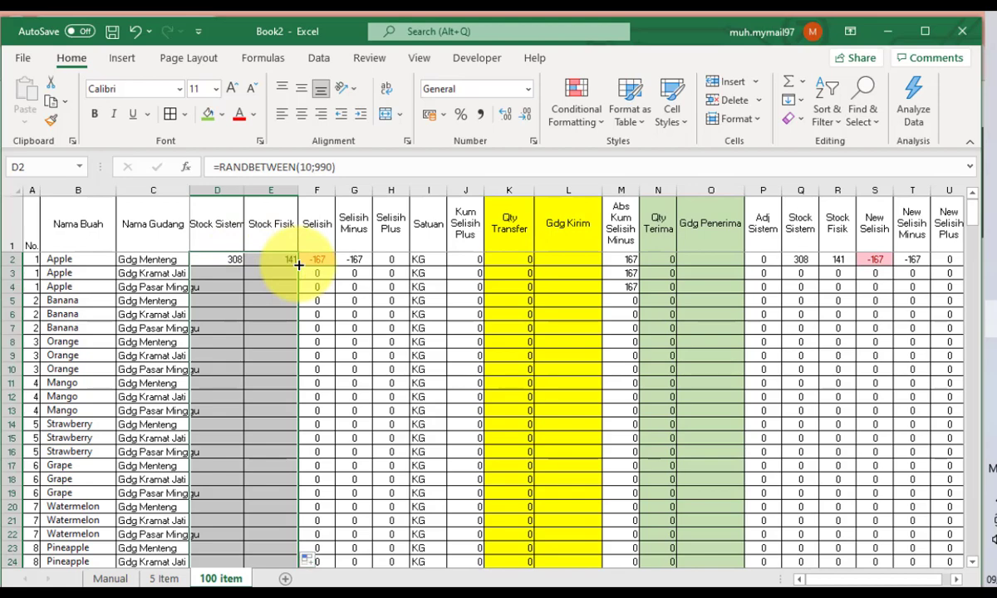
click(211, 234)
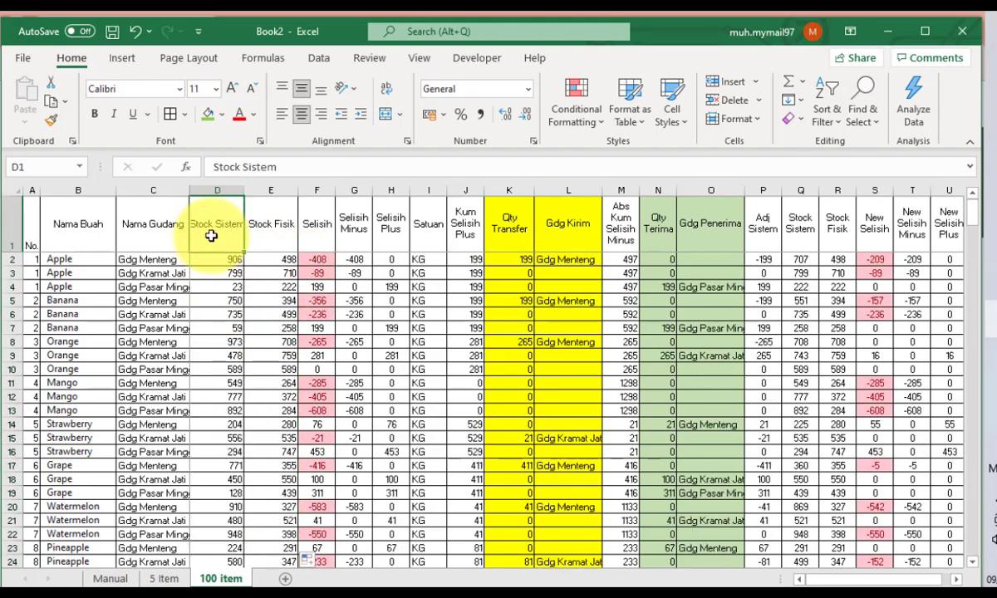
key(Down)
key(shift+Right)
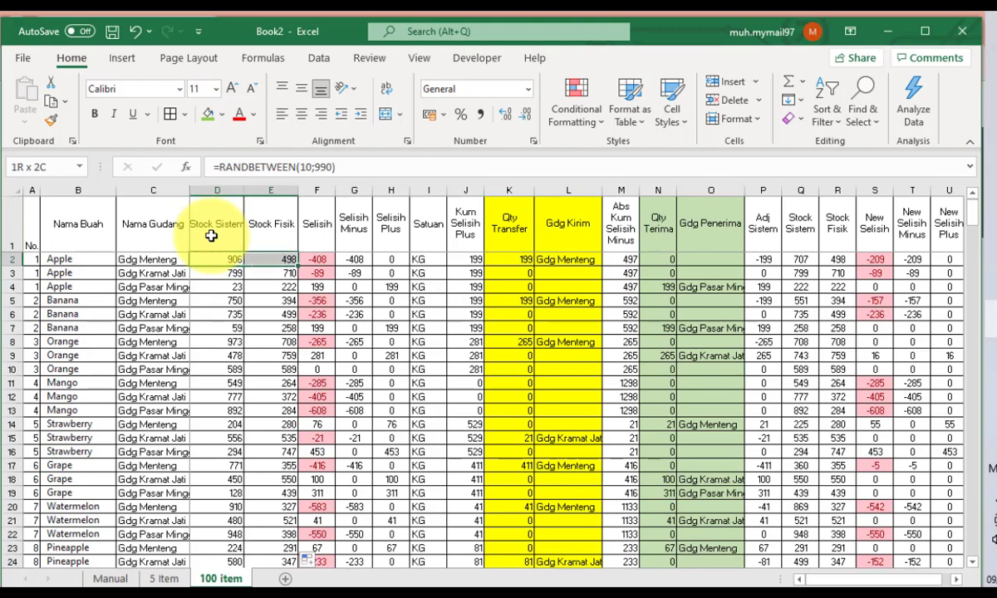
key(ctrl+shift+Down)
key(ctrl+c)
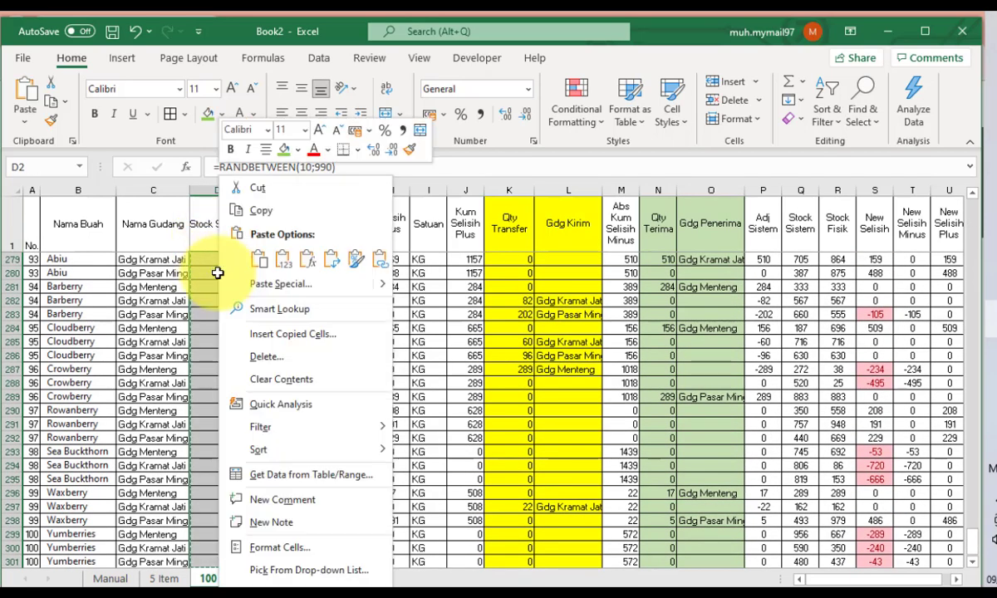
- Paste the copied stock numbers back as fixed values, then scroll down to rows 56–78
right_click(217, 266)
click(283, 259)
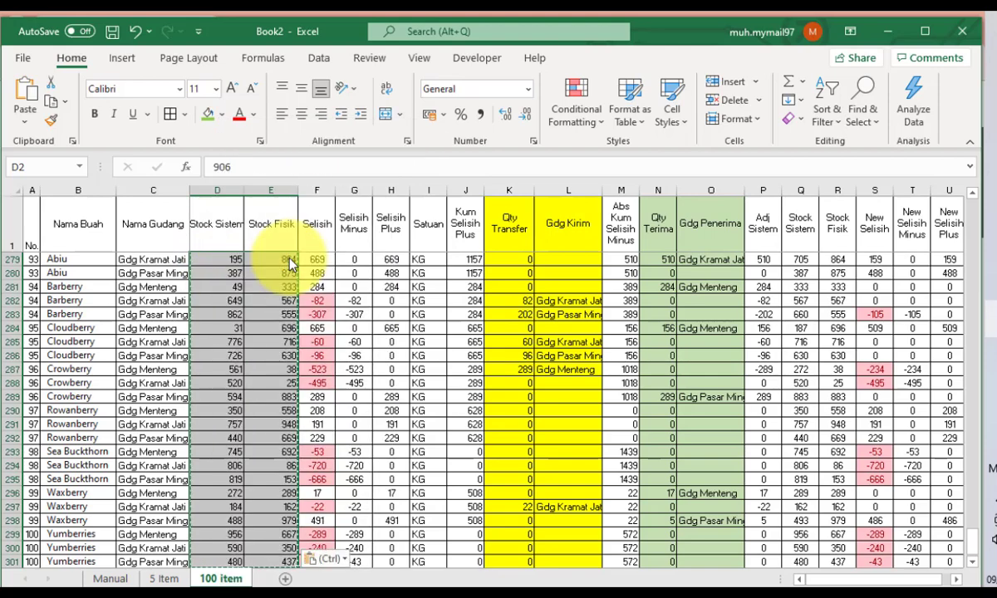
click(285, 225)
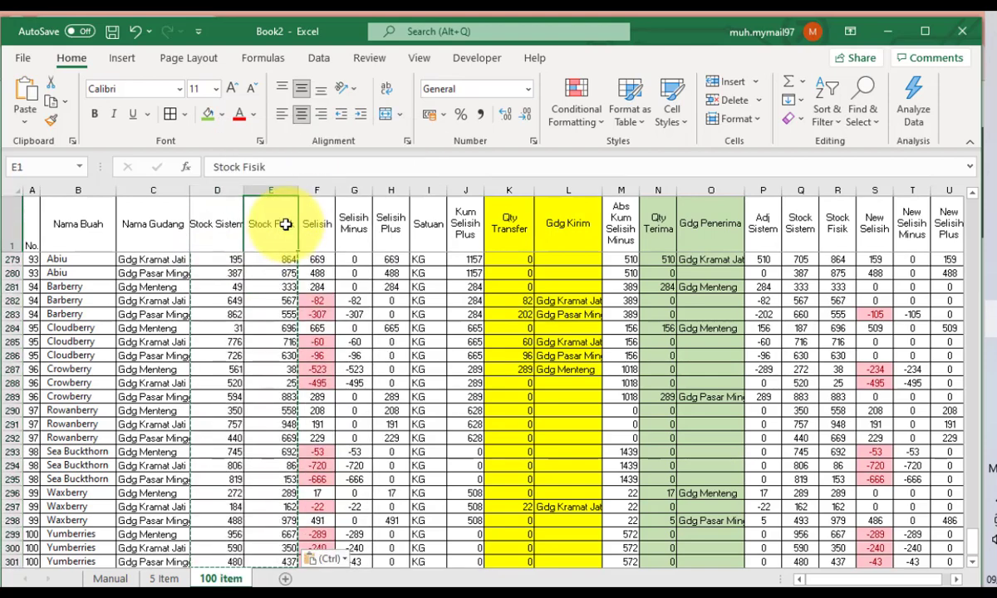
key(Down)
key(Down)
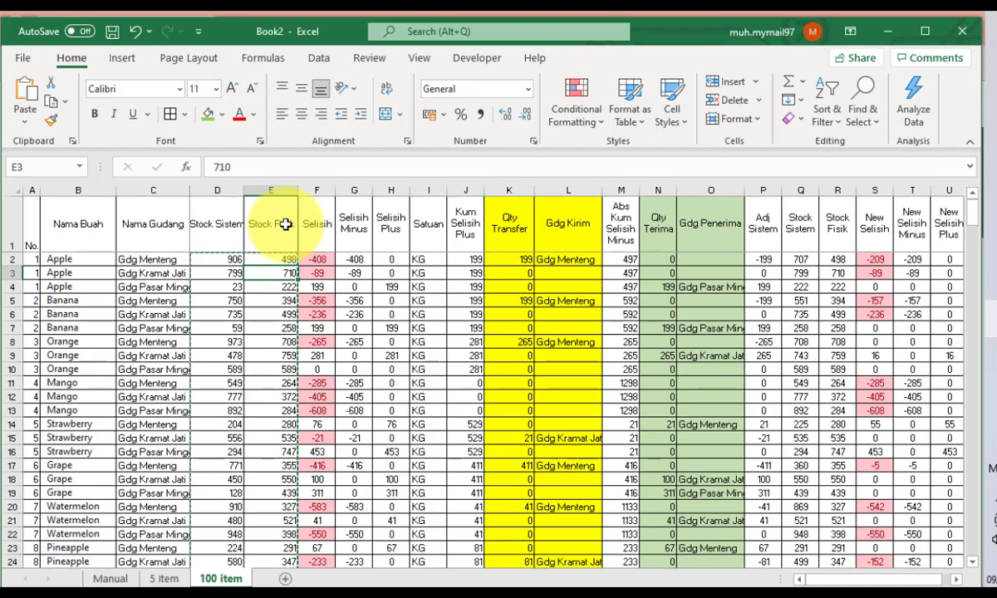
scroll(284, 224, down, 5)
scroll(289, 249, down, 4)
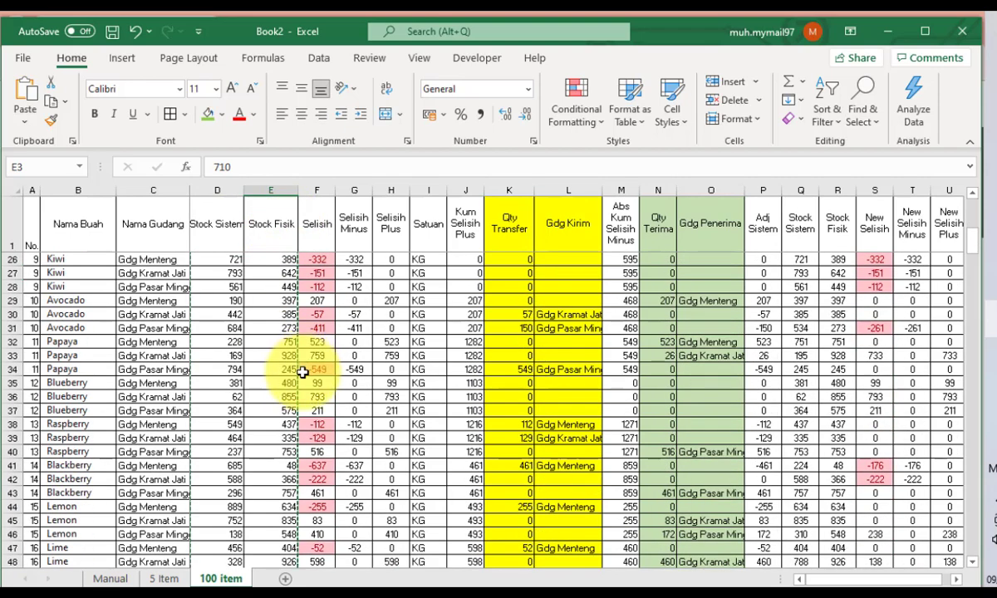
scroll(291, 357, down, 7)
scroll(299, 378, down, 3)
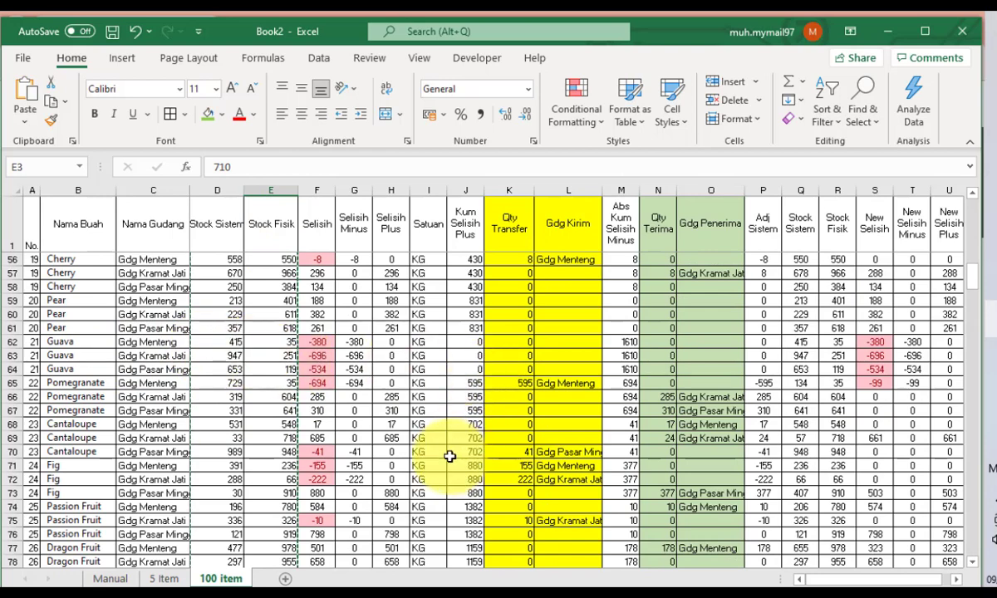
- Select Pomegranate rows 65–67 and refill their Qty Terima formulas
click(125, 383)
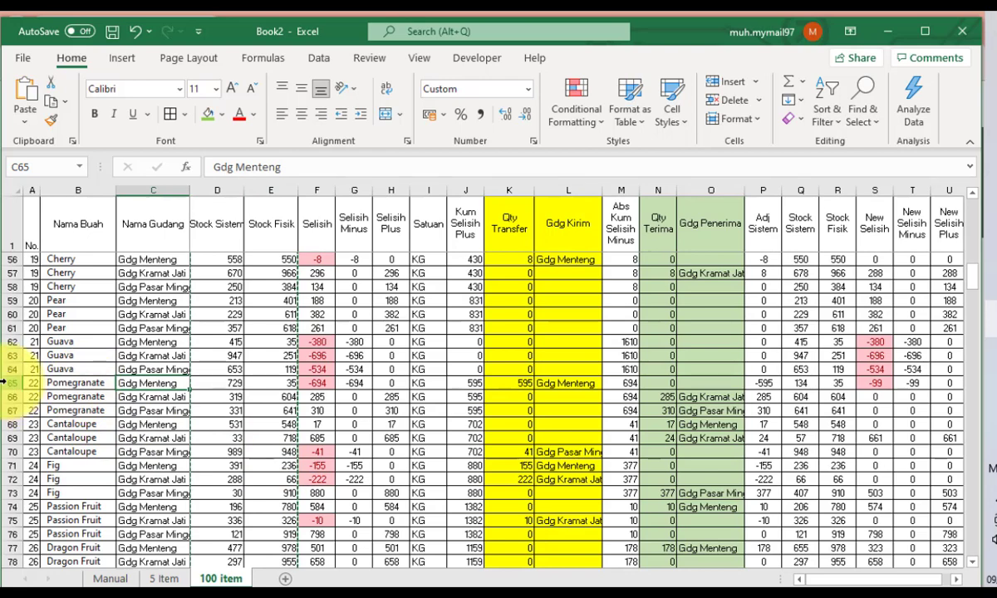
drag(4, 382, 10, 410)
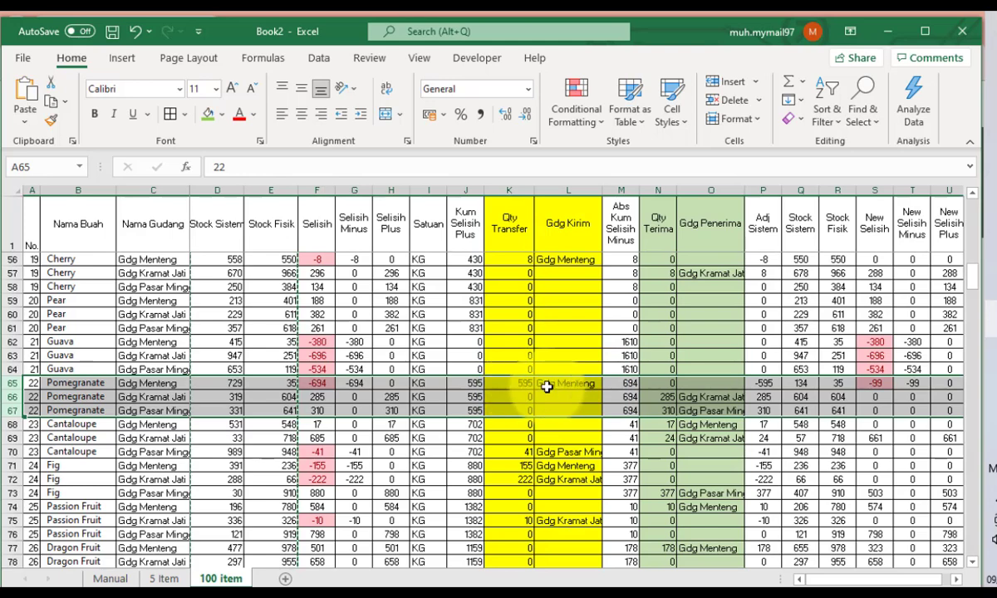
drag(663, 399, 663, 410)
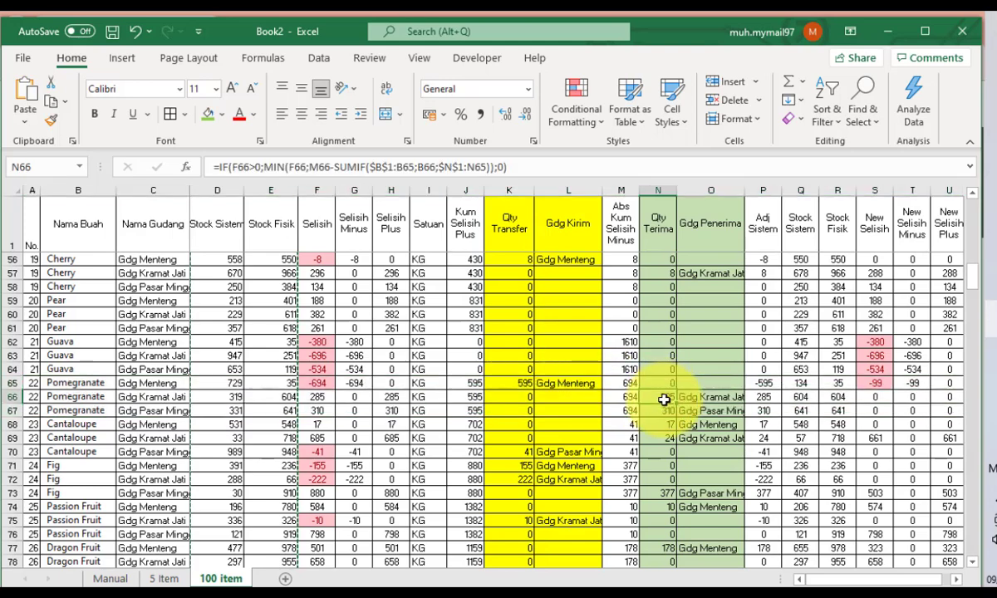
key(ctrl+v)
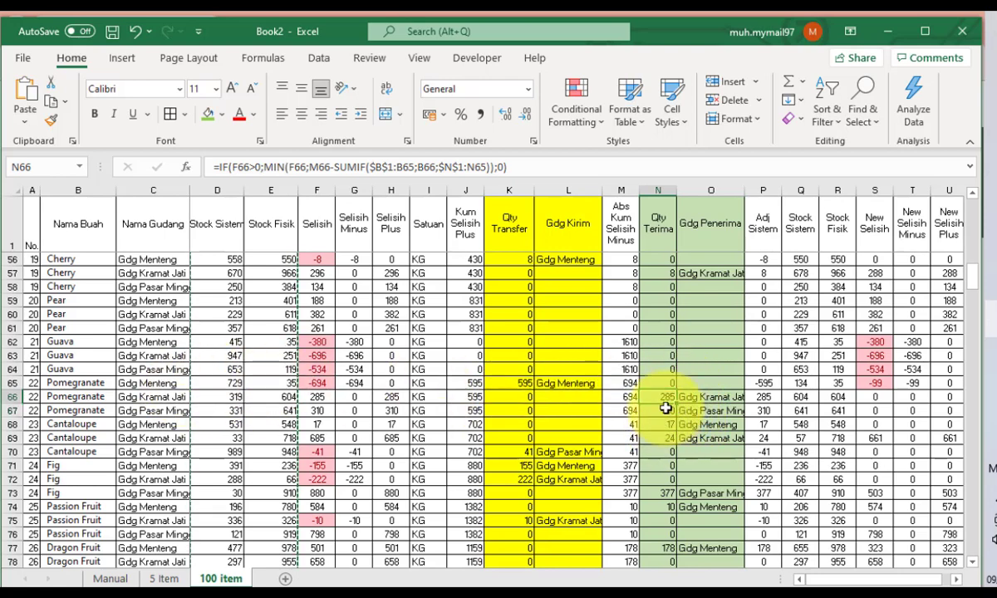
click(669, 397)
- Inspect the N67 and K67 formulas, then go to the empty cell G302 below the table
click(663, 411)
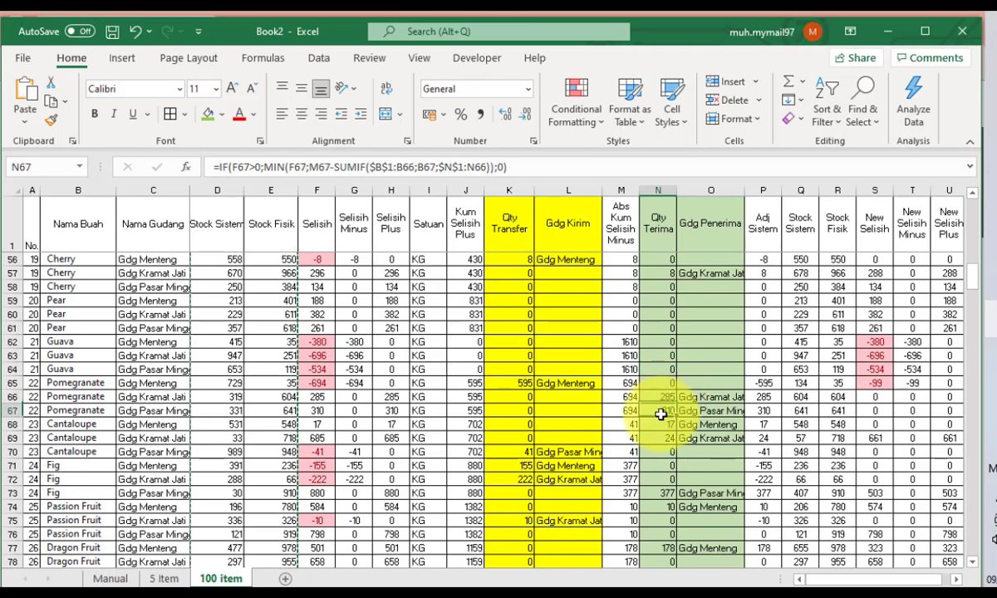
click(508, 412)
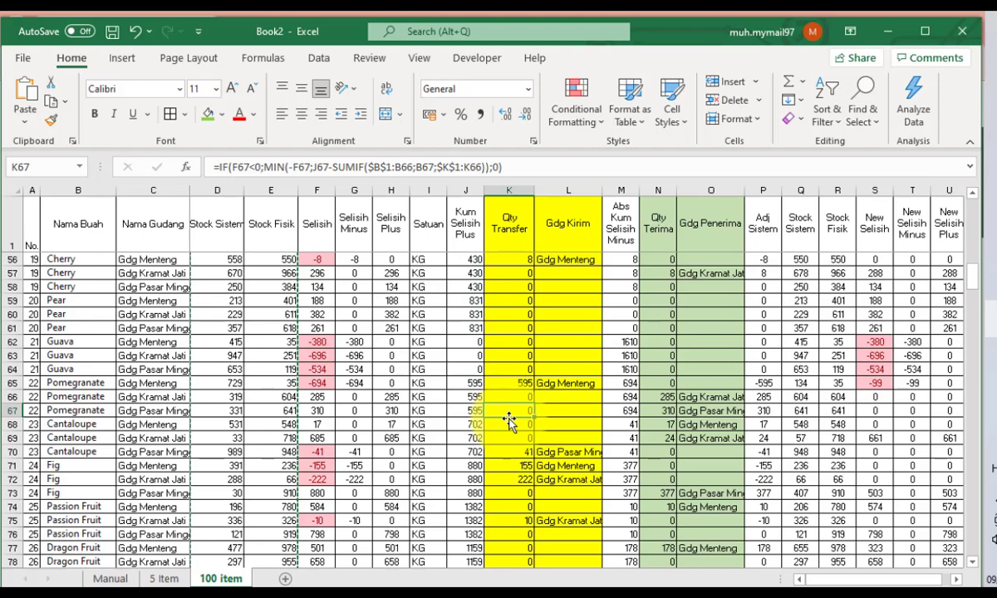
key(ctrl+shift+Down)
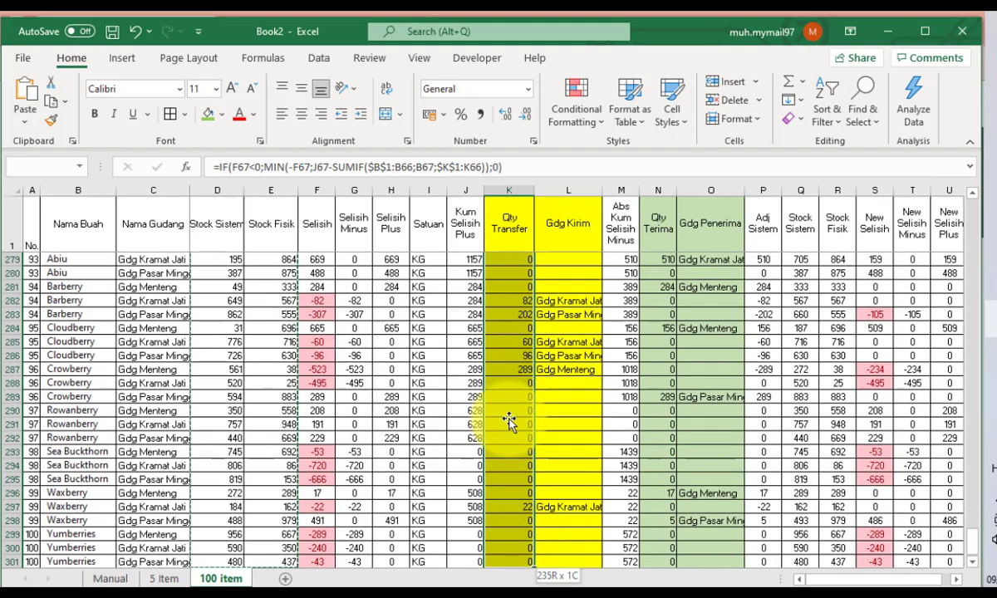
scroll(494, 465, down, 2)
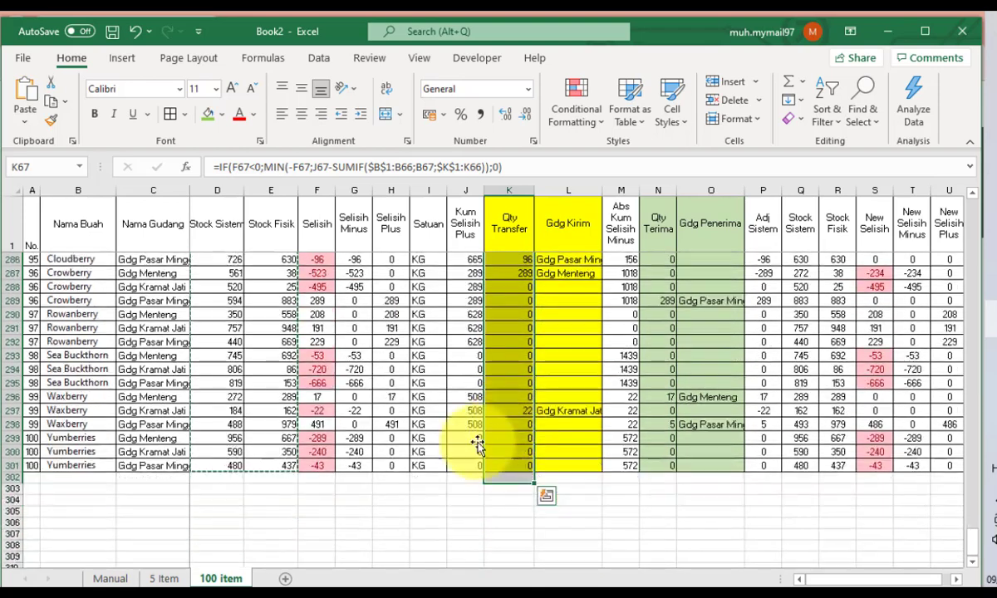
click(350, 479)
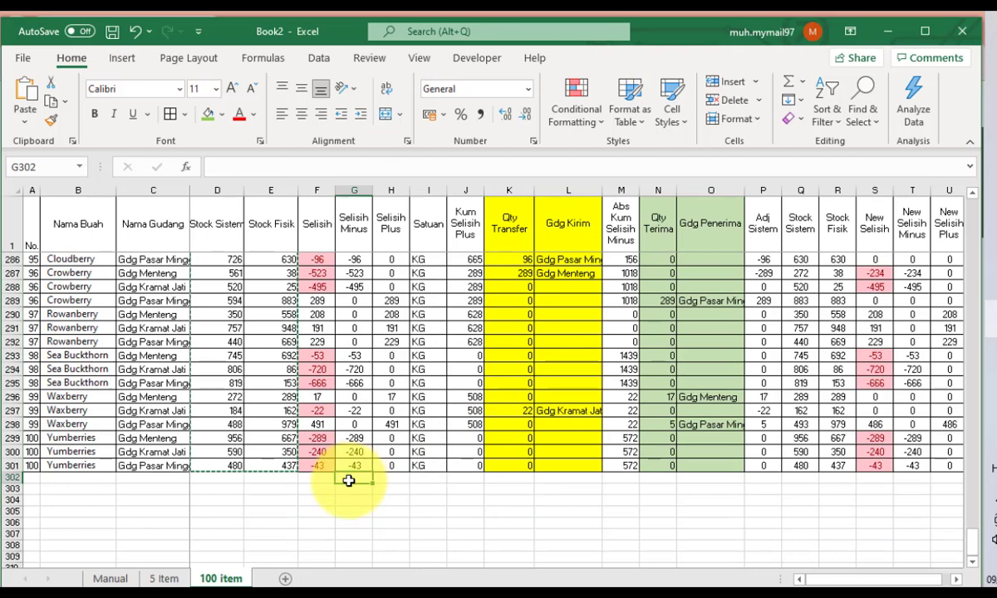
- Insert an Alt+= SUM total for Selisih Minus in G302
key(alt+equal)
key(Return)
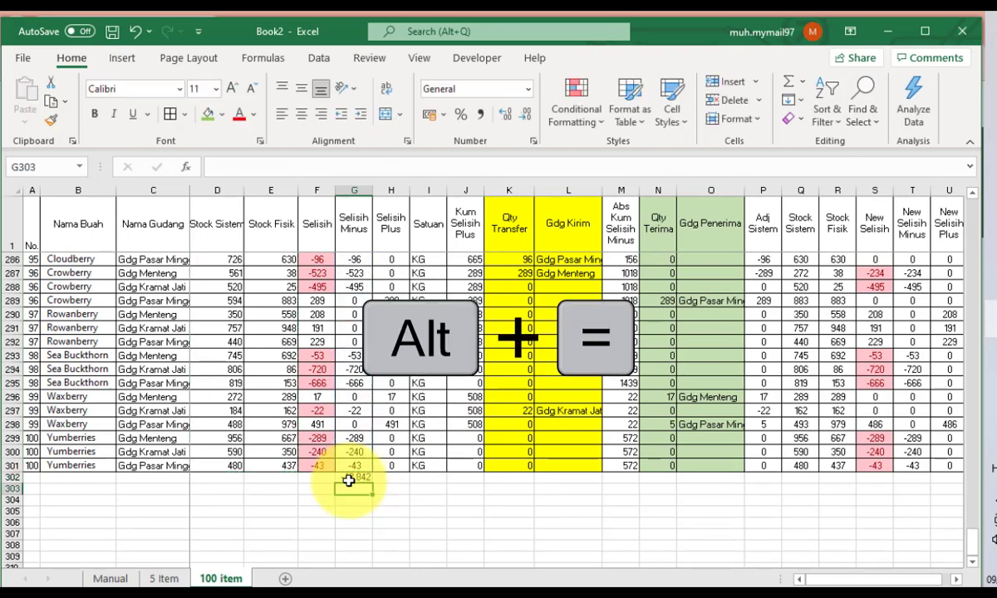
click(348, 480)
- Copy the G302 total formula into H302, T302 and U302
key(ctrl+c)
key(Right)
key(ctrl+v)
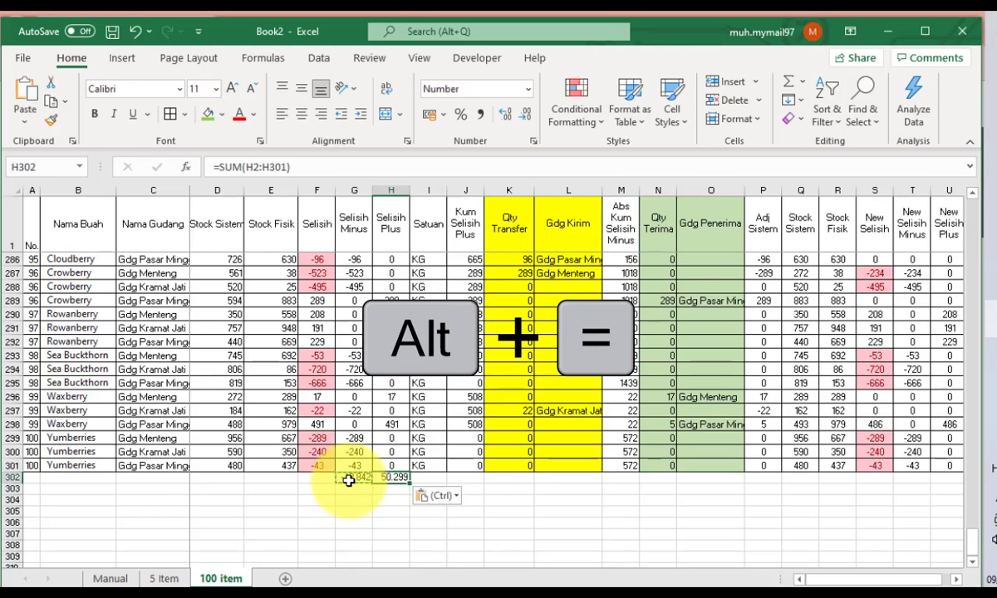
key(Right)
key(Right)
key(Right)
key(Right)
key(Right)
key(Right)
key(Right)
key(Right)
key(Right)
key(Right)
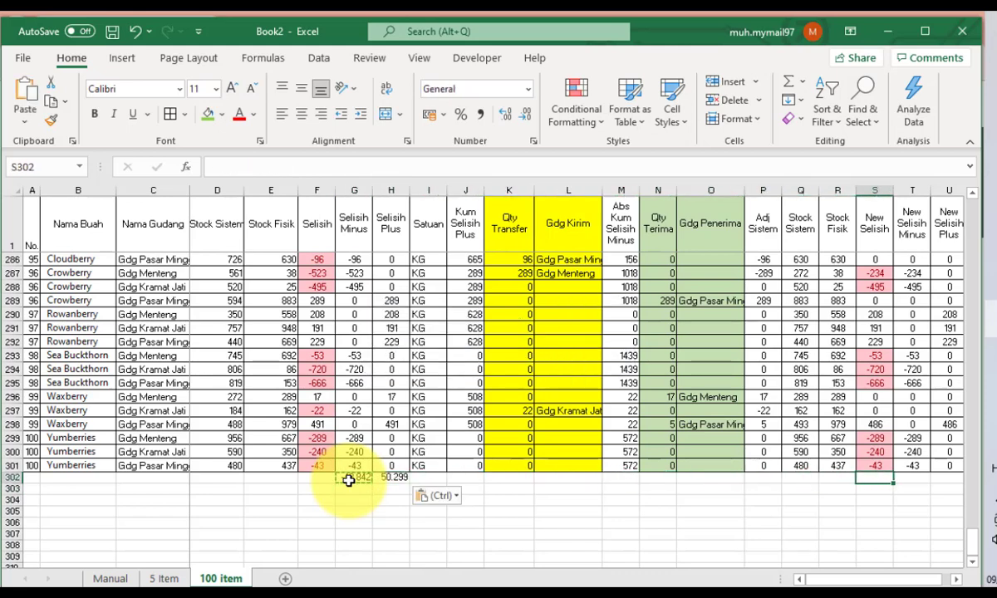
key(Right)
key(Right)
key(ctrl+v)
key(Right)
key(ctrl+v)
key(Left)
key(Left)
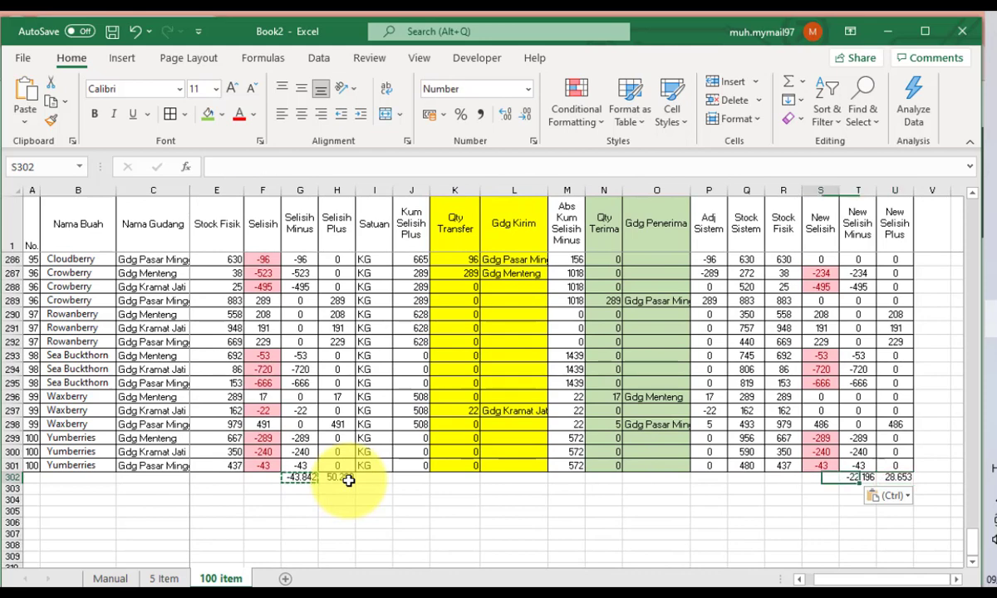
key(ctrl+Left)
key(Left)
key(Left)
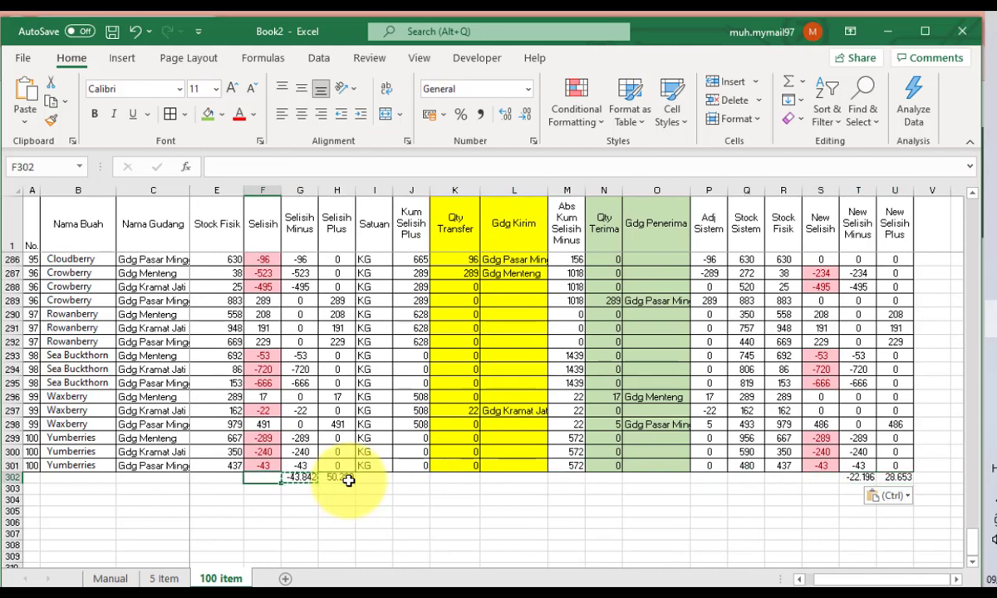
key(Right)
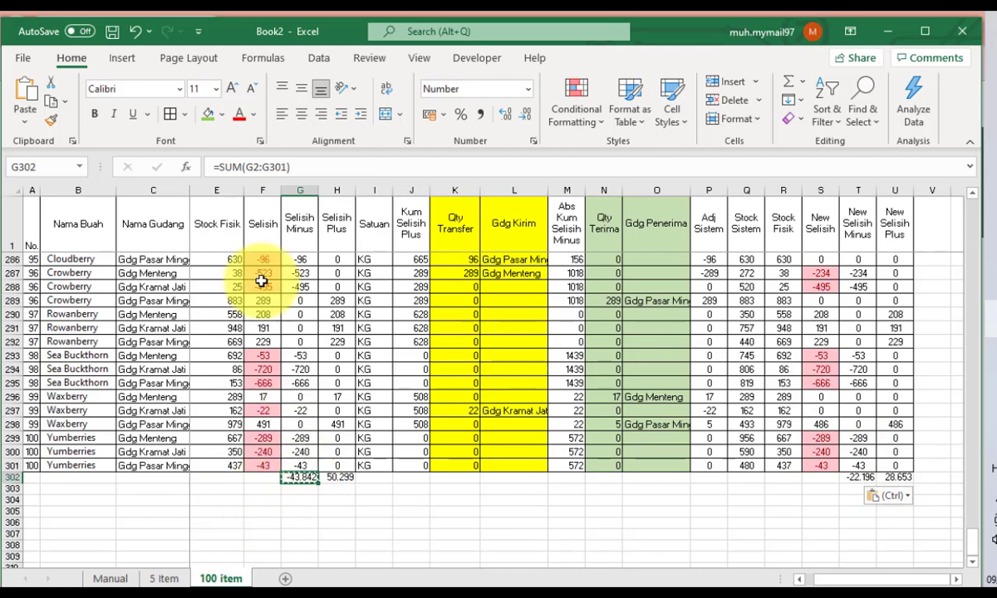
- Fill totals G302 and T302 yellow, and H302 and U302 light green
click(223, 115)
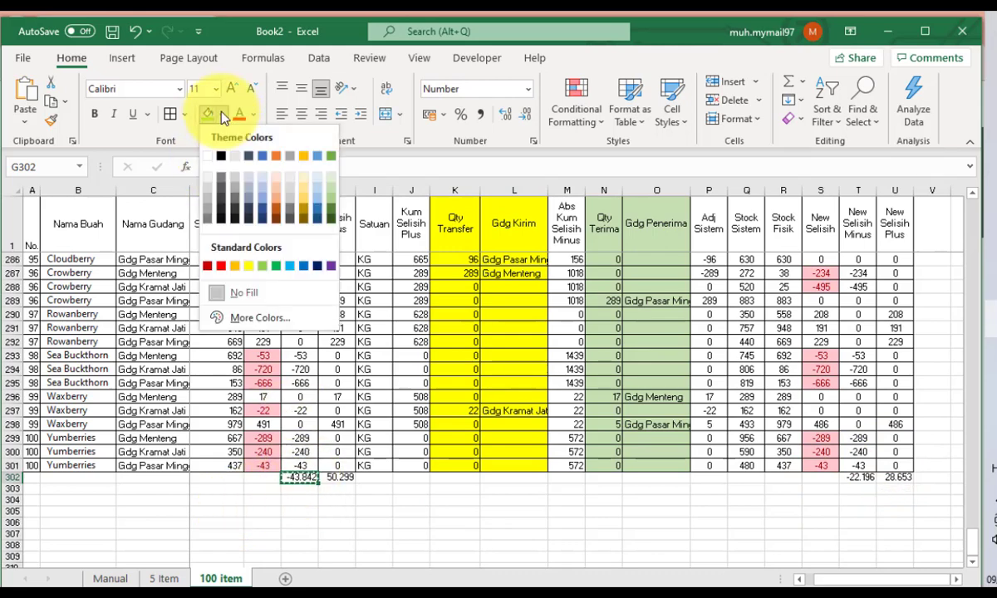
click(232, 260)
click(857, 476)
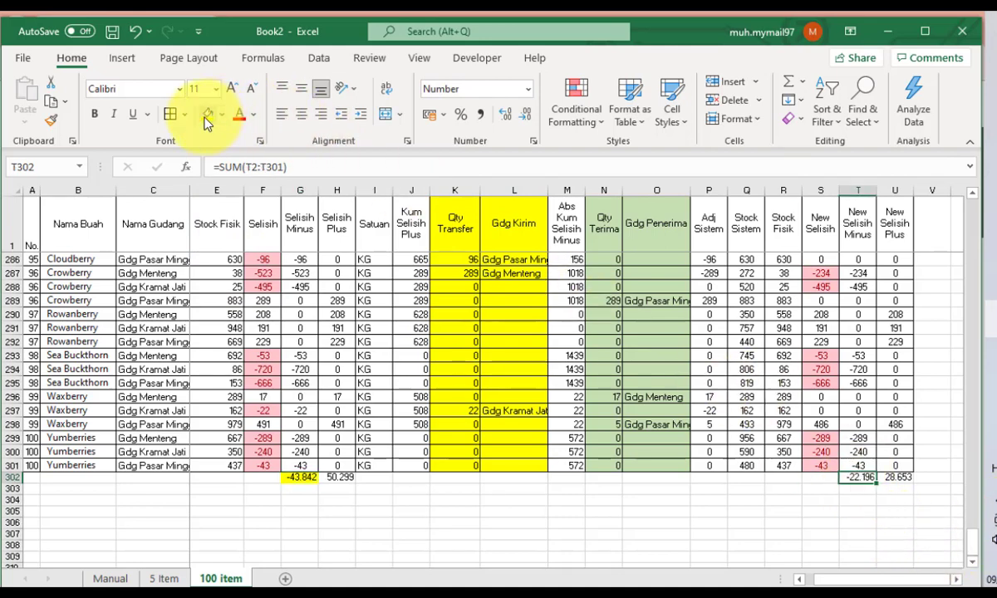
click(336, 477)
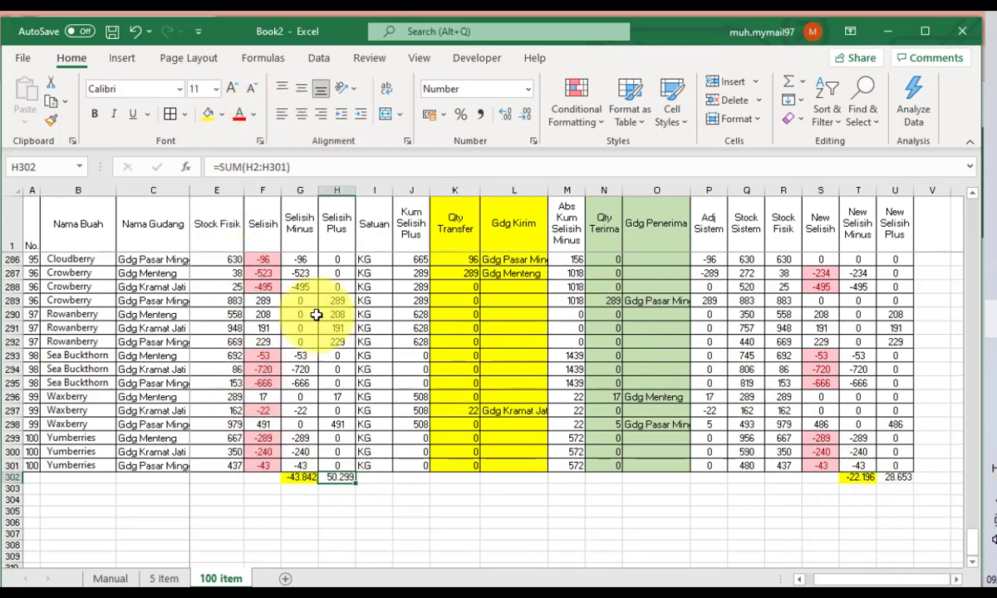
click(221, 116)
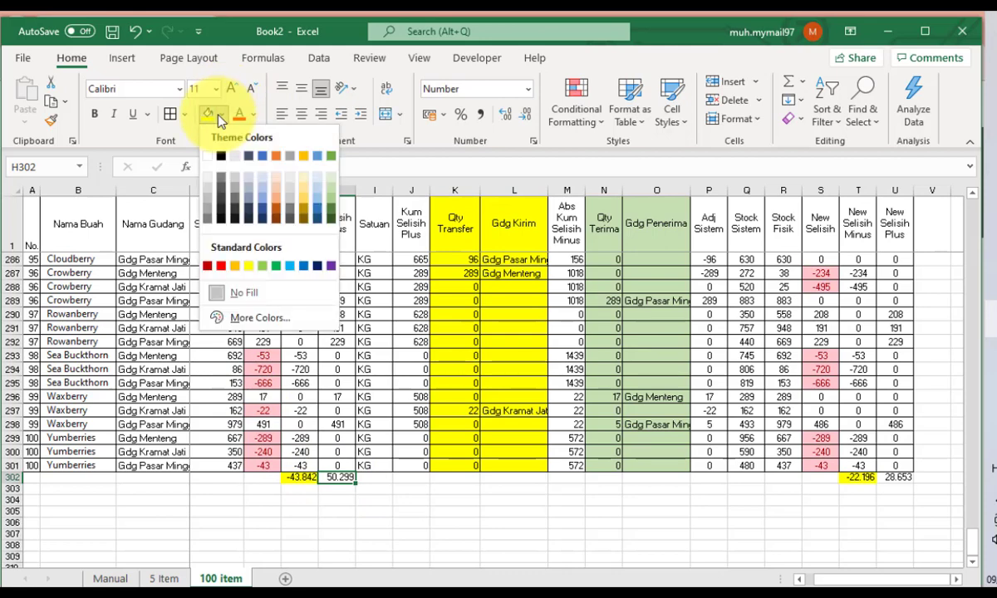
click(261, 267)
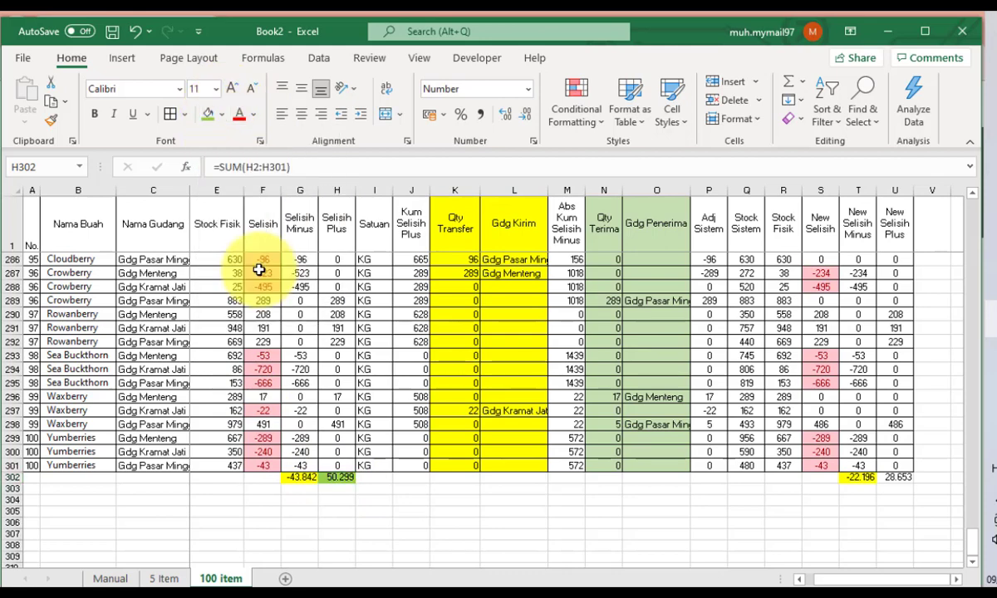
click(886, 479)
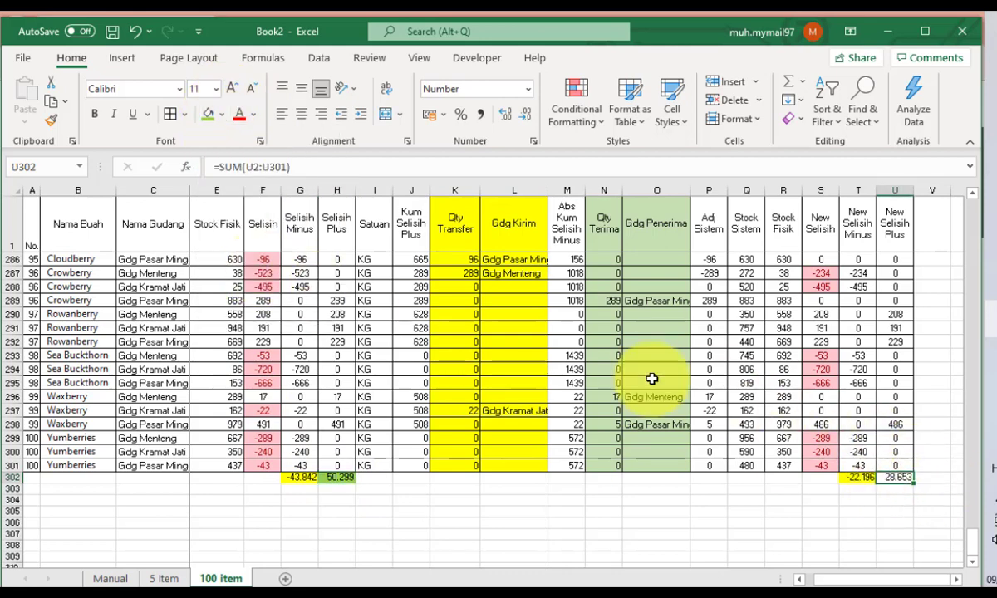
click(207, 116)
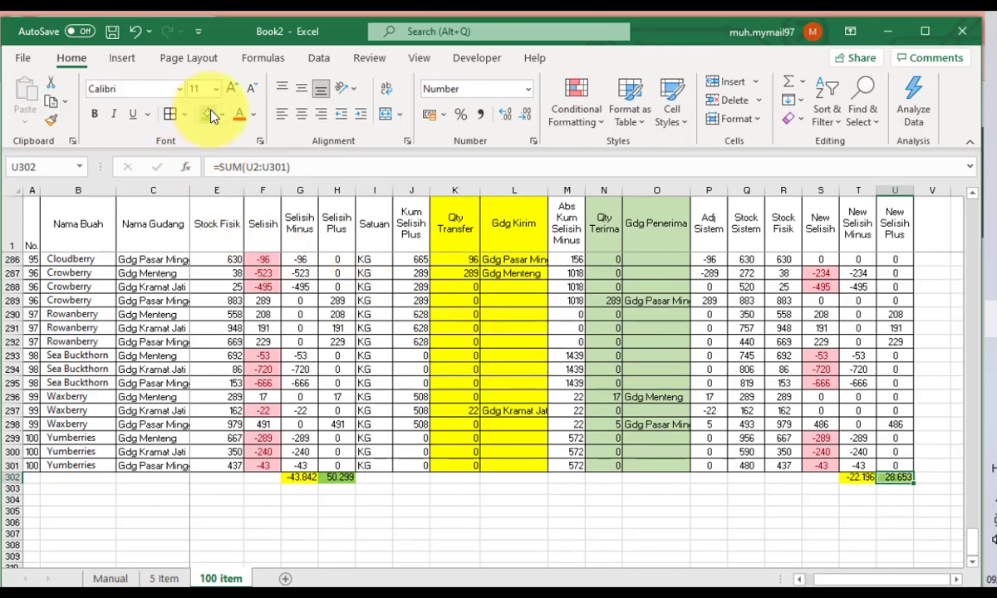
click(746, 479)
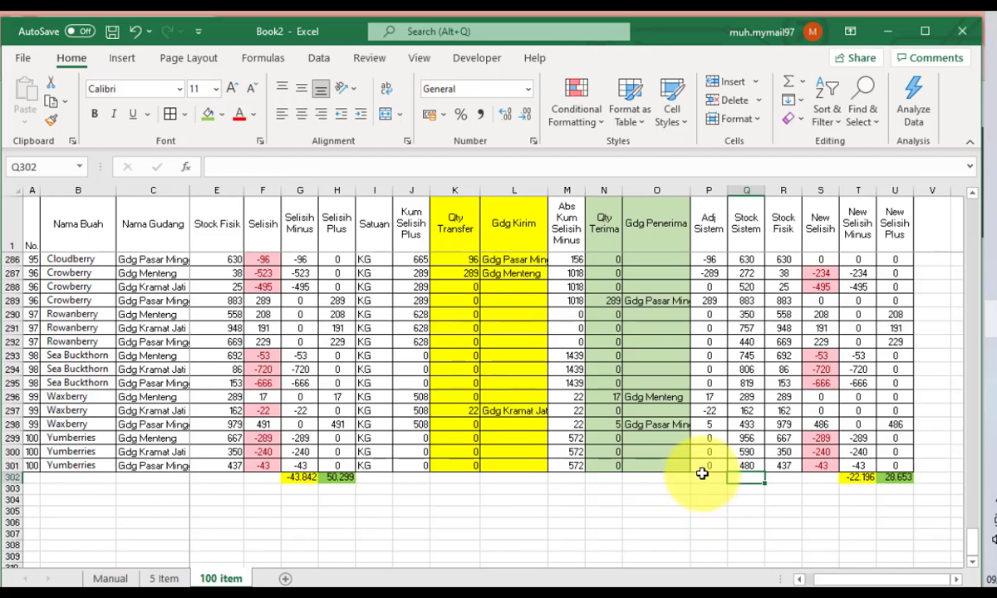
click(449, 500)
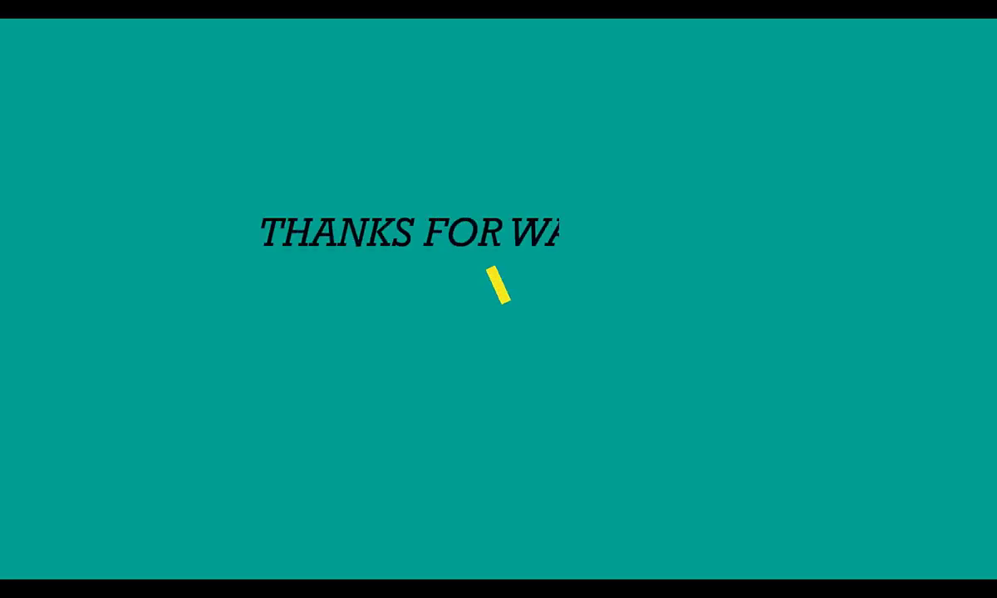